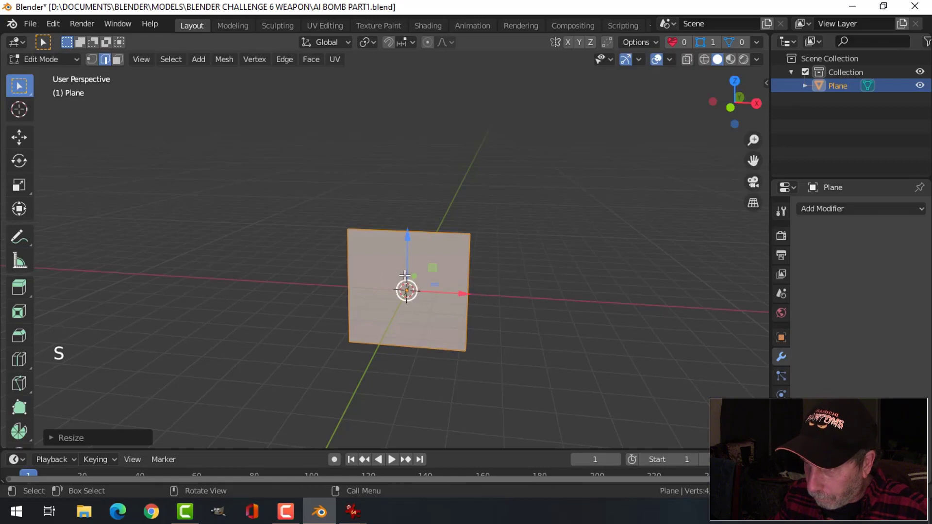
- Raise the plane until its bottom edge rests on the X axis, and divide it with two evenly spaced vertical loop cuts
ctrl+drag(408, 238, 414, 192)
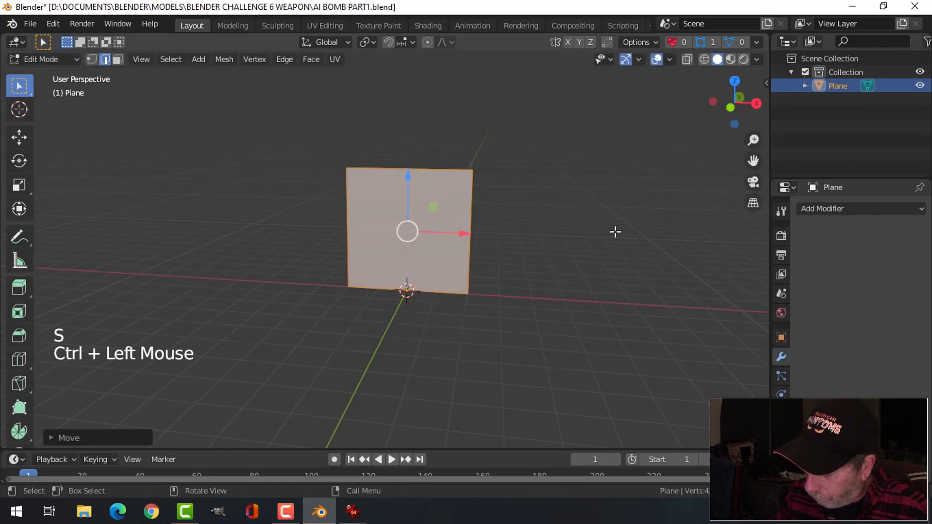
key(KP_1)
key(ctrl+r)
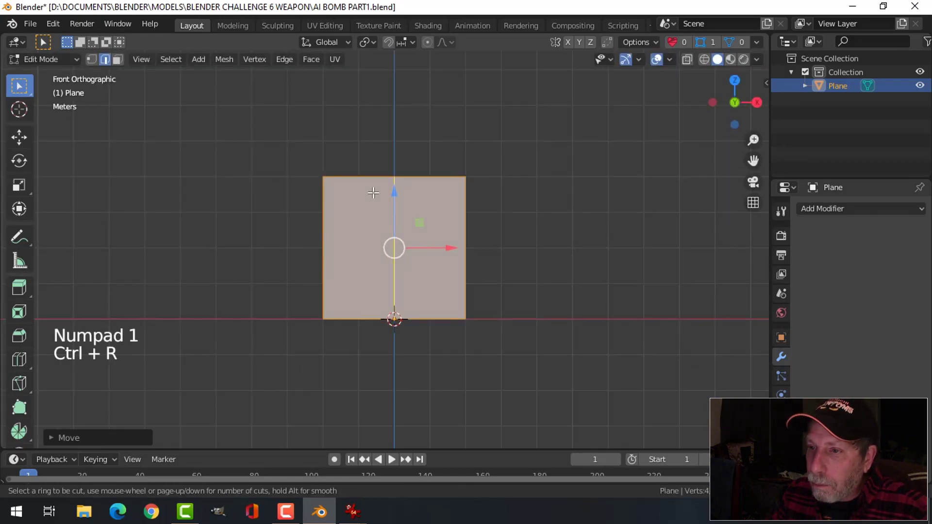
scroll(373, 192, up, 1)
click(373, 193)
right_click(372, 192)
key(alt+a)
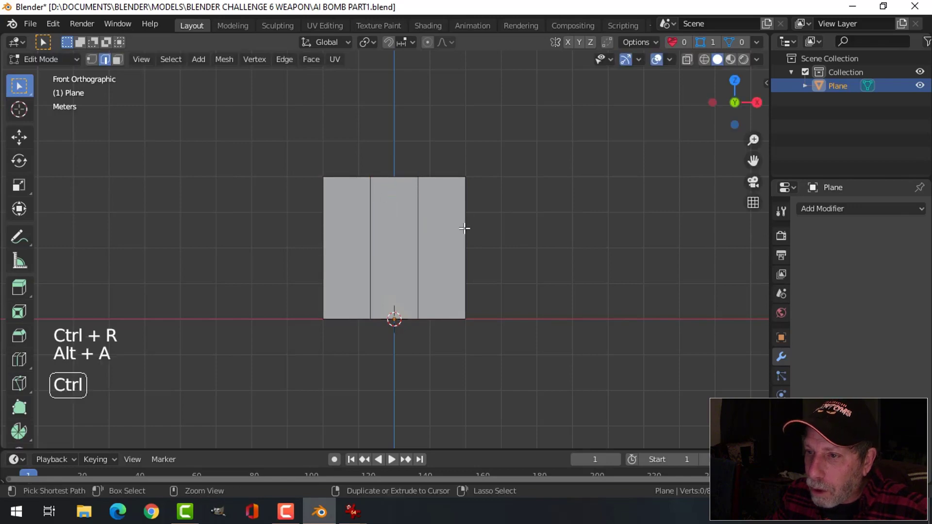
- Add two evenly spaced horizontal loop cuts across the plane to make a three-by-three grid
key(ctrl+r)
scroll(465, 227, up, 1)
click(464, 228)
right_click(464, 228)
key(alt+a)
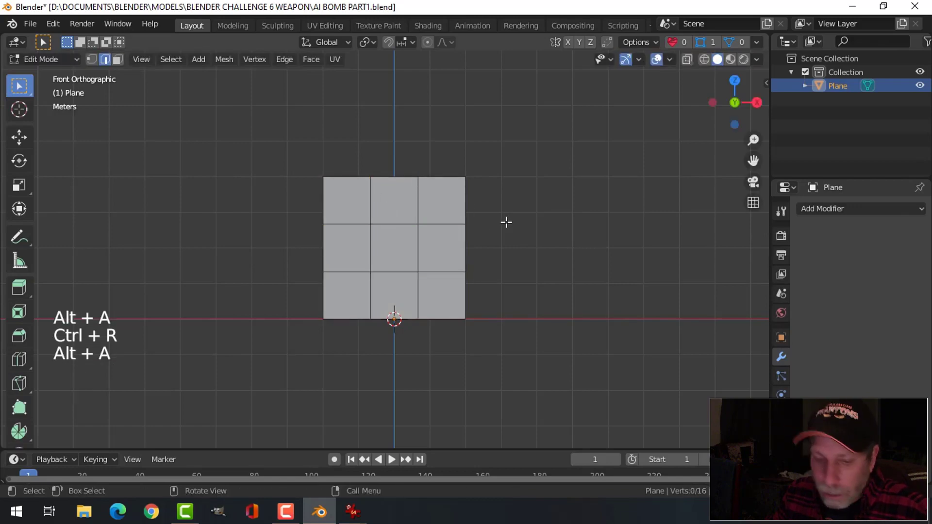
- Scale the two top corner vertices toward each other along X to about 0.47
key(1)
click(472, 167)
shift+click(473, 166)
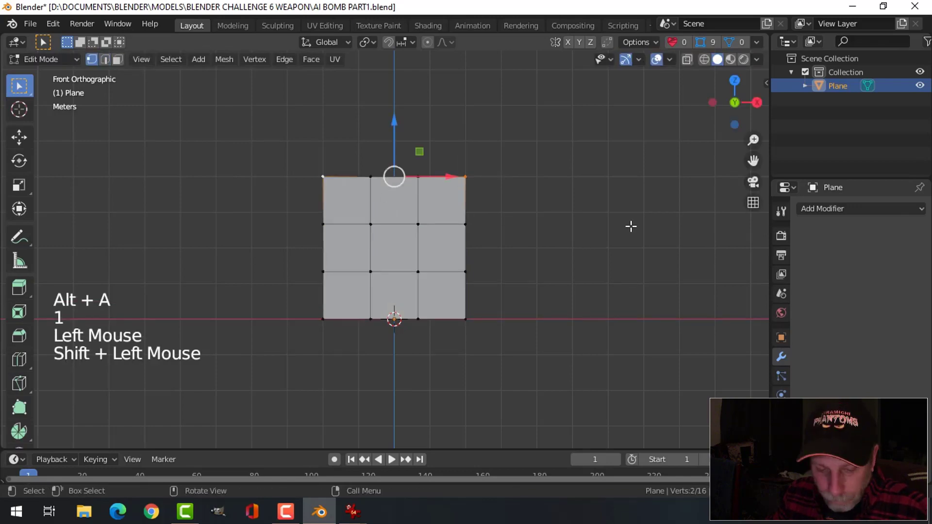
key(s)
key(x)
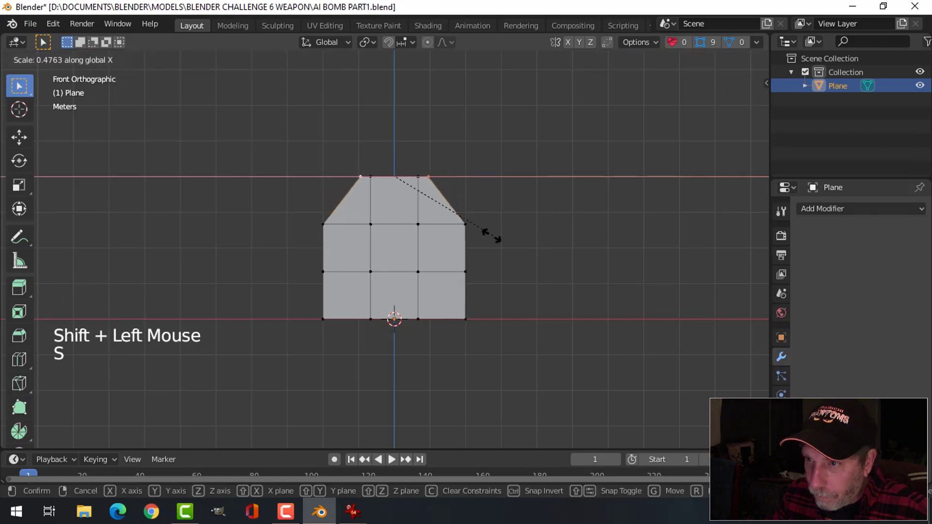
click(486, 235)
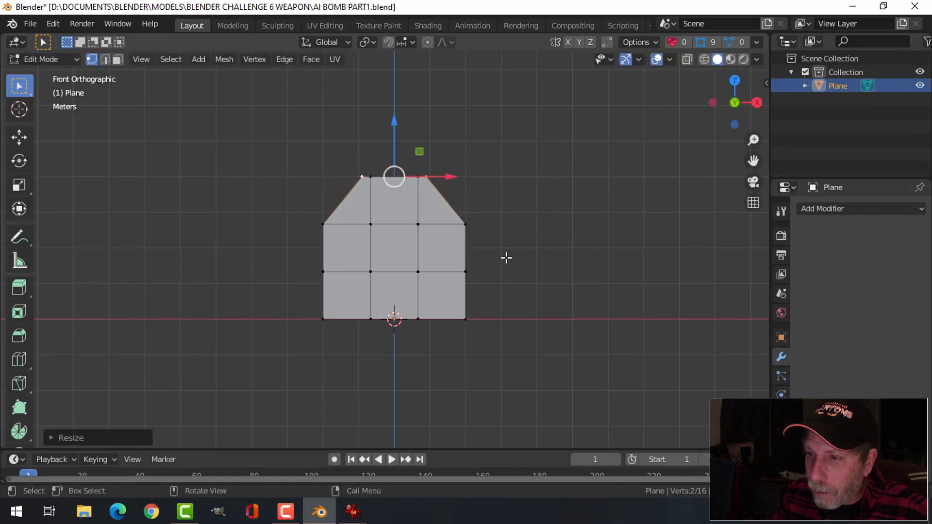
key(alt+a)
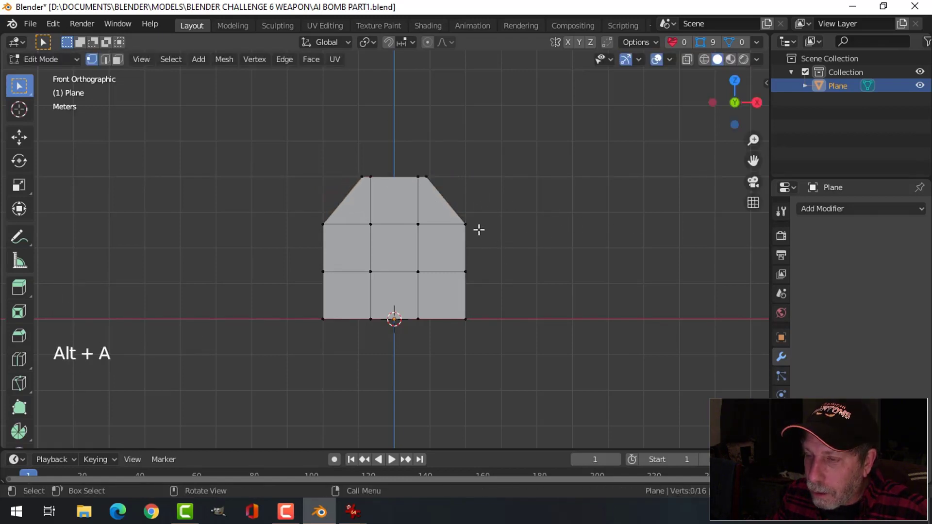
- Move the two inner horizontal edge loops slightly down along Z
alt+shift+click(433, 228)
drag(394, 210, 396, 214)
key(alt+a)
- Scale the two bottom corner vertices toward each other along X to about 0.82
click(465, 318)
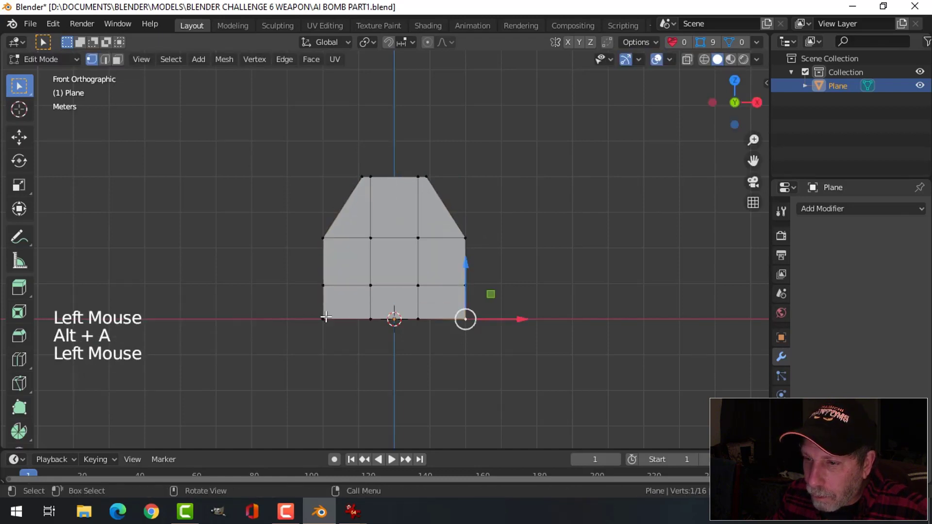
shift+click(323, 319)
key(s)
key(x)
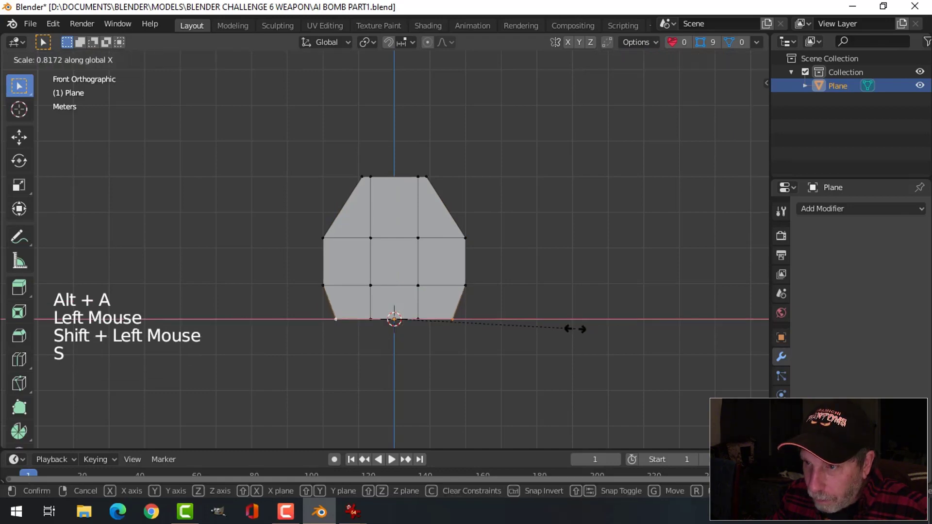
click(575, 329)
key(alt+a)
- Nudge the two middle rows of vertices down a little further along Z
key(b)
drag(302, 222, 478, 289)
drag(395, 215, 396, 220)
key(alt+a)
- Lower the top row of four vertices along Z to shorten the plate
key(b)
drag(328, 151, 430, 179)
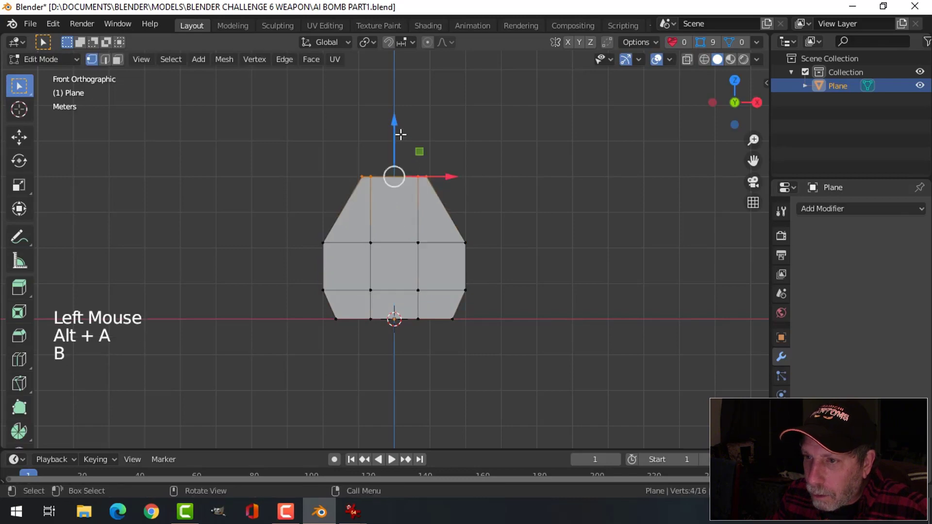
drag(401, 135, 402, 150)
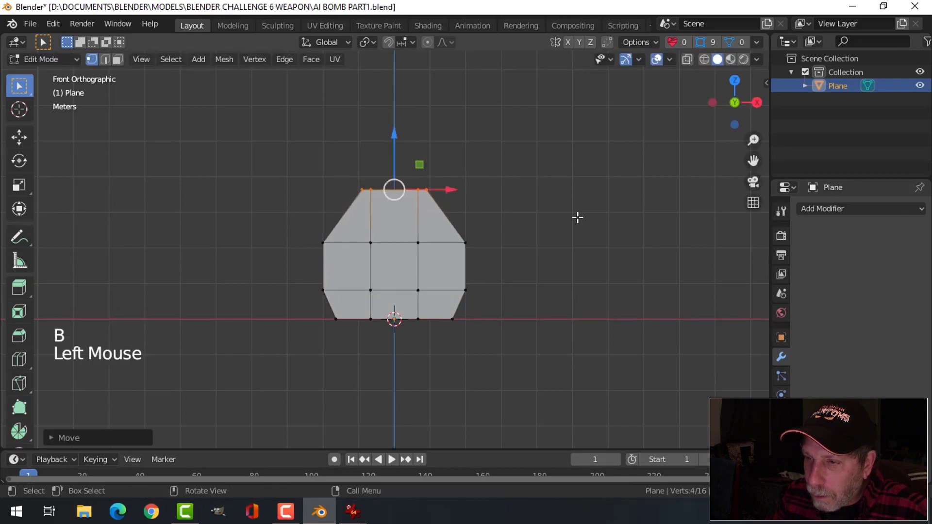
middle_drag(576, 217, 551, 266)
key(alt+a)
- Scale the two outermost top vertices inward along X to about 0.89
shift+middle_drag(511, 187, 516, 273)
scroll(516, 273, up, 5)
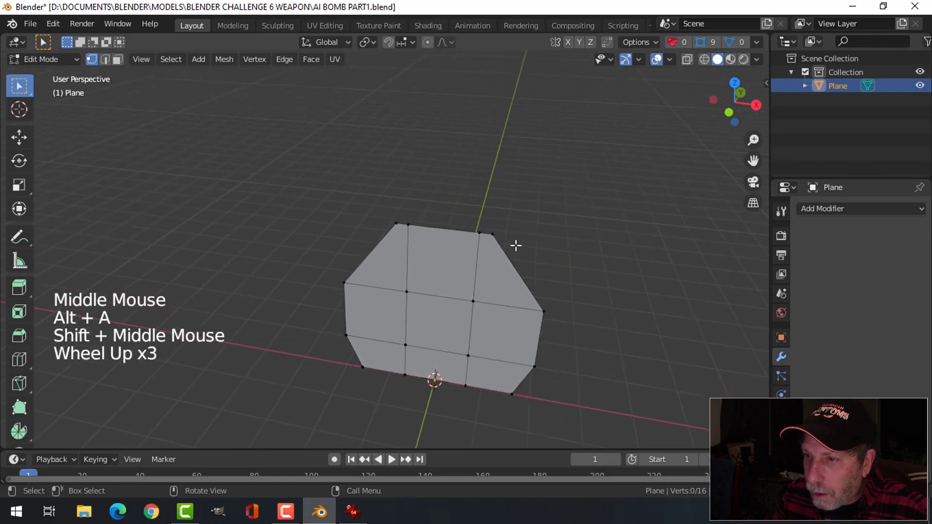
click(532, 213)
shift+click(363, 185)
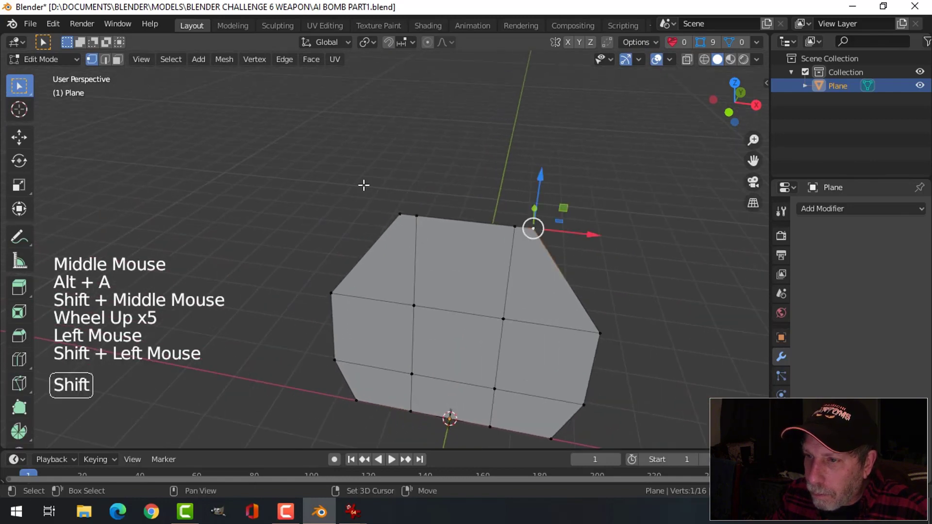
shift+click(405, 210)
key(s)
key(x)
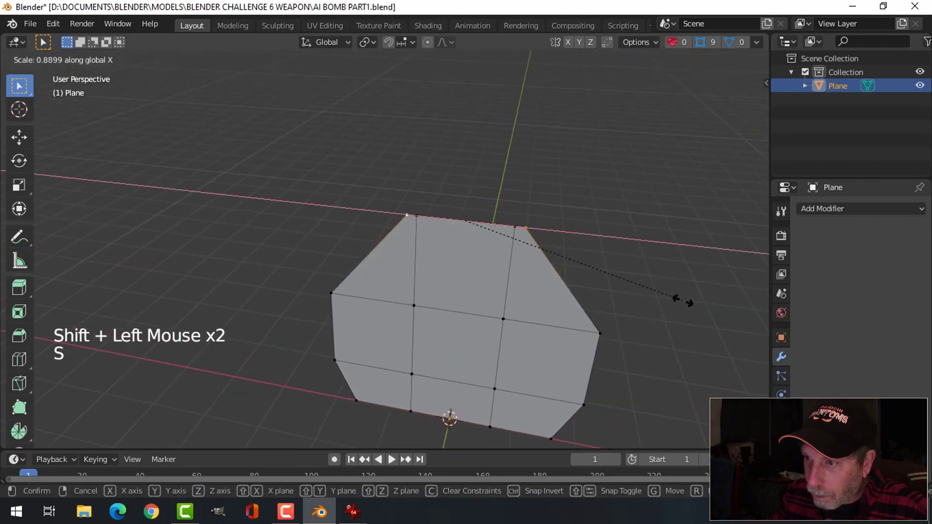
click(612, 298)
- Leave mesh editing and compare the plate outline with the bomb's end plates in the IrfanView reference image, returning to Blender
key(Tab)
scroll(505, 305, down, 3)
middle_drag(505, 306, 504, 268)
middle_drag(504, 268, 502, 264)
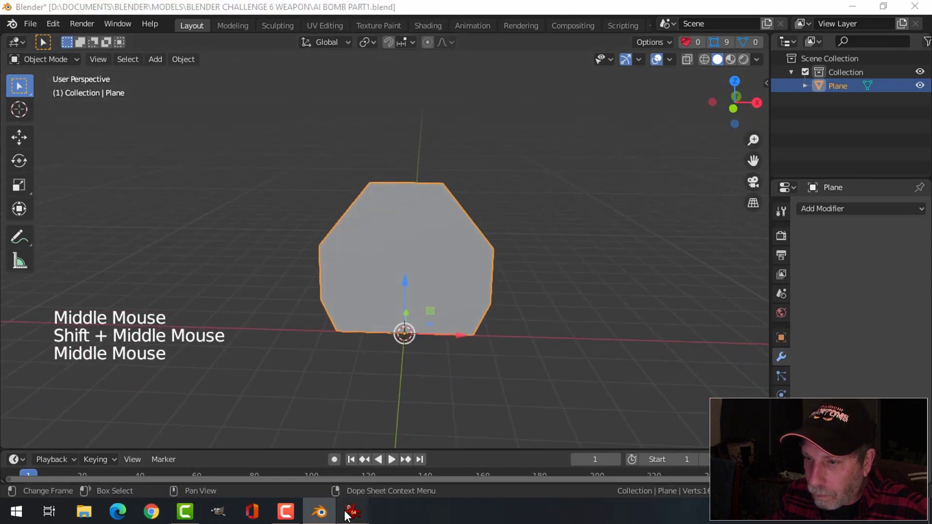
mouse_move(351, 512)
click(334, 456)
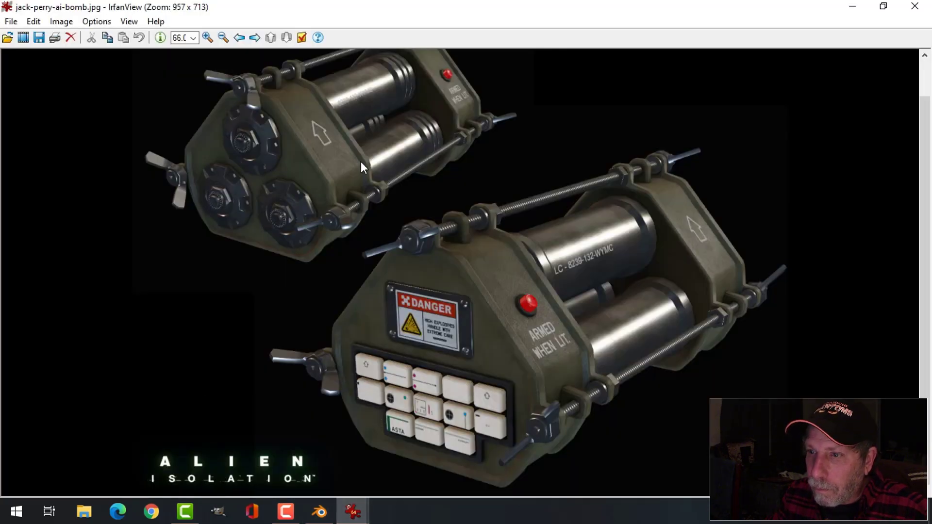
click(315, 510)
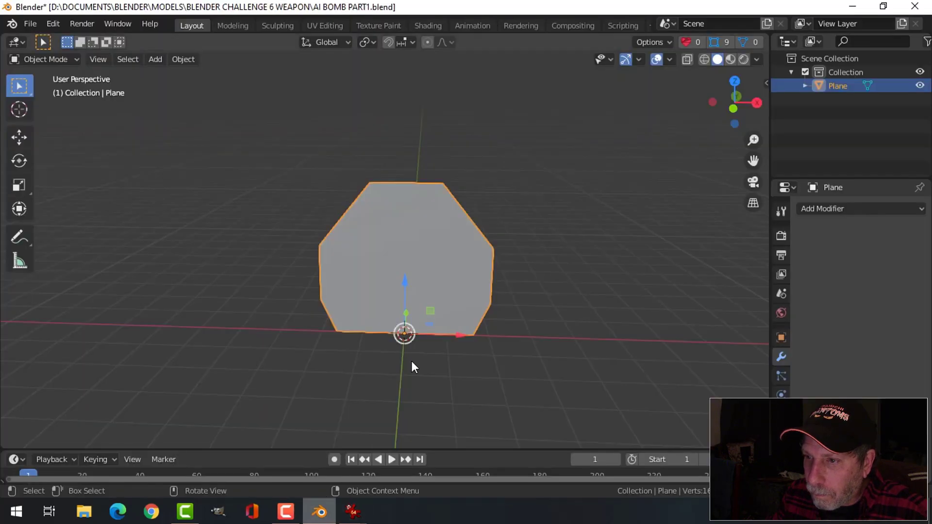
mouse_move(453, 266)
middle_down()
mouse_move(438, 271)
mouse_move(451, 266)
middle_up()
scroll(452, 266, up, 1)
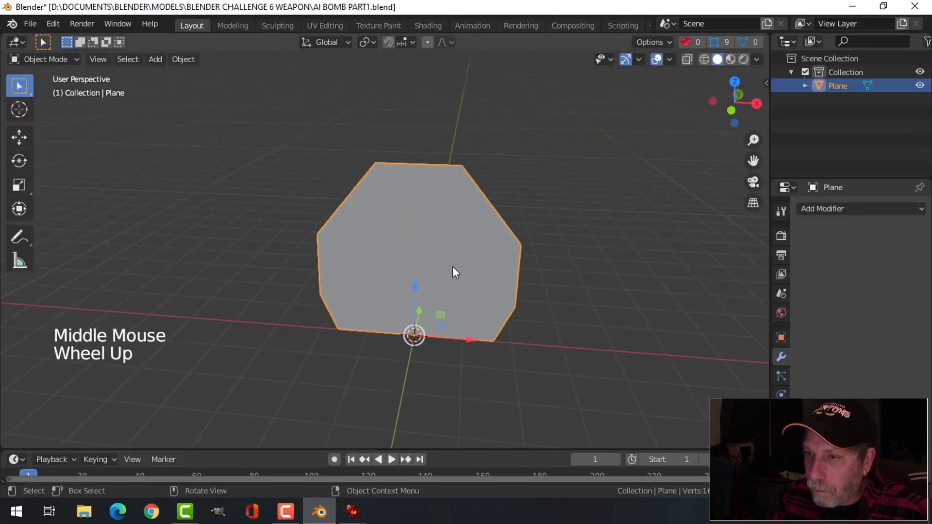
- Edit the mesh again and scale the two inner vertical edge loops closer together along X to about 0.74
key(Tab)
middle_drag(526, 214, 508, 216)
scroll(481, 212, up, 1)
key(alt+a)
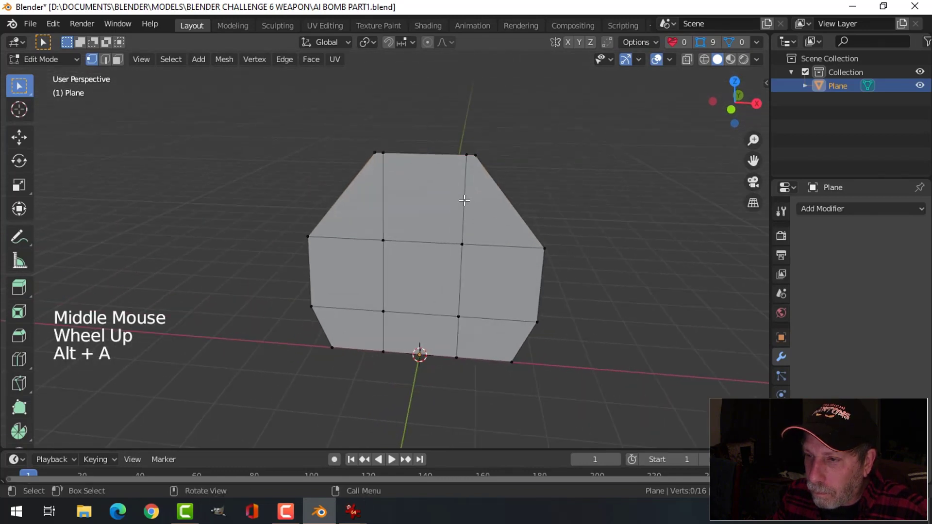
alt+shift+click(463, 200)
alt+shift+click(389, 191)
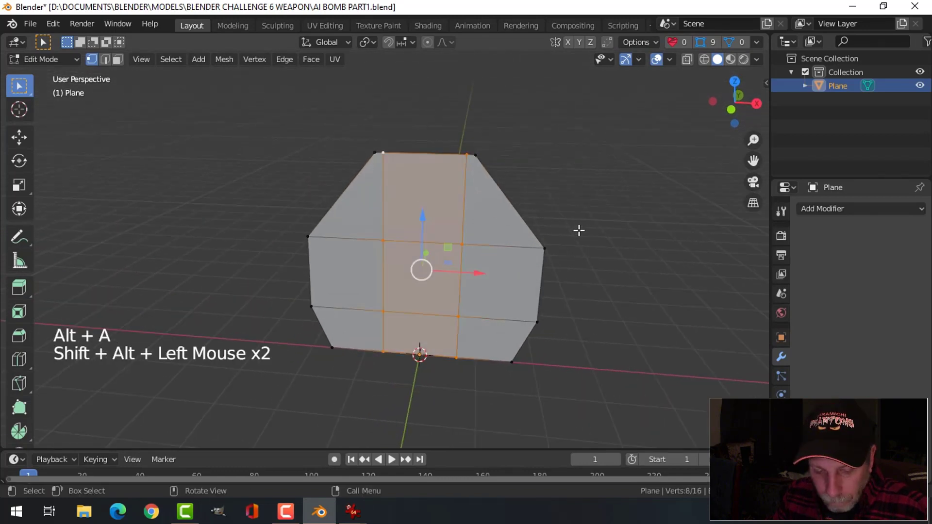
key(s)
key(x)
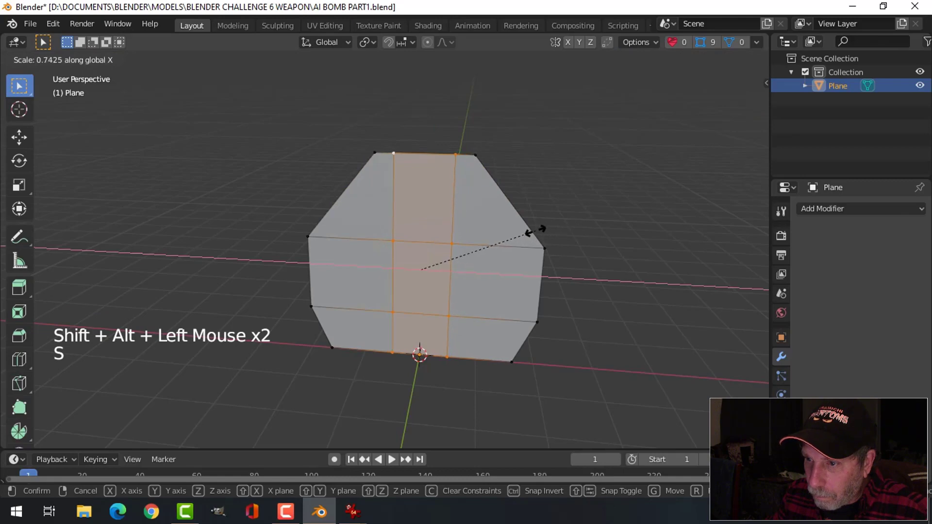
click(533, 230)
- Scale the two outermost top vertices inward along X to about 0.9, narrowing the plate's top edge
key(alt+a)
click(455, 155)
shift+click(392, 153)
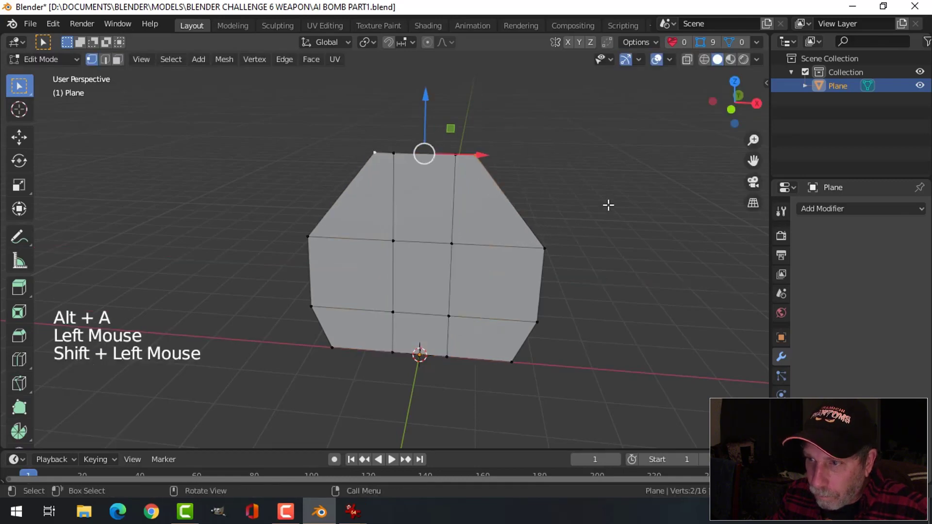
key(s)
key(x)
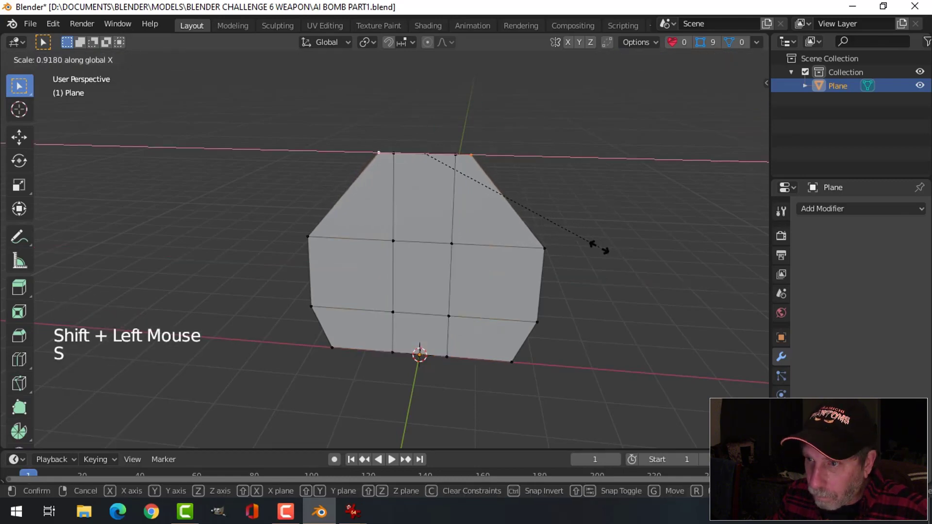
click(585, 246)
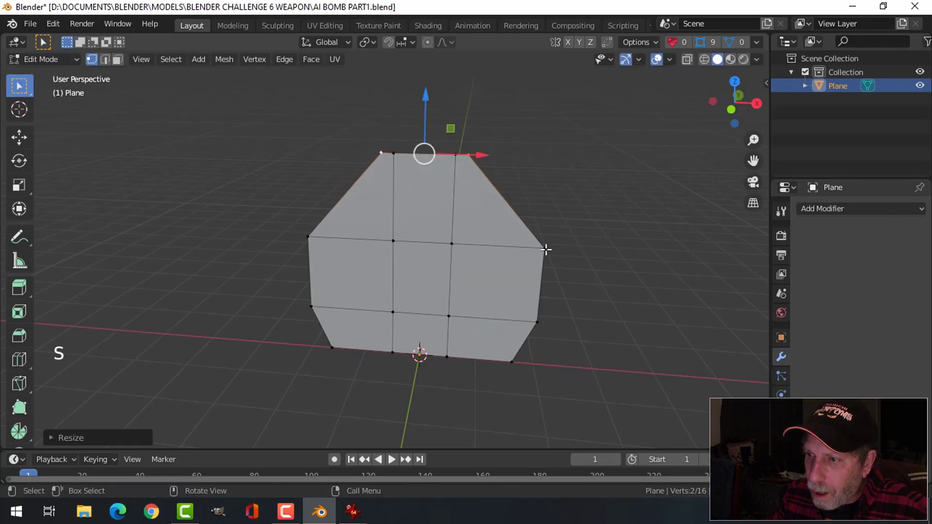
key(alt+a)
- Delete the four interior vertices of the plate's grid so only the outer outline remains
middle_drag(570, 235, 535, 248)
key(Tab)
scroll(535, 245, down, 3)
middle_drag(480, 253, 466, 266)
key(Tab)
click(408, 256)
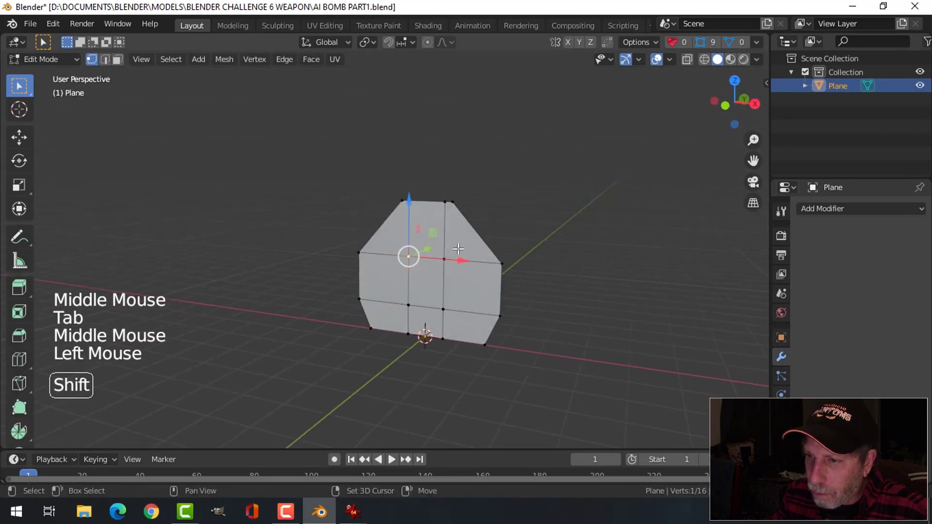
shift+click(444, 259)
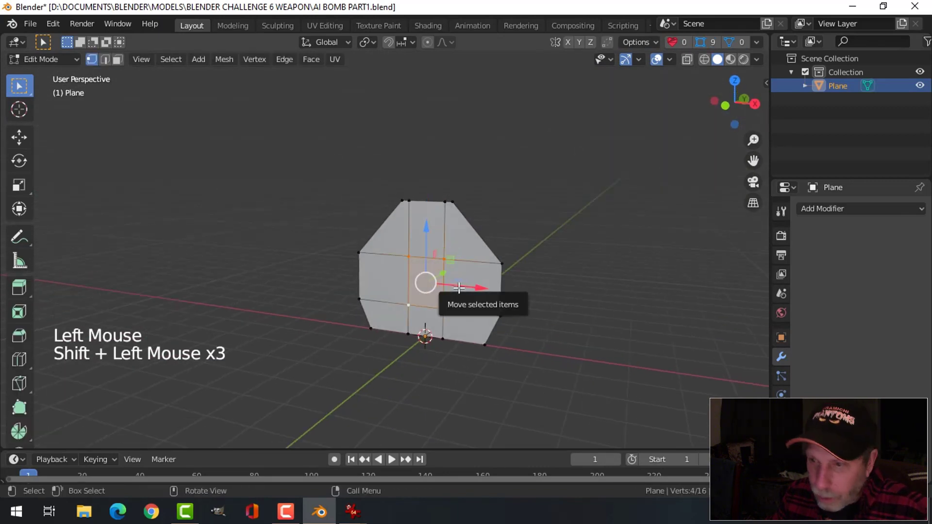
key(x)
click(438, 209)
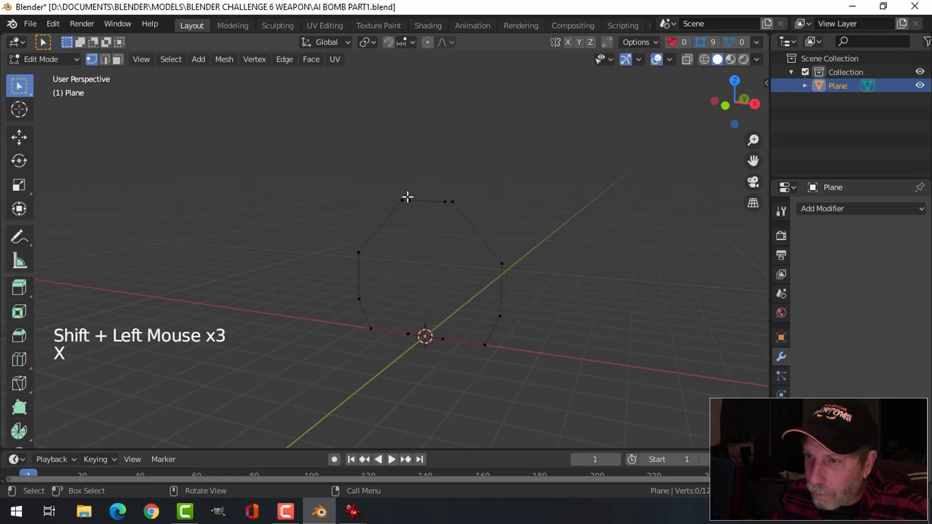
- Select the four extra vertices between the corners on the outline's top and bottom edges
click(410, 200)
shift+click(453, 201)
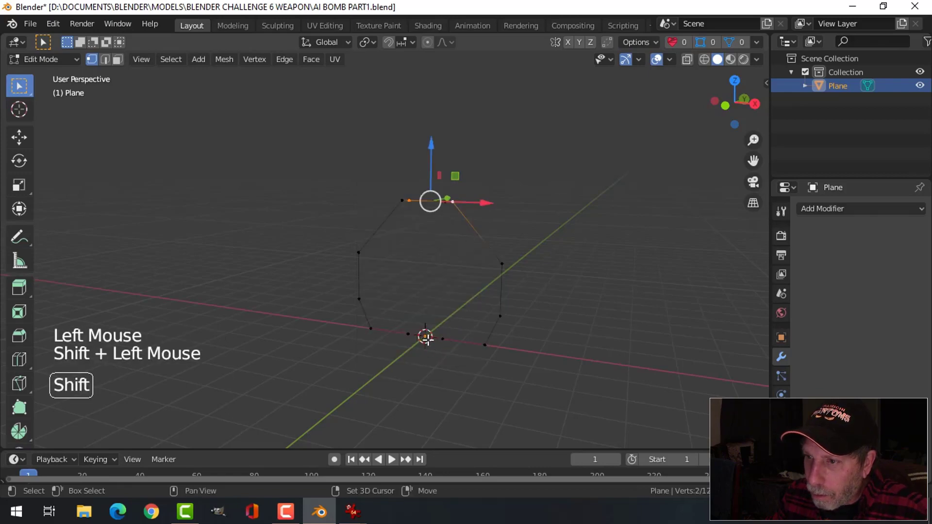
scroll(479, 255, up, 2)
key(ctrl+z)
shift+click(460, 171)
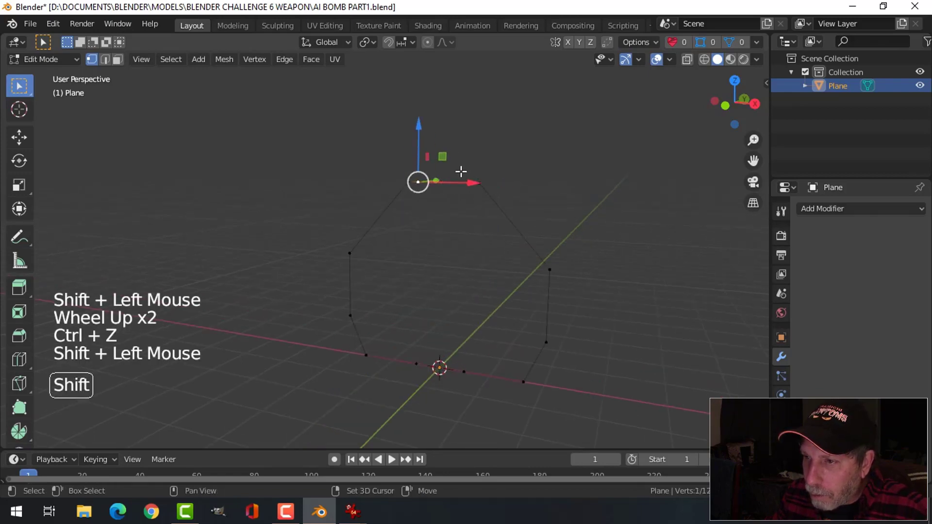
shift+click(418, 364)
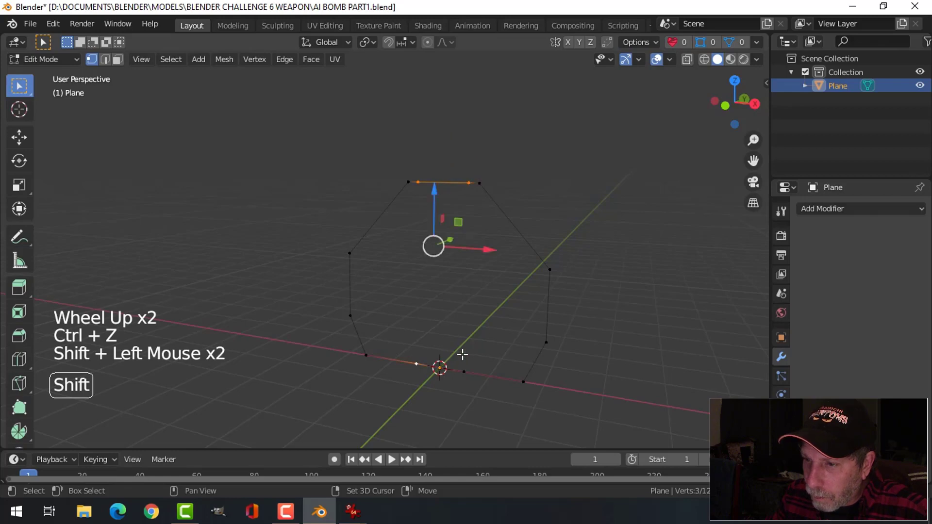
key(x)
click(585, 307)
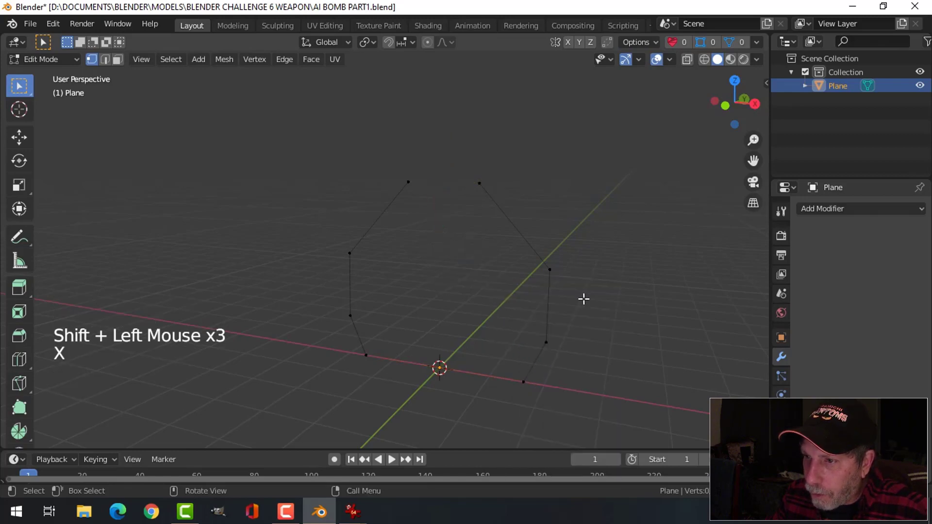
key(ctrl+z)
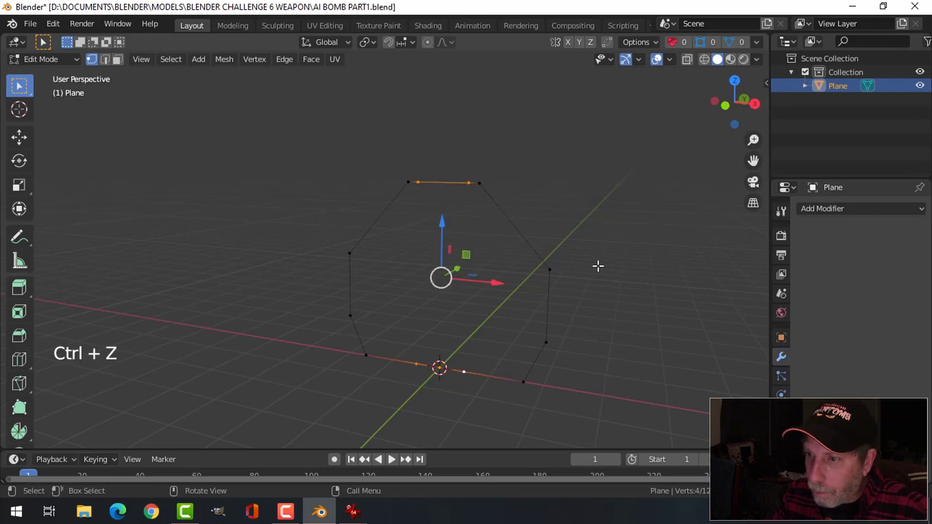
- Dissolve the four selected extra vertices to leave a closed eight-sided outline, and select the whole outline
key(x)
click(563, 344)
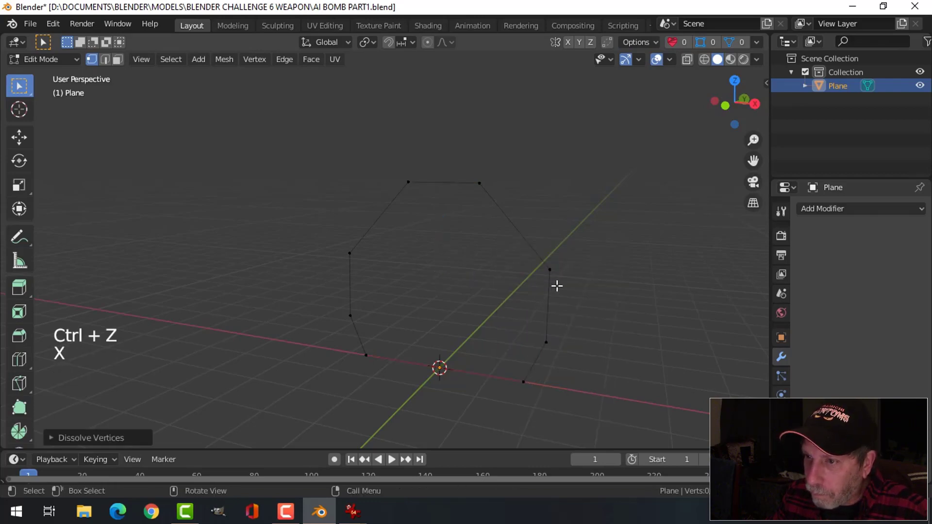
key(a)
middle_drag(615, 290, 633, 309)
scroll(582, 306, down, 2)
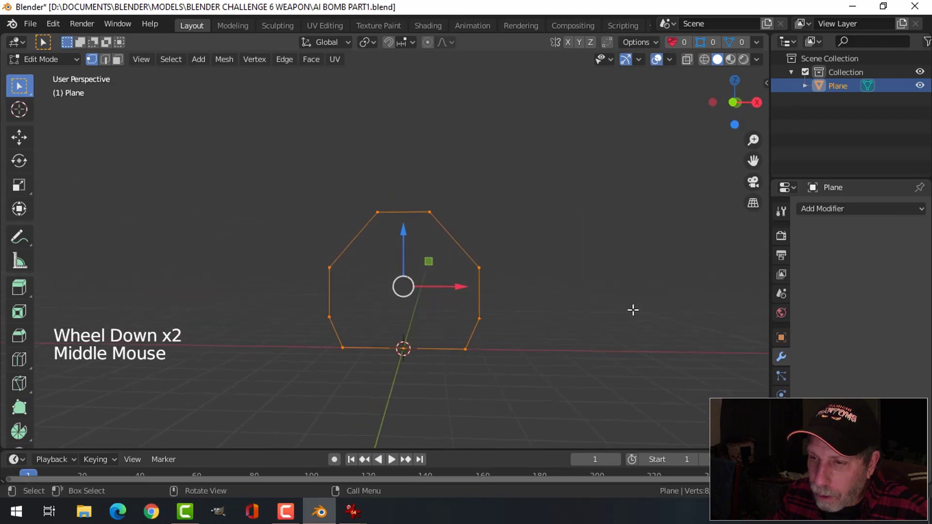
- Select the two bottom vertices of the outline and scale them slightly closer together to shorten the bottom edge
click(470, 349)
shift+click(345, 350)
key(s)
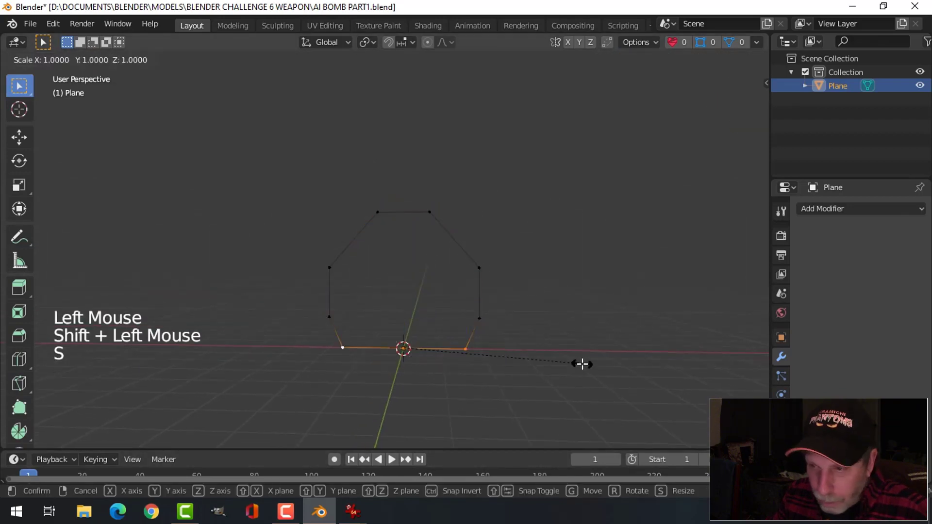
click(563, 361)
key(alt+a)
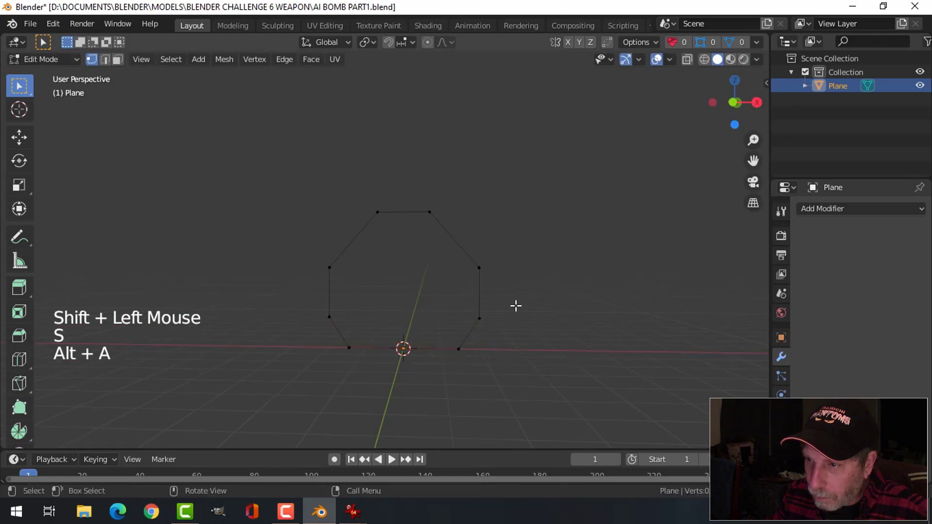
- Select the four side vertices of the outline and shift them slightly along Z
click(498, 264)
shift+click(493, 313)
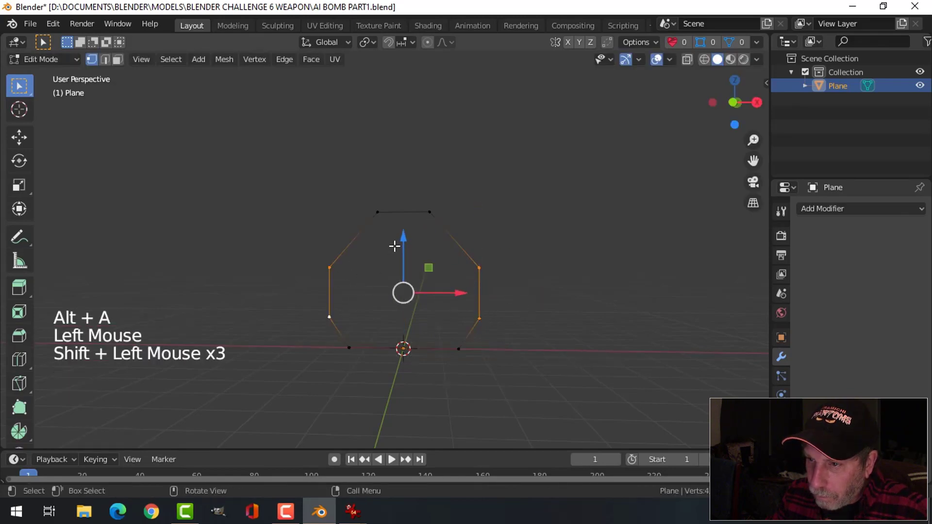
drag(402, 246, 401, 246)
key(alt+a)
- Round all eight outline corners with a vertex bevel about 0.13 m wide using 2 segments
middle_drag(549, 245, 565, 287)
key(a)
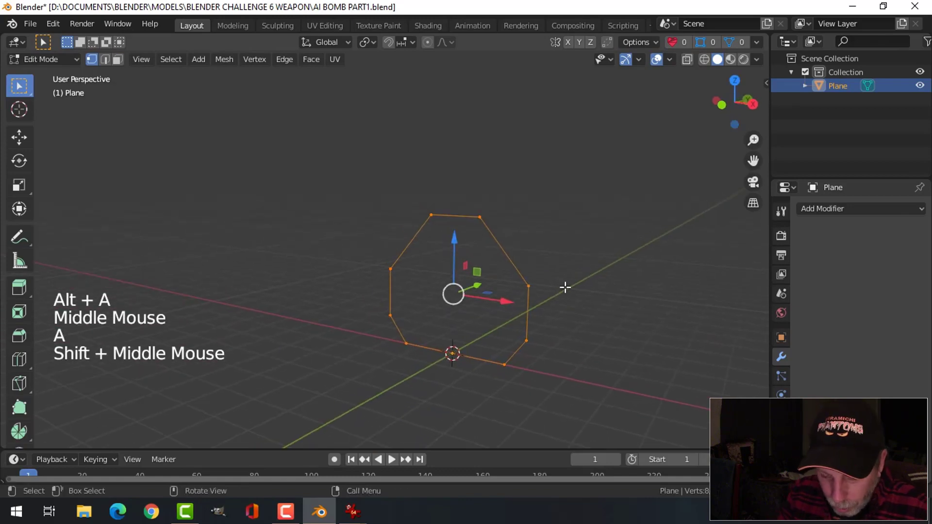
key(ctrl+shift+b)
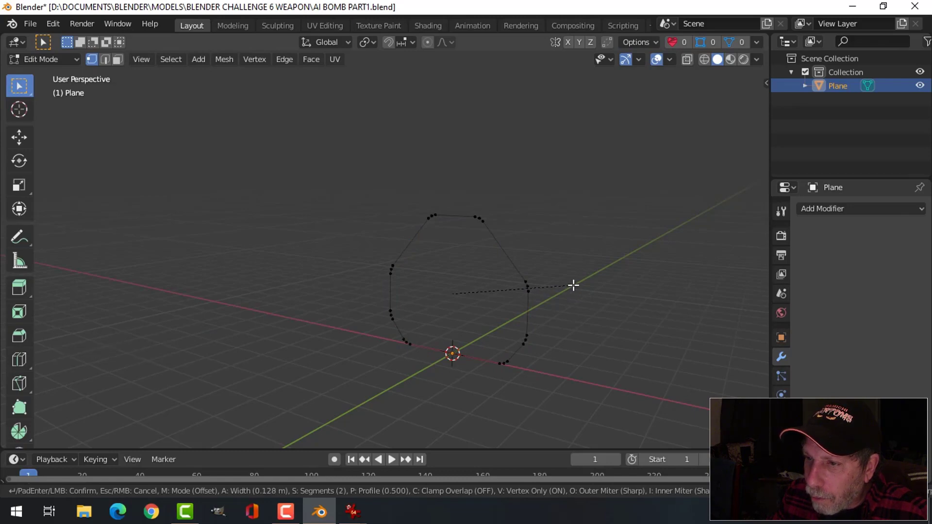
click(577, 279)
- Extrude the whole outline along Y into a hollow eight-sided band
middle_drag(582, 274, 479, 282)
key(a)
key(e)
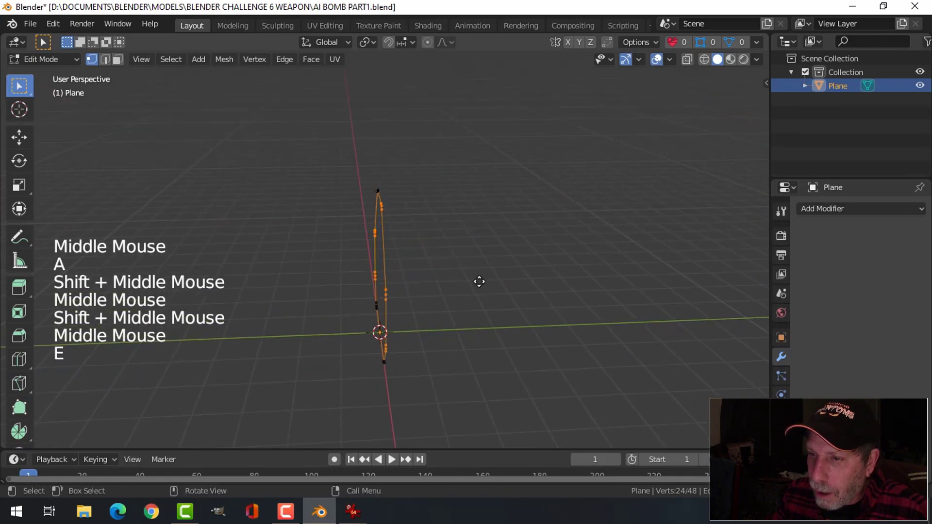
click(479, 282)
drag(437, 274, 507, 277)
key(alt+a)
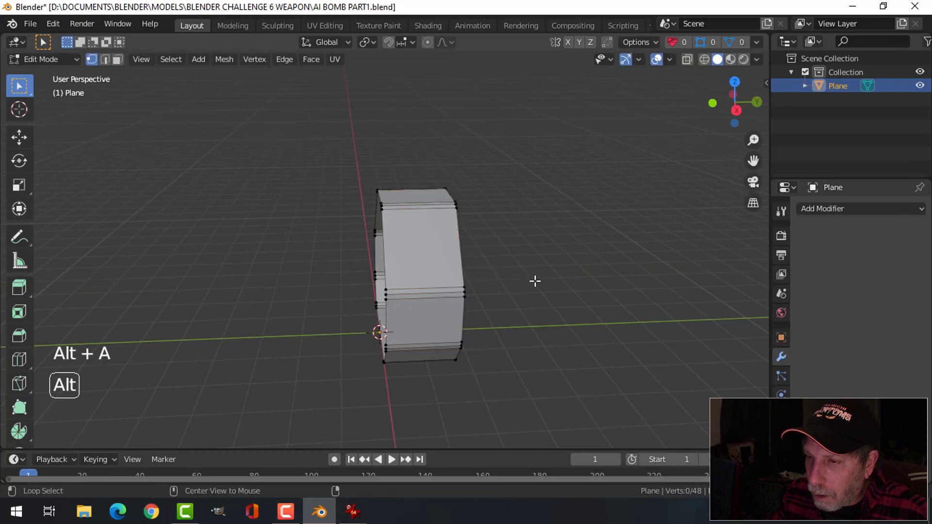
middle_drag(534, 279, 515, 291)
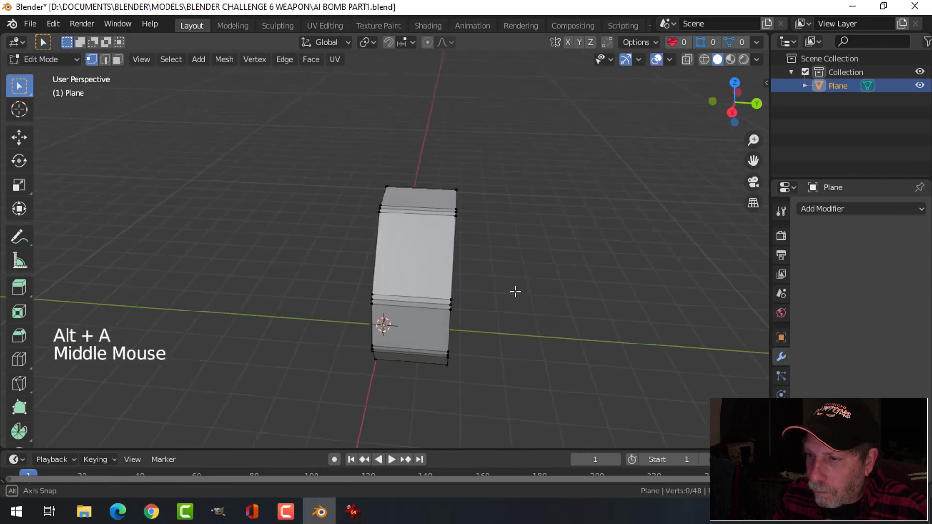
key(ctrl+r)
click(411, 291)
right_click(540, 296)
key(ctrl+b)
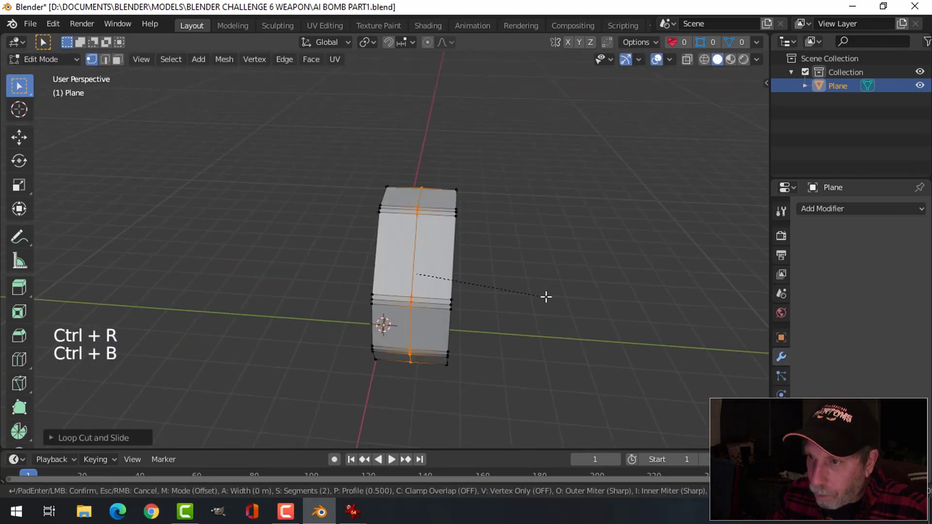
right_click(559, 300)
key(ctrl+z)
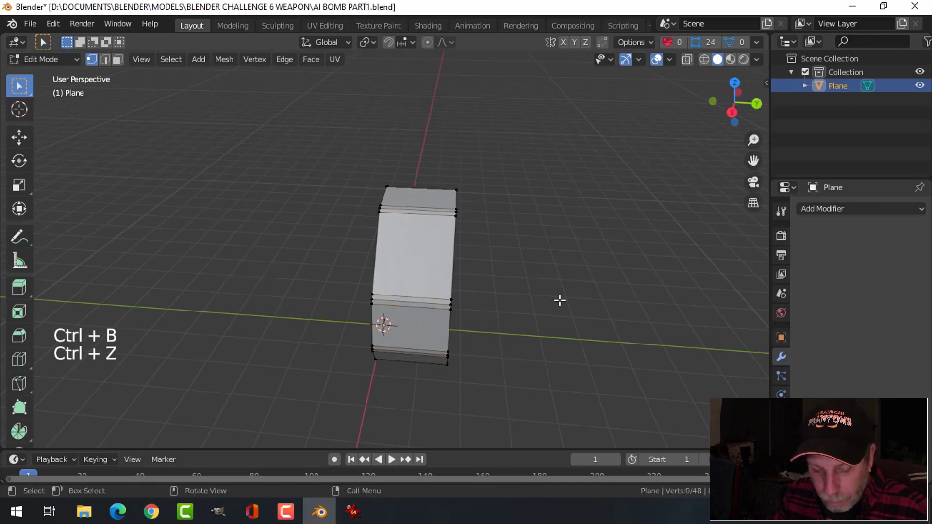
- Recalculate the normals of the whole band to the outside and merge its vertices by distance
key(a)
key(alt+n)
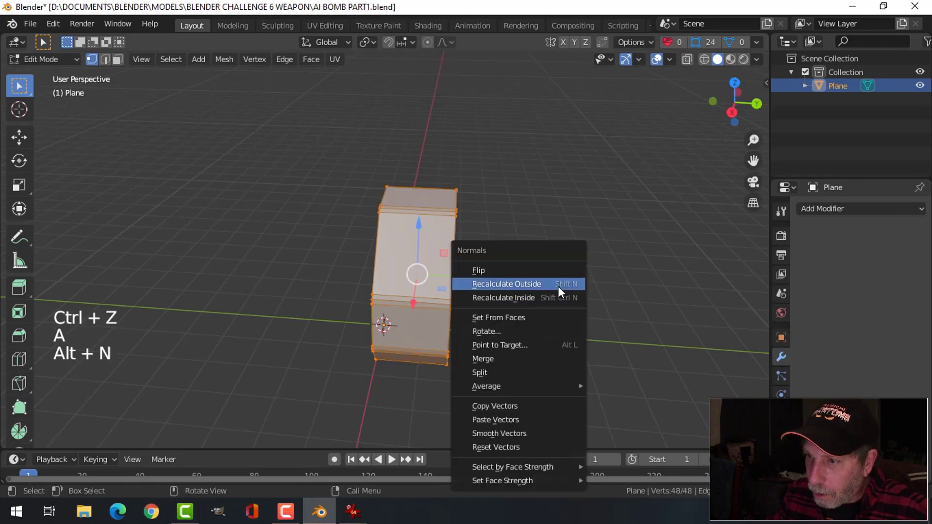
click(558, 287)
key(m)
click(555, 289)
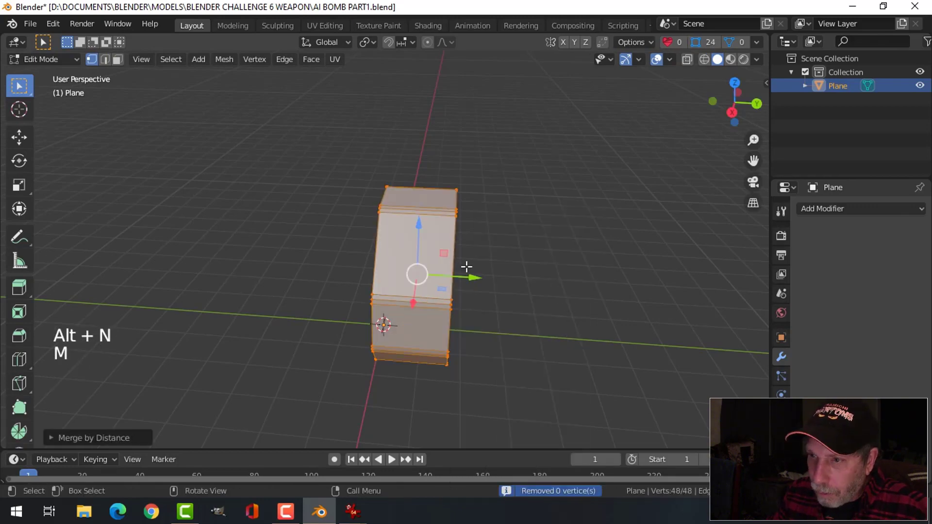
- Add a centred loop cut around the band and bevel it about 0.6 m wide with 1 segment, leaving narrow rims
key(2)
key(ctrl+r)
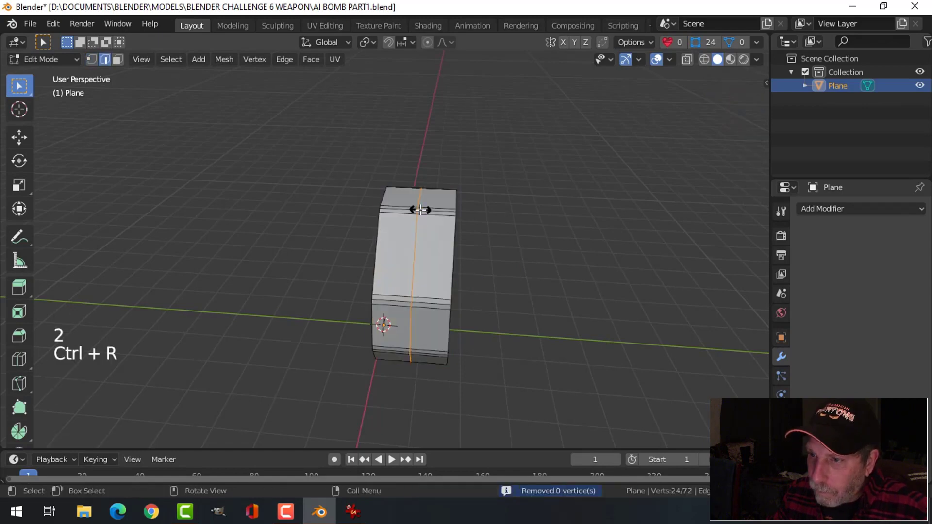
click(427, 210)
right_click(464, 208)
key(ctrl+b)
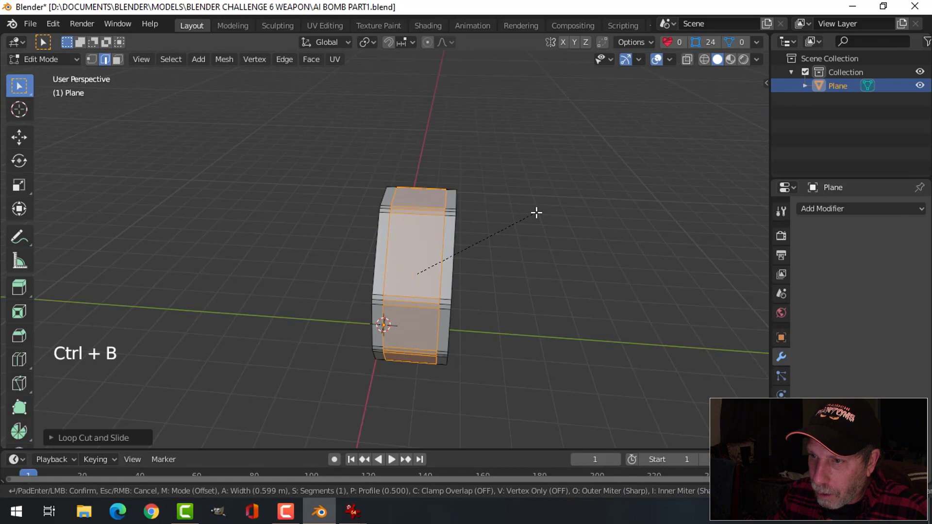
click(537, 212)
key(alt+a)
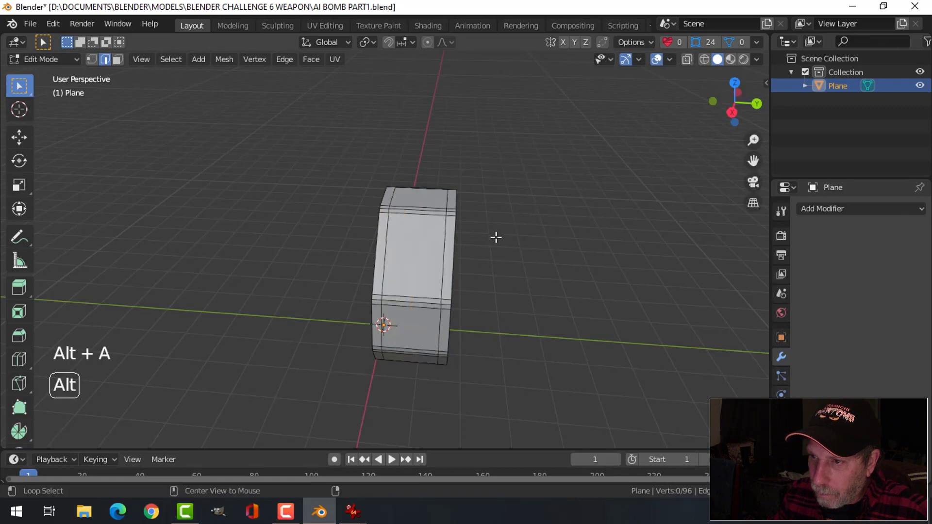
- Extrude the wide middle face loop of the band and shrink it inward along its normals, leaving two raised rims
mouse_move(498, 237)
middle_down()
mouse_move(545, 244)
mouse_move(572, 187)
mouse_move(525, 237)
mouse_move(570, 243)
mouse_move(437, 264)
mouse_move(507, 243)
middle_up()
key(3)
alt+shift+click(437, 264)
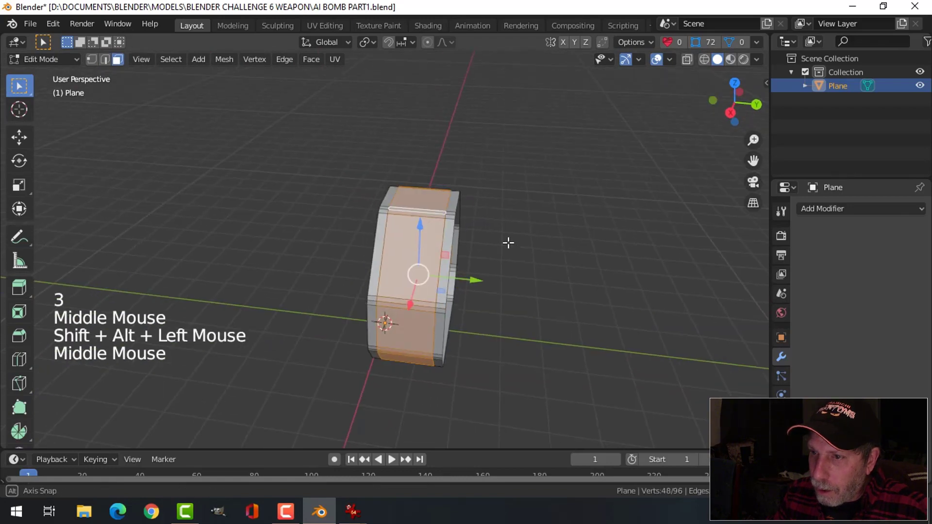
scroll(540, 251, up, 2)
scroll(565, 243, up, 1)
key(e)
key(alt+s)
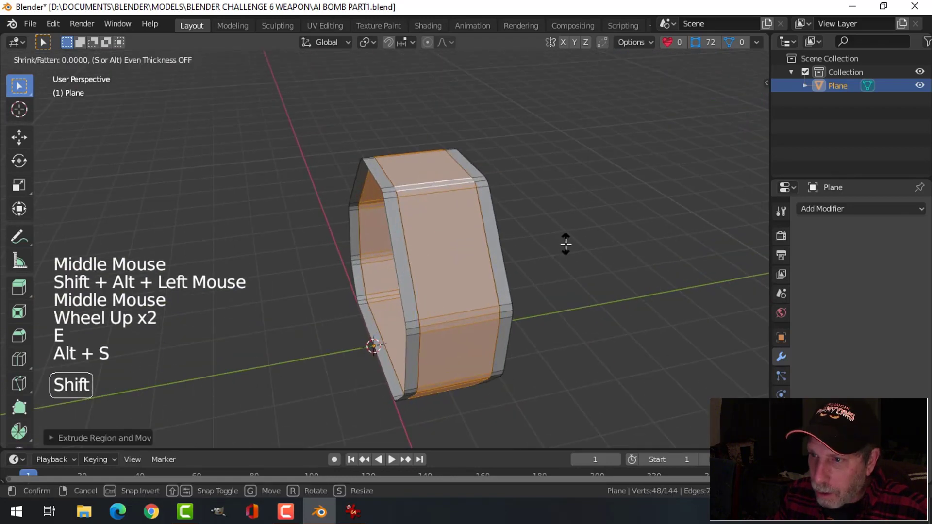
click(568, 272)
middle_drag(568, 270, 385, 199)
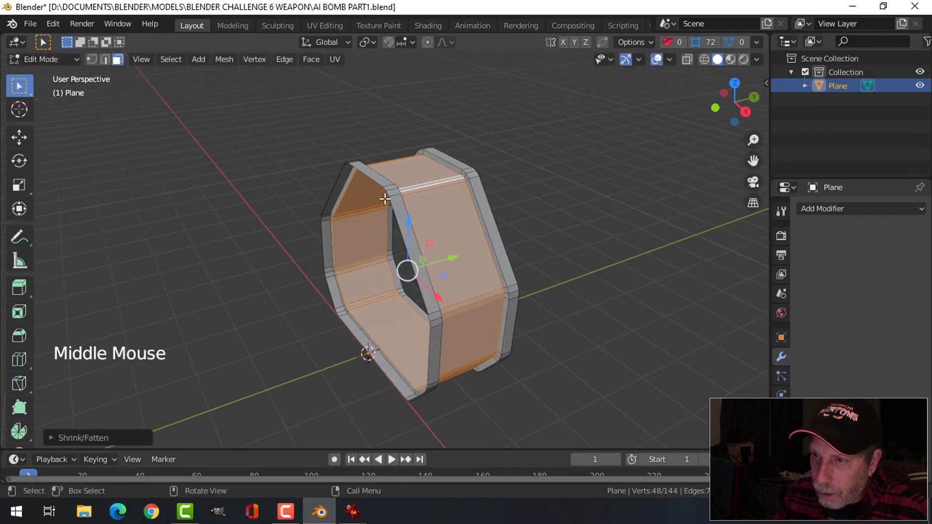
middle_drag(563, 227, 580, 256)
key(alt+a)
- Extrude the front rim's open edge loop and scale it inward to about 0.93 to form a lip
scroll(485, 204, up, 2)
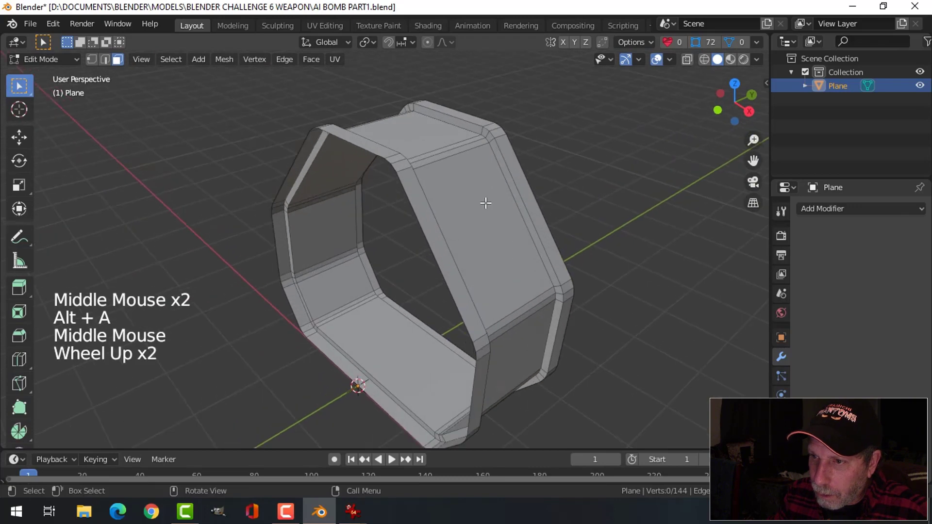
shift+middle_drag(484, 204, 495, 210)
middle_drag(495, 210, 561, 212)
key(2)
alt+shift+click(381, 173)
key(e)
key(s)
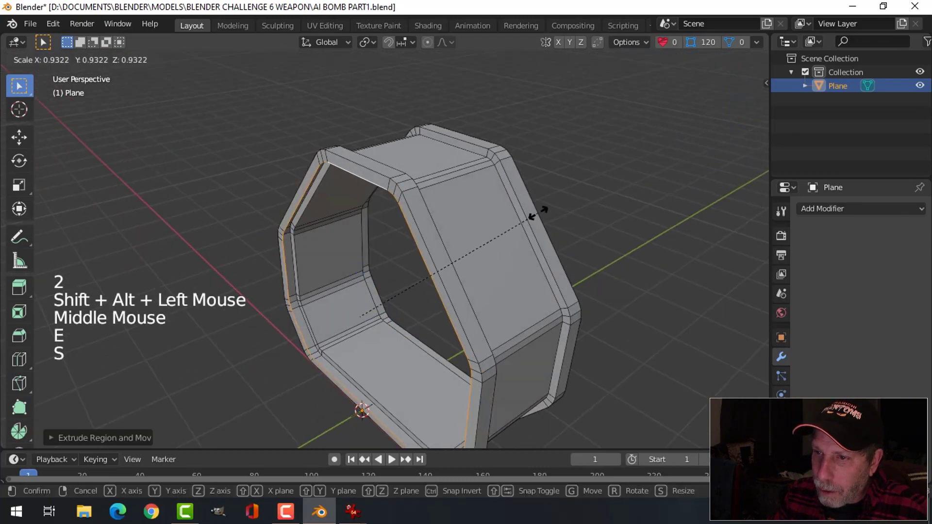
middle_click(538, 212)
middle_drag(358, 316, 363, 307)
- Extrude the front lip's inner edge loop again, move it into the body along Y and scale it inward
key(e)
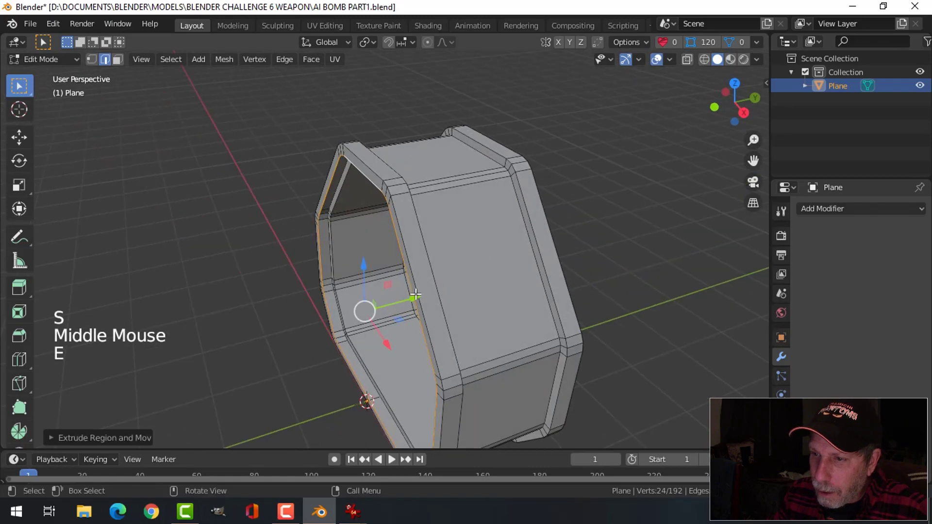
click(421, 294)
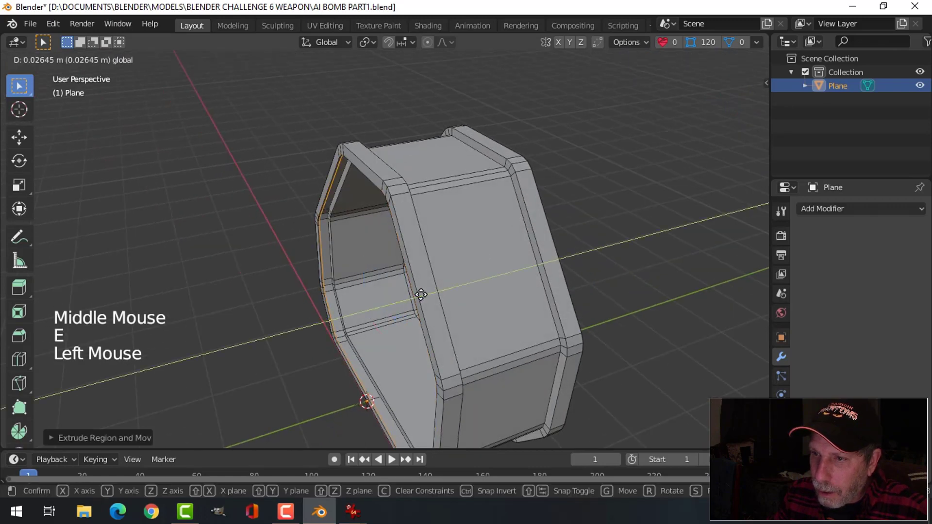
key(s)
click(574, 253)
middle_drag(493, 260, 533, 243)
- Extrude the recessed front edge loop once more, scale it inward and fill the opening with a face
key(e)
key(s)
click(570, 250)
key(f)
key(alt+a)
- Extrude the open edge loop on the opposite end, scale it inward and fill the opening with a face
scroll(565, 235, down, 2)
middle_drag(534, 243, 443, 243)
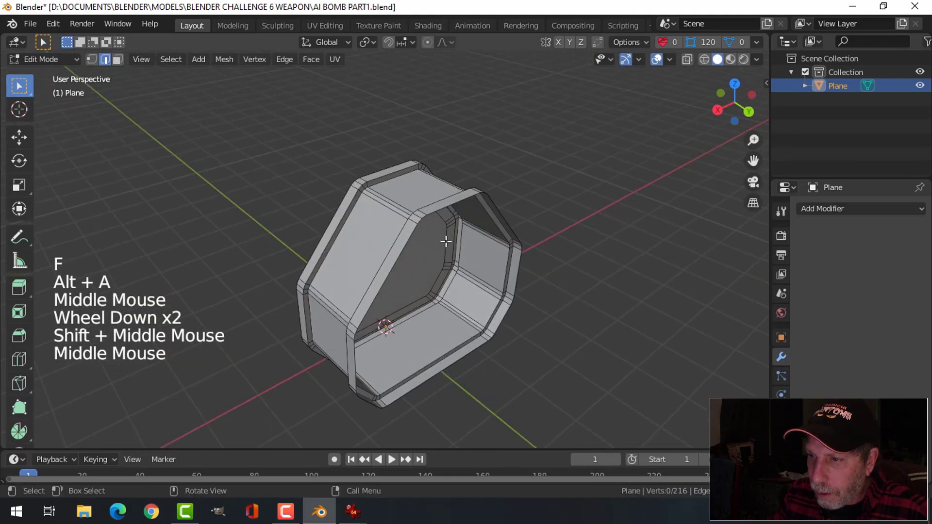
scroll(451, 218, up, 2)
alt+shift+click(456, 195)
middle_drag(455, 196, 540, 223)
key(e)
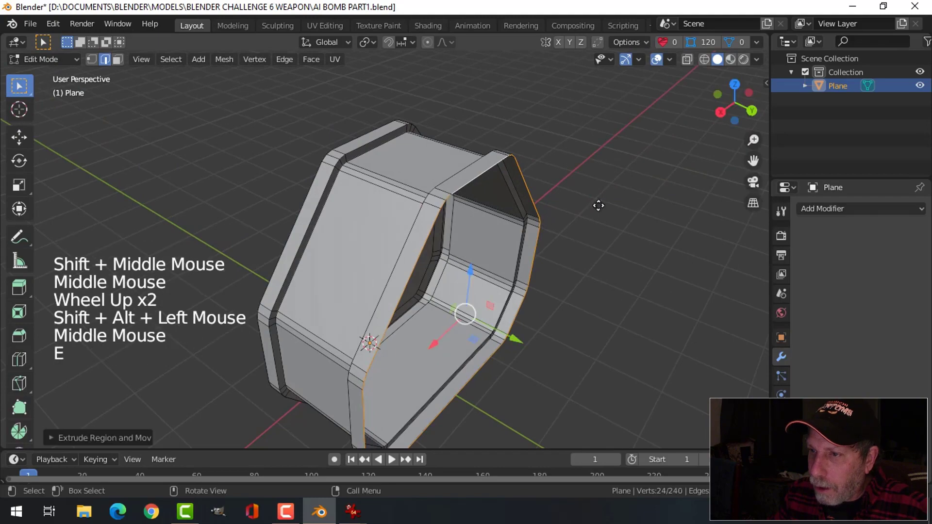
key(s)
click(580, 213)
key(f)
key(alt+a)
- Save the AI BOMB PART1.blend file
middle_drag(470, 278, 518, 260)
scroll(566, 251, down, 2)
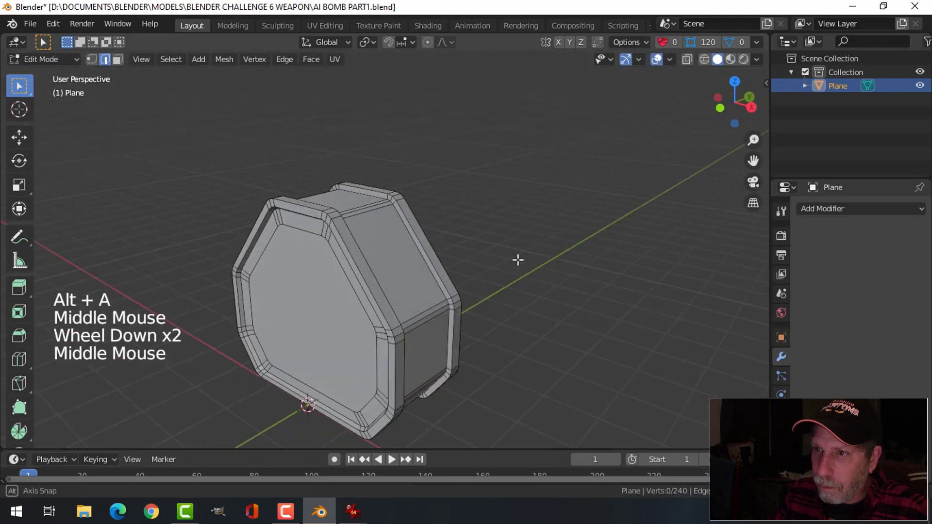
key(ctrl)
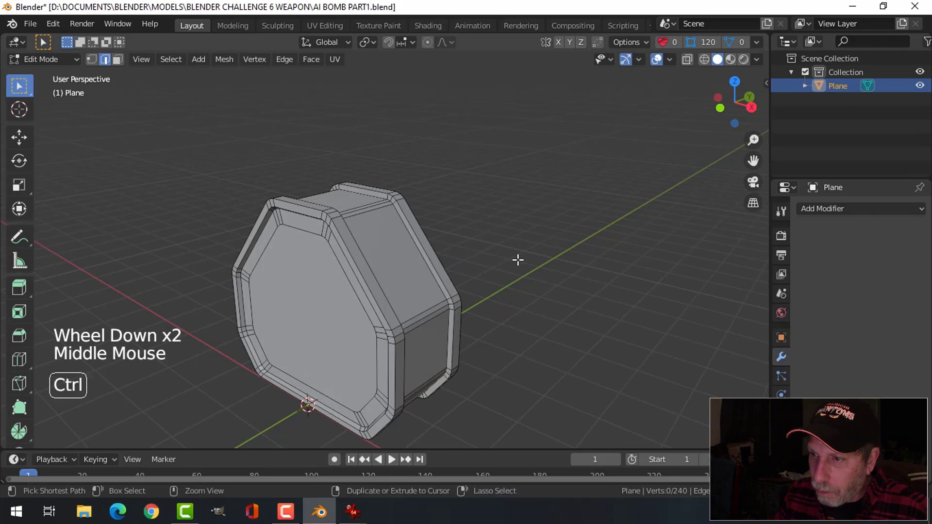
key(ctrl+s)
- Select three edge loops on the front rim and two on the rear rim, and bevel them about 0.025 m wide with 3 segments
shift+middle_drag(432, 279, 465, 282)
middle_drag(466, 282, 501, 285)
scroll(408, 226, up, 2)
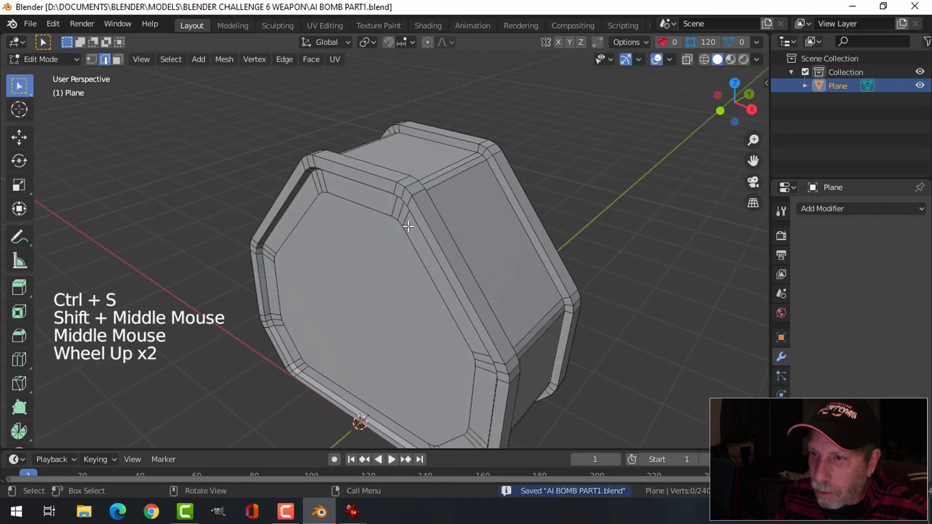
alt+shift+click(380, 189)
alt+shift+click(380, 175)
alt+shift+click(380, 166)
middle_drag(532, 198, 507, 192)
alt+shift+click(512, 197)
alt+shift+click(519, 240)
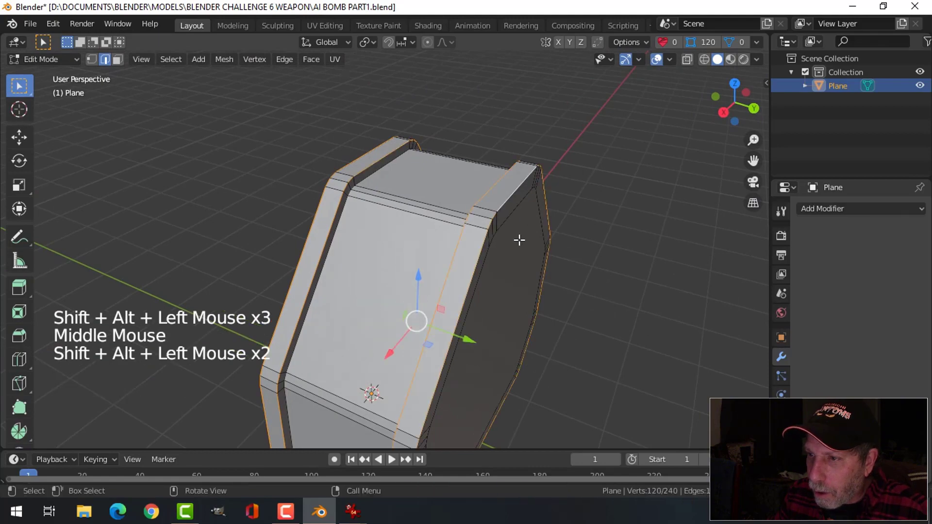
middle_drag(518, 239, 587, 239)
scroll(580, 233, up, 2)
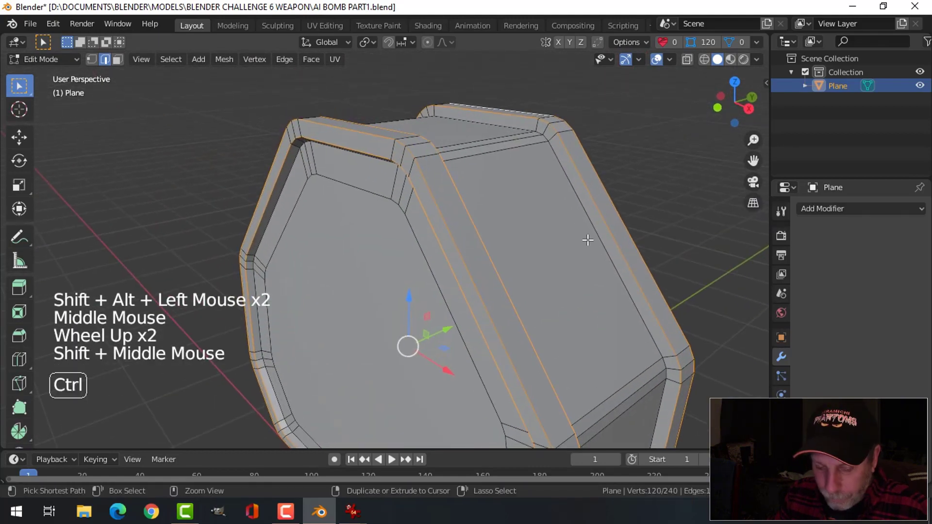
key(ctrl+b)
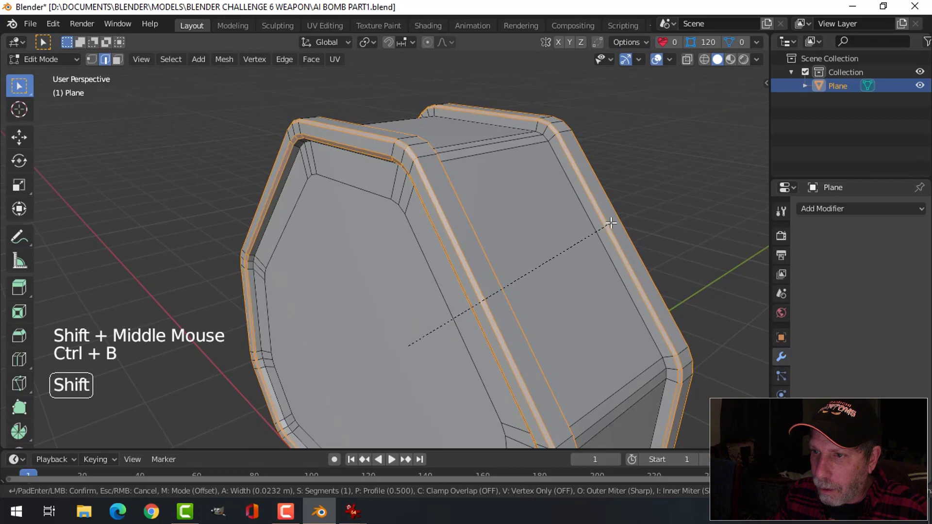
scroll(612, 222, up, 1)
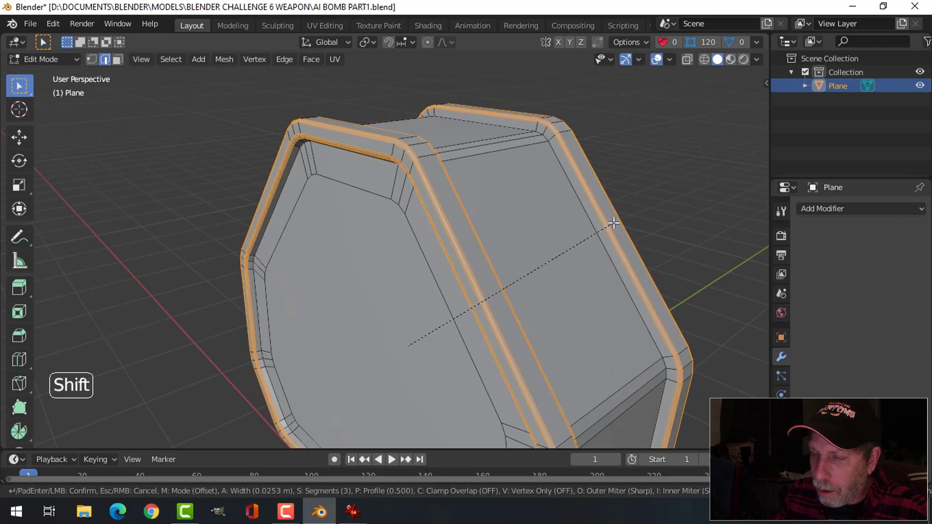
click(612, 223)
- Return to Object Mode and shade the body smooth
key(Tab)
middle_drag(570, 230, 718, 259)
right_click(509, 184)
click(508, 183)
scroll(511, 235, down, 1)
scroll(508, 281, down, 1)
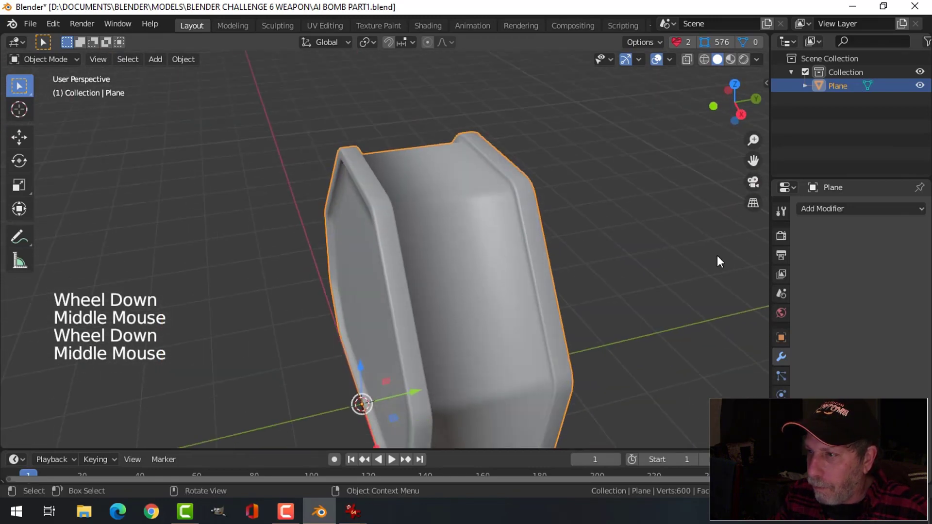
- Add a Weighted Normal modifier to the body, enable Auto Smooth for its normals and deselect it
click(825, 208)
click(574, 300)
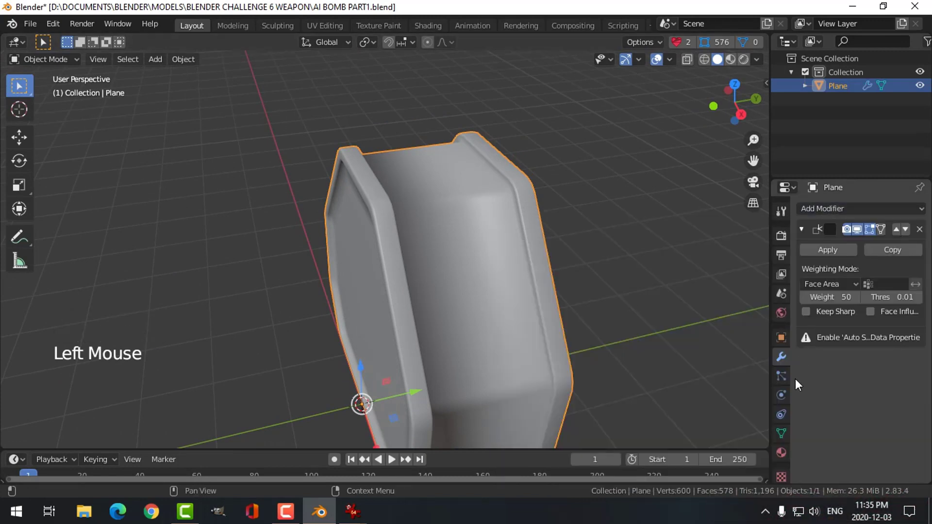
click(779, 433)
click(819, 459)
middle_drag(670, 376, 586, 264)
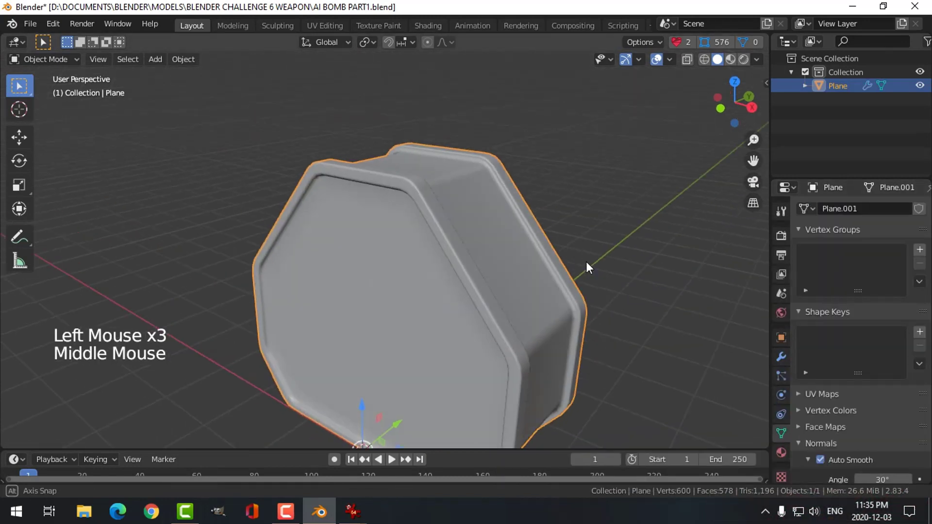
key(alt+a)
middle_drag(567, 333, 572, 236)
scroll(455, 284, down, 3)
middle_drag(456, 284, 514, 359)
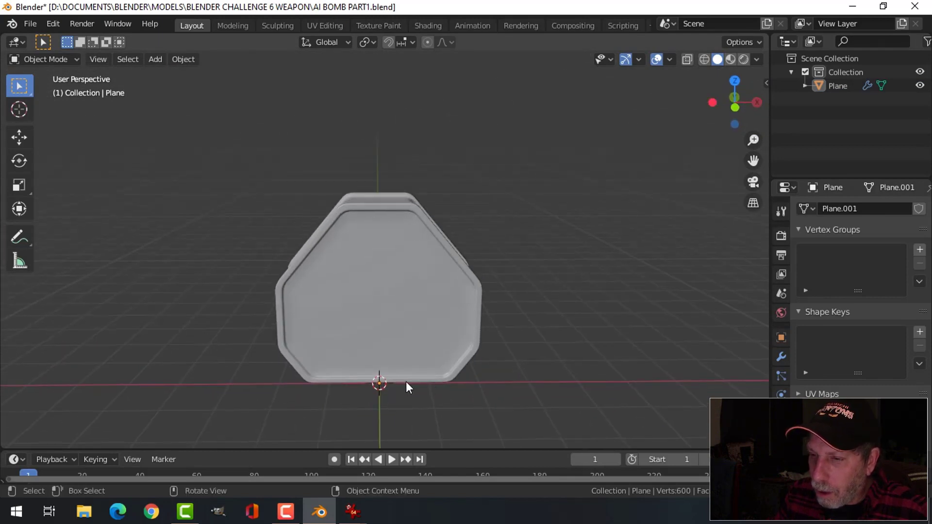
- Move the body clear of the world origin along negative Y and set its origin to the 3D cursor
middle_drag(406, 381, 423, 283)
scroll(481, 305, down, 2)
click(423, 282)
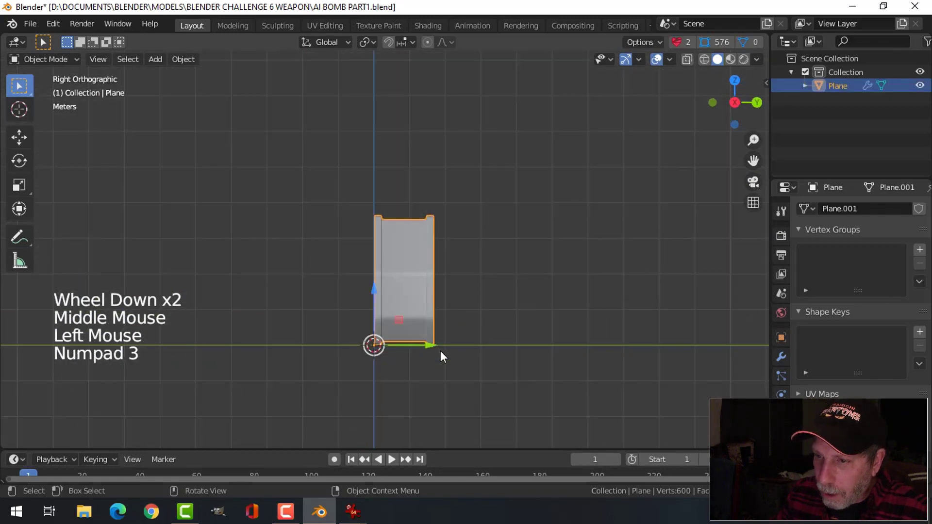
drag(434, 345, 287, 337)
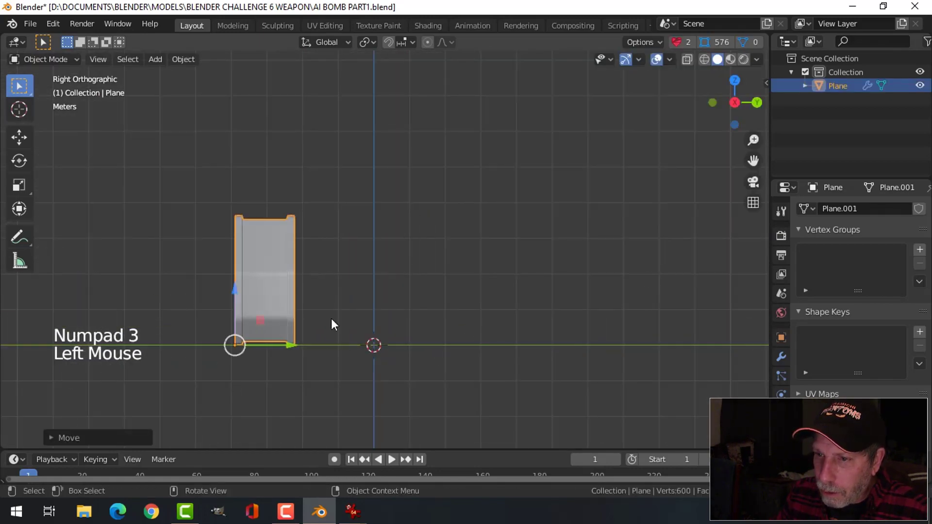
click(182, 60)
mouse_move(252, 94)
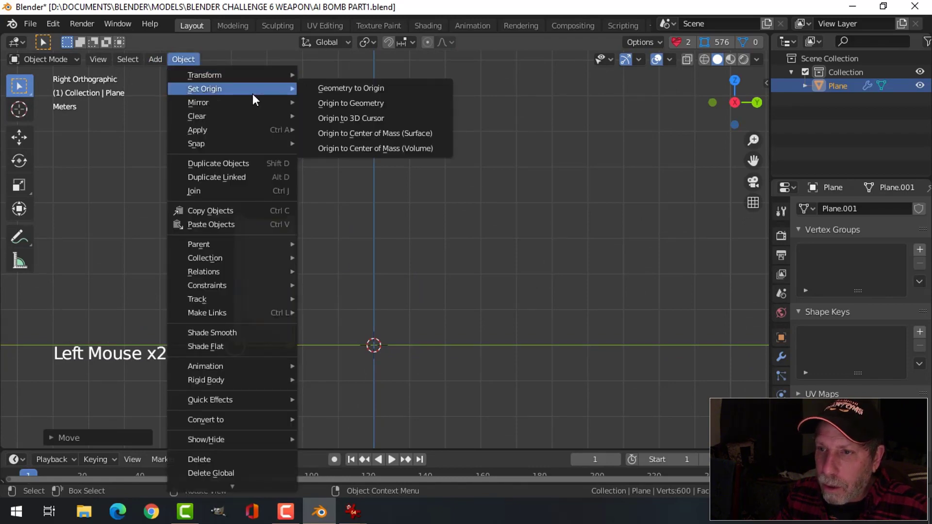
click(336, 113)
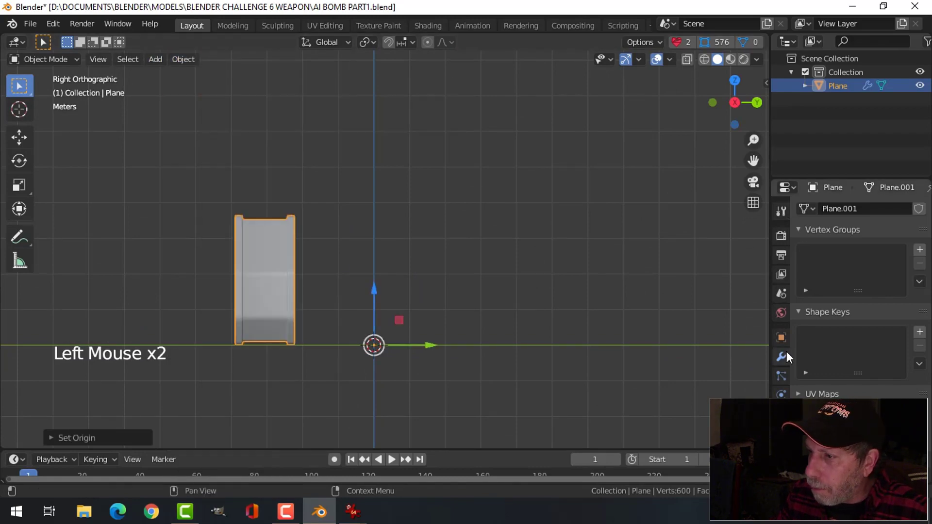
- Add a Mirror modifier to the body with the Y axis enabled and the X axis disabled
click(781, 356)
click(822, 209)
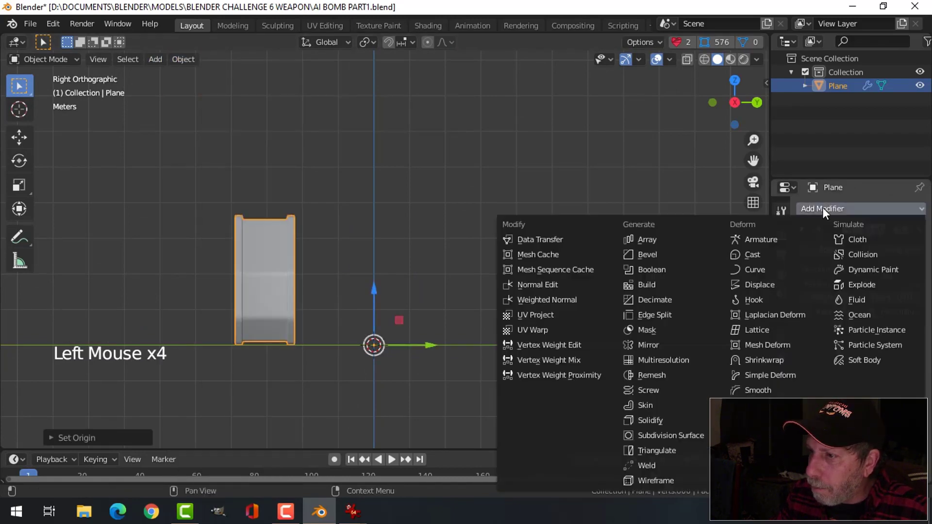
click(665, 342)
click(805, 408)
click(806, 394)
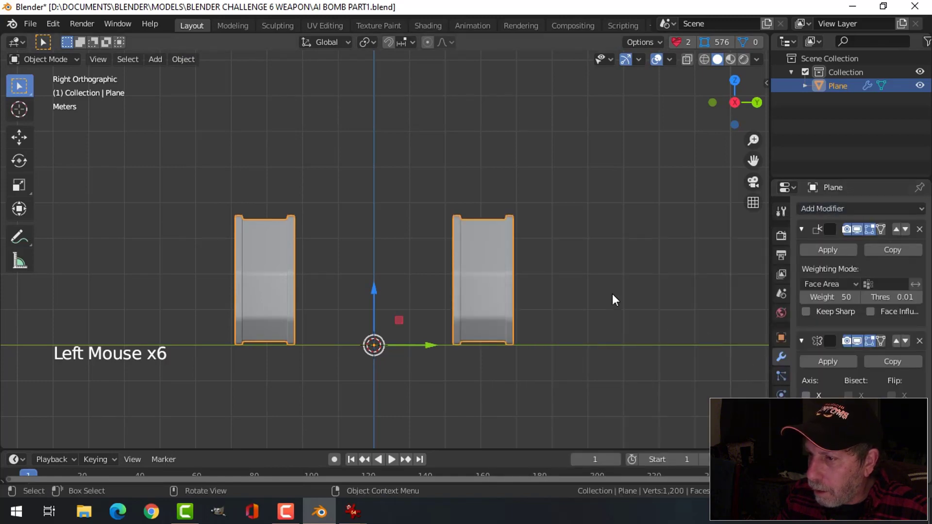
- Deselect everything and save the AI BOMB PART1.blend file
middle_drag(612, 296, 512, 216)
key(alt+a)
key(ctrl+s)
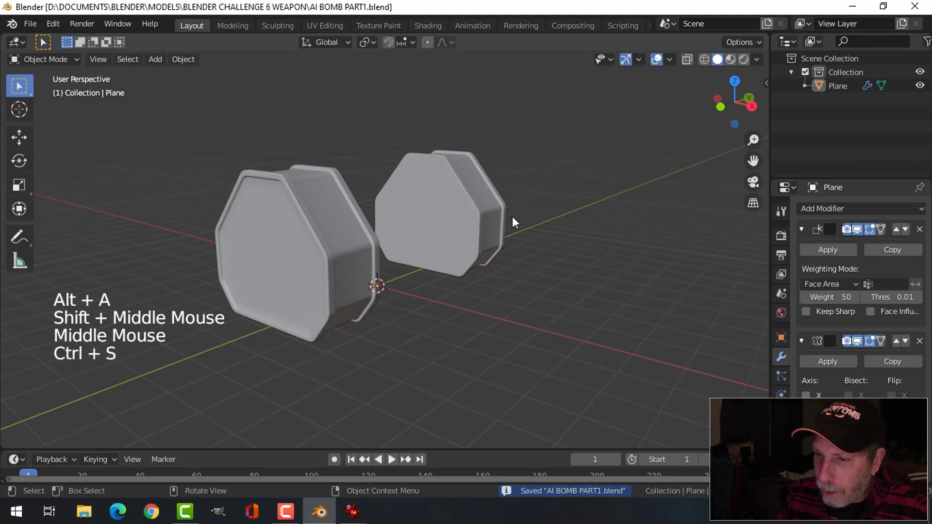
- Enter Edit Mode on the body and clear the mesh selection
middle_drag(520, 258, 539, 267)
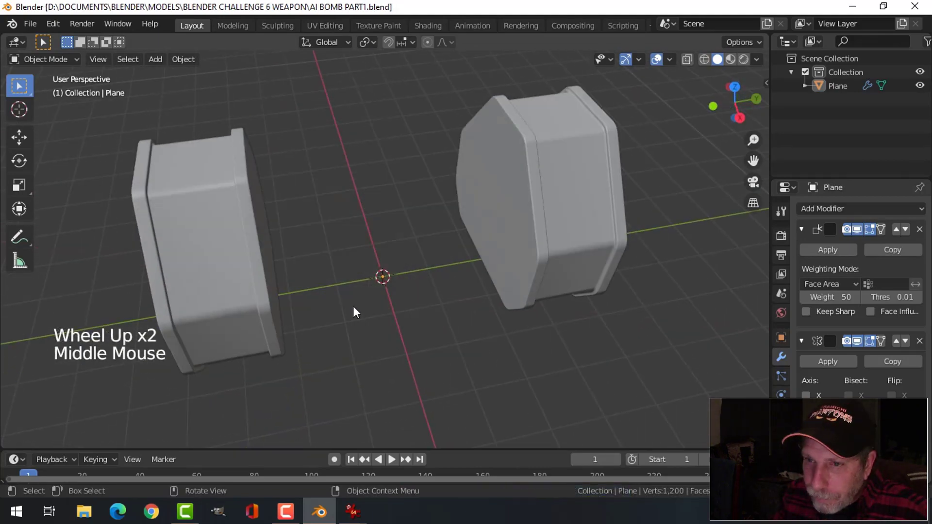
shift+middle_drag(353, 306, 429, 257)
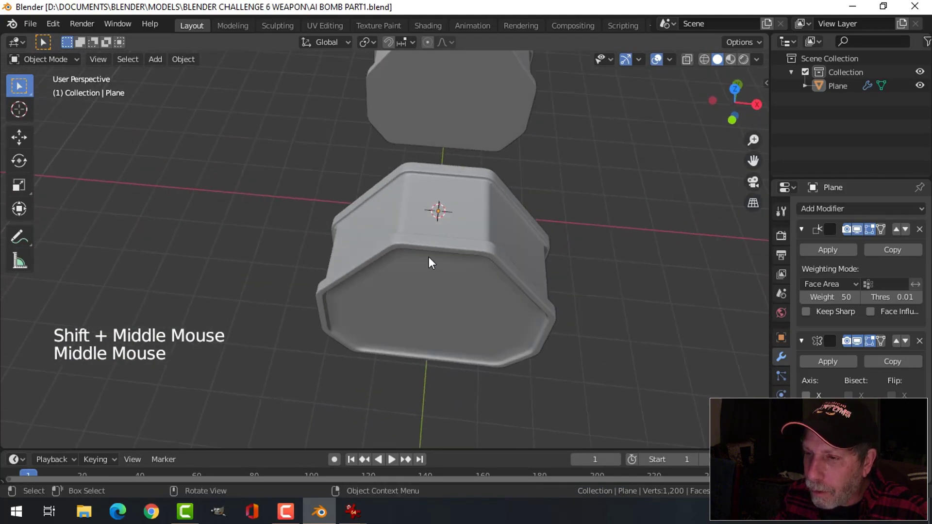
click(498, 275)
key(Tab)
scroll(502, 267, up, 3)
shift+middle_drag(505, 257, 500, 284)
key(alt+a)
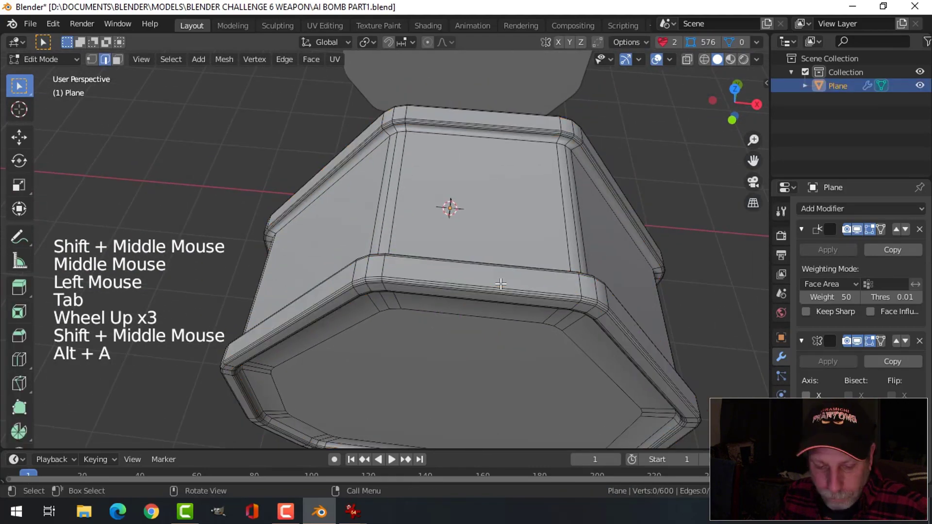
- Select the flat top face of the front rim, snap the 3D cursor to it and clear the selection
key(2)
click(500, 279)
middle_drag(551, 322, 512, 288)
key(alt+a)
key(3)
click(514, 278)
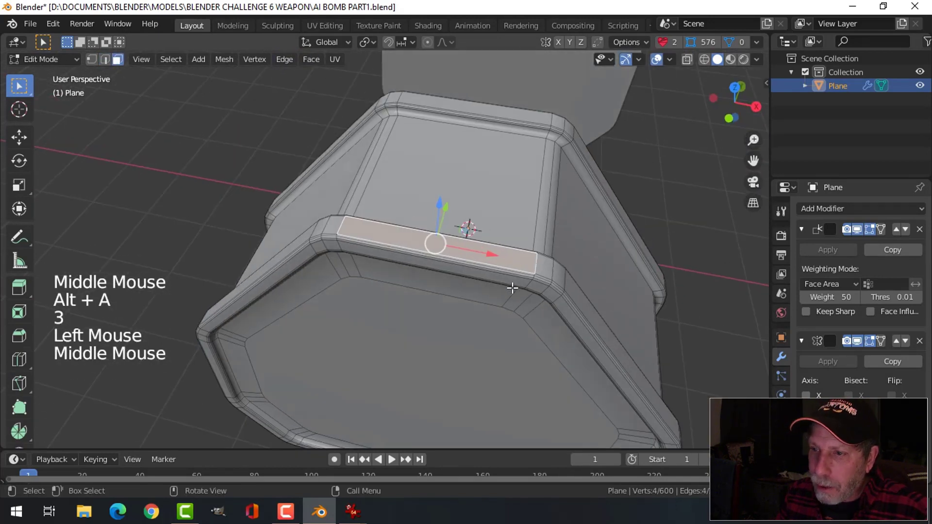
key(shift+s)
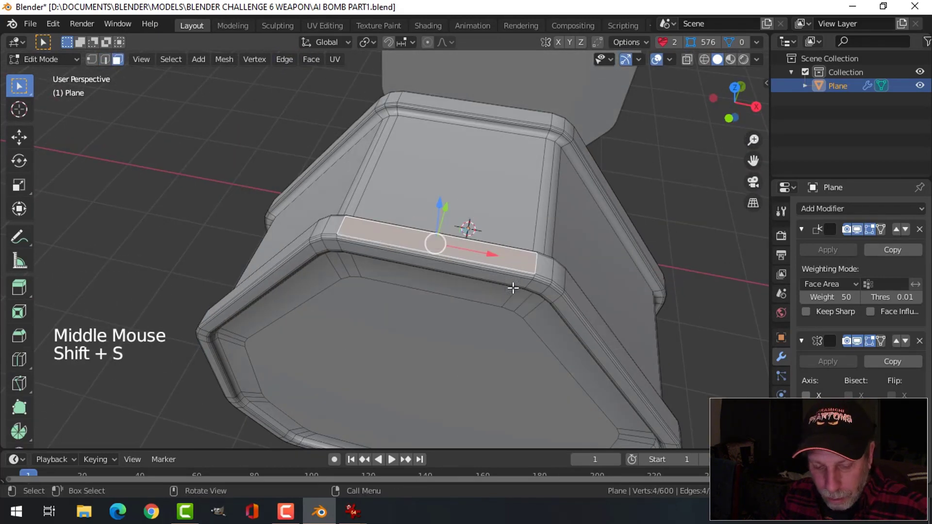
key(shift+s)
key(alt+a)
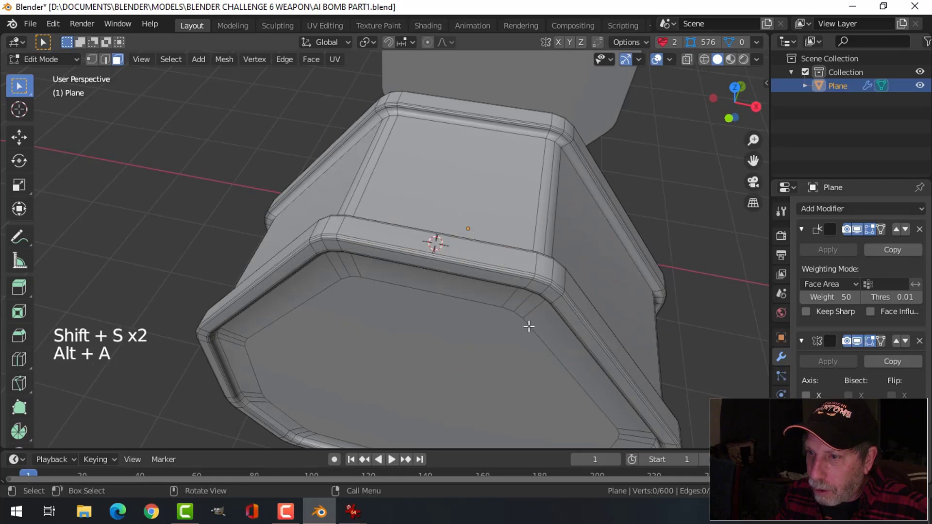
- Duplicate the front rim's top face, raise the copy along Z and separate it into its own object
click(476, 255)
middle_drag(476, 255, 476, 339)
key(shift+d)
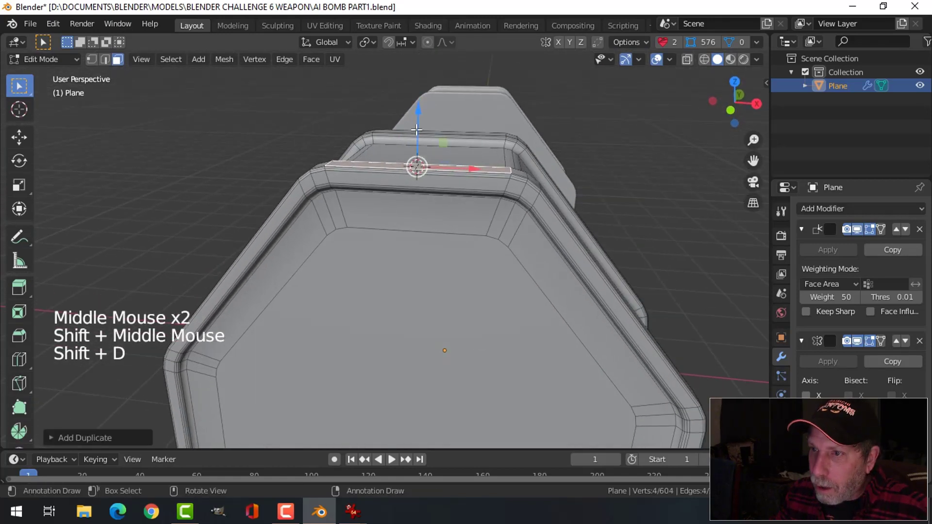
click(419, 97)
key(p)
click(487, 118)
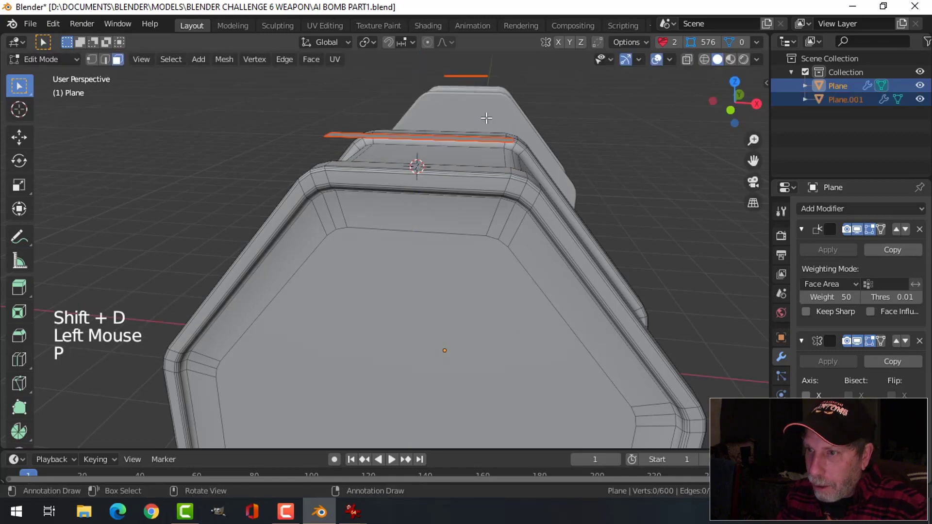
- Enter Edit Mode on the separated face, select all of it and rotate it 90 degrees about X
key(Tab)
click(457, 135)
key(Tab)
key(a)
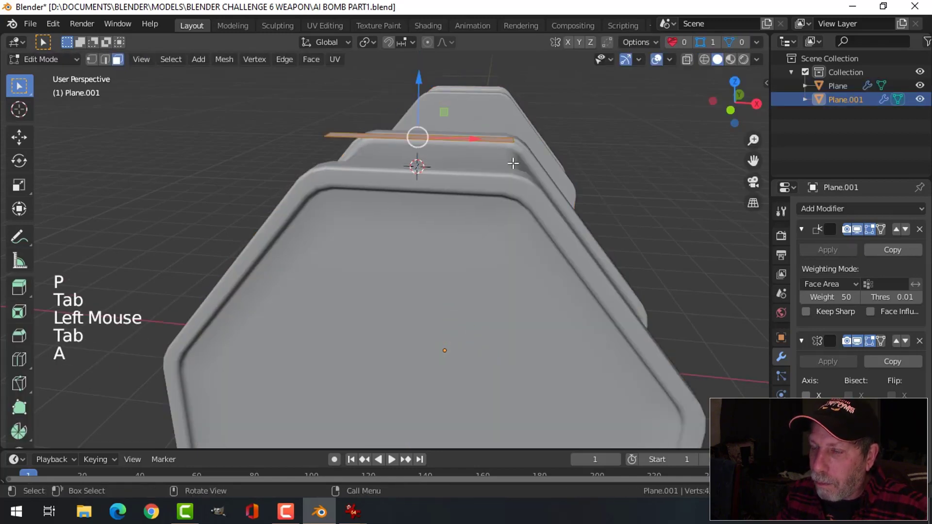
middle_drag(513, 164, 585, 190)
text(rx90)
key(Return)
- Scale the upright face to about 0.39 along X
key(s)
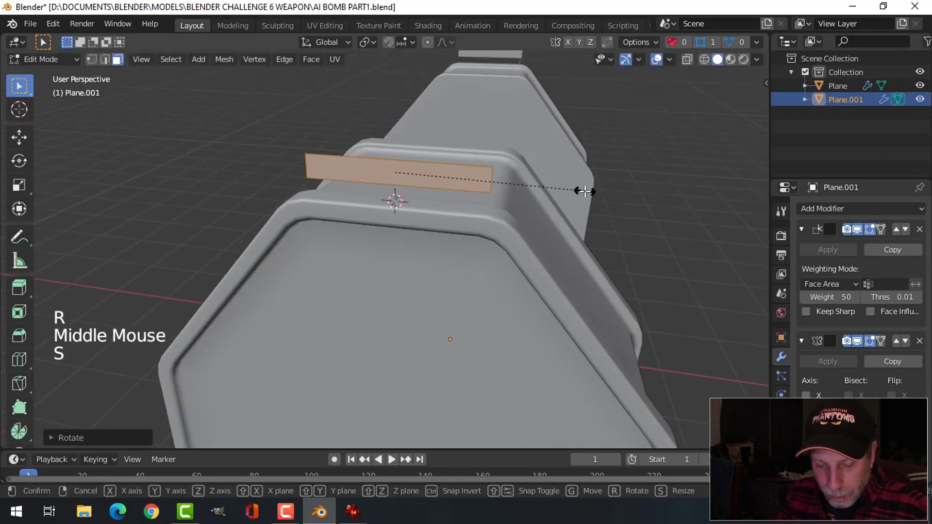
key(x)
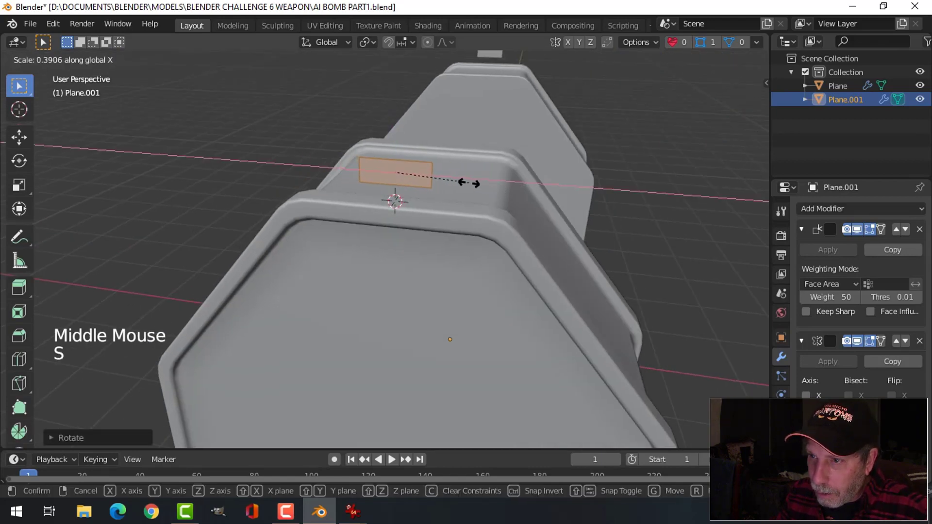
click(468, 182)
middle_drag(461, 183, 460, 176)
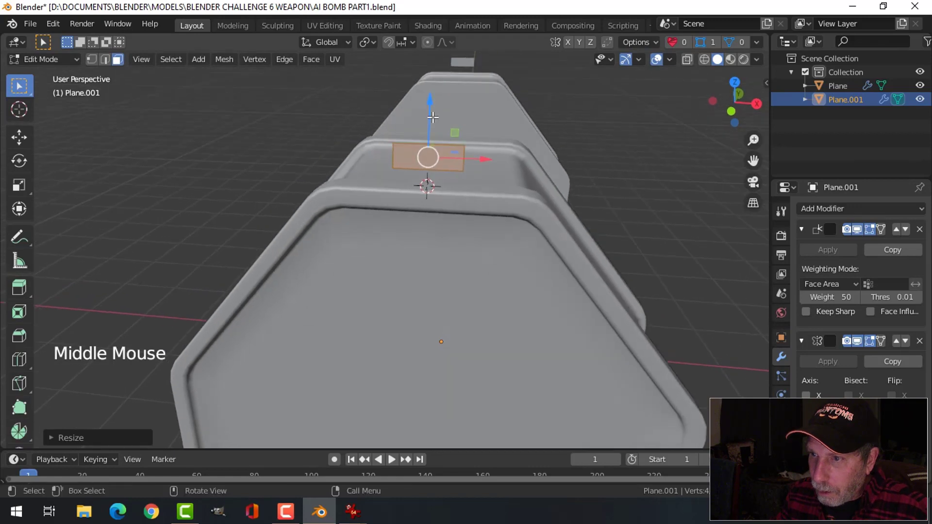
- Move the plate's lower edge down to the rim's top surface and raise its upper edge along Z
key(2)
click(428, 171)
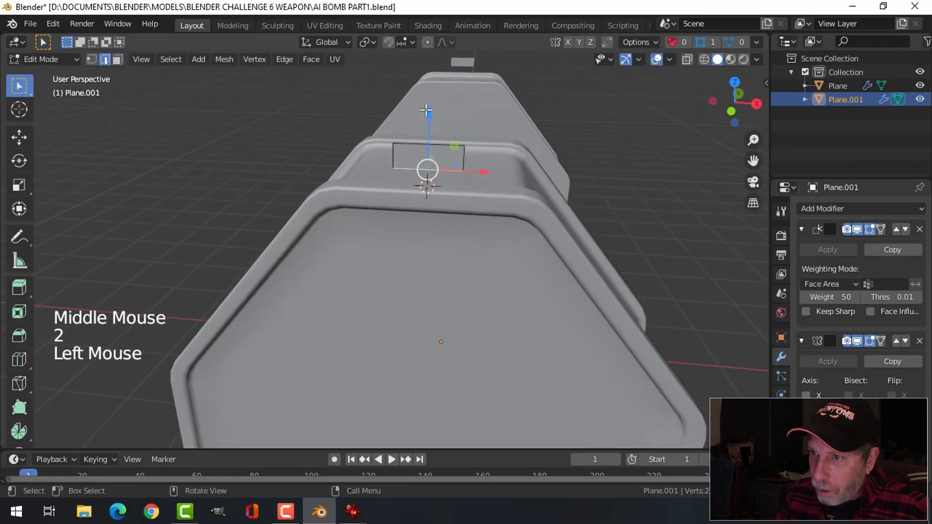
mouse_move(426, 110)
mouse_down()
mouse_move(433, 131)
mouse_move(431, 97)
mouse_up()
click(442, 131)
key(KP_1)
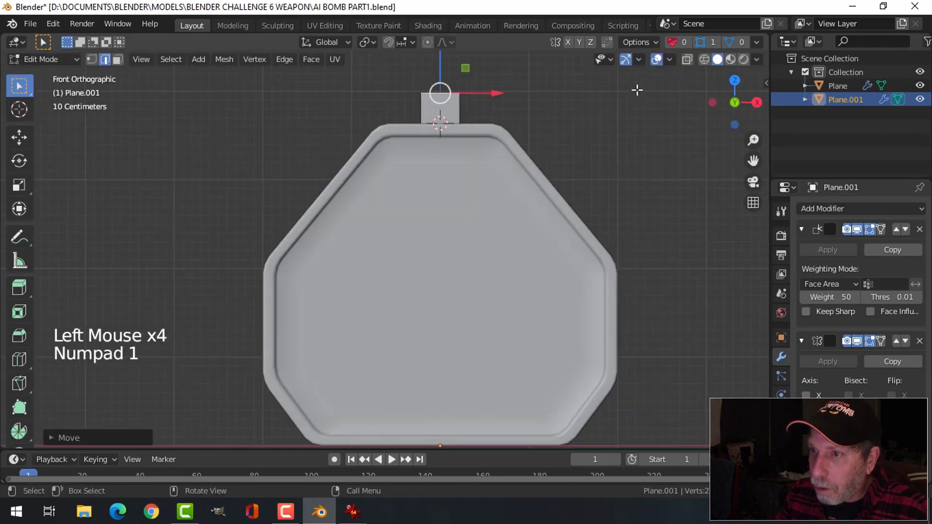
- Select the whole plate in front view and widen it slightly along X
shift+middle_drag(662, 79, 534, 223)
scroll(495, 240, up, 2)
key(a)
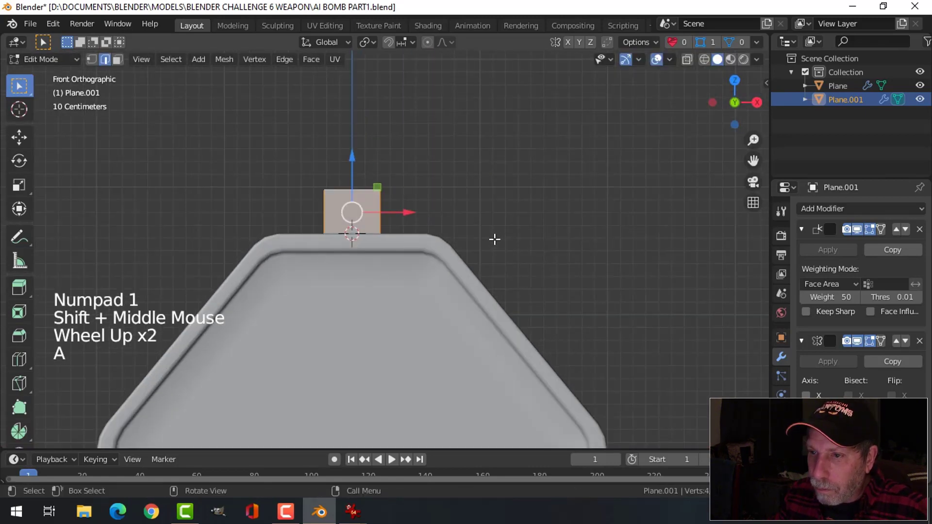
key(s)
click(522, 241)
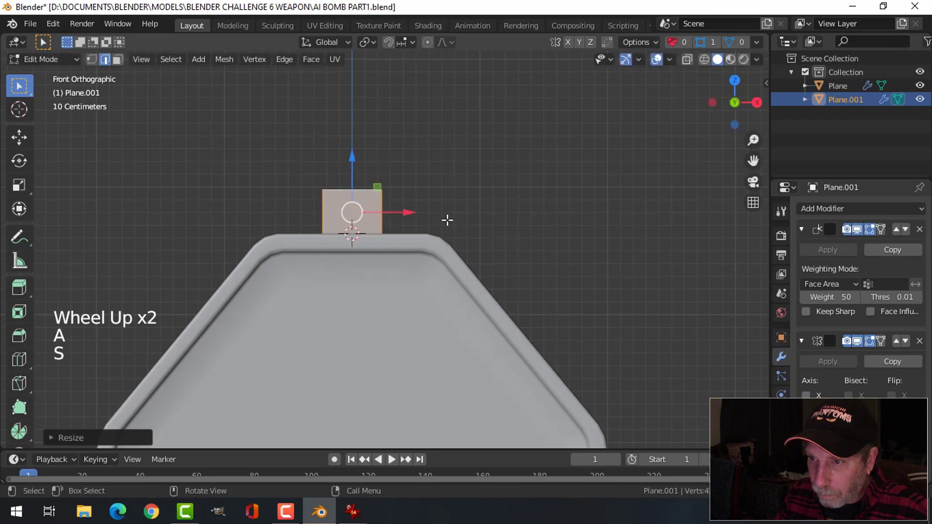
- Select only the plate's upper edge and raise it slightly along Z
key(alt+a)
click(365, 190)
drag(352, 159, 349, 147)
middle_drag(348, 147, 392, 144)
drag(396, 145, 396, 144)
- Examine the rod brackets on the bomb's rims in the IrfanView reference image, and return to Blender
mouse_move(353, 511)
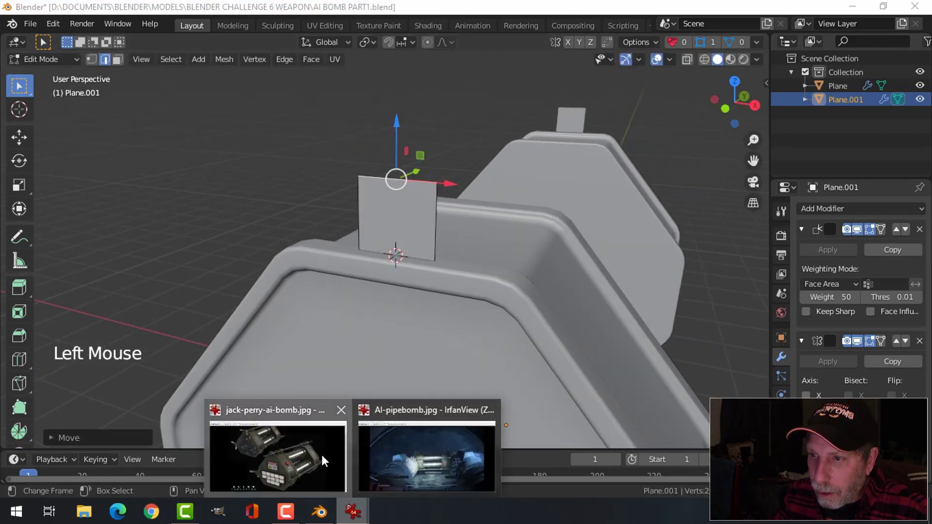
click(279, 451)
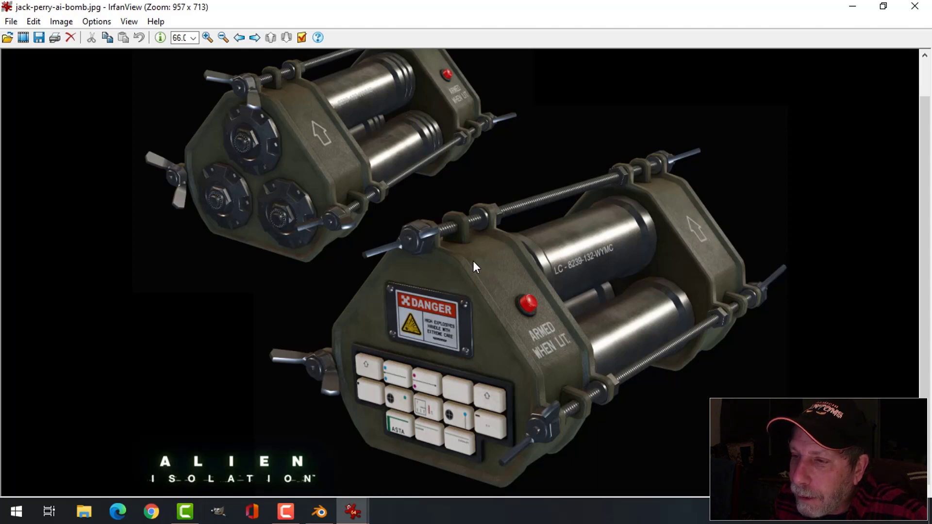
click(320, 511)
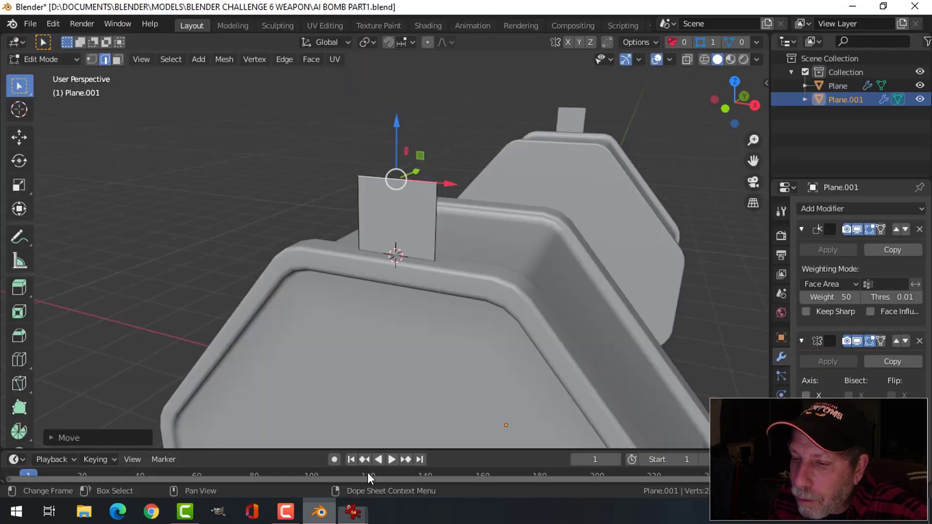
- Select the whole plate and narrow it slightly along X
key(a)
middle_drag(573, 272, 584, 270)
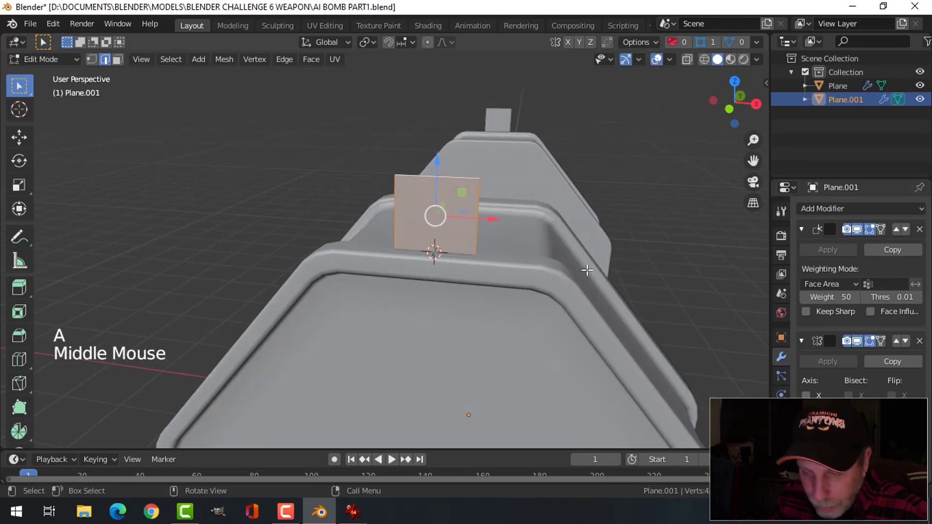
key(s)
click(516, 241)
- Round the plate's two upper corners with a vertex bevel 0.071 m wide with 5 segments
key(alt+a)
middle_drag(516, 241, 510, 257)
key(1)
click(431, 214)
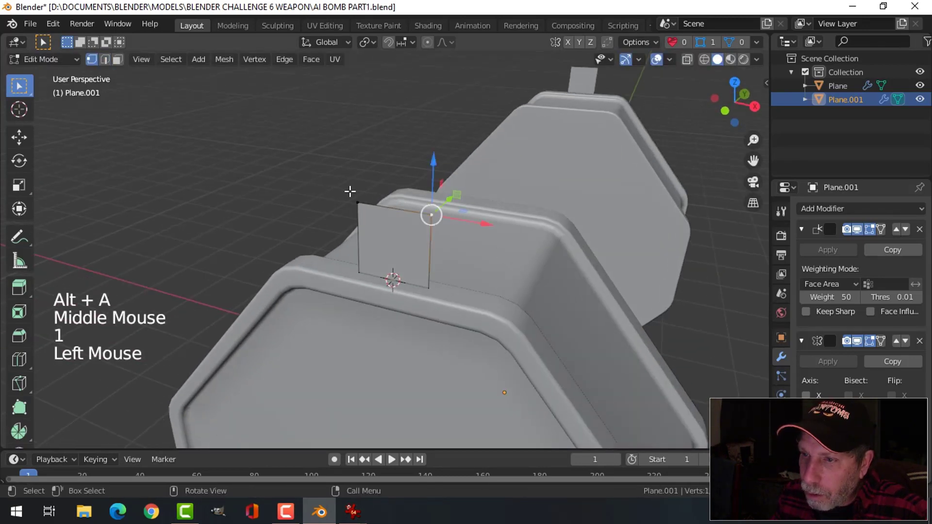
shift+click(358, 202)
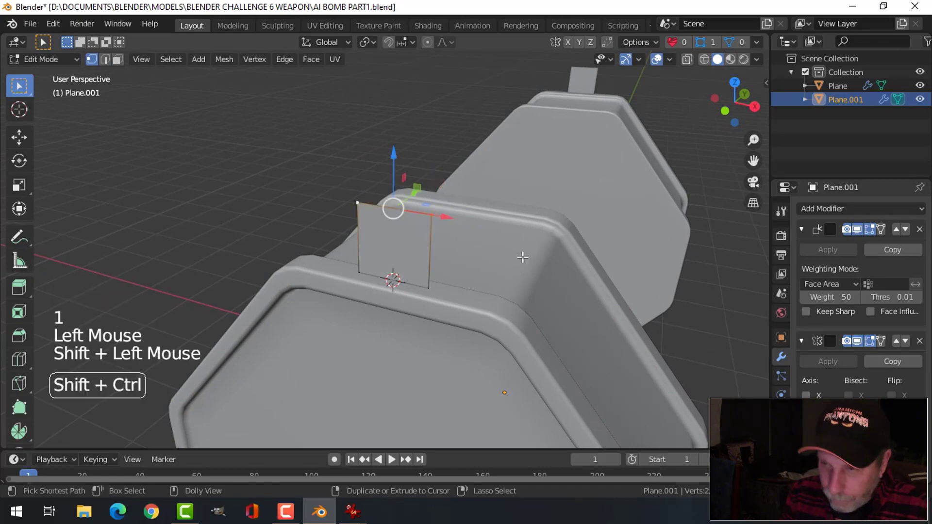
key(shift+ctrl+b)
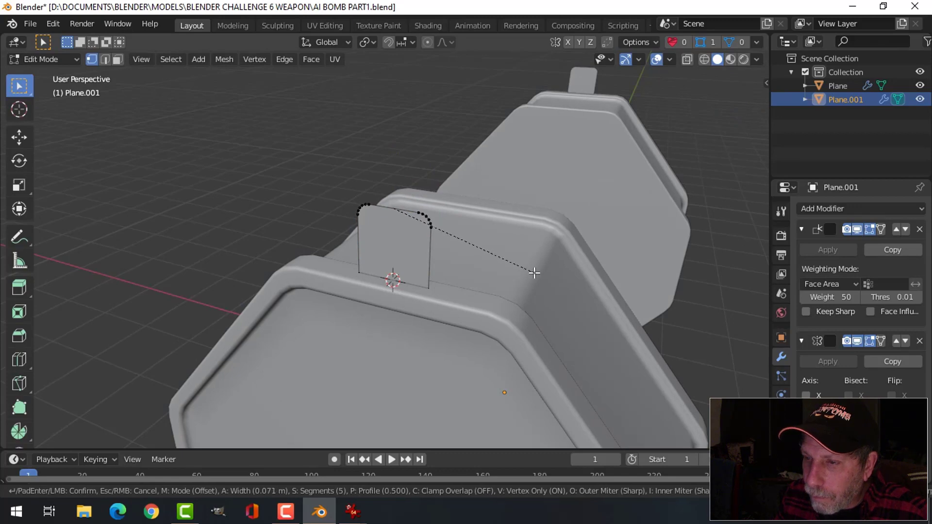
click(534, 272)
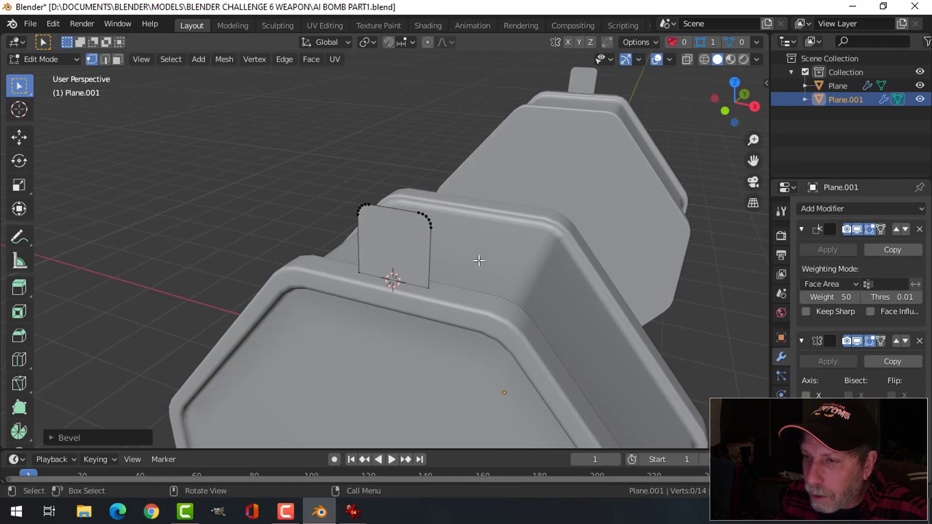
- Move the whole rounded plate along Y to the front edge of the rim
middle_drag(479, 260, 376, 213)
key(a)
drag(373, 210, 343, 200)
- Extrude the rounded plate backward along Y into a tab about as deep as the rim
shift+middle_drag(342, 200, 369, 206)
middle_drag(369, 206, 406, 214)
key(e)
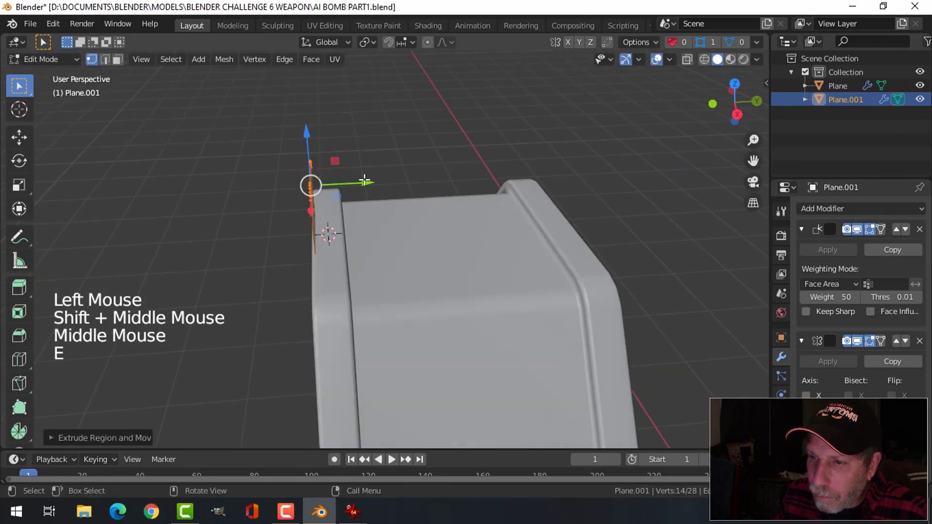
drag(365, 181, 395, 208)
middle_drag(396, 209, 391, 208)
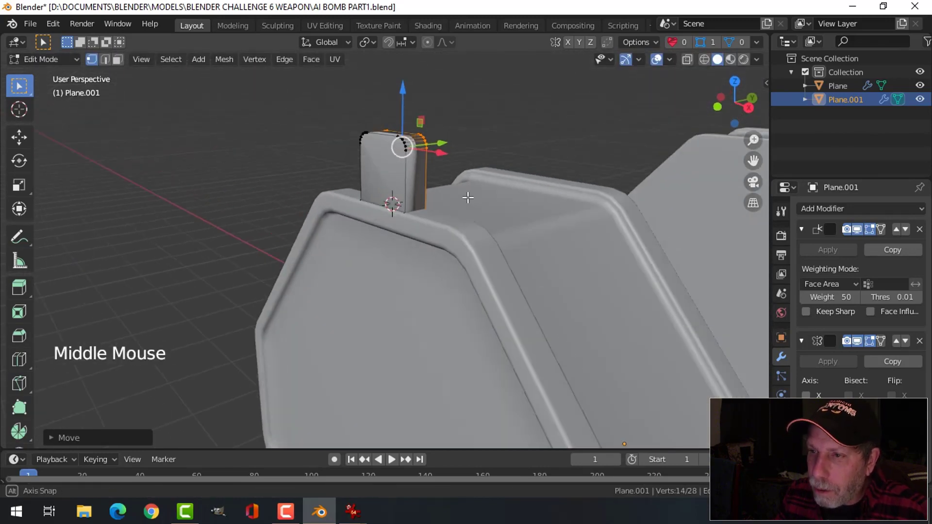
- Select the whole extruded tab and recalculate its normals
key(a)
middle_drag(487, 193, 456, 222)
scroll(541, 209, up, 2)
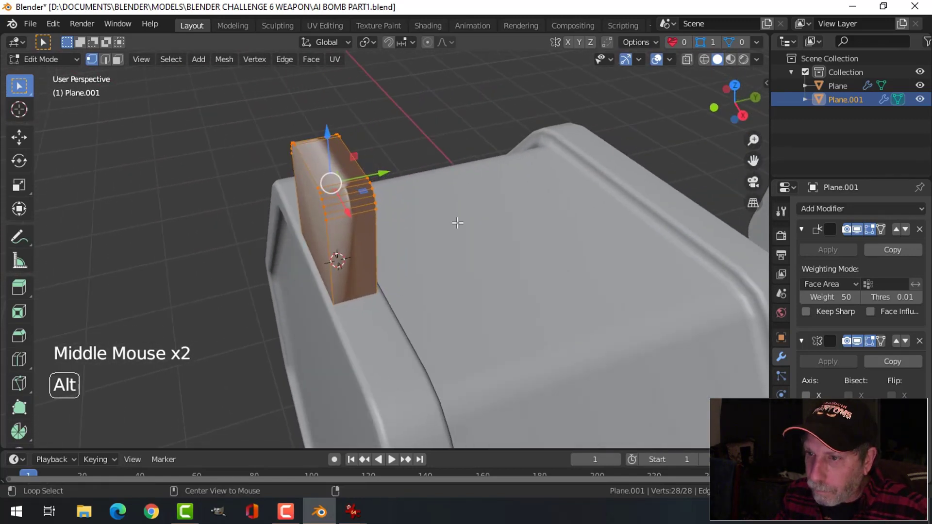
key(alt+n)
click(459, 222)
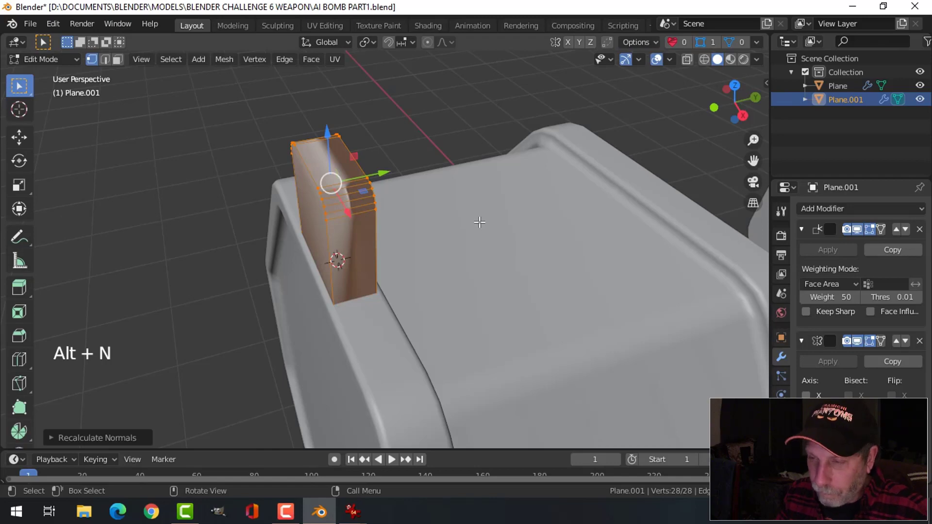
- Merge the tab's vertices by distance and remove its Weighted Normal modifier
key(m)
click(480, 220)
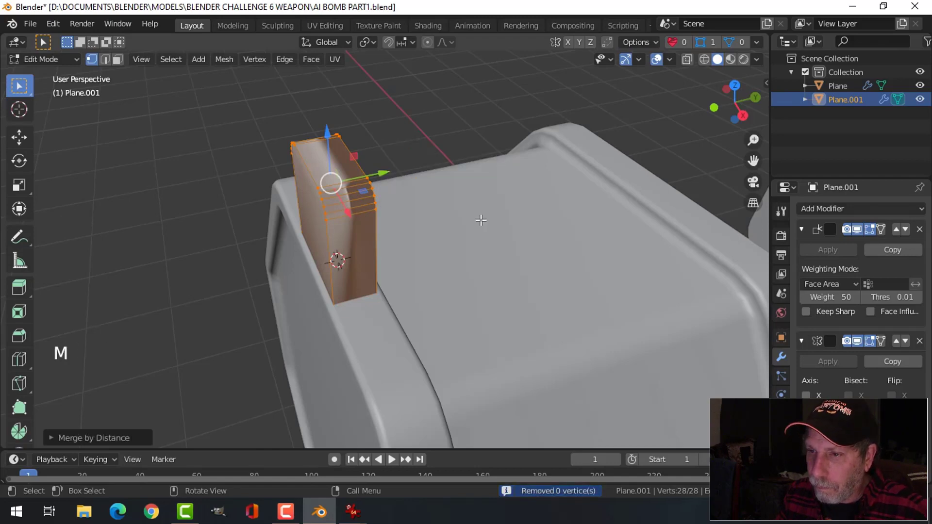
key(Tab)
middle_drag(445, 223, 270, 202)
click(270, 202)
key(Tab)
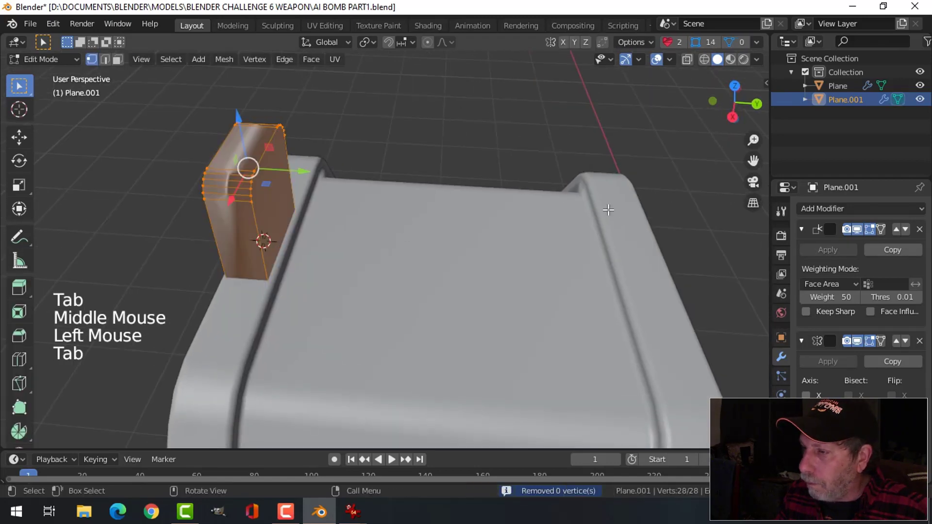
click(919, 229)
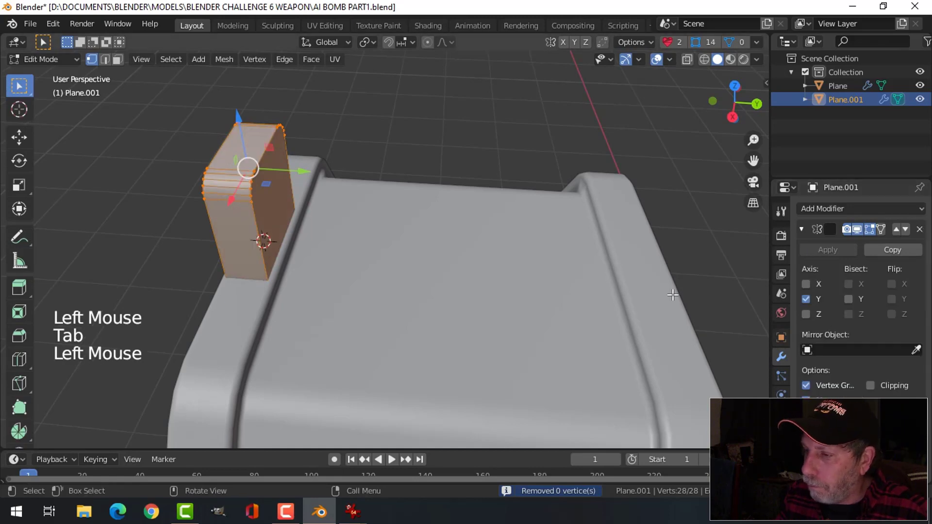
click(781, 376)
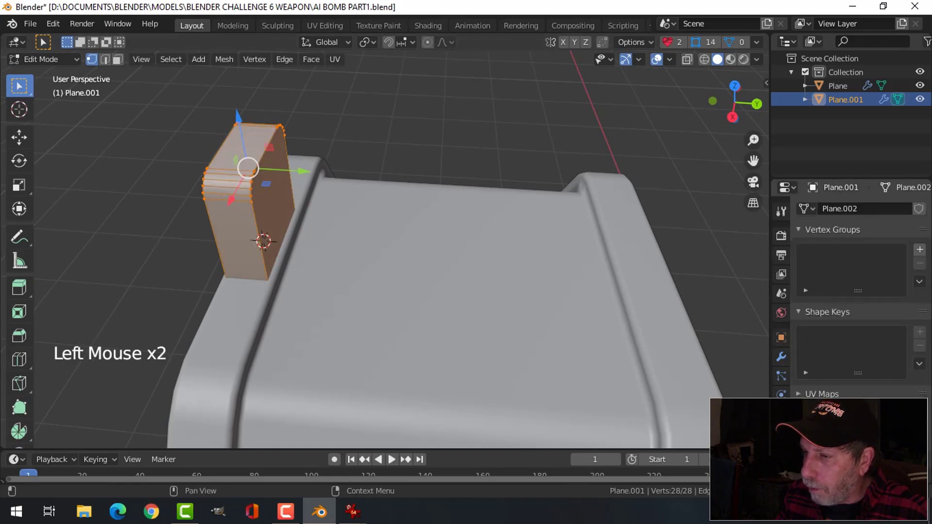
- Bevel the outline edge loops of the tab's front and back faces 0.013 m wide with 3 segments
middle_drag(340, 213, 414, 204)
key(alt+a)
key(2)
alt+shift+click(377, 113)
alt+shift+click(431, 102)
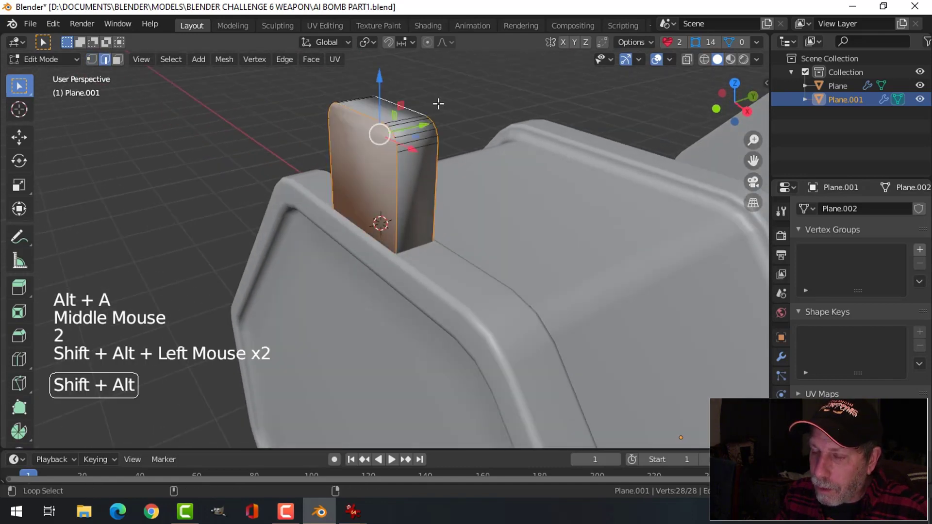
middle_drag(431, 102, 484, 128)
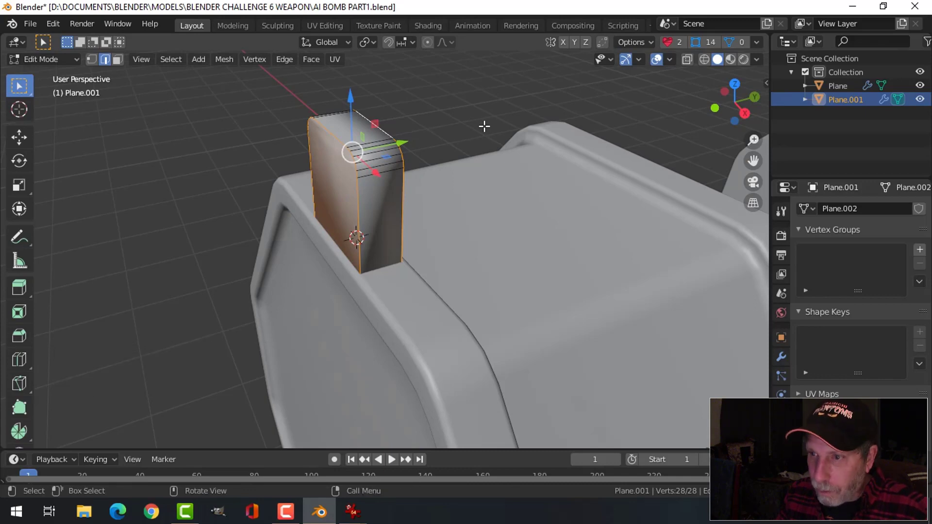
key(ctrl+b)
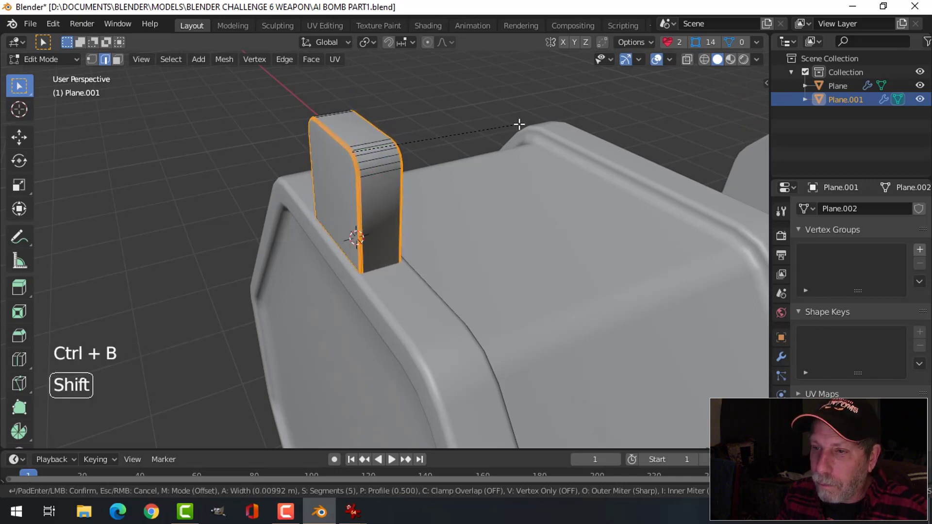
scroll(523, 124, down, 3)
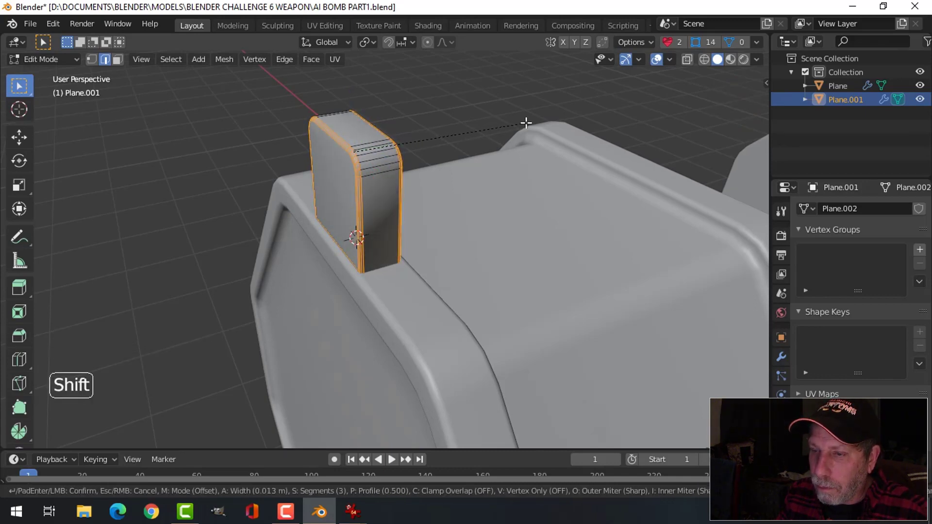
click(525, 122)
key(Tab)
- Raise the tab along Z clear of the rim and isolate it in local view
middle_drag(420, 162, 482, 243)
scroll(478, 139, down, 3)
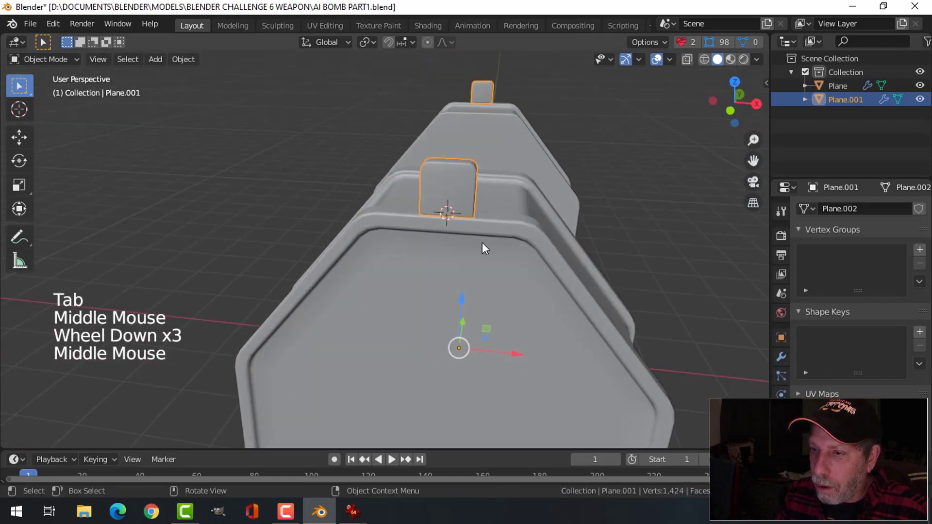
drag(461, 305, 467, 233)
scroll(479, 162, down, 2)
shift+middle_drag(479, 162, 449, 202)
key(slash)
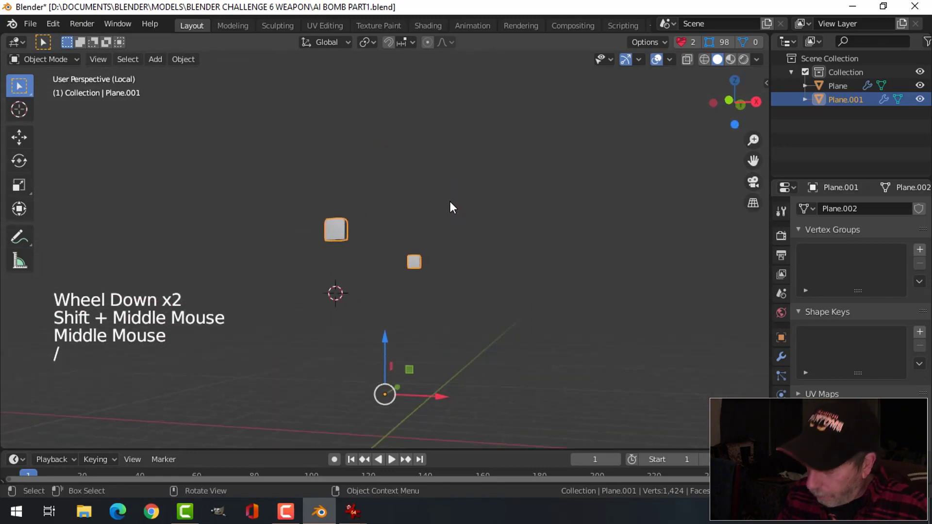
key(KP_Decimal)
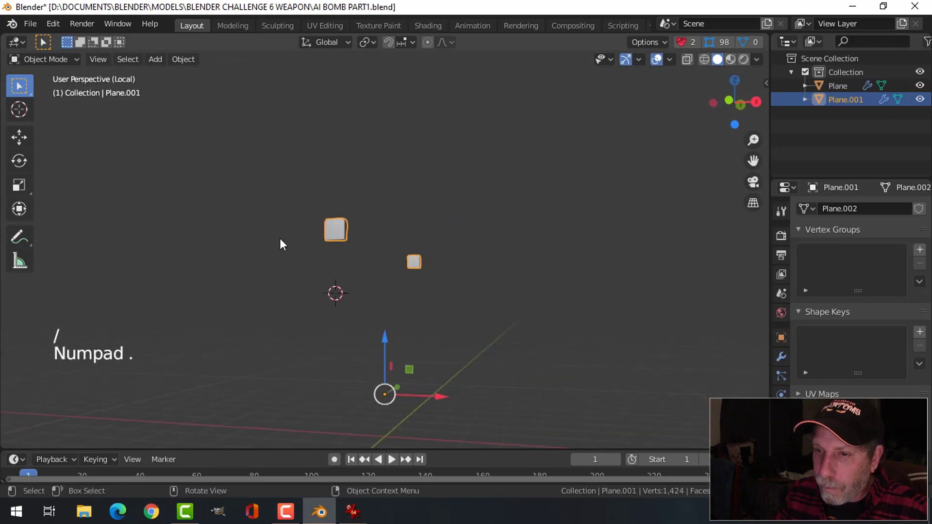
- In front wireframe view, select all vertices along the tab's bottom and delete the bottom faces
scroll(281, 243, up, 5)
shift+middle_drag(290, 194, 349, 214)
middle_drag(350, 214, 462, 238)
key(Tab)
key(alt+a)
key(KP_1)
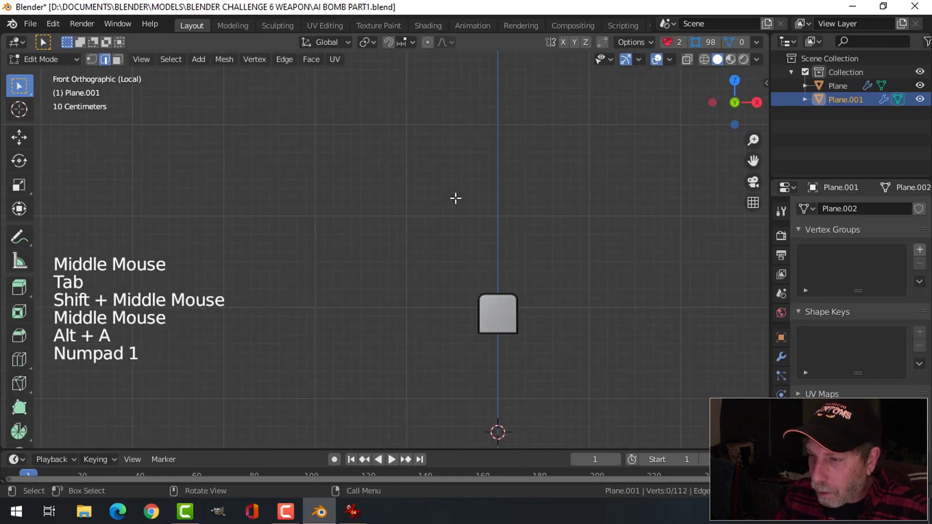
scroll(493, 358, up, 4)
shift+middle_drag(493, 358, 374, 235)
scroll(479, 301, up, 3)
shift+middle_drag(480, 301, 418, 249)
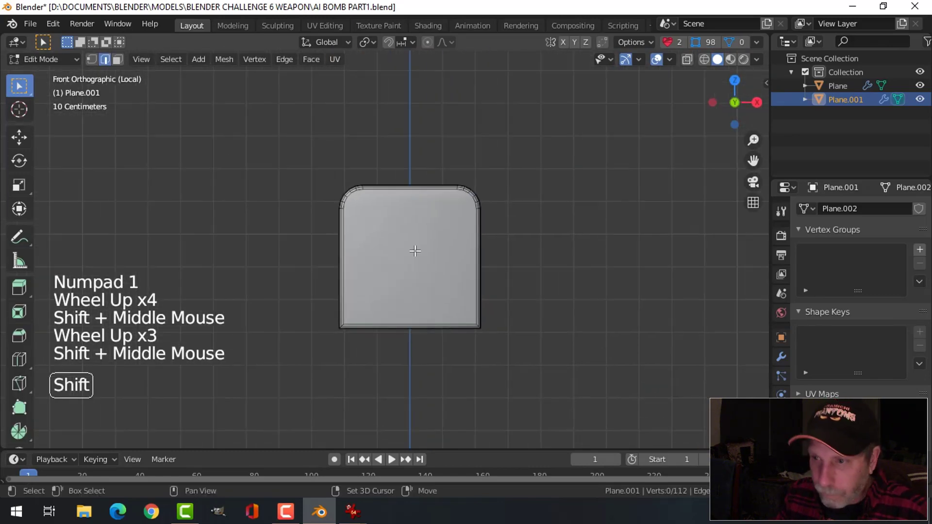
key(z)
key(1)
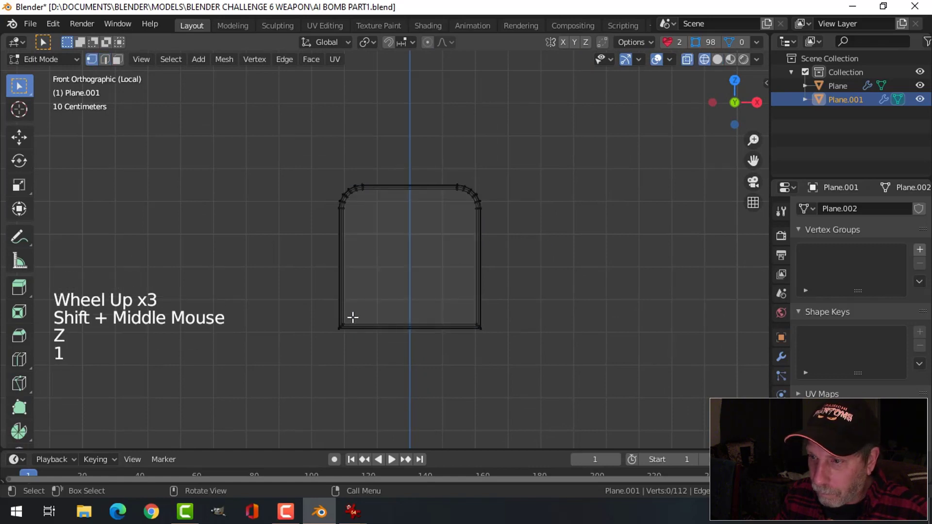
key(b)
drag(319, 314, 543, 362)
scroll(545, 361, up, 1)
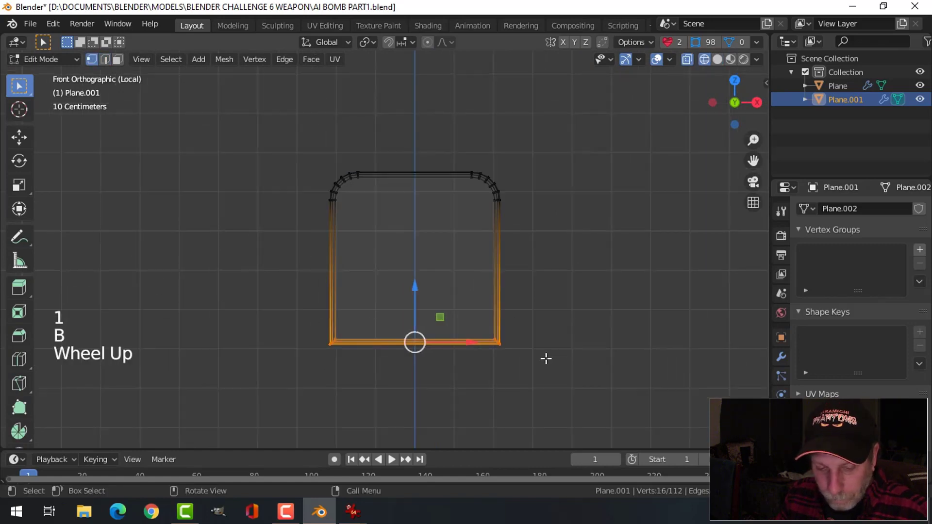
key(3)
key(x)
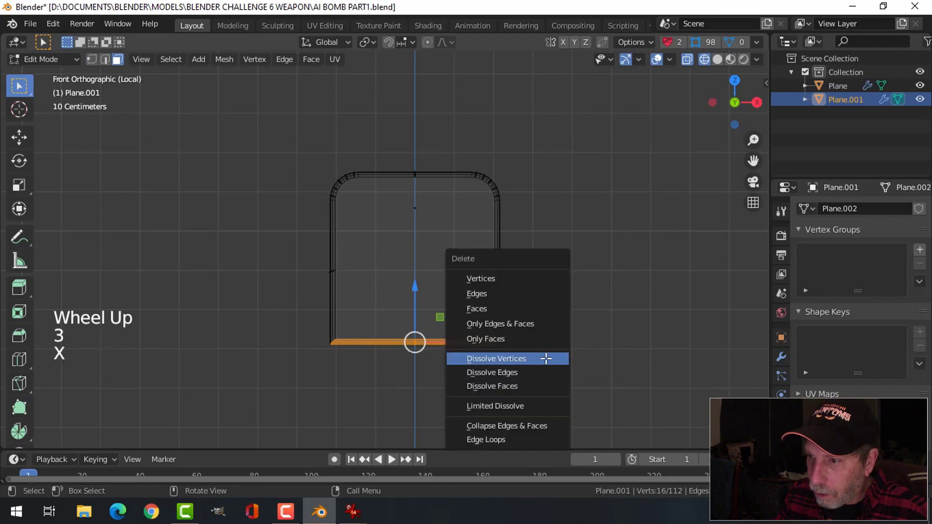
click(507, 309)
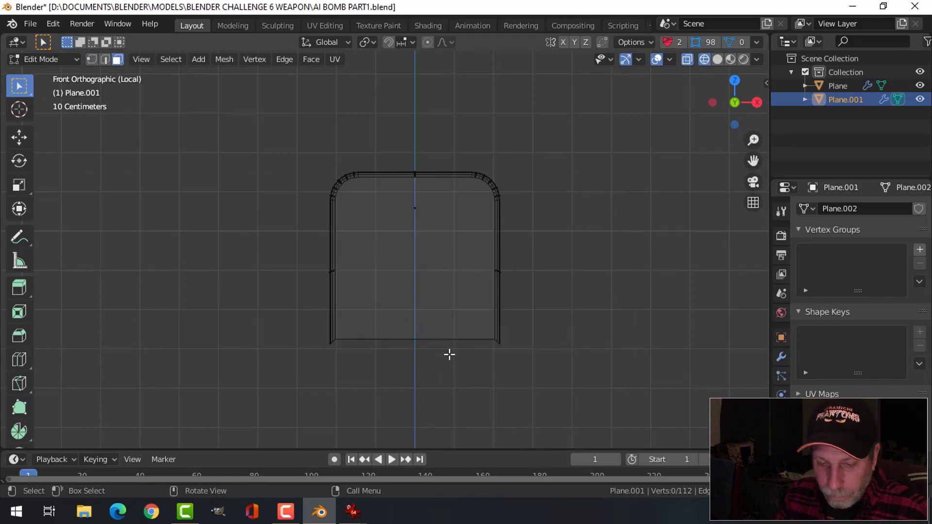
- Flatten the tab's open bottom edge by scaling its vertices to 0 along Z, and return to solid shading
key(1)
key(b)
drag(279, 315, 600, 386)
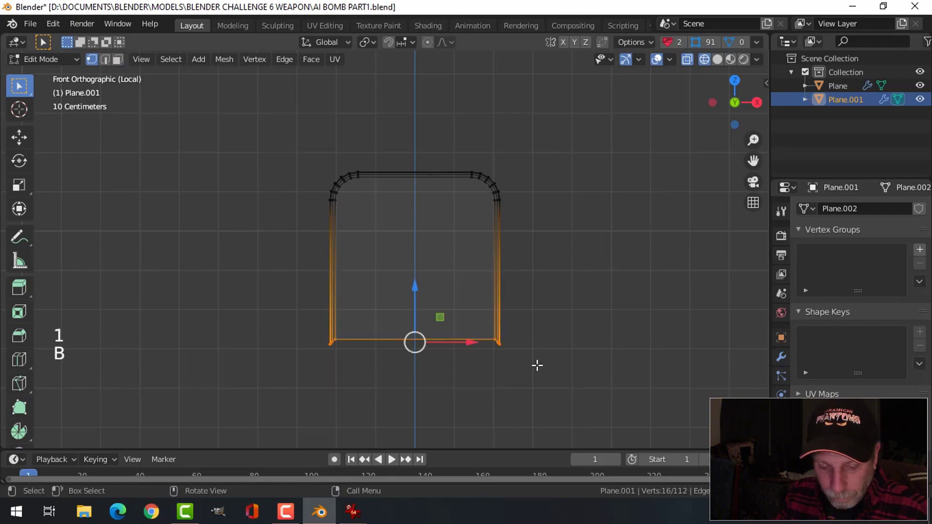
key(s)
key(z)
key(0)
key(Return)
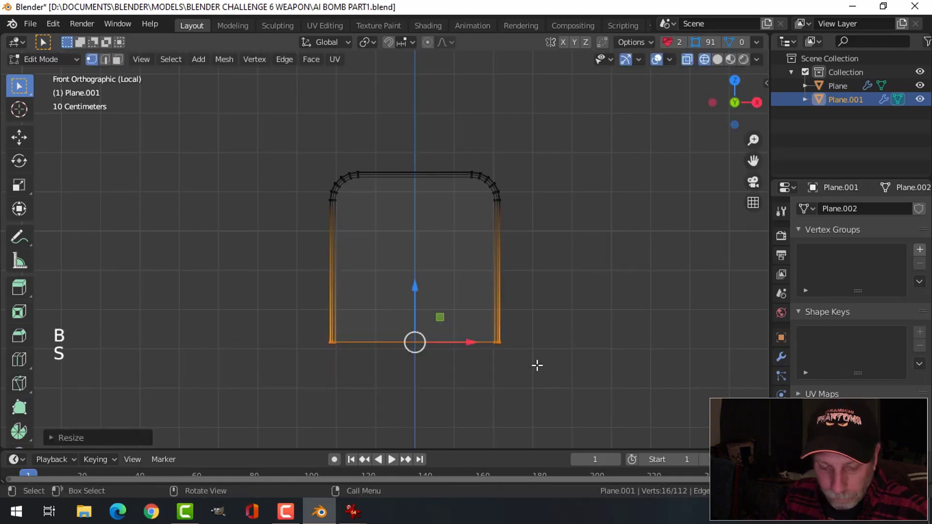
key(alt+a)
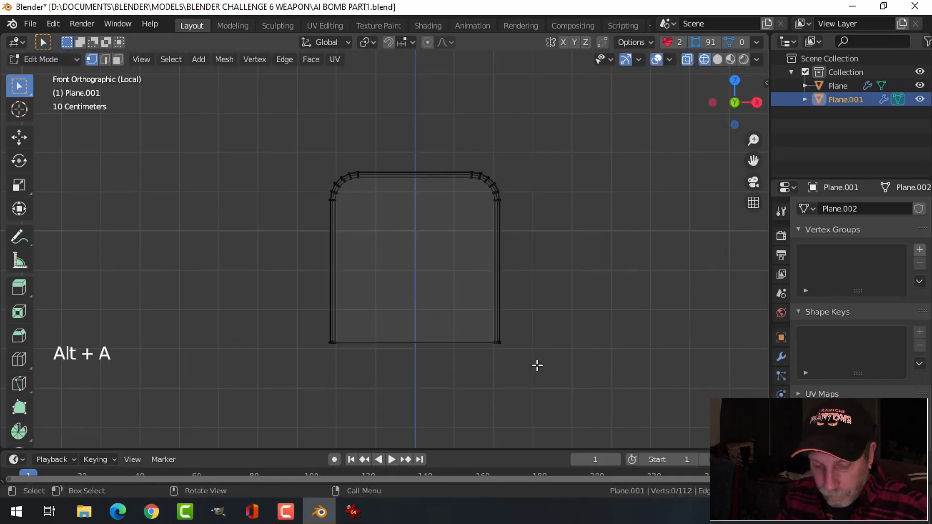
key(z)
click(574, 316)
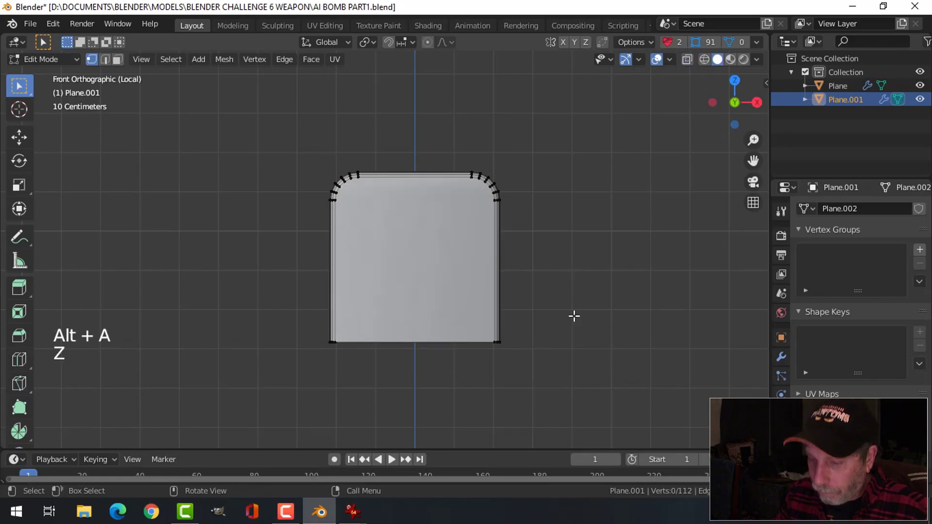
- Leave local view and lower the whole tab mesh along Z until it sits on the rim
key(Tab)
key(KP_Divide)
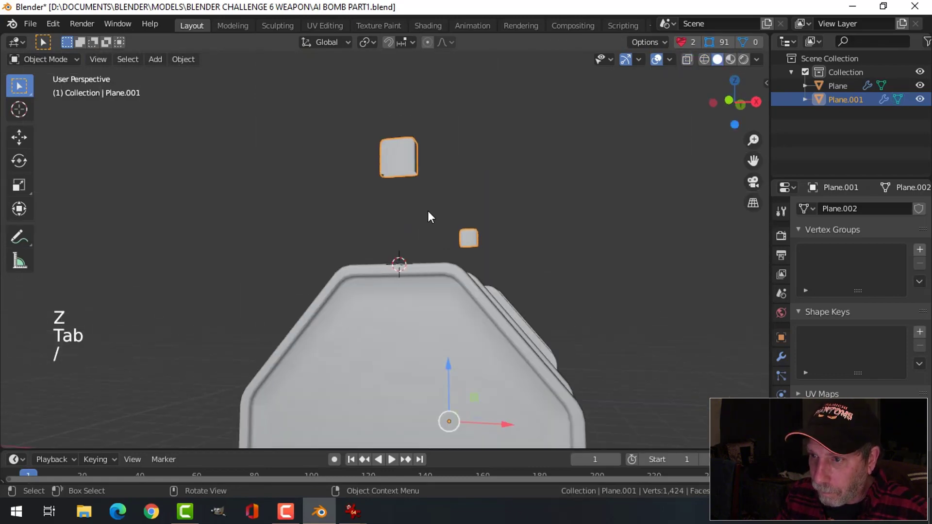
middle_drag(432, 249, 417, 284)
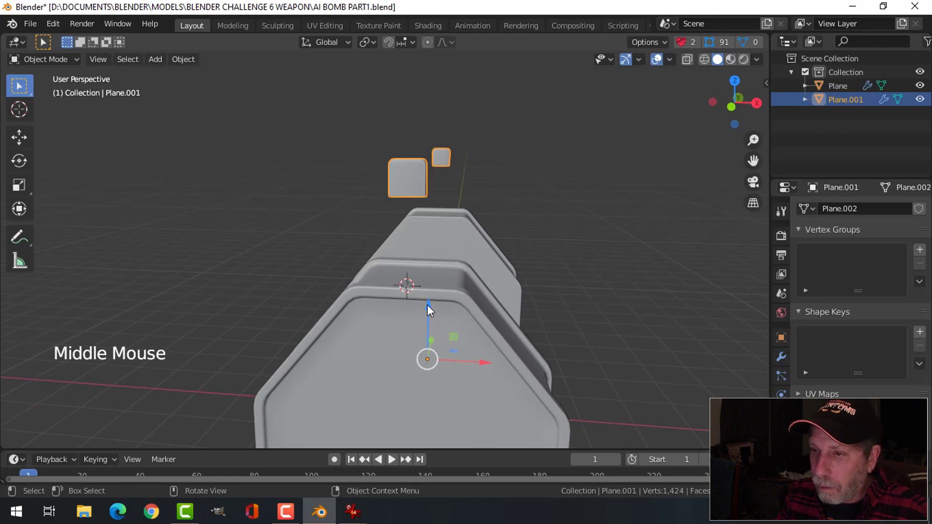
key(Tab)
key(a)
drag(413, 120, 416, 221)
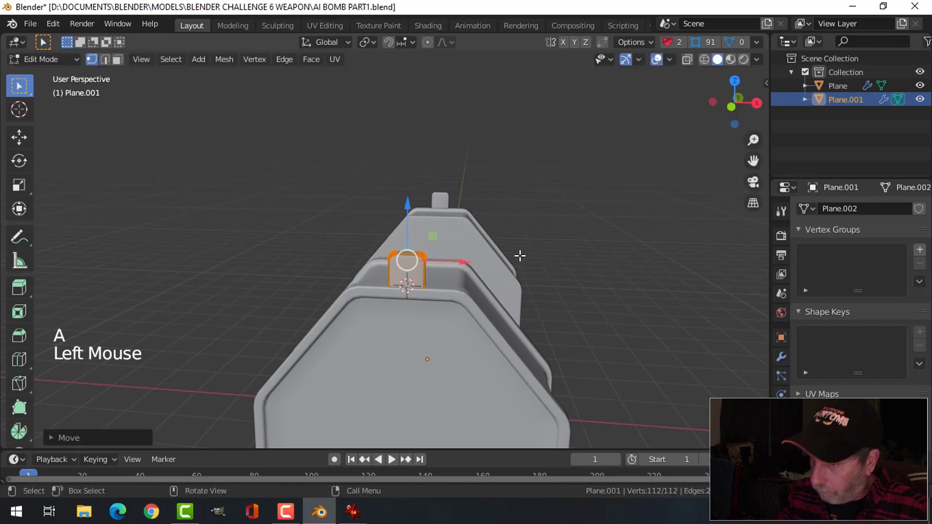
key(Tab)
scroll(519, 256, up, 1)
scroll(517, 262, up, 1)
key(alt+a)
- Scale the whole tab mesh along Y to adjust its depth on the rim
middle_drag(493, 333, 399, 358)
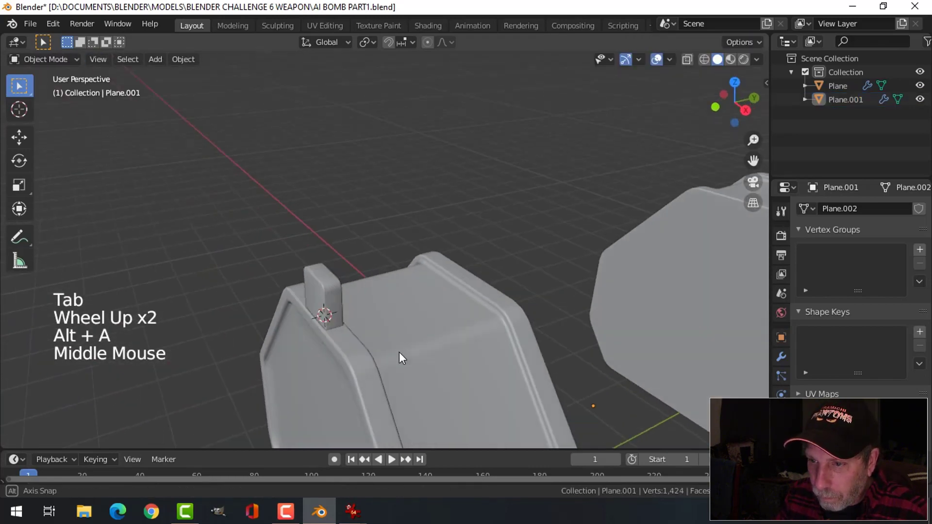
scroll(352, 328, up, 3)
shift+middle_drag(349, 322, 398, 296)
middle_drag(398, 296, 402, 269)
middle_drag(403, 270, 518, 270)
click(485, 240)
key(Tab)
key(a)
key(s)
key(y)
click(518, 263)
key(Tab)
key(alt+a)
scroll(478, 275, down, 2)
scroll(485, 265, up, 1)
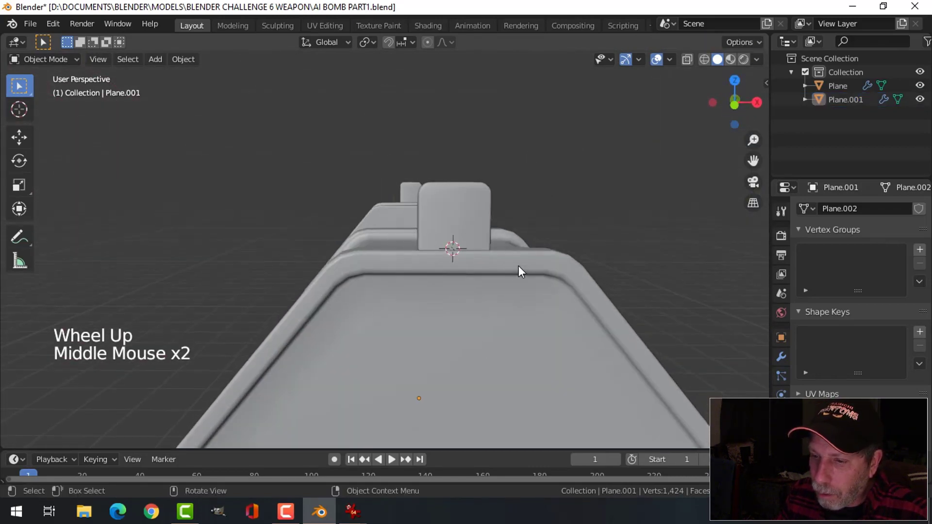
- Check the rod brackets in the reference image in IrfanView, and scale the whole tab mesh along X in Blender to adjust its width
mouse_move(354, 509)
click(312, 448)
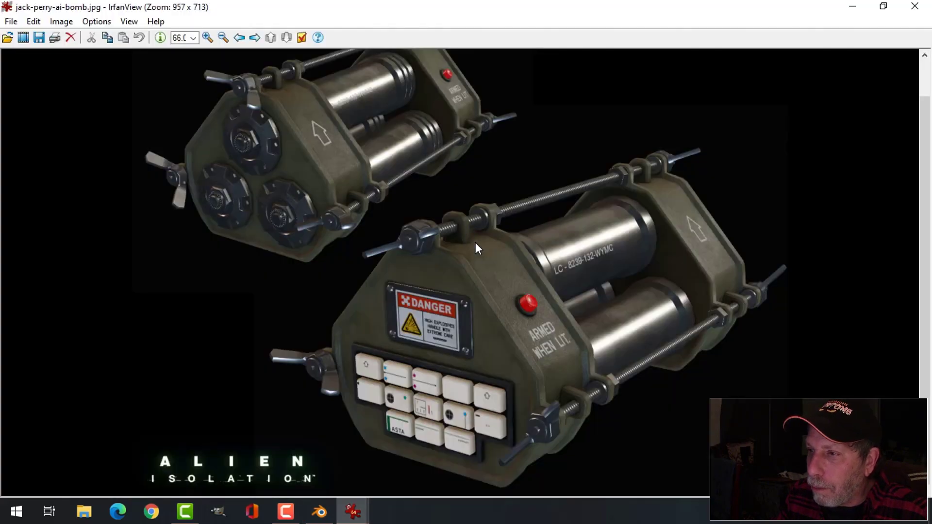
click(348, 510)
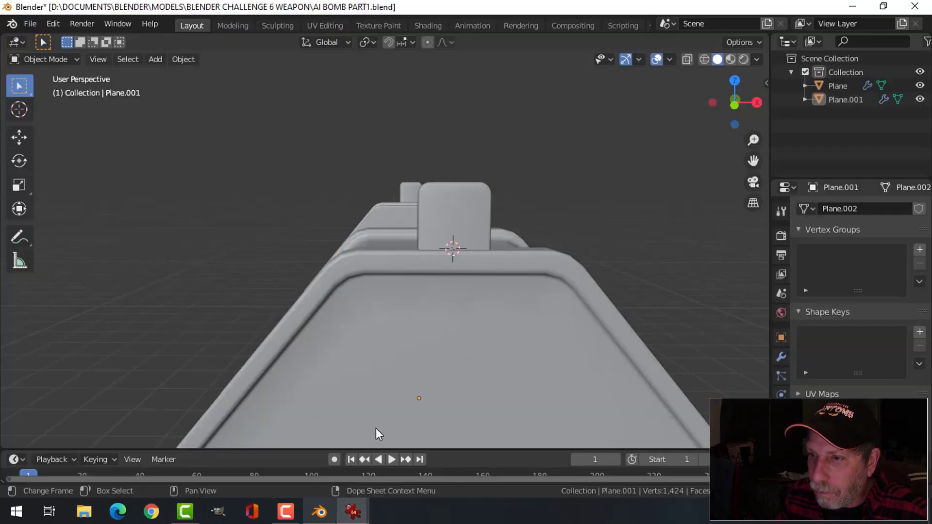
click(449, 220)
middle_click(567, 254)
key(Tab)
key(a)
middle_drag(576, 254, 455, 216)
key(s)
key(x)
key(Tab)
key(alt+a)
middle_drag(541, 254, 540, 254)
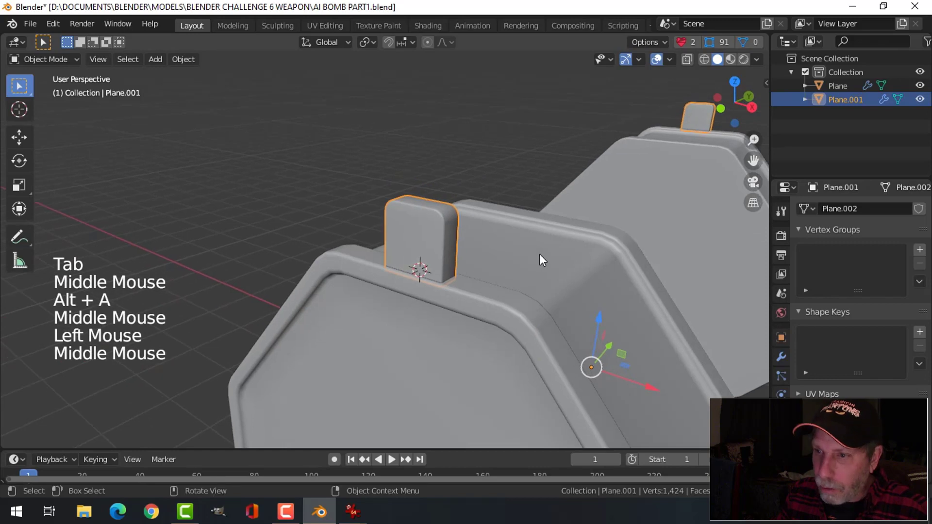
- Add a cylinder at the 3D cursor and rotate its mesh 90 degrees about X
key(shift+a)
mouse_move(513, 219)
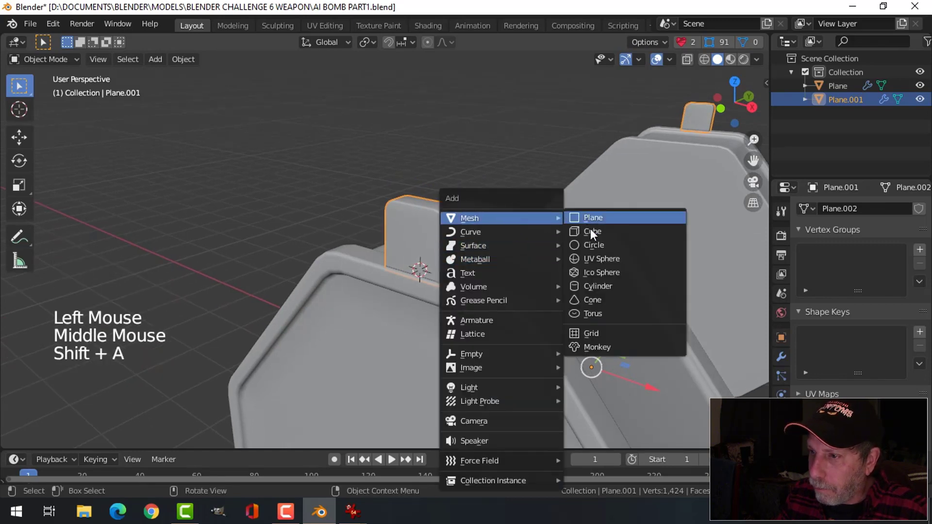
click(594, 286)
key(Tab)
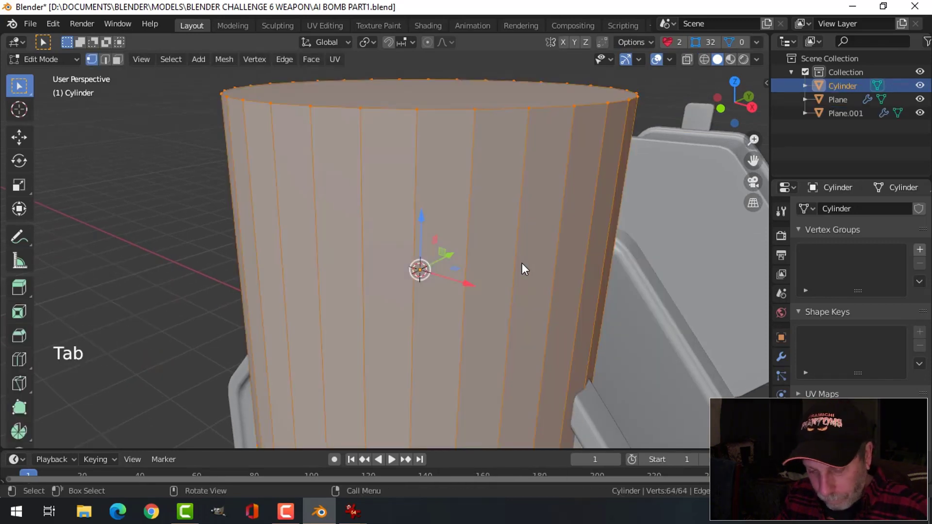
key(r)
key(x)
key(9)
key(0)
key(Return)
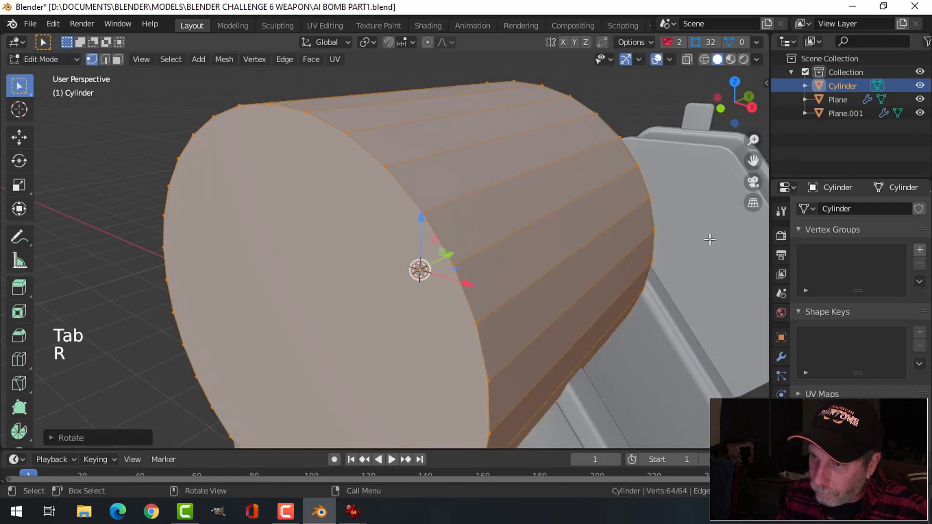
- Scale the cylinder down to about 0.11 and raise it about 0.22 m along Z onto the tab
key(s)
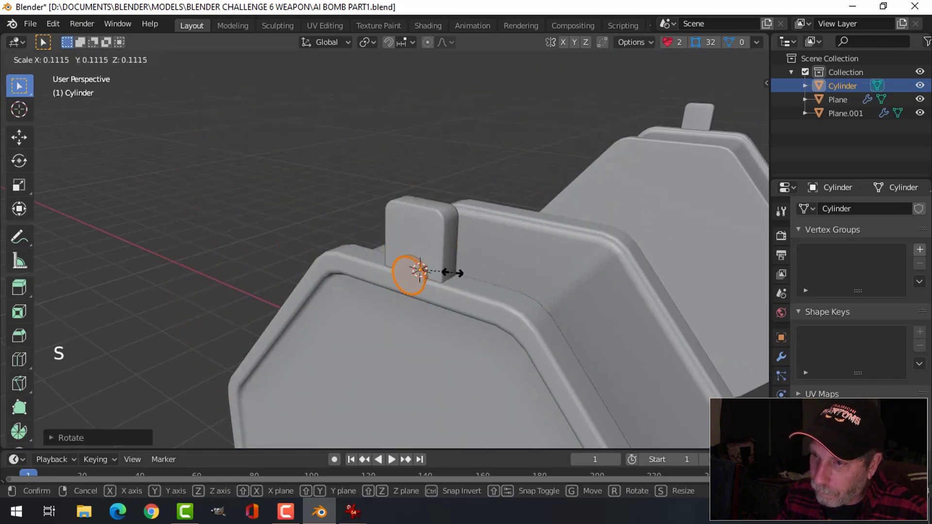
click(452, 273)
key(g)
key(z)
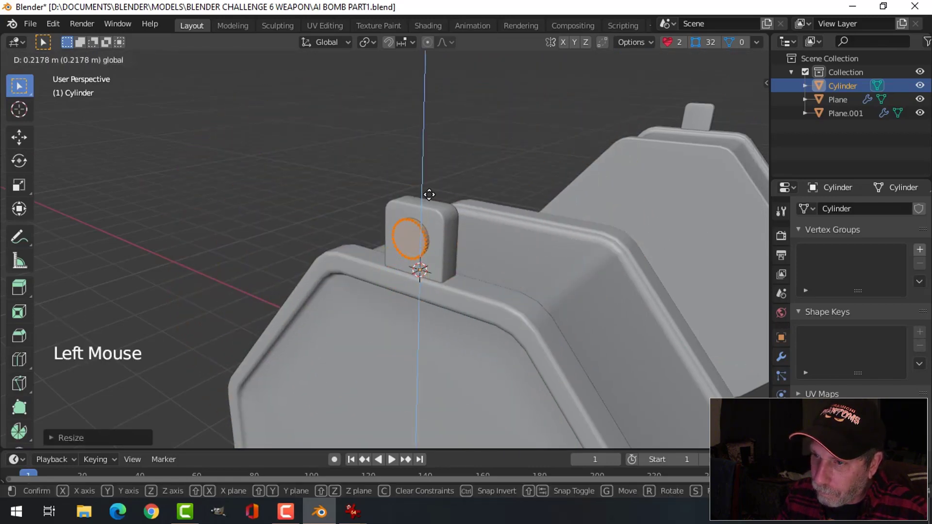
click(432, 197)
- Rescale the raised cylinder uniformly to fine-tune its size against the tab's front face
middle_drag(432, 197, 519, 262)
key(s)
click(489, 233)
key(Tab)
key(alt+a)
- Select the cylinder on the tab and apply smooth shading to it
scroll(551, 254, up, 3)
middle_drag(519, 262, 468, 235)
click(338, 260)
right_click(337, 259)
scroll(469, 234, down, 2)
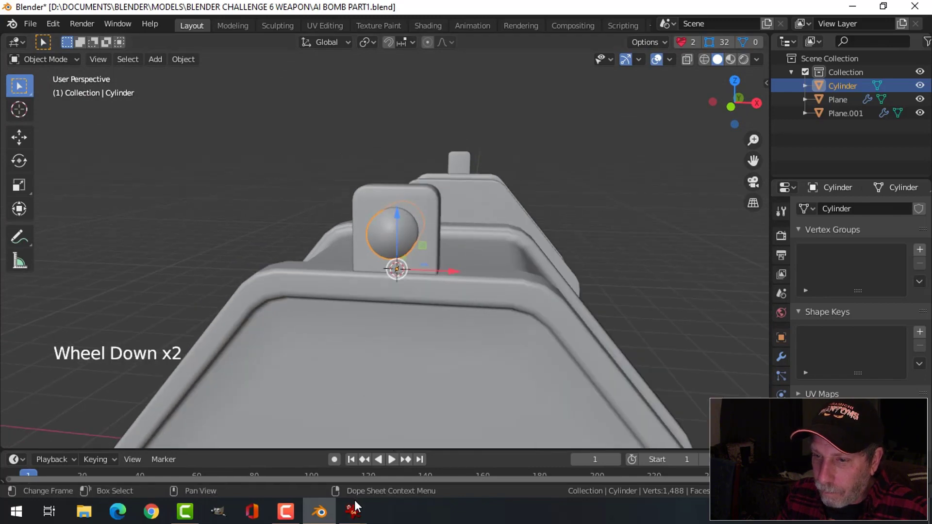
- Switch to the reference image in IrfanView to examine the bomb's rod brackets, and return to the Blender model
mouse_move(353, 505)
click(322, 427)
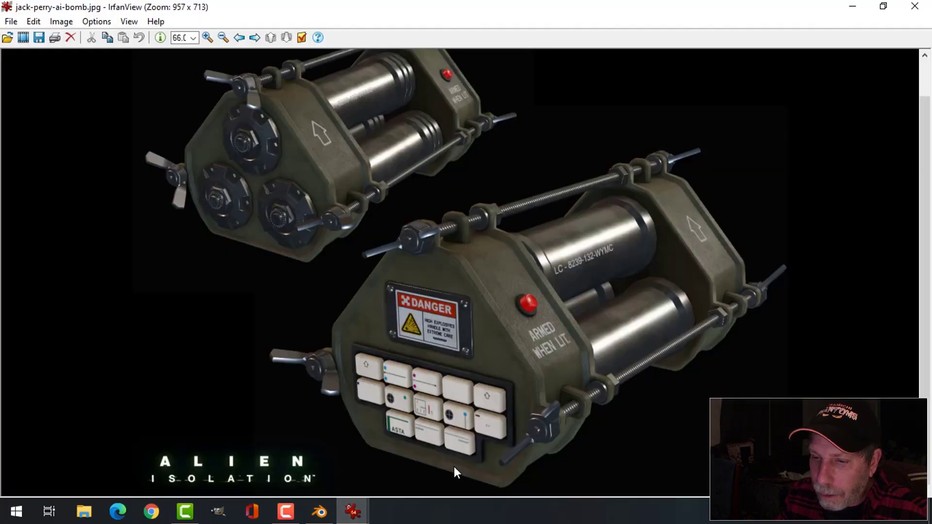
click(293, 518)
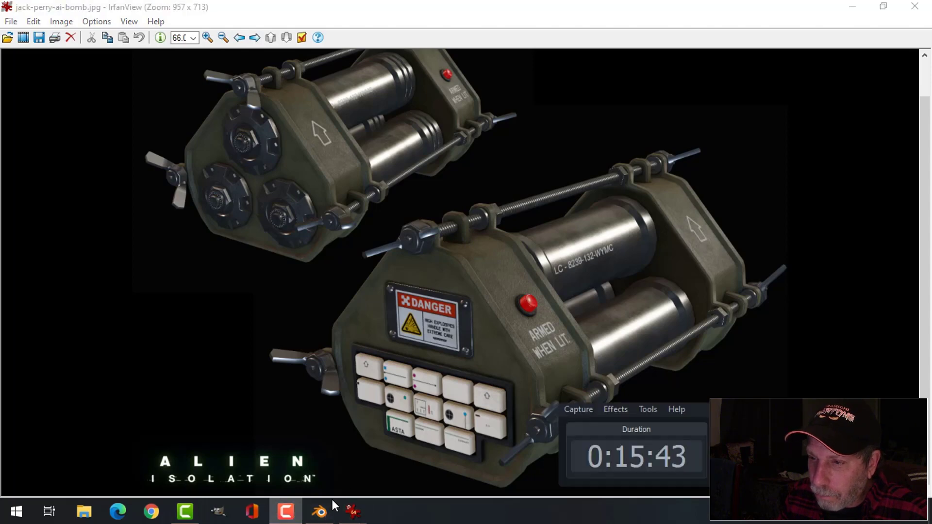
click(331, 507)
middle_drag(410, 391, 451, 340)
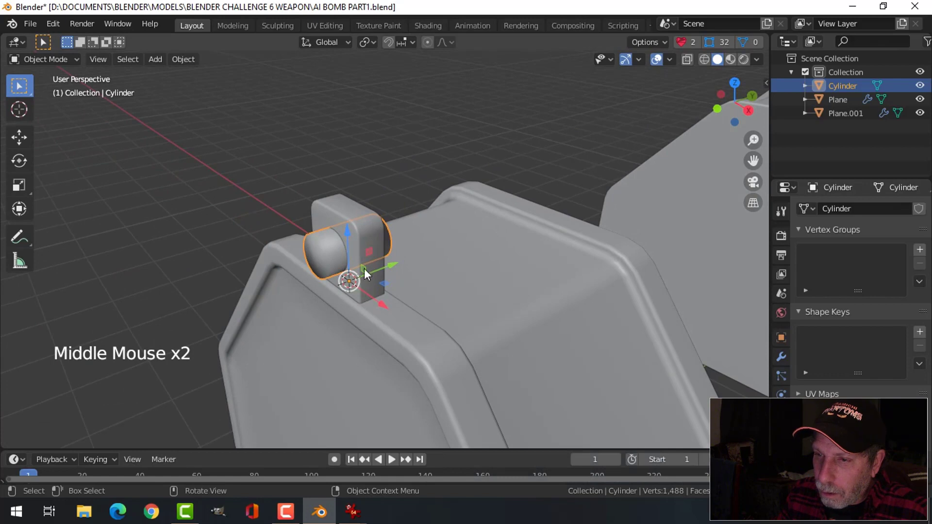
middle_drag(364, 275, 381, 235)
scroll(427, 281, up, 1)
- Cut the cylinder out of the bracket tab with a Bool Tool Brush Boolean Difference
shift+click(394, 212)
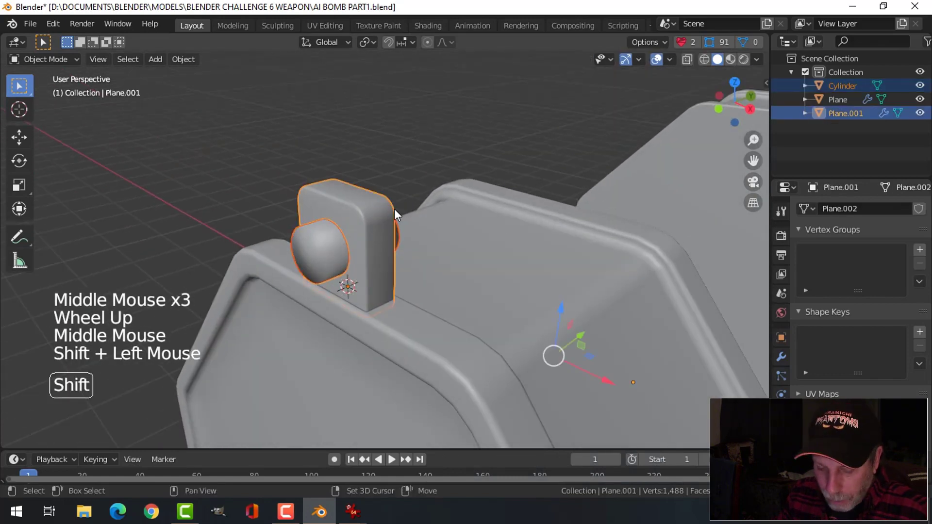
key(n)
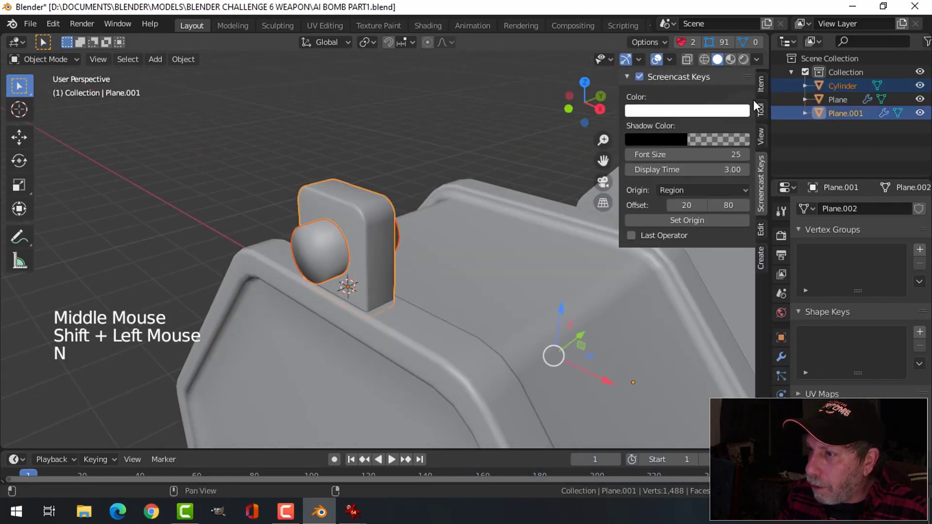
click(758, 228)
click(626, 76)
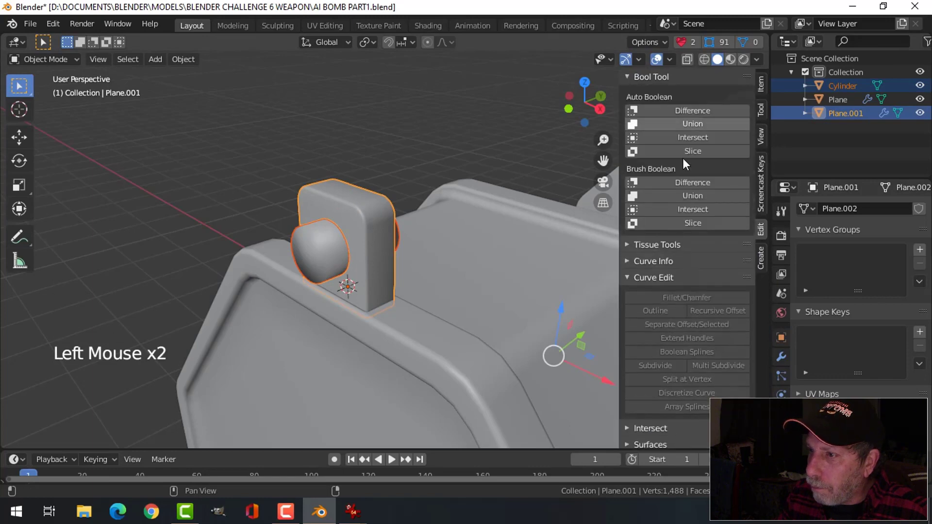
click(689, 184)
mouse_move(429, 272)
middle_down()
mouse_move(490, 253)
mouse_move(454, 260)
middle_up()
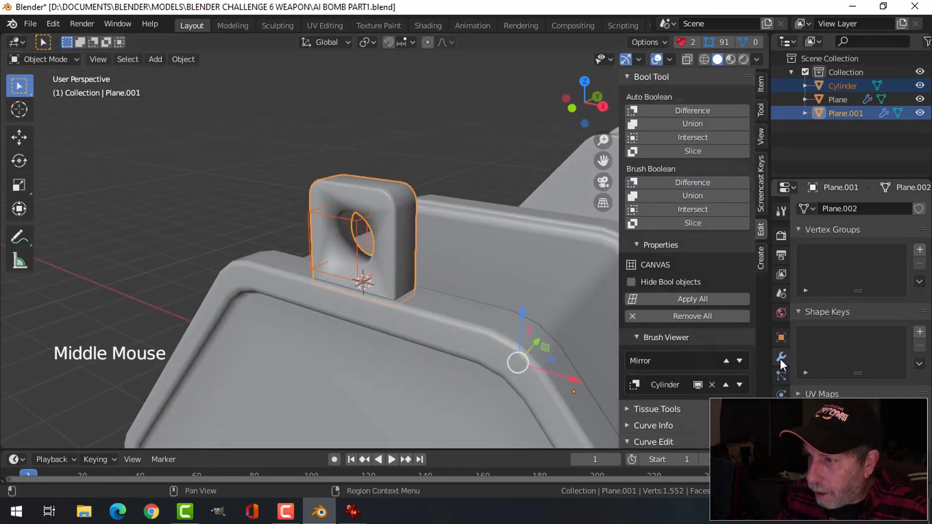
- Add a Bevel modifier to the bracket tab, keeping it below the Boolean modifier in the stack
click(404, 190)
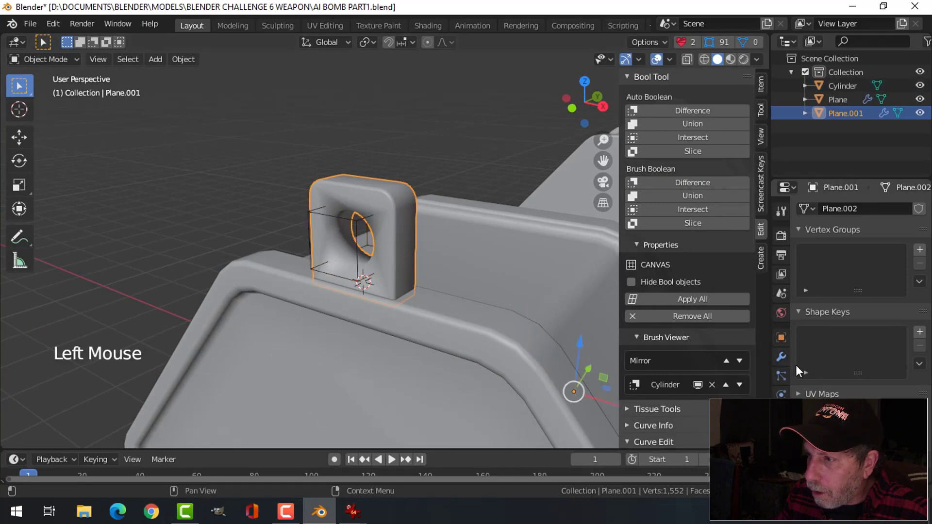
click(780, 357)
click(811, 235)
click(816, 209)
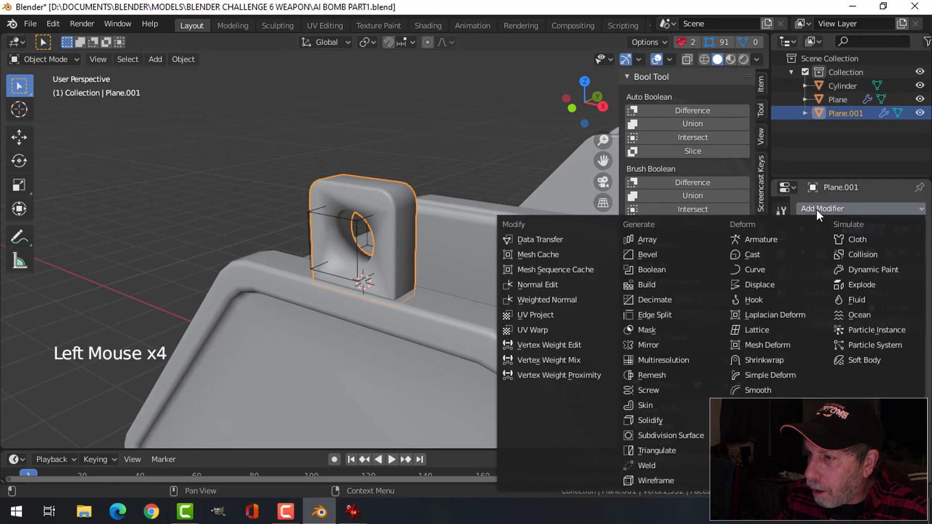
click(676, 251)
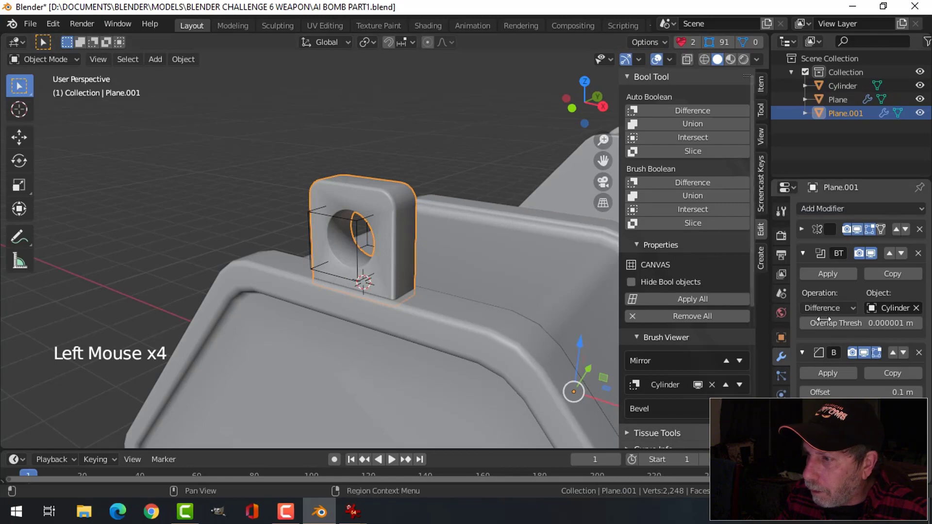
click(892, 353)
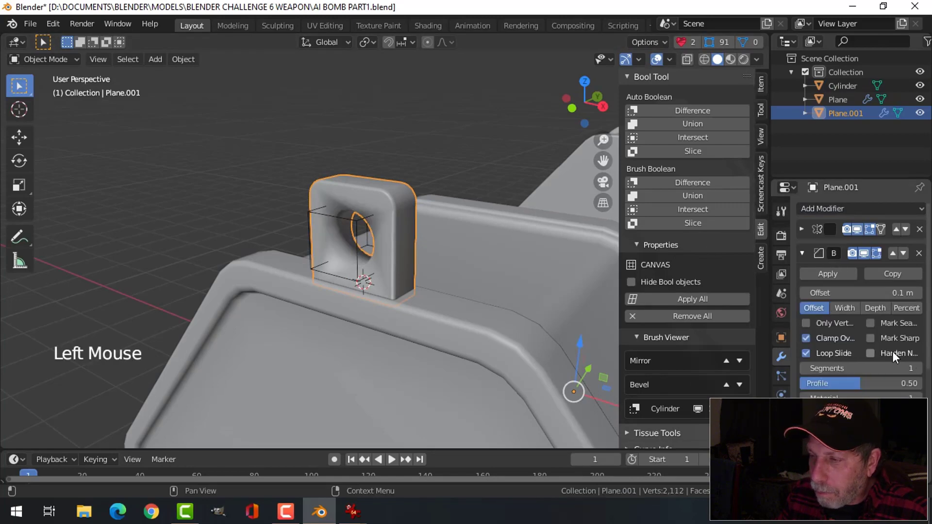
click(905, 254)
- Apply the cylinder's boolean brush to the bracket and delete the cylinder object
middle_drag(601, 295, 436, 284)
scroll(451, 286, up, 2)
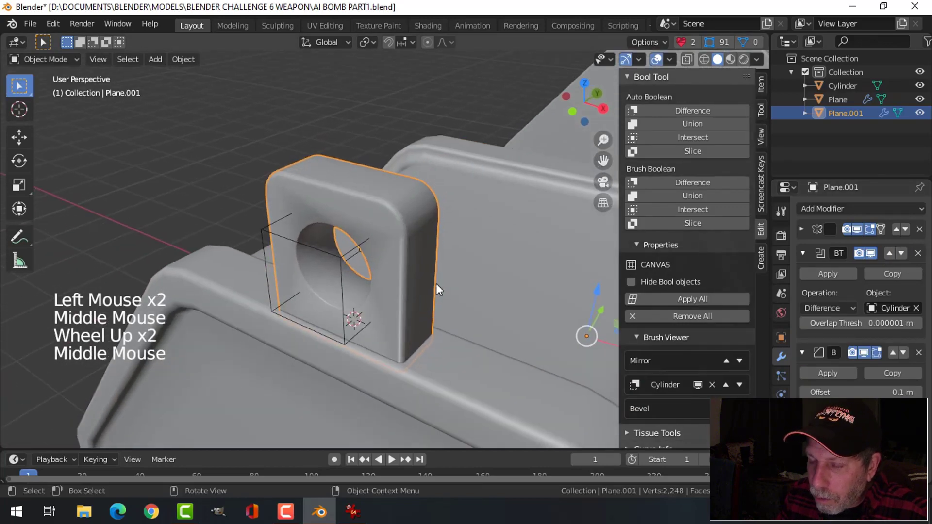
click(395, 215)
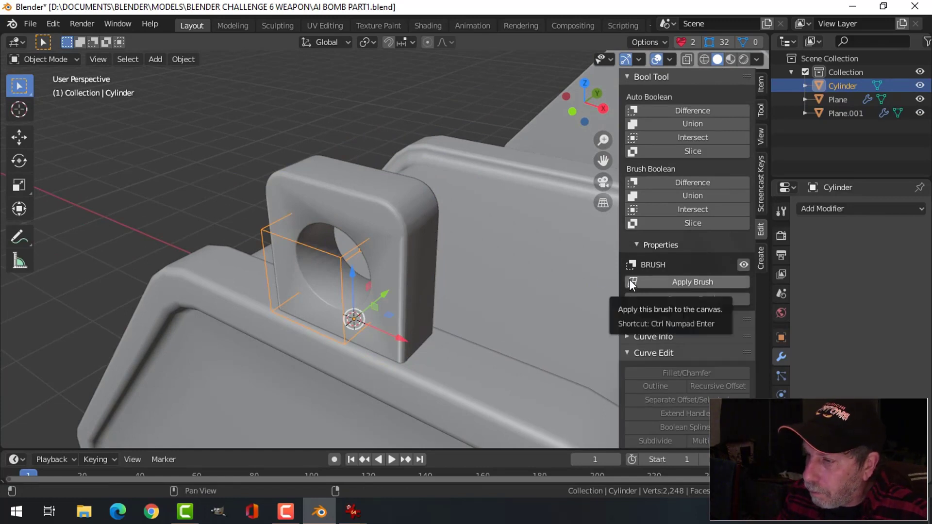
click(668, 282)
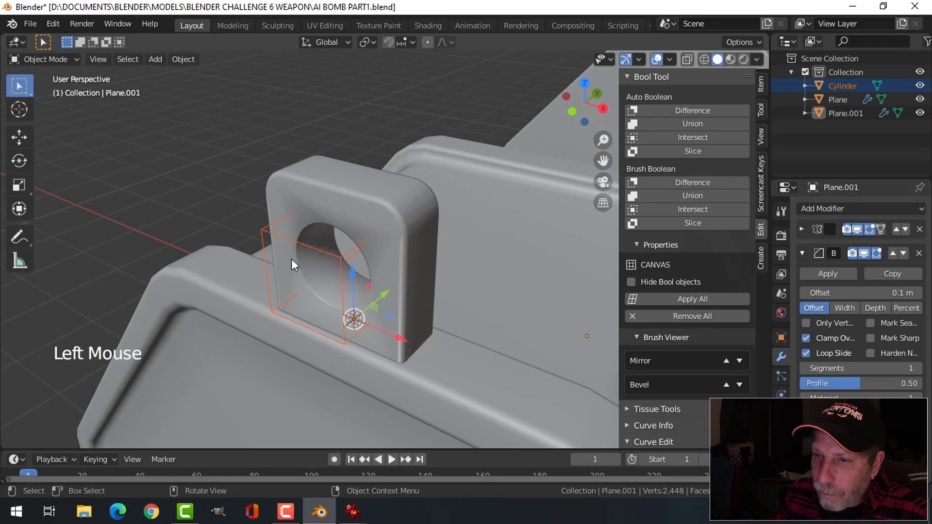
click(286, 236)
key(x)
click(286, 235)
- Limit the bracket's Bevel modifier by angle, with 3 segments and an offset of 0.02 m
click(413, 246)
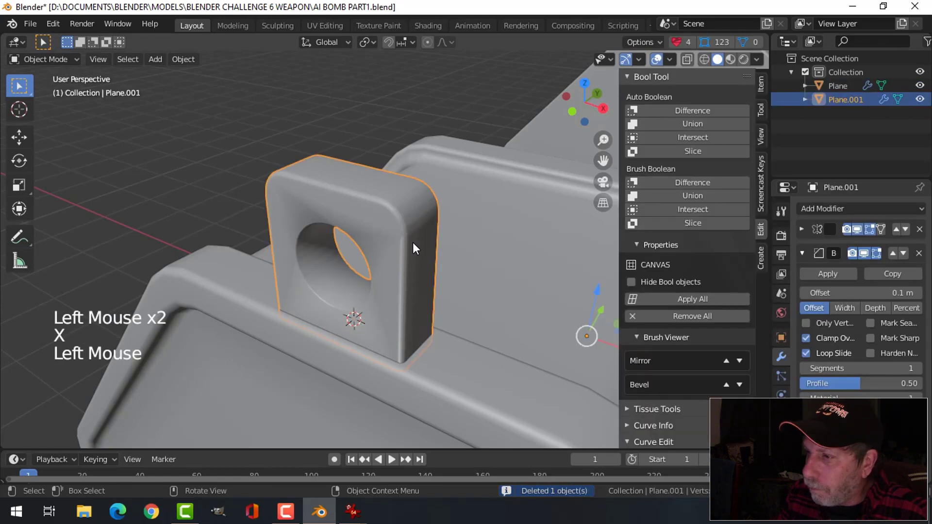
key(n)
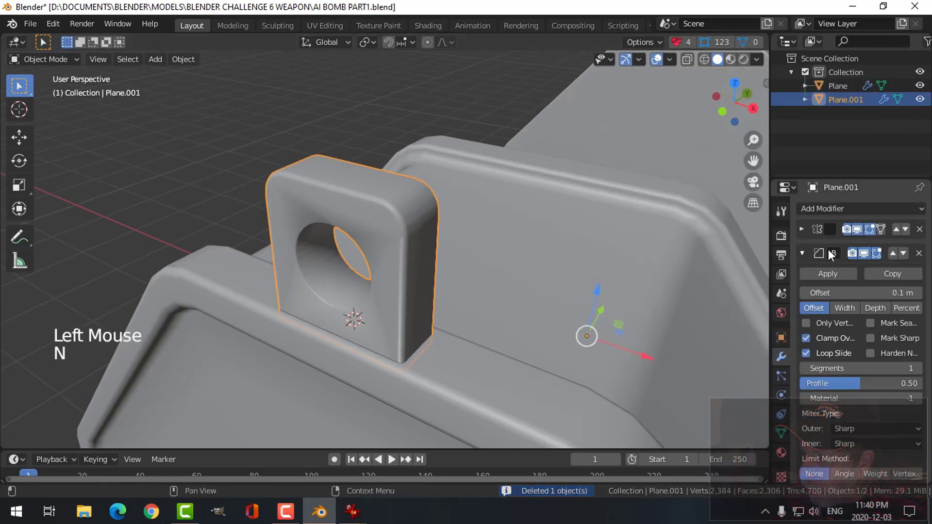
click(847, 474)
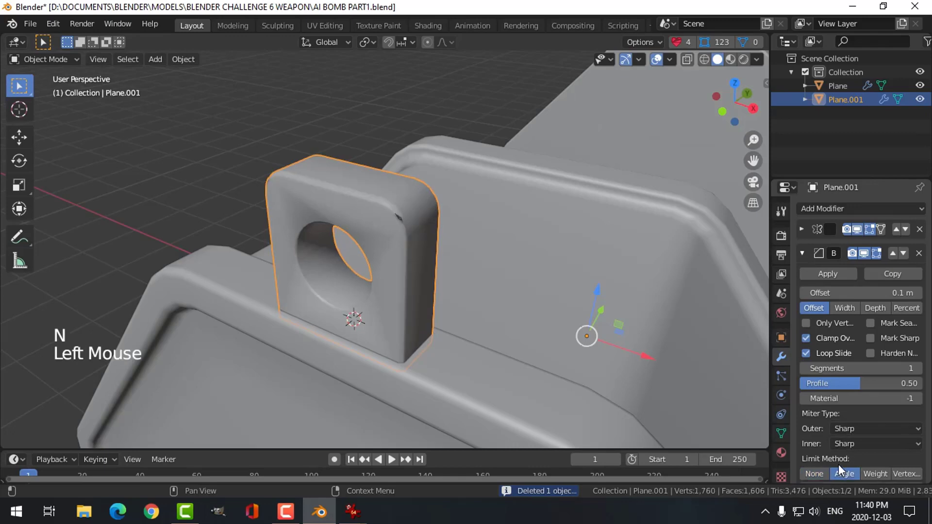
click(919, 368)
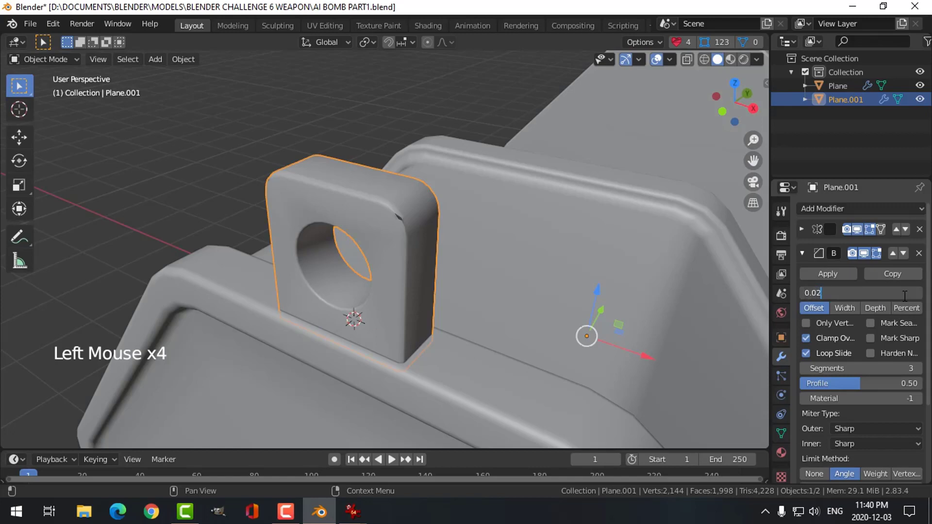
click(780, 433)
click(464, 297)
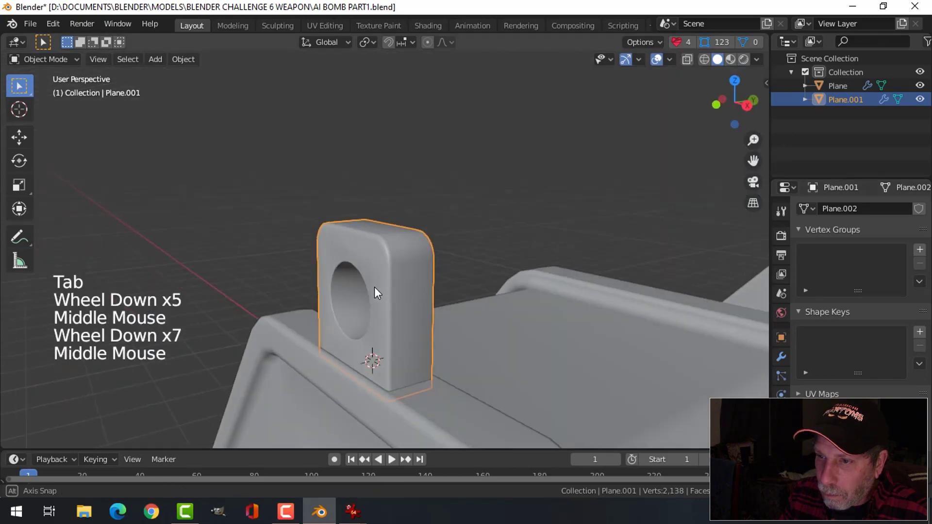
- Bevel the front rim edge loop of the bracket's rod hole slightly, using 3 segments
mouse_move(374, 287)
middle_down()
mouse_move(415, 307)
mouse_move(436, 266)
mouse_move(482, 235)
mouse_move(322, 290)
mouse_move(263, 257)
mouse_move(475, 260)
mouse_move(351, 299)
mouse_move(378, 271)
middle_up()
scroll(416, 306, up, 3)
middle_drag(378, 271, 450, 257)
click(406, 262)
key(Tab)
key(alt+a)
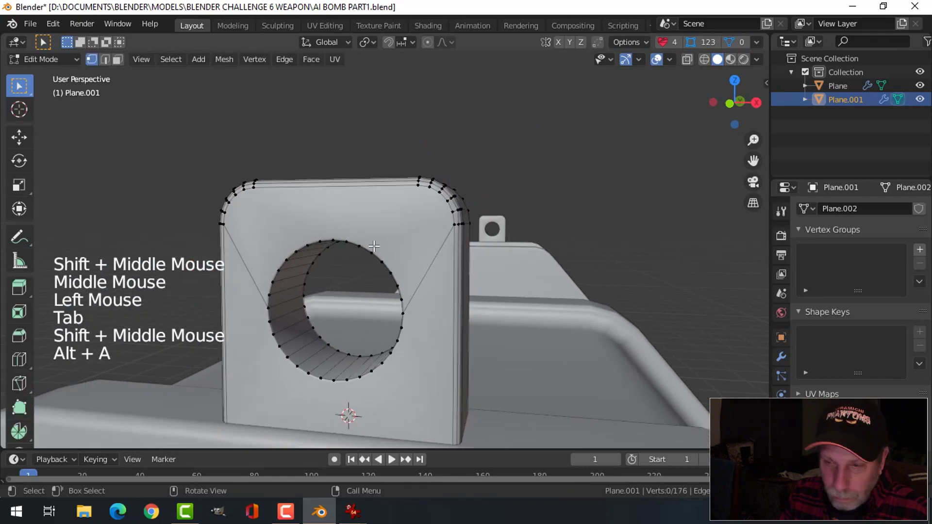
key(2)
alt+shift+click(373, 246)
alt+shift+click(359, 356)
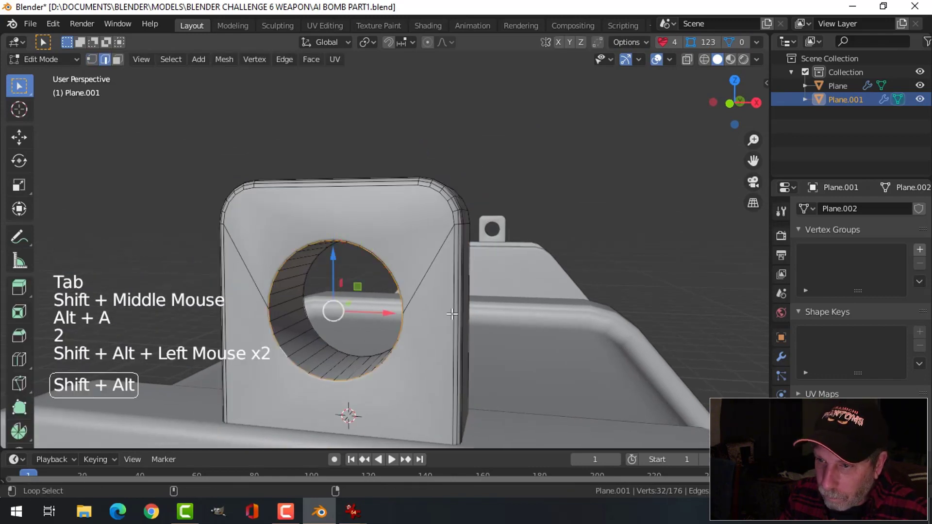
middle_drag(359, 356, 536, 307)
key(ctrl+b)
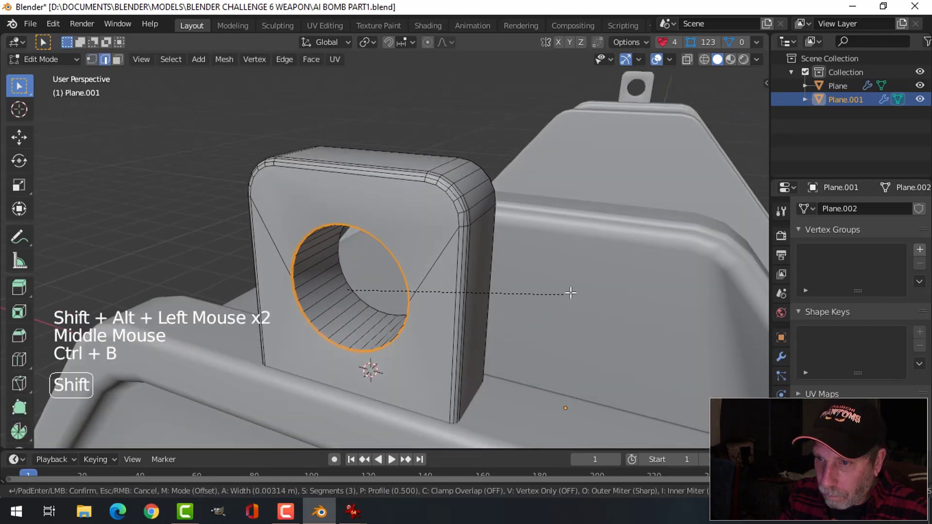
click(579, 286)
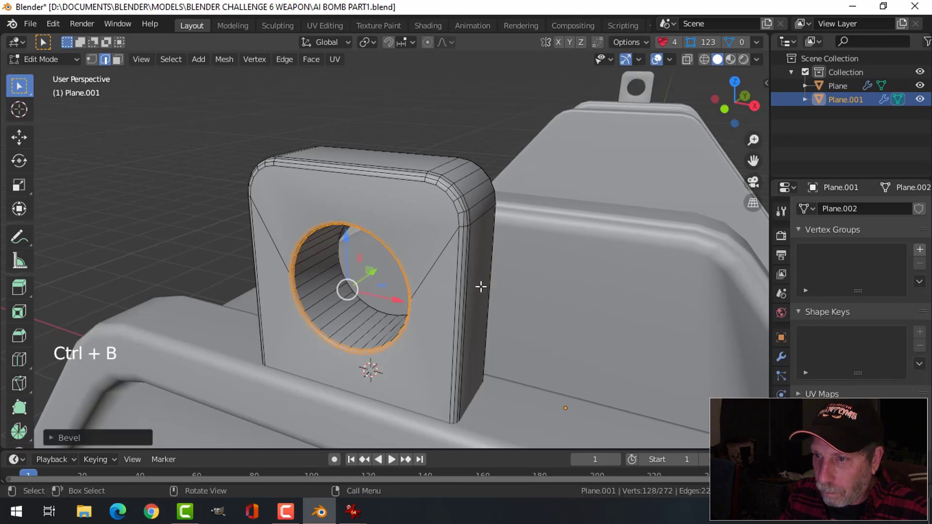
key(Tab)
- Add a Weighted Normal modifier to the bracket, below its Bevel modifier
middle_drag(481, 285, 423, 271)
key(alt+a)
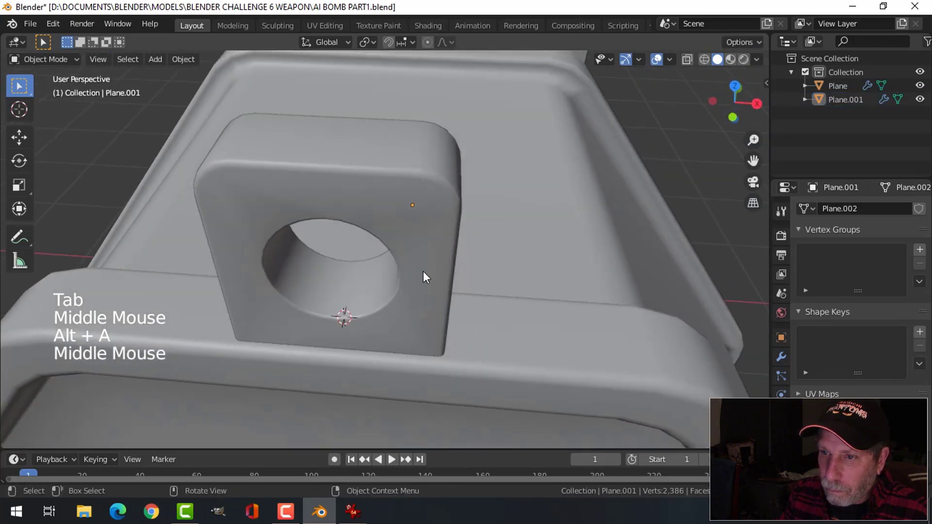
click(348, 208)
click(785, 358)
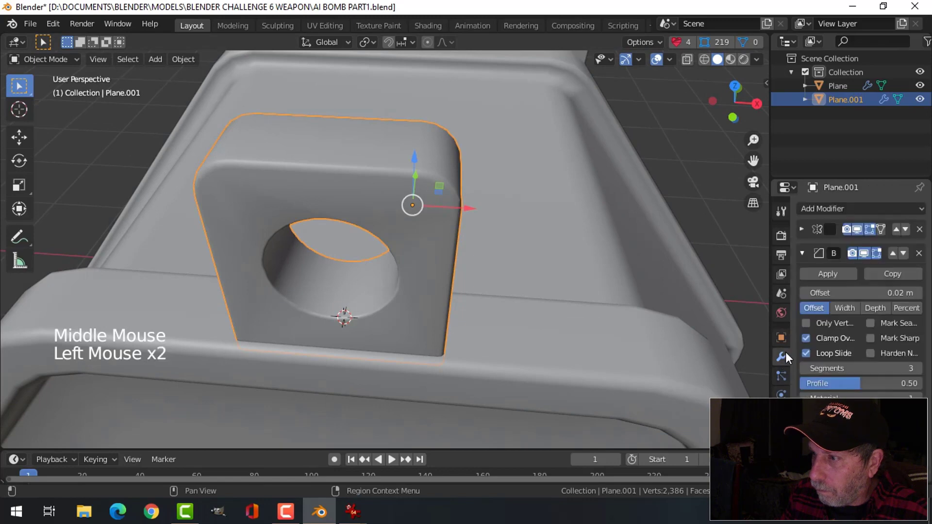
click(802, 254)
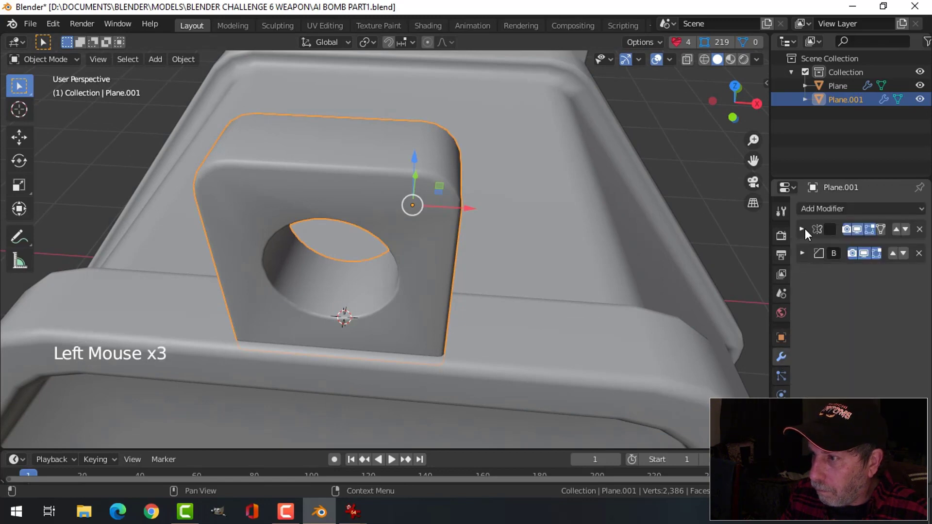
click(831, 210)
click(566, 299)
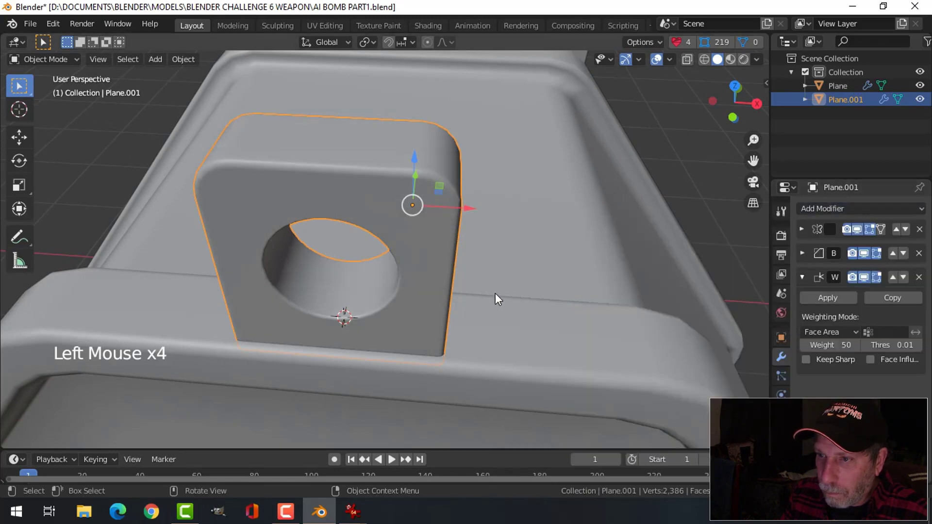
middle_drag(494, 297, 418, 225)
key(alt+a)
- Bevel the edge loop around the hole on the bracket's back face slightly, using 3 segments
scroll(470, 274, down, 2)
scroll(507, 283, up, 2)
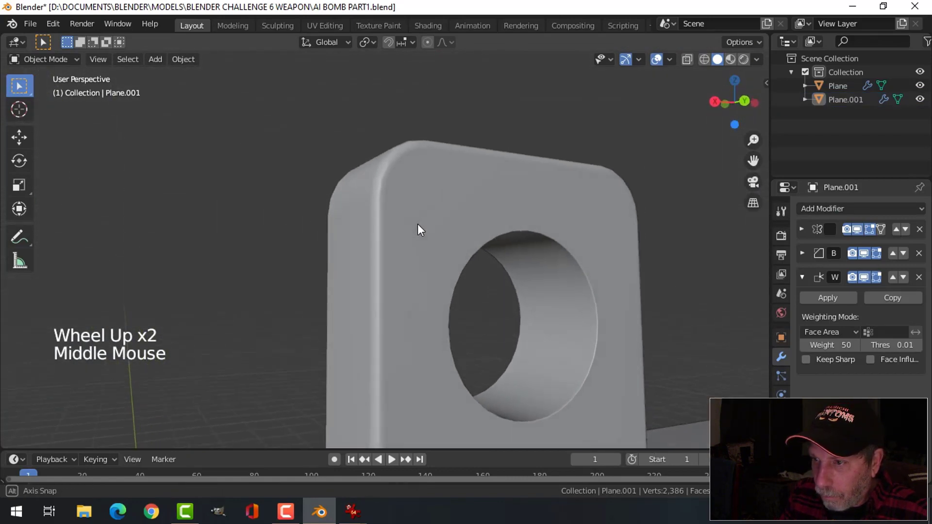
click(482, 212)
middle_drag(483, 212, 572, 270)
key(Tab)
key(alt+a)
alt+shift+click(580, 335)
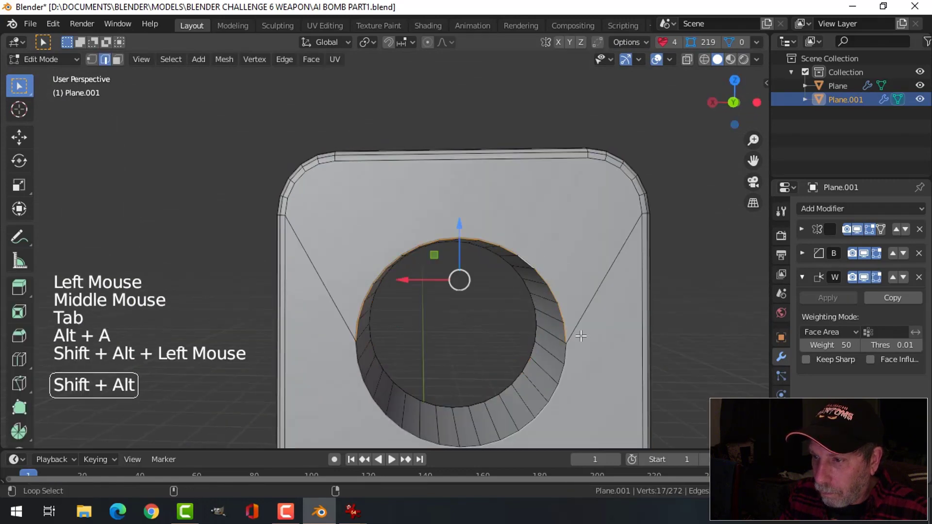
key(ctrl+b)
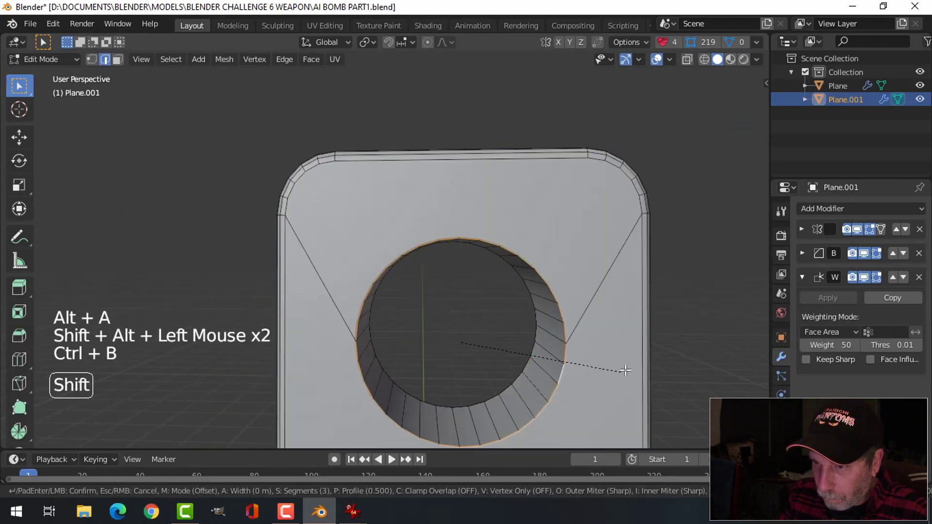
click(605, 339)
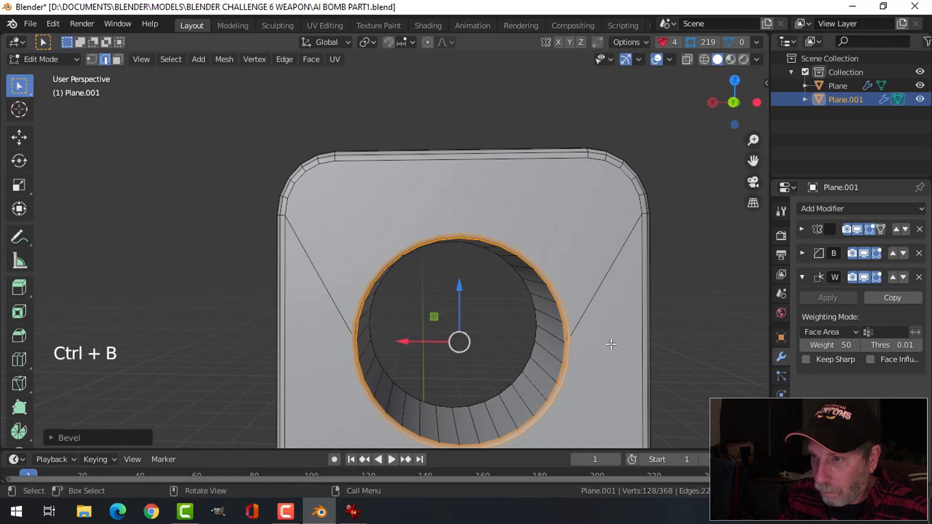
key(alt+a)
key(Tab)
key(alt+a)
- Examine the finished bracket and its position on the end body from several angles
scroll(406, 286, down, 2)
middle_drag(407, 287, 610, 281)
scroll(438, 307, down, 1)
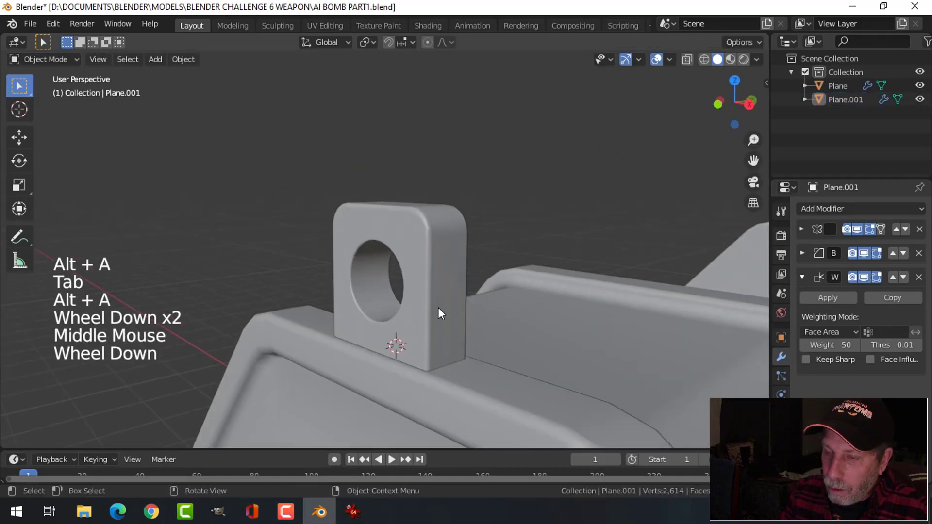
middle_drag(514, 257, 509, 282)
scroll(517, 295, down, 1)
scroll(537, 309, down, 3)
scroll(514, 310, down, 3)
middle_drag(510, 281, 358, 235)
scroll(536, 257, down, 4)
scroll(435, 270, up, 3)
- Duplicate the whole bracket mesh and move the copy along Y onto the opposite rim of the same end body
click(358, 234)
middle_drag(379, 306, 406, 316)
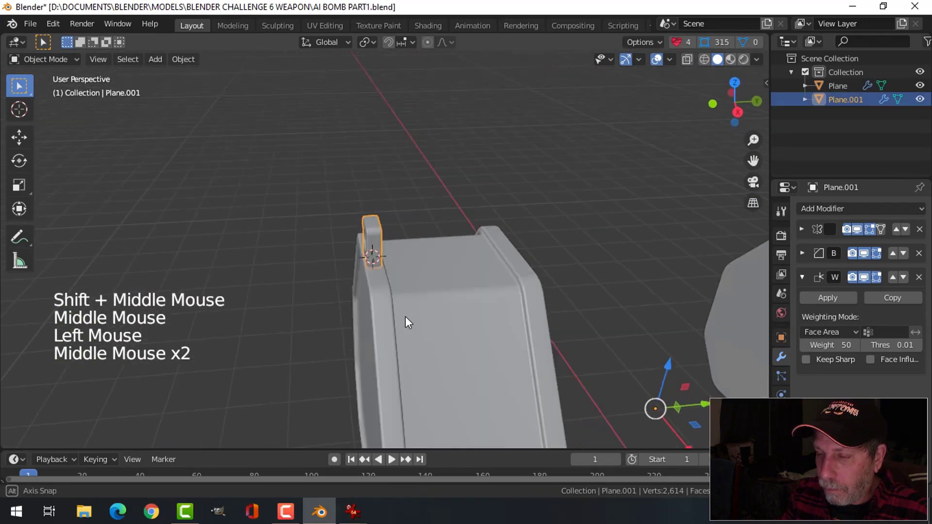
key(Tab)
key(a)
scroll(406, 316, up, 3)
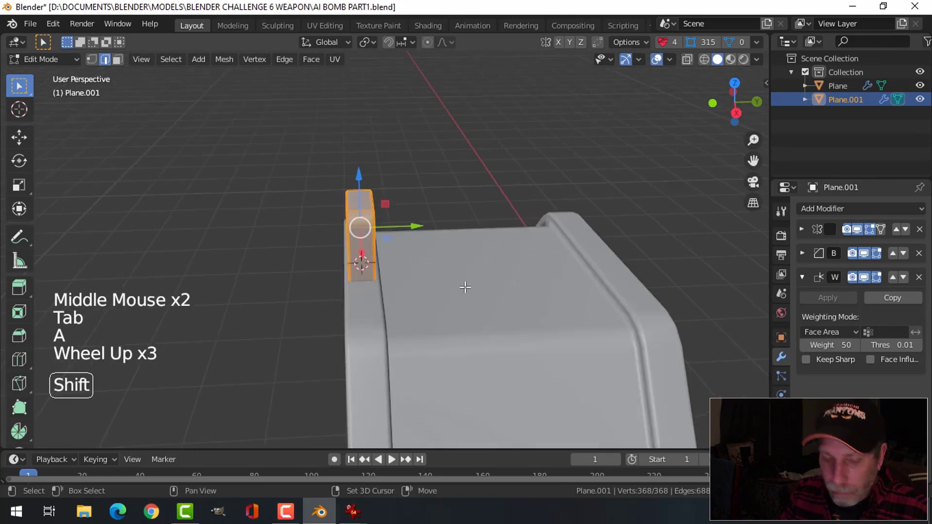
shift+middle_drag(462, 285, 410, 300)
key(shift+d)
drag(353, 240, 608, 250)
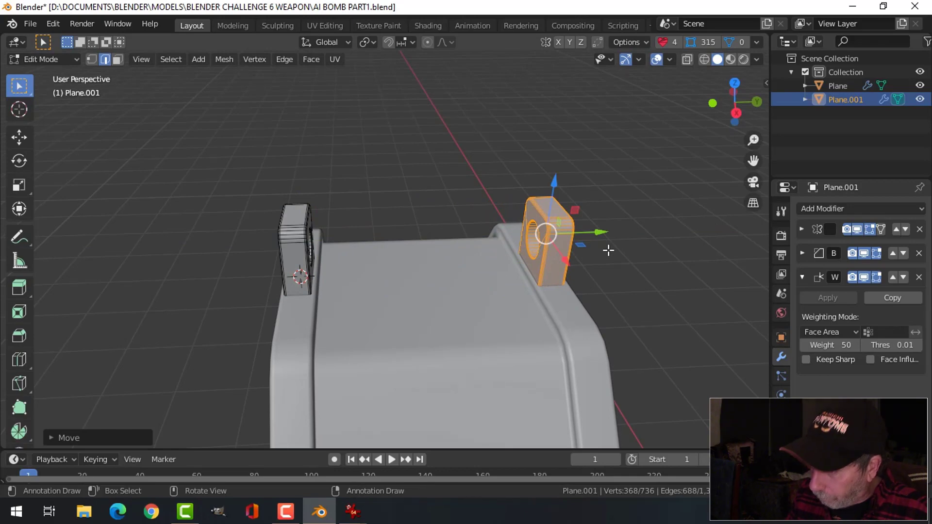
- Nudge the copied bracket along Y to centre it on the end body's rim and save the file
key(KP_3)
scroll(630, 258, up, 2)
shift+middle_drag(630, 257, 401, 297)
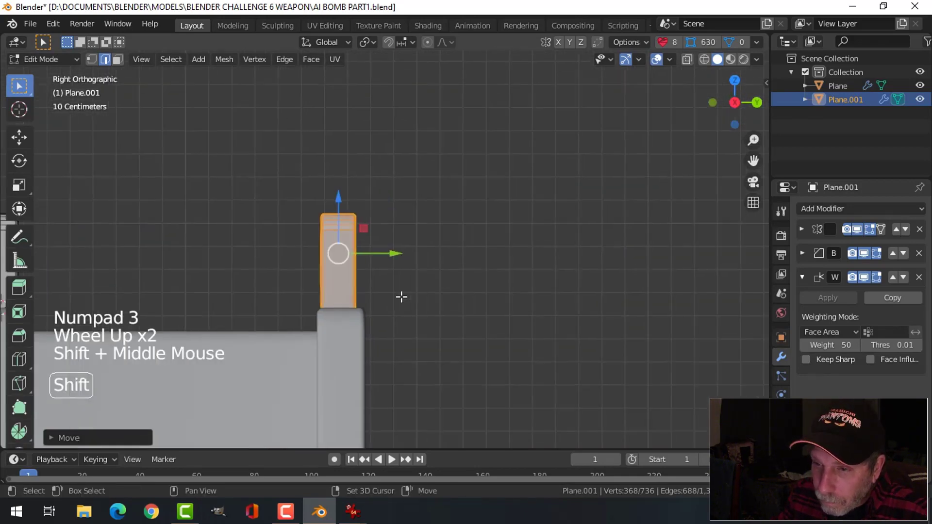
scroll(401, 297, up, 1)
drag(386, 256, 389, 258)
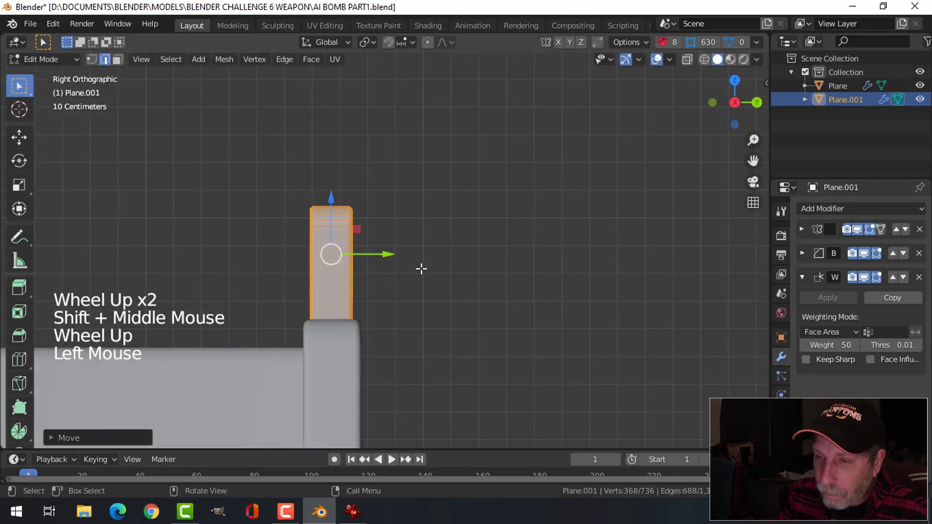
key(Tab)
scroll(427, 298, down, 4)
key(alt+a)
scroll(450, 312, down, 4)
middle_drag(357, 304, 499, 281)
key(ctrl+s)
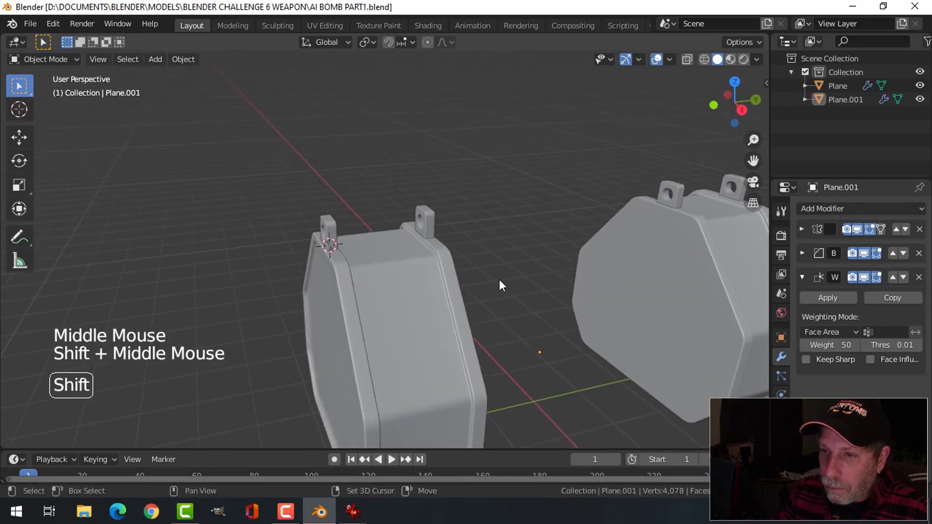
- Duplicate the bracket on the outer rim and move the copy along Y to between the two rims
scroll(342, 254, up, 2)
shift+middle_drag(342, 254, 388, 262)
middle_drag(388, 262, 409, 240)
click(409, 241)
key(Tab)
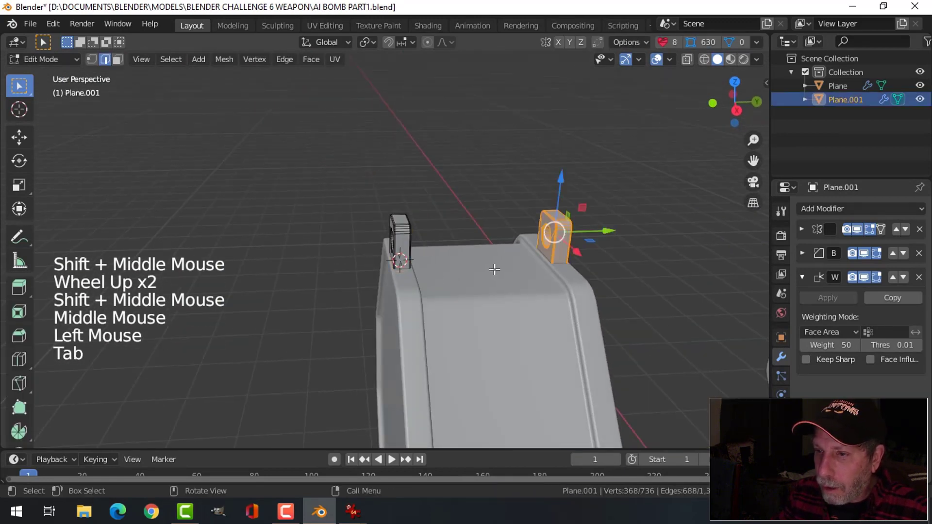
key(a)
scroll(495, 270, up, 3)
shift+middle_drag(495, 270, 481, 278)
key(alt+a)
click(482, 226)
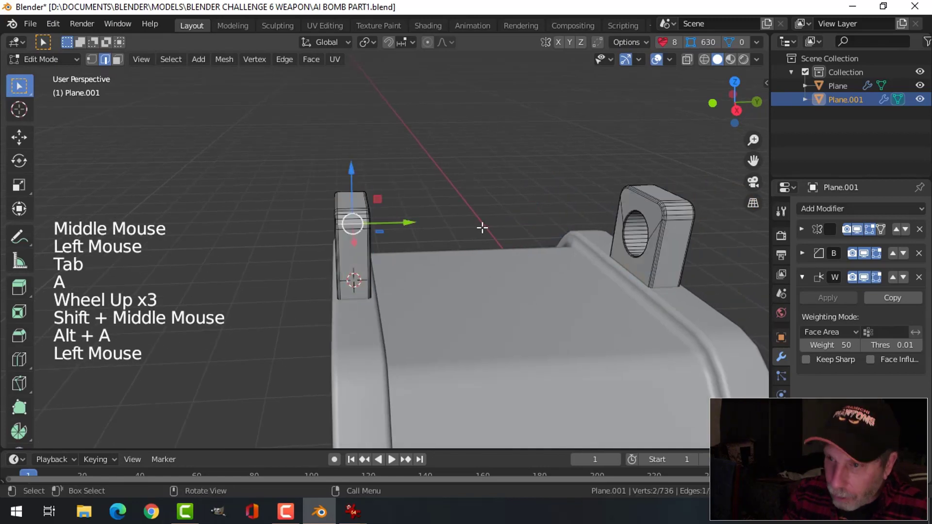
key(ctrl+l)
key(KP_3)
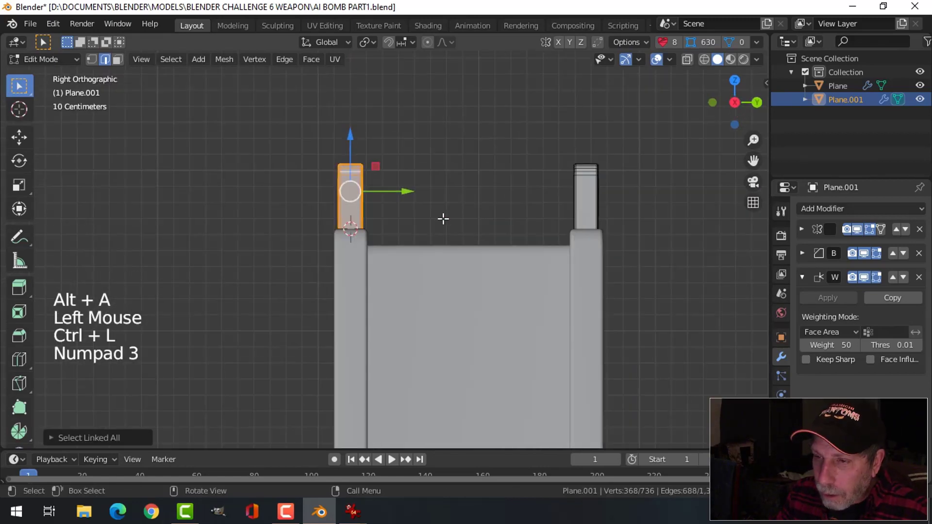
shift+middle_drag(443, 219, 419, 264)
key(shift+d)
drag(384, 230, 511, 235)
middle_drag(493, 293, 514, 293)
key(alt+a)
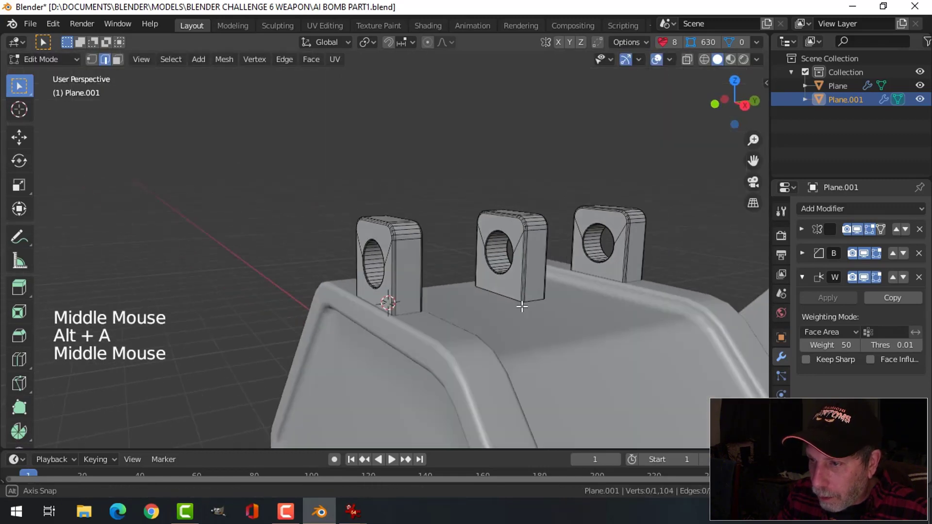
- Lower the middle bracket's bottom edge loop along Z into the body's top surface and save the file
scroll(566, 320, up, 3)
key(2)
alt+shift+click(548, 336)
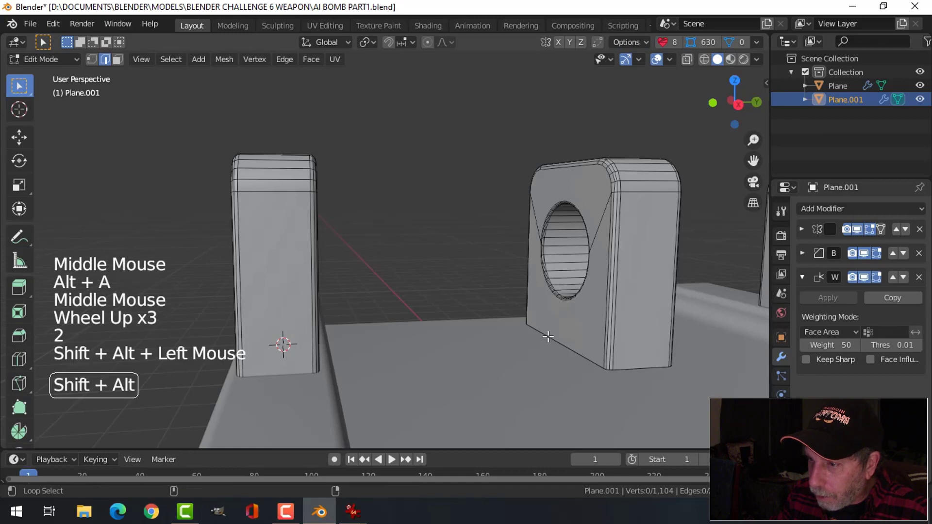
middle_drag(685, 356, 576, 287)
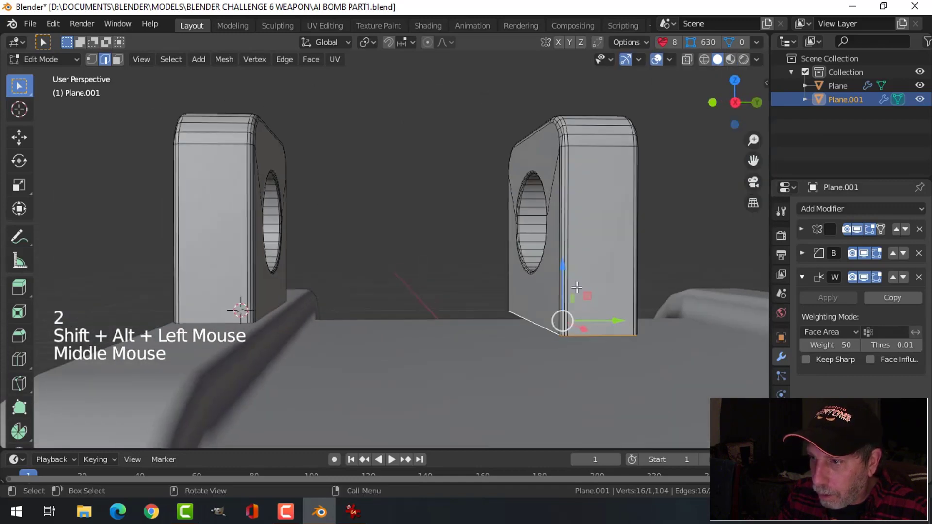
drag(564, 266, 572, 321)
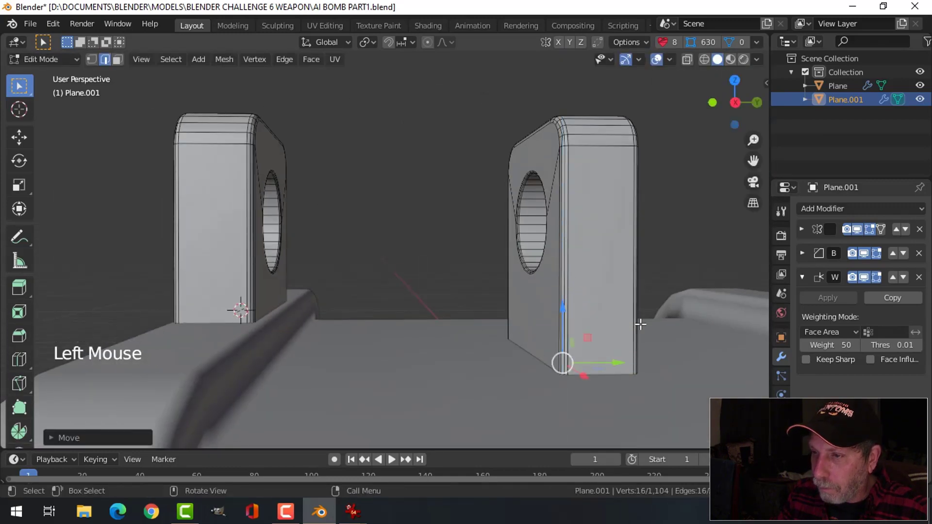
key(Tab)
scroll(630, 324, down, 3)
key(alt+a)
scroll(610, 321, down, 3)
scroll(652, 346, down, 3)
middle_drag(609, 321, 528, 328)
scroll(587, 310, down, 2)
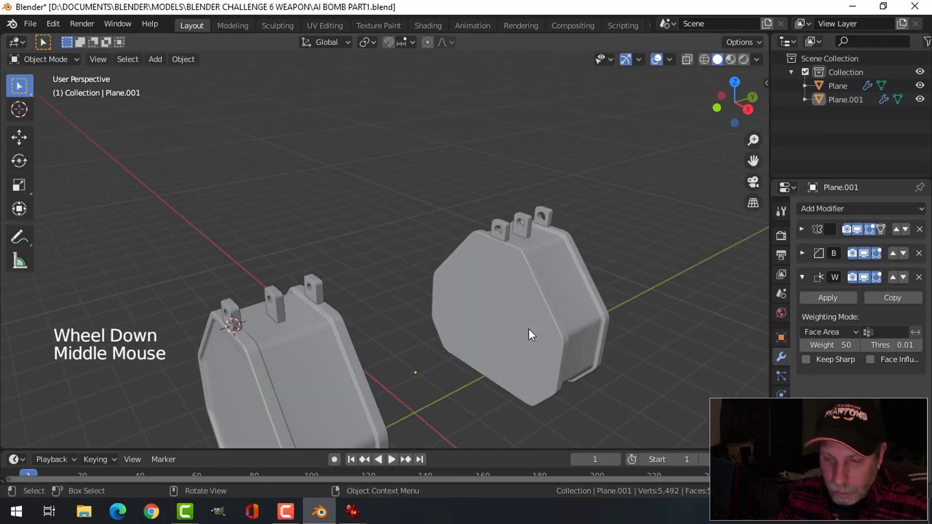
key(ctrl+s)
scroll(509, 364, down, 2)
shift+middle_drag(509, 364, 488, 306)
- Check the bracket and rod layout in the jack-perry-ai-bomb.jpg reference image, returning to Blender
mouse_move(352, 510)
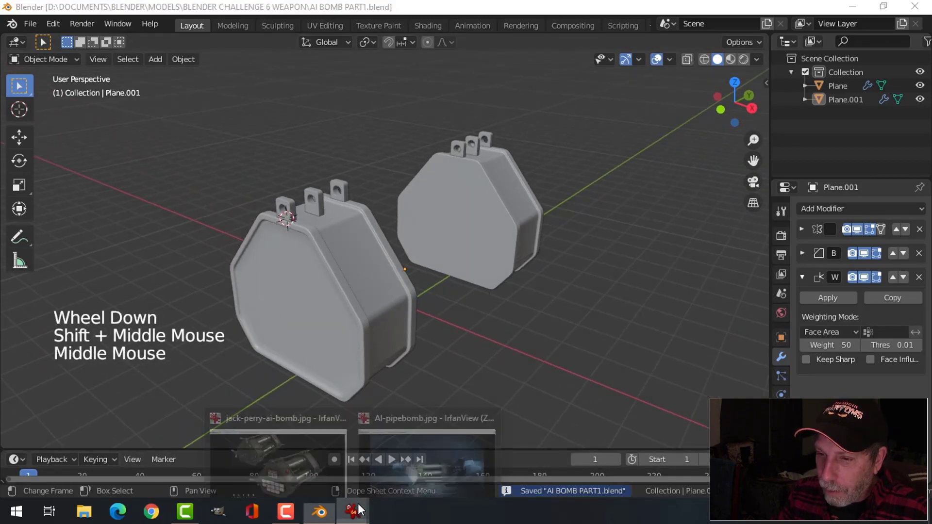
click(301, 456)
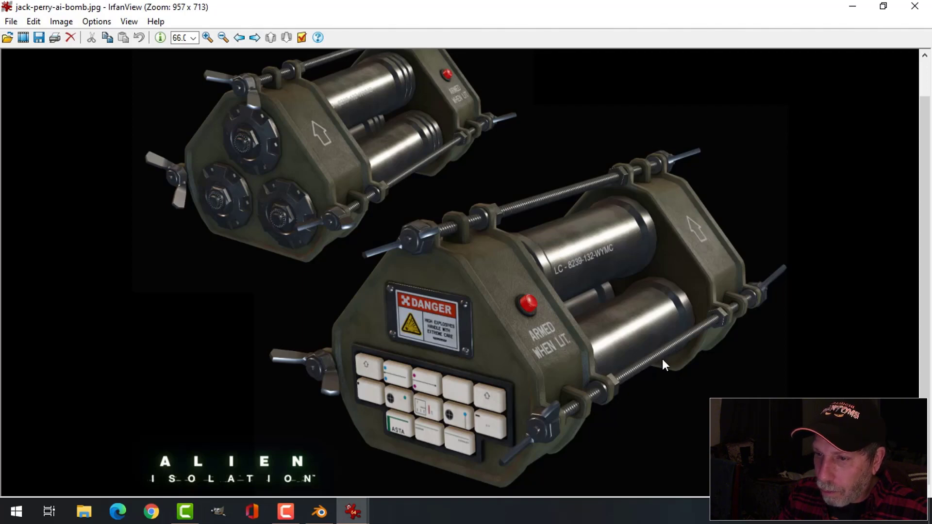
click(315, 515)
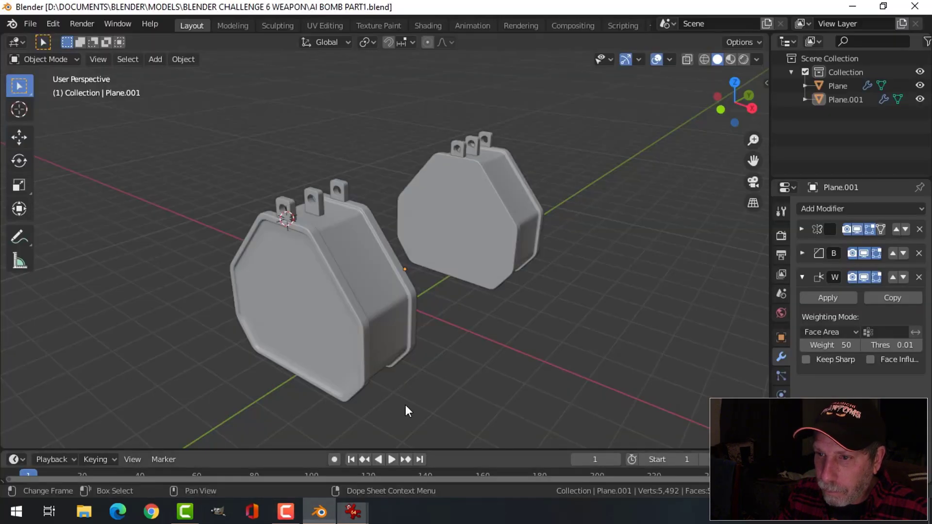
- Duplicate the top bracket object in front view and rotate the copy about 90 degrees around Y to face sideways
click(311, 198)
scroll(389, 223, down, 3)
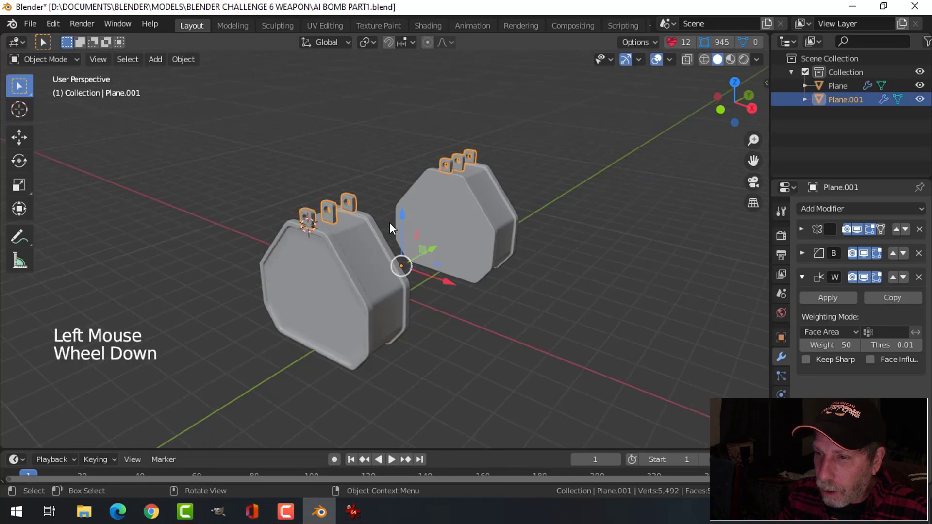
middle_drag(389, 222, 460, 243)
key(KP_1)
scroll(456, 236, up, 5)
scroll(456, 233, up, 2)
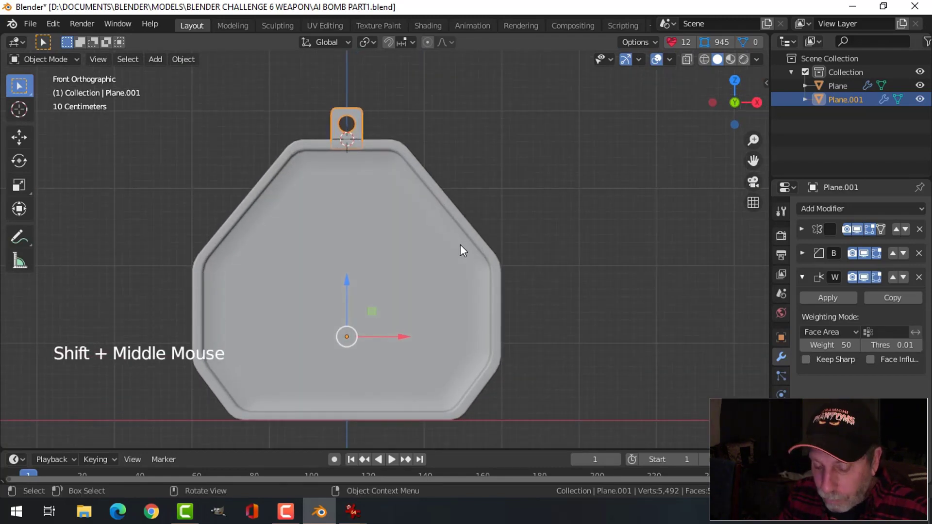
key(shift+d)
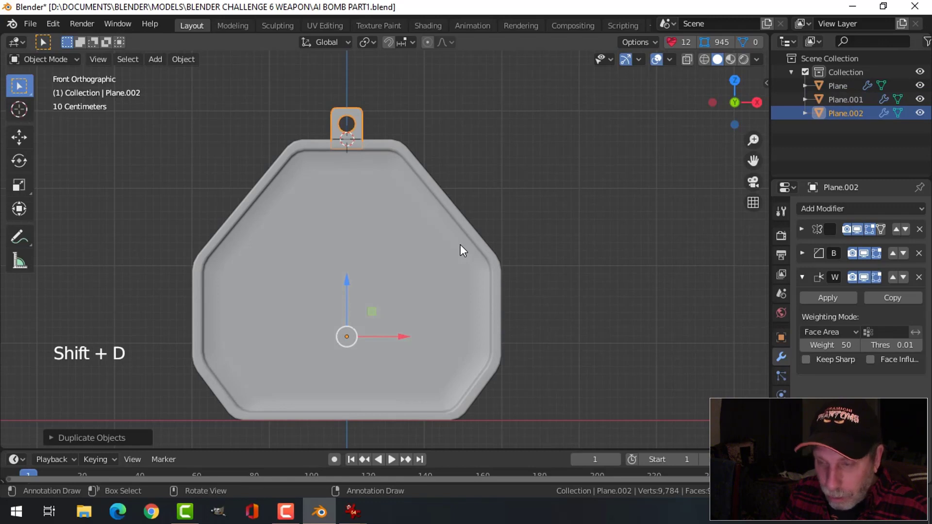
key(r)
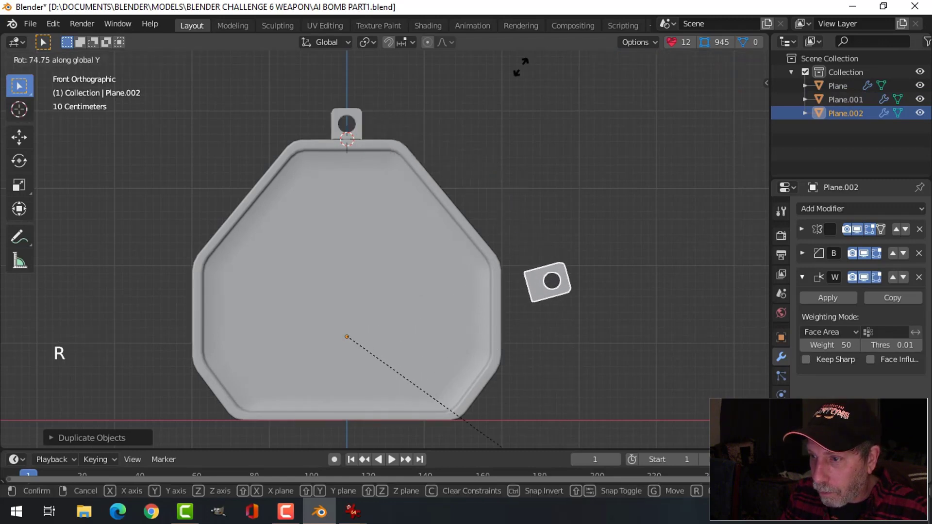
click(492, 118)
- Move the rotated bracket copy up against the vertical side face of the end body
scroll(596, 266, up, 2)
shift+middle_drag(596, 266, 571, 191)
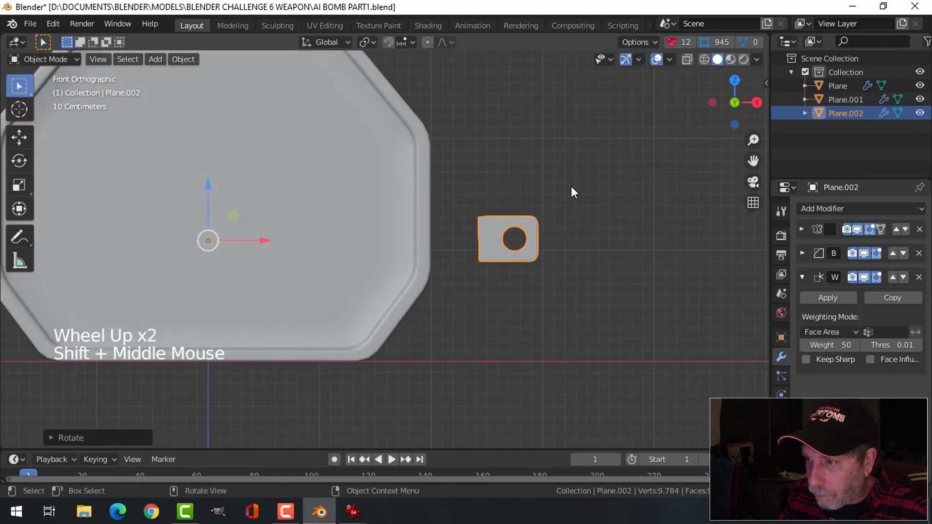
scroll(572, 191, up, 2)
key(g)
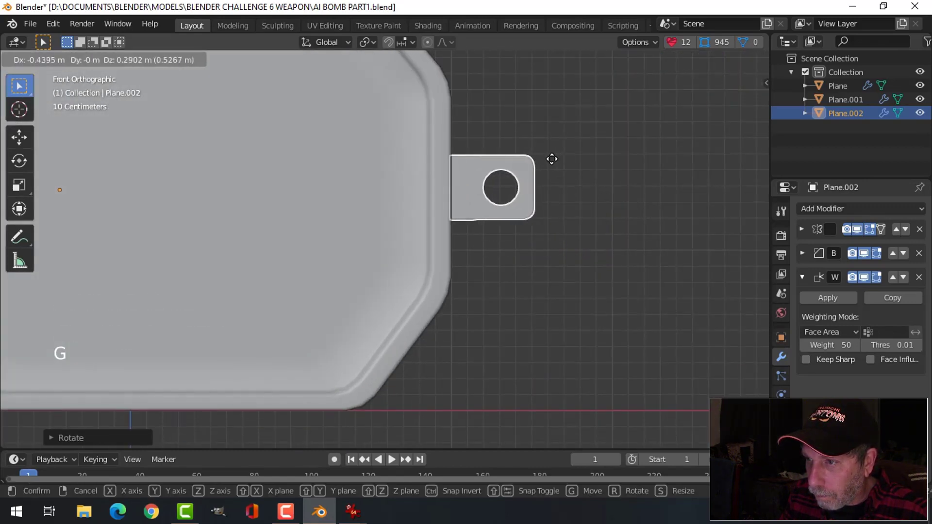
click(552, 158)
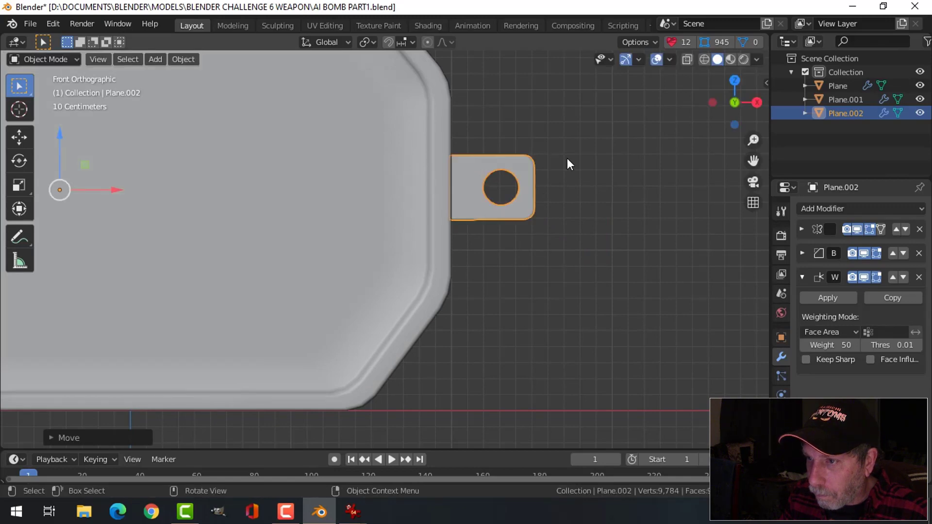
scroll(582, 160, down, 2)
scroll(580, 162, down, 1)
middle_drag(580, 162, 449, 200)
scroll(509, 200, down, 2)
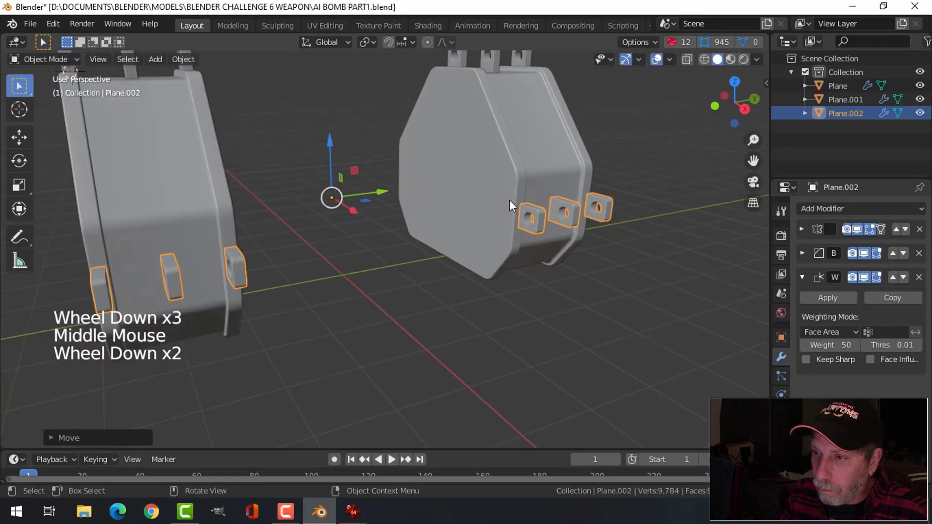
key(alt+a)
- Shift the side brackets slightly along X into the end body to close the gap
middle_drag(508, 200, 393, 268)
scroll(444, 215, up, 3)
scroll(592, 162, up, 3)
scroll(484, 184, up, 4)
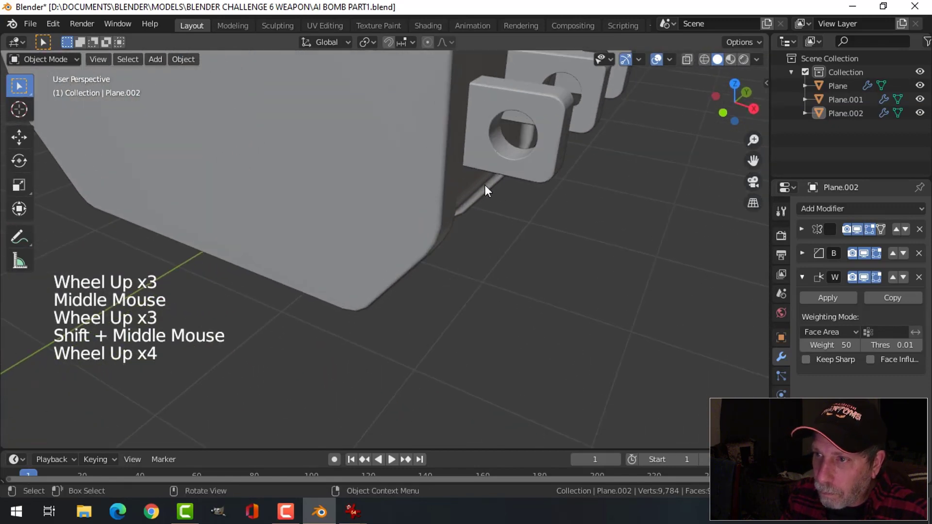
click(507, 115)
middle_drag(508, 113, 519, 185)
scroll(445, 223, down, 8)
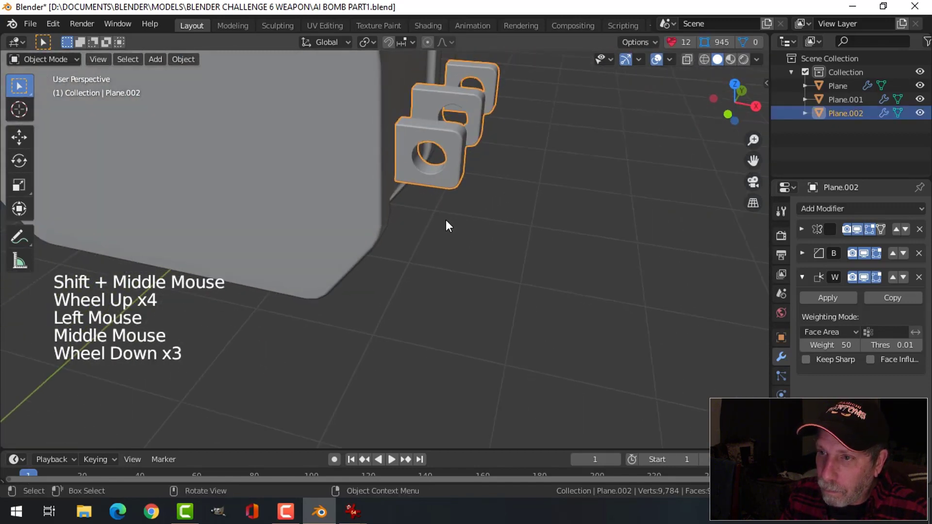
scroll(446, 234, down, 2)
mouse_move(446, 234)
shift+middle_down()
mouse_move(420, 188)
mouse_move(431, 231)
shift+middle_up()
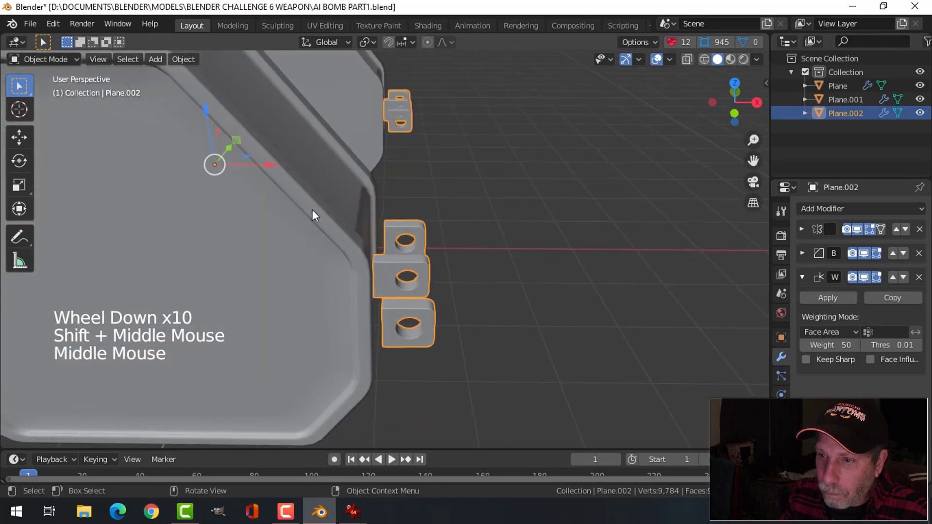
mouse_move(312, 212)
middle_down()
mouse_move(359, 236)
mouse_move(299, 215)
middle_up()
drag(275, 166, 265, 167)
key(alt+a)
scroll(460, 194, down, 3)
- Examine the side brackets' alignment with the rims from several angles and preview the reference image
middle_drag(460, 194, 497, 227)
scroll(458, 247, up, 2)
scroll(458, 247, up, 2)
scroll(427, 238, down, 3)
click(497, 176)
scroll(482, 206, up, 3)
scroll(536, 229, down, 4)
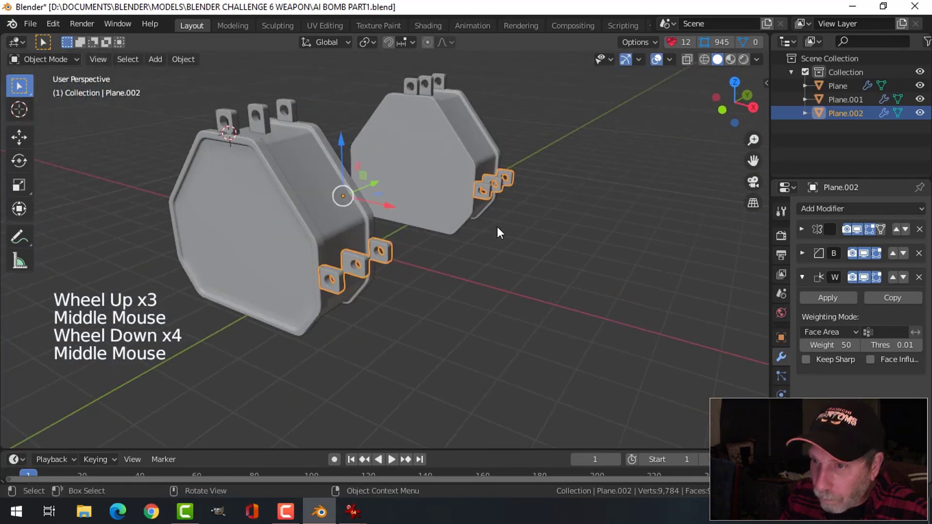
key(KP_3)
scroll(281, 191, up, 3)
shift+middle_drag(281, 192, 476, 241)
scroll(466, 225, up, 2)
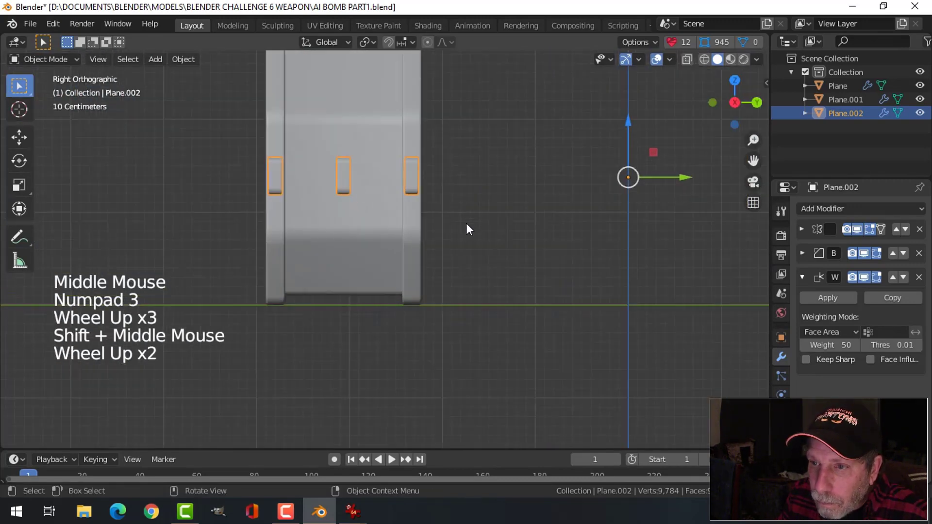
scroll(408, 231, down, 5)
middle_drag(407, 231, 438, 332)
key(alt+a)
scroll(461, 267, down, 1)
scroll(495, 245, up, 3)
mouse_move(352, 511)
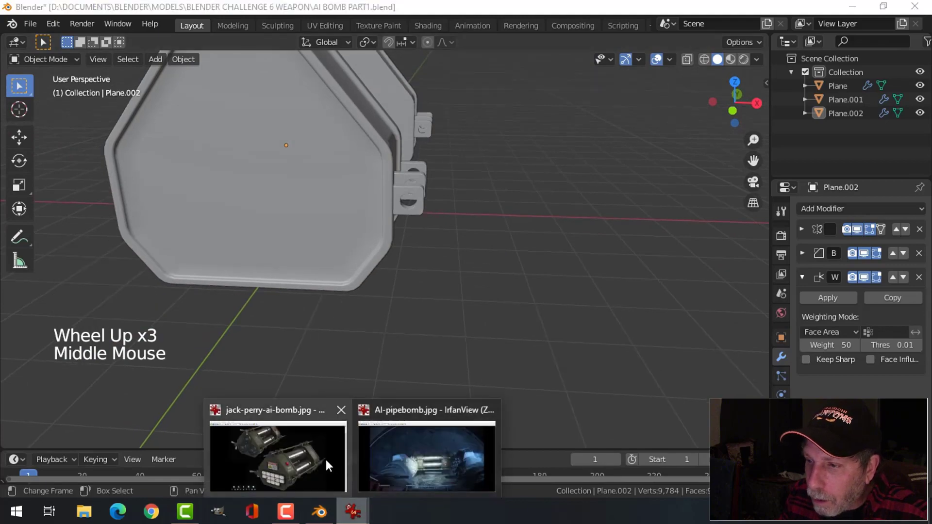
mouse_move(325, 459)
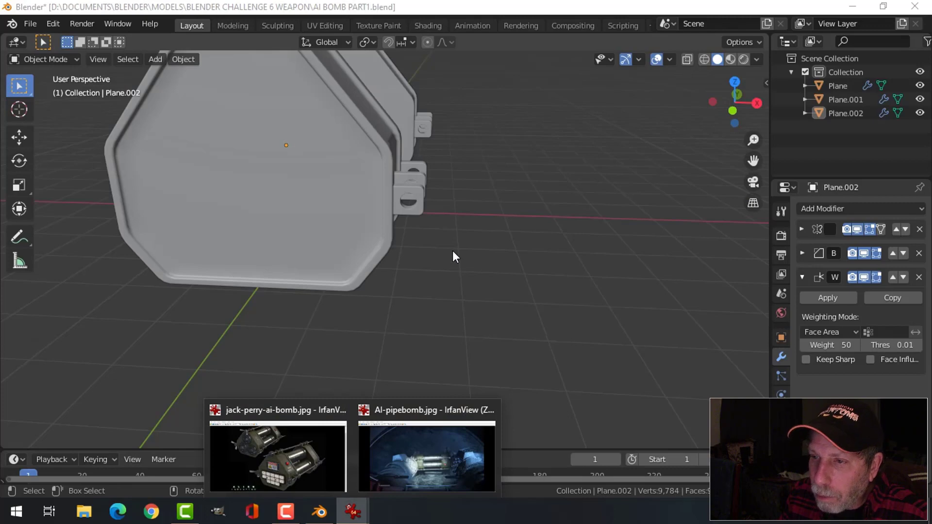
- Apply the Mirror modifier on the side brackets and set their origin to the 3D cursor
scroll(444, 247, down, 2)
middle_drag(434, 241, 430, 276)
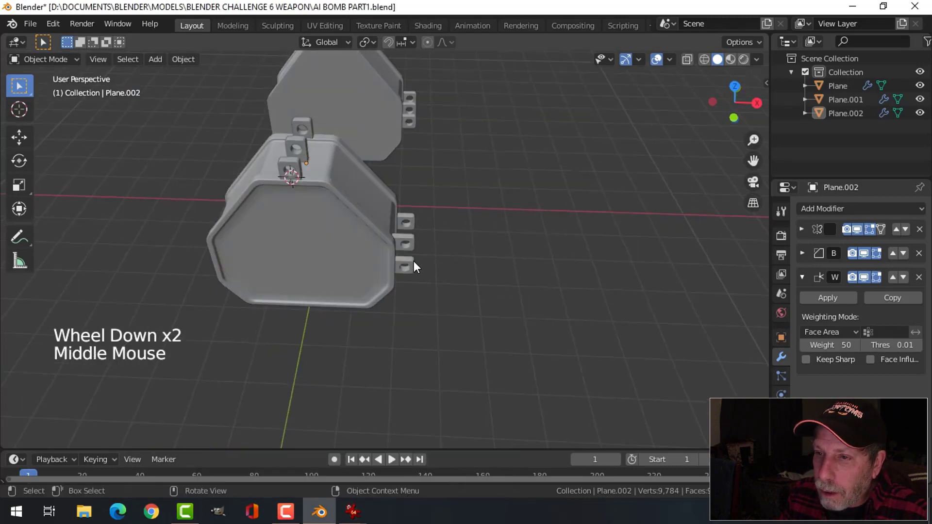
click(414, 261)
middle_drag(494, 261, 511, 225)
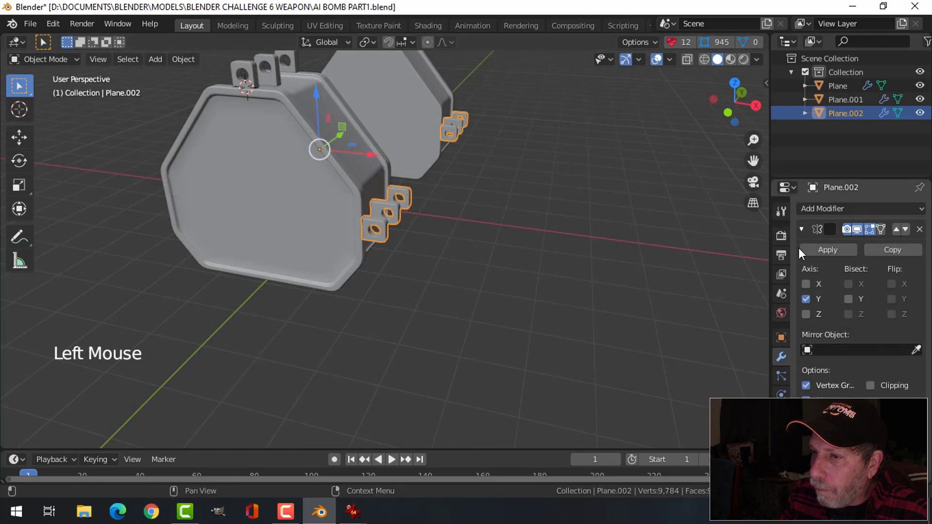
click(802, 249)
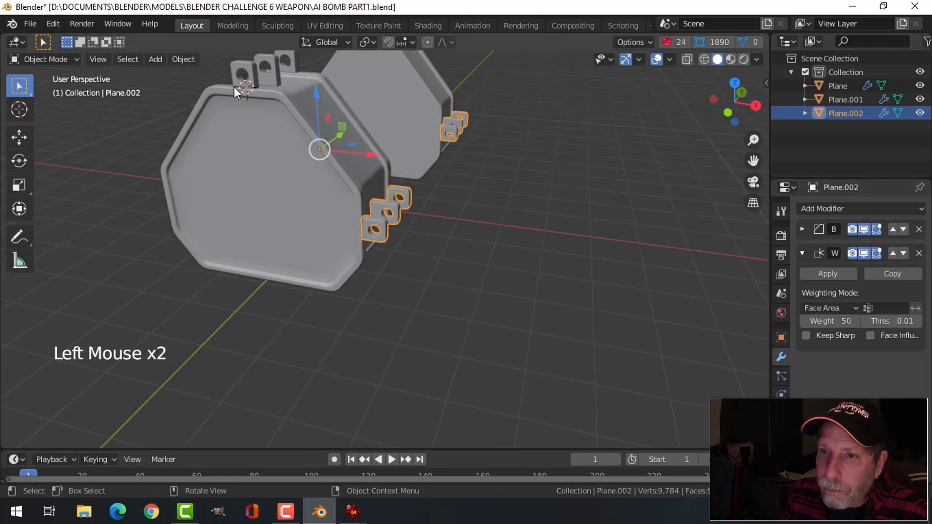
drag(190, 59, 334, 120)
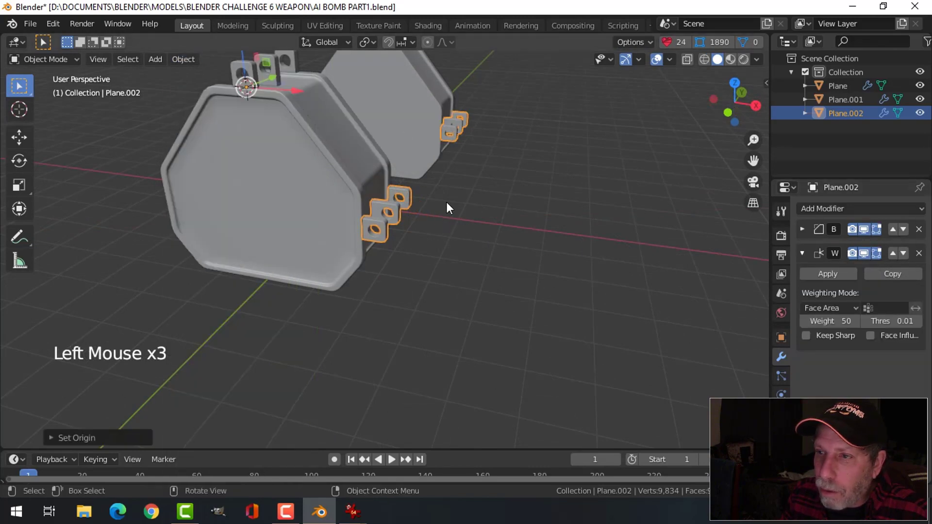
- Add a new Mirror modifier to the side brackets
middle_drag(446, 204, 598, 218)
click(820, 208)
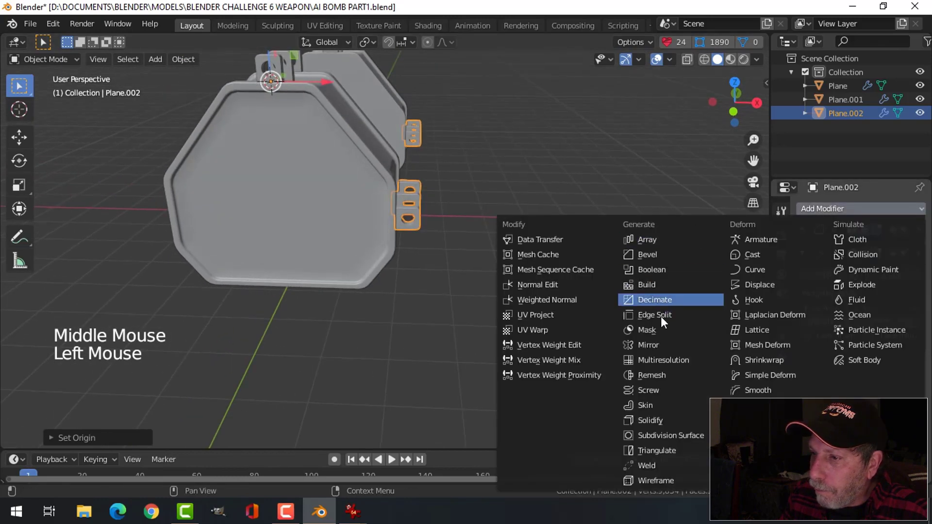
click(660, 343)
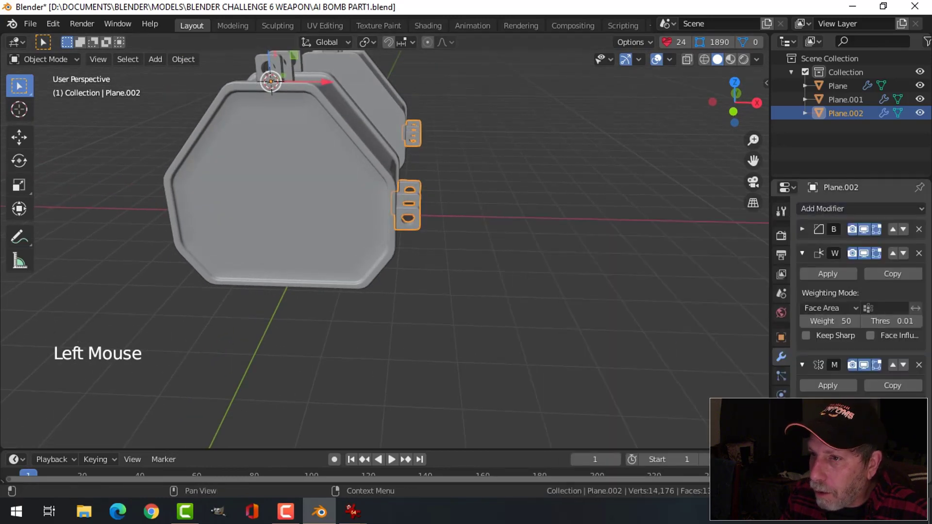
- Examine the mirrored side brackets on both end bodies from several angles
middle_drag(500, 244, 357, 248)
key(alt+a)
scroll(390, 251, up, 2)
scroll(443, 248, down, 2)
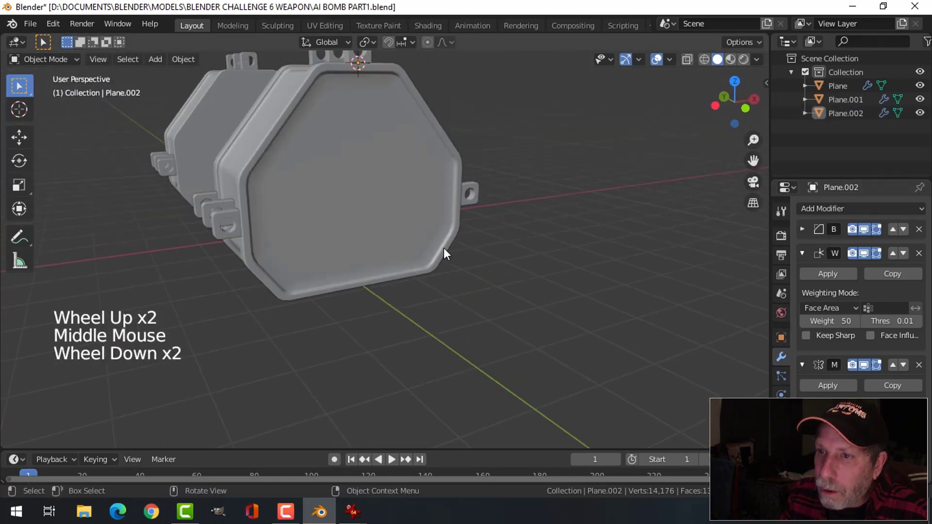
middle_drag(443, 249, 451, 228)
scroll(442, 244, down, 2)
scroll(491, 210, up, 3)
scroll(414, 220, up, 3)
click(362, 189)
key(alt+a)
scroll(430, 209, down, 4)
- Save the file and consult the jack-perry-ai-bomb.jpg reference image in IrfanView, returning to Blender
key(ctrl+s)
scroll(447, 219, down, 3)
middle_drag(452, 228, 465, 257)
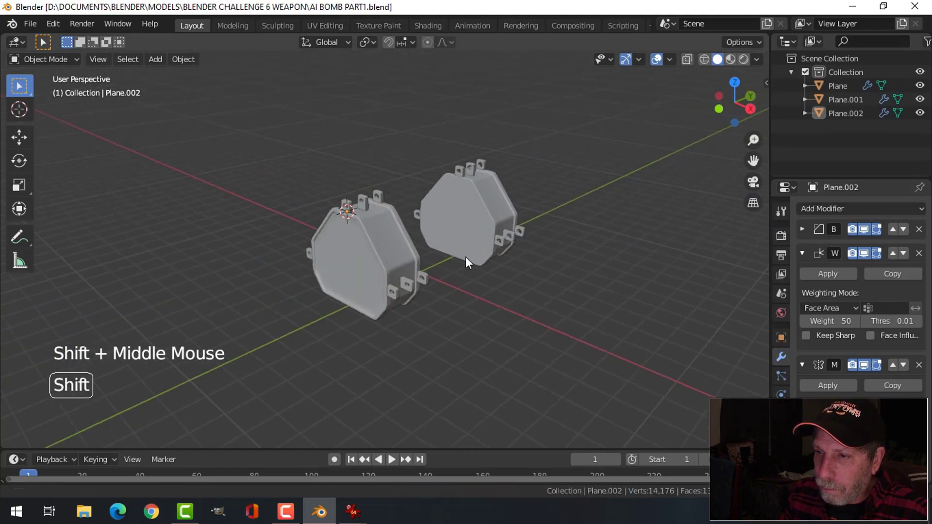
scroll(465, 257, up, 2)
mouse_move(353, 510)
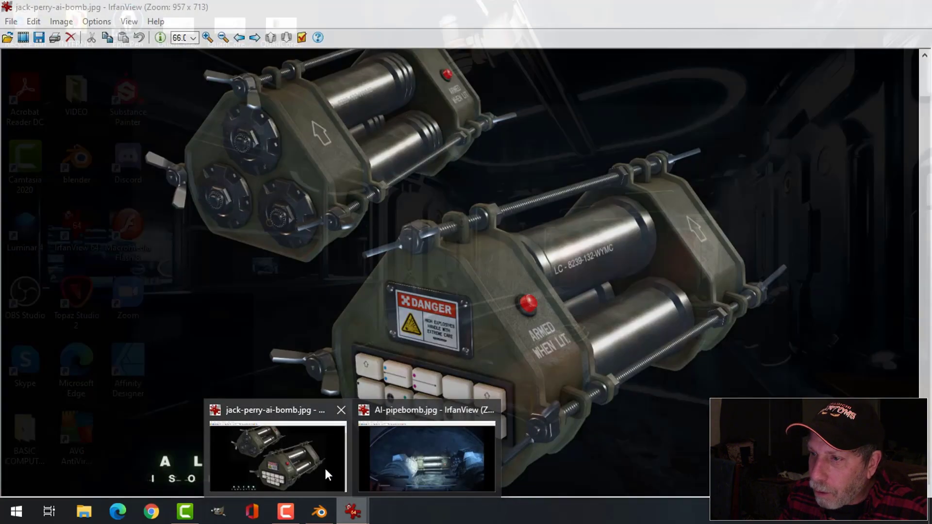
click(324, 467)
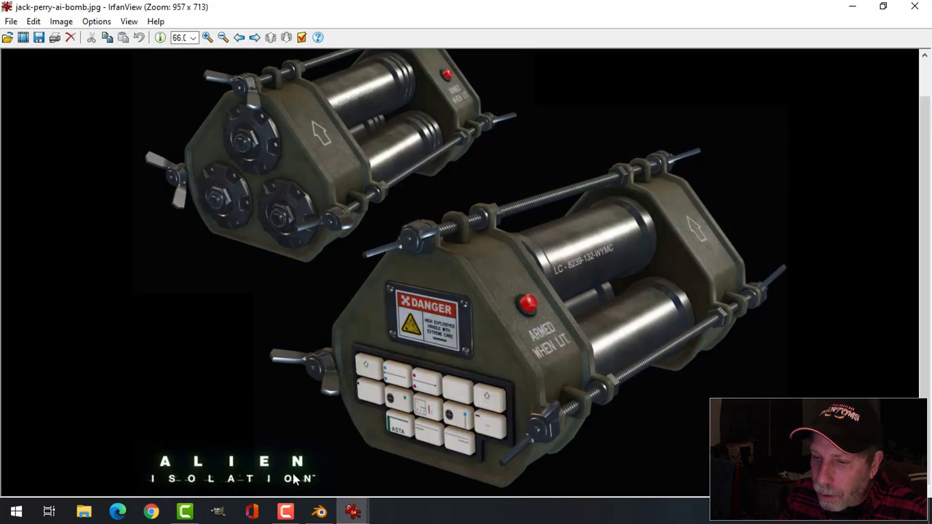
click(321, 516)
- Add a cylinder mesh at the 3D cursor with 22 vertices and the cap fill type set to Nothing
middle_drag(488, 227, 443, 214)
key(shift+a)
mouse_move(422, 214)
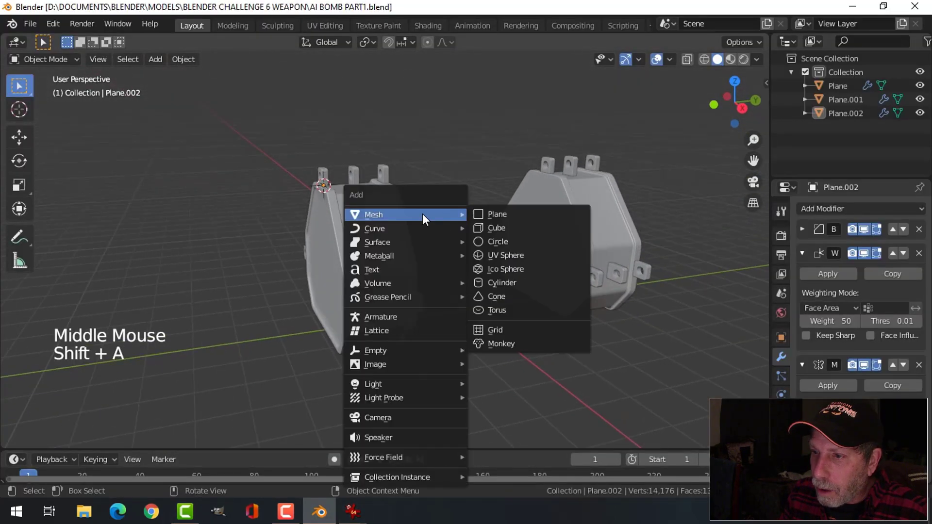
click(507, 283)
click(82, 437)
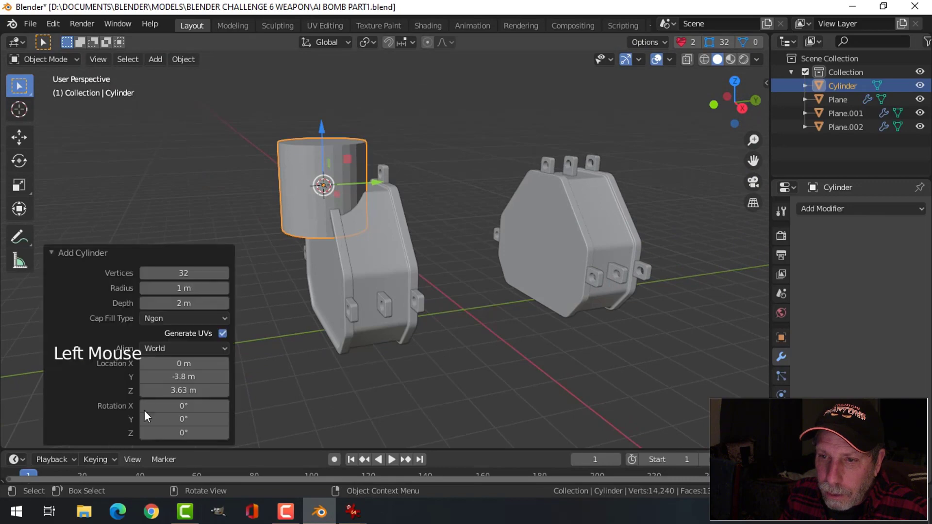
double_click(185, 272)
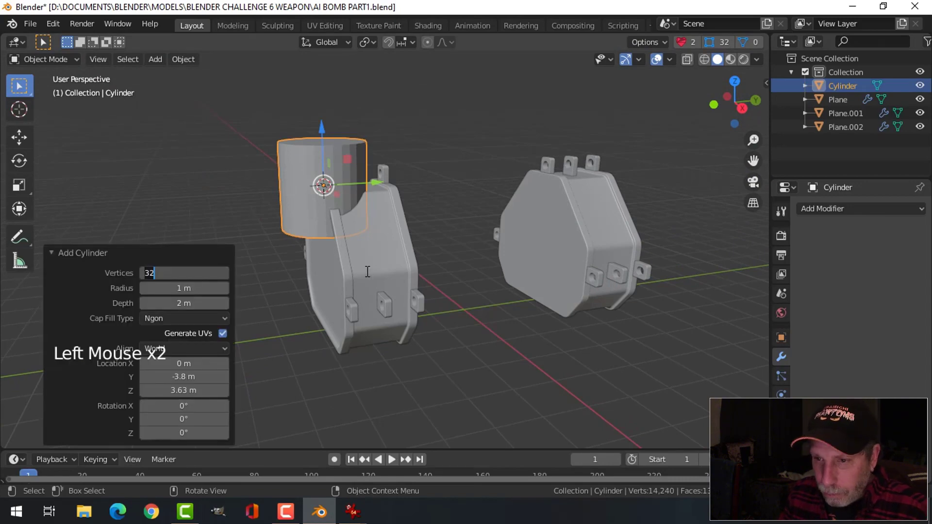
text(22)
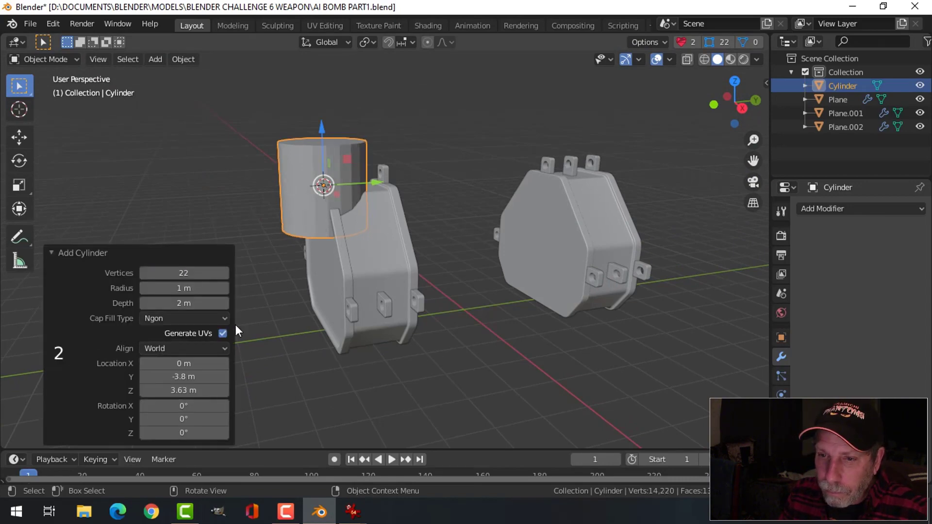
click(186, 317)
click(180, 333)
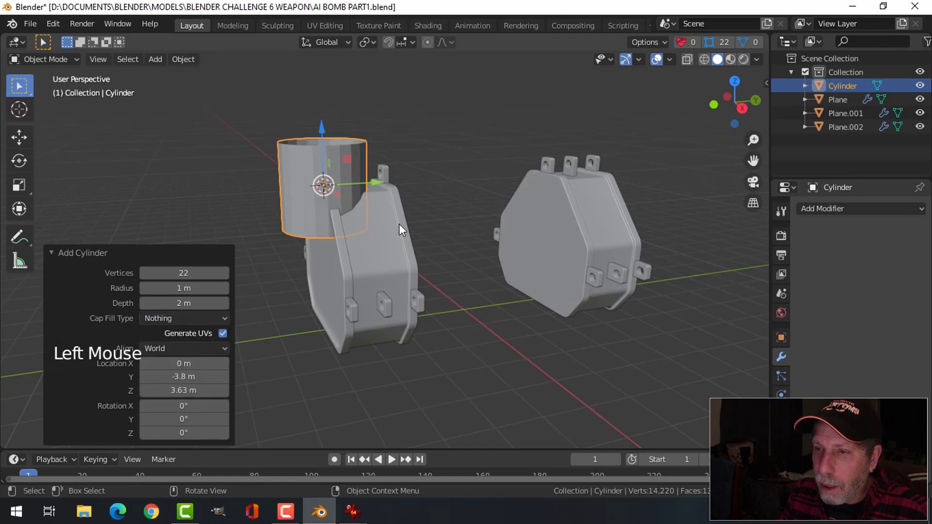
- Rotate the cylinder's whole mesh 90° about the X axis in Edit Mode
key(Tab)
key(a)
text(r)
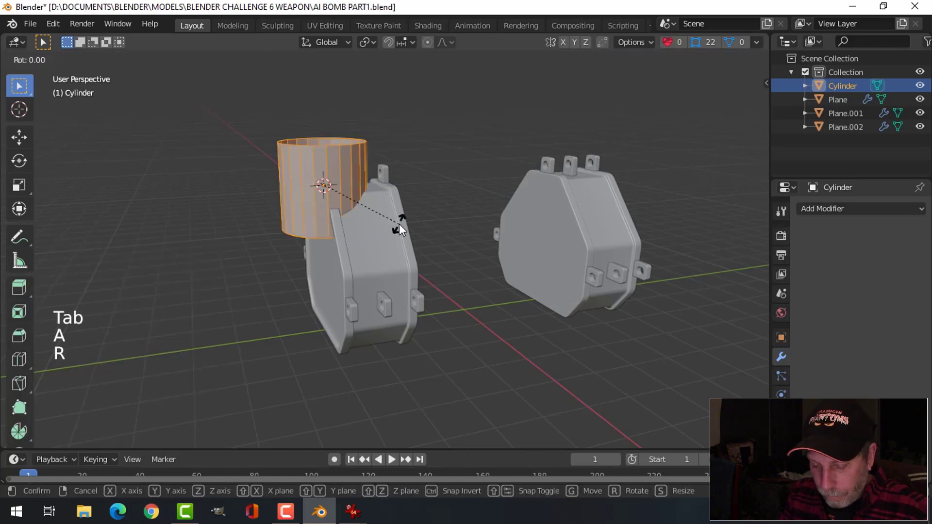
text(x90)
key(Return)
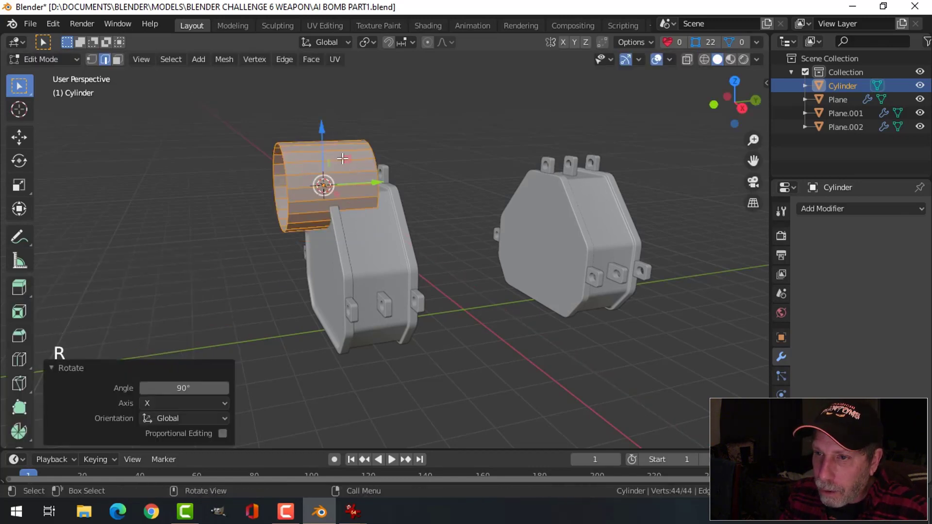
- Lower the cylinder about 1.27 m along Z and scale it to roughly half its diameter, excluding the Y axis
drag(323, 181, 325, 185)
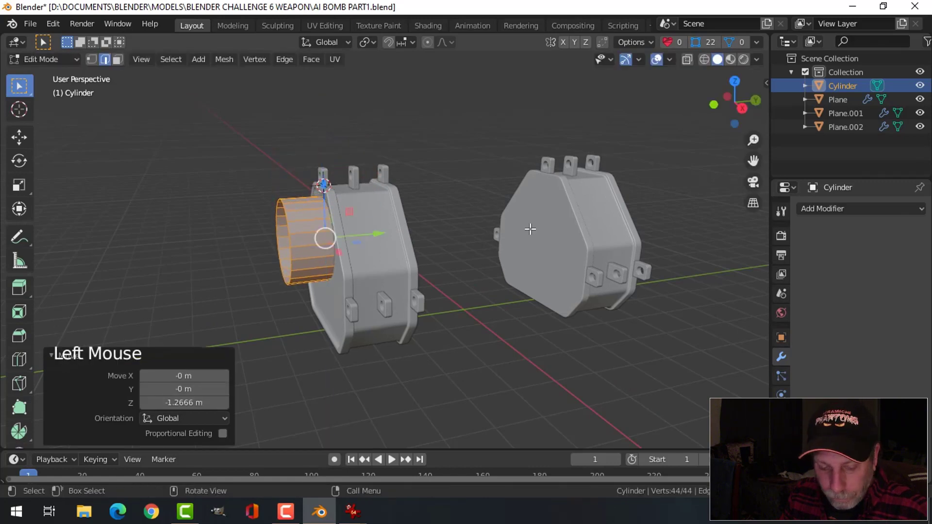
key(s)
key(shift+y)
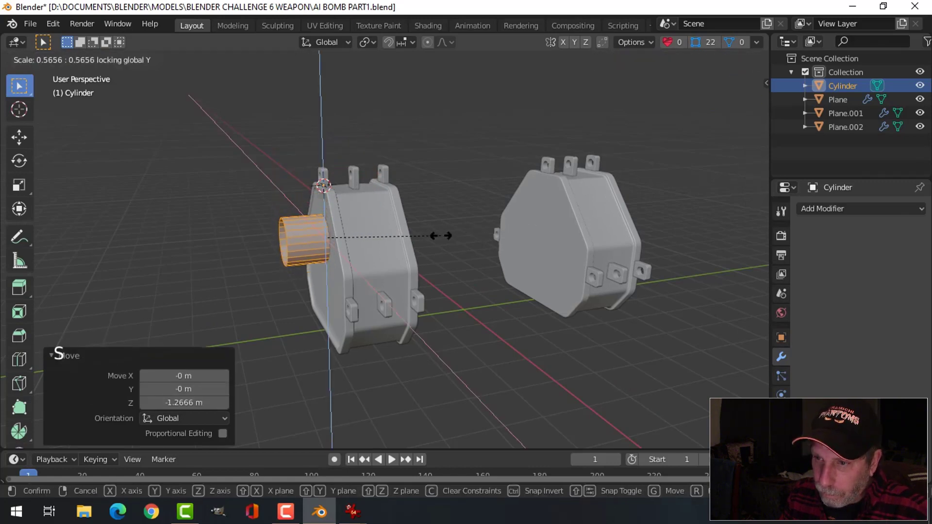
click(431, 237)
- Move the cylinder along Y to the inner face of the first end body and raise it slightly along Z
drag(380, 235, 475, 234)
middle_drag(551, 257, 422, 204)
drag(383, 178, 383, 154)
middle_drag(383, 154, 451, 209)
scroll(461, 214, up, 2)
- Extend the cylinder's open end edge loop about 2.72 m along Y to reach the opposite end body
key(alt+a)
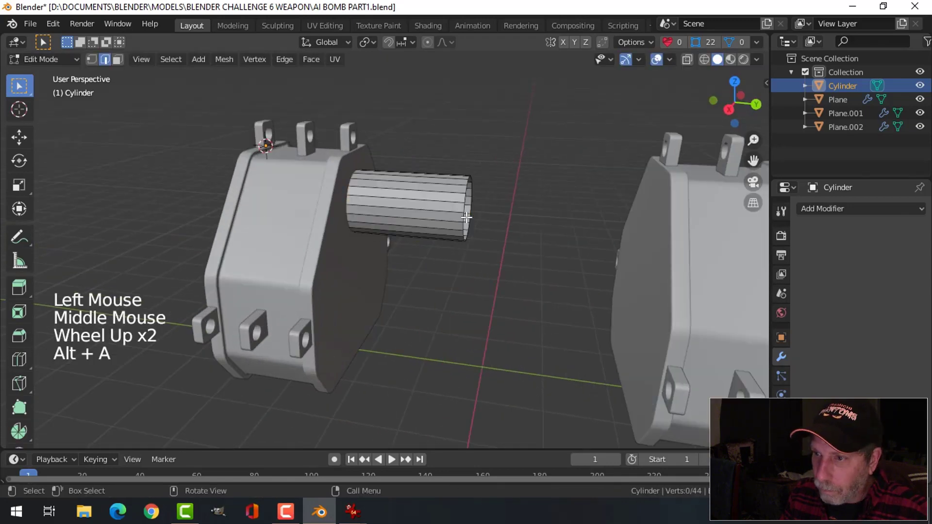
key(2)
alt+shift+click(467, 213)
drag(490, 208, 669, 236)
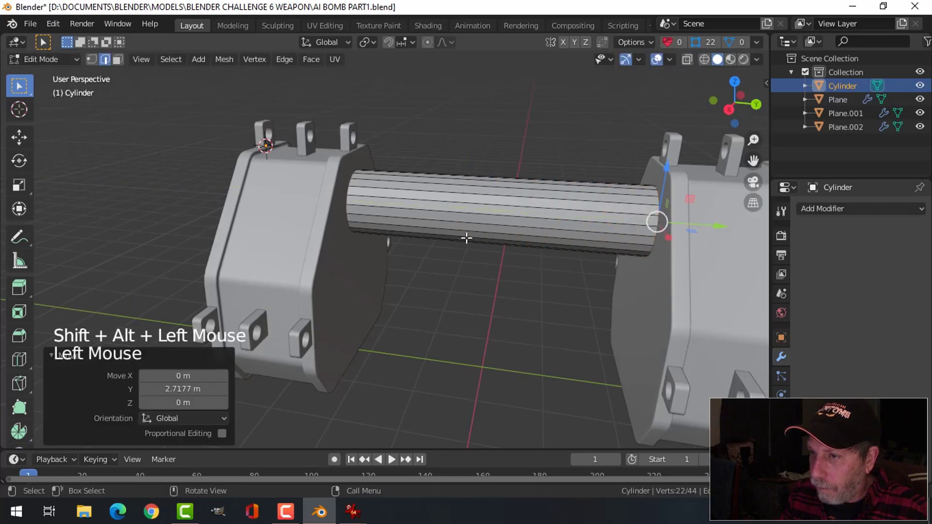
- Compare the tube between the end bodies with the jack-perry-ai-bomb.jpg reference image
key(Tab)
mouse_move(466, 237)
middle_down()
mouse_move(600, 289)
mouse_move(604, 226)
mouse_move(491, 218)
mouse_move(541, 246)
mouse_move(442, 266)
mouse_move(504, 241)
mouse_move(448, 242)
middle_up()
key(alt+a)
scroll(604, 226, down, 3)
scroll(532, 243, up, 3)
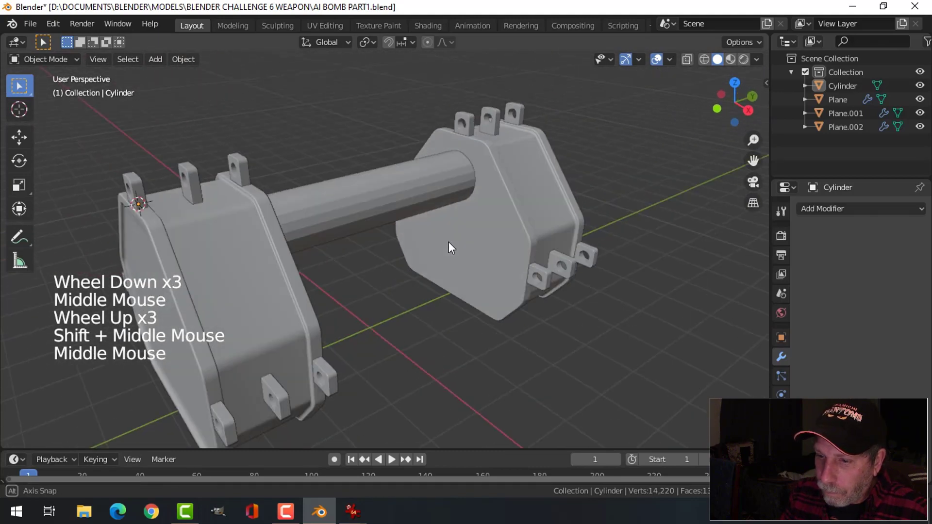
mouse_move(353, 511)
click(287, 460)
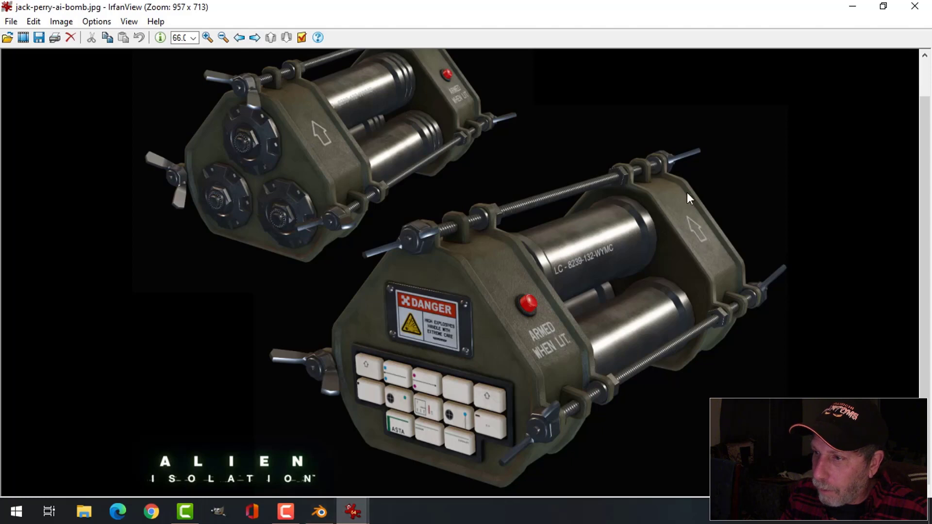
click(319, 511)
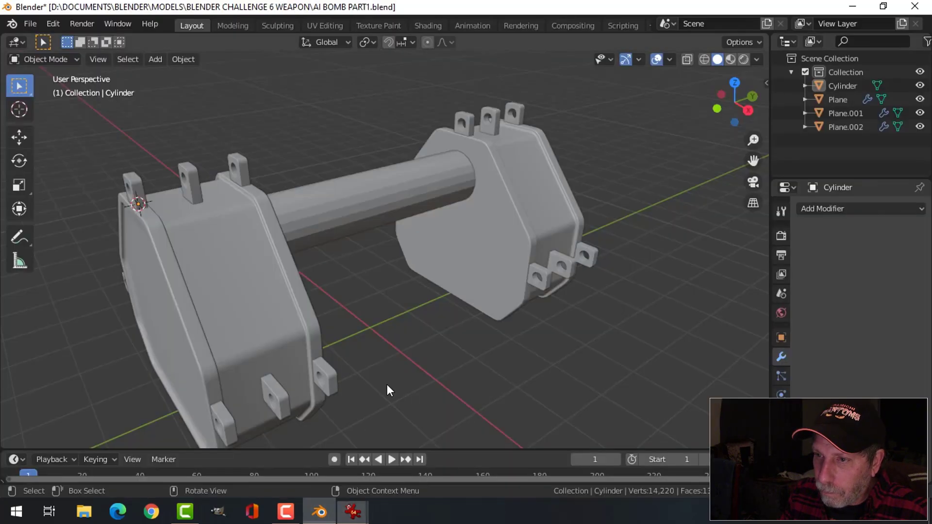
- Scale the tube's whole mesh by about 1.19, excluding the Y axis, and save the file
click(400, 193)
key(Tab)
key(a)
middle_drag(508, 219, 504, 221)
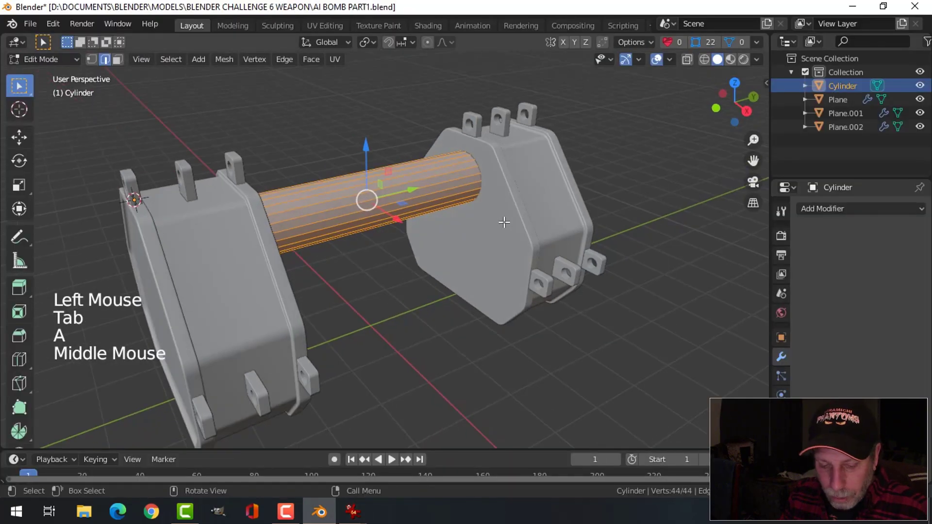
key(s)
key(shift+y)
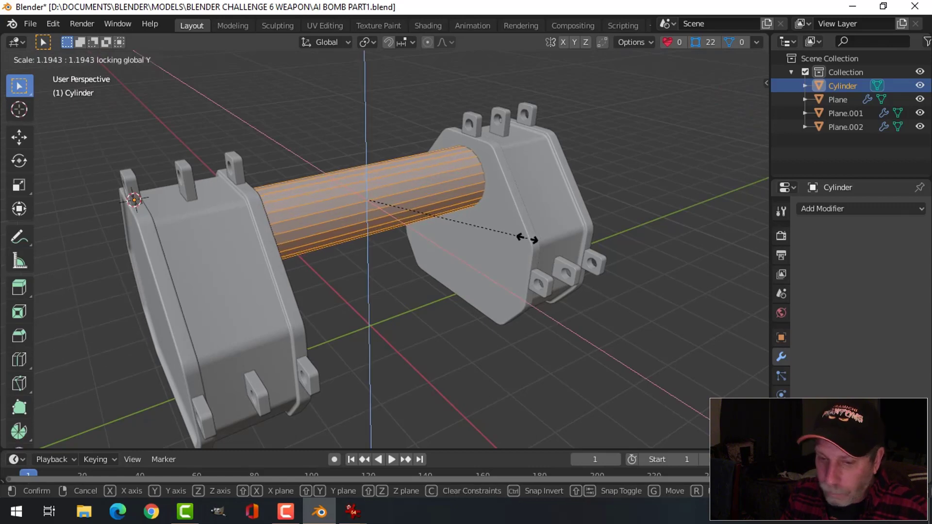
click(528, 239)
key(alt+a)
middle_drag(592, 211, 544, 210)
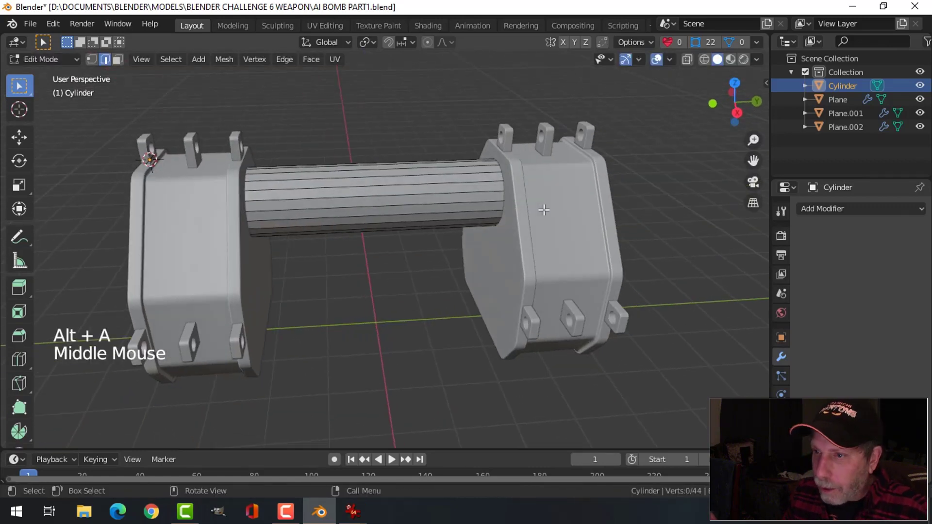
key(ctrl+s)
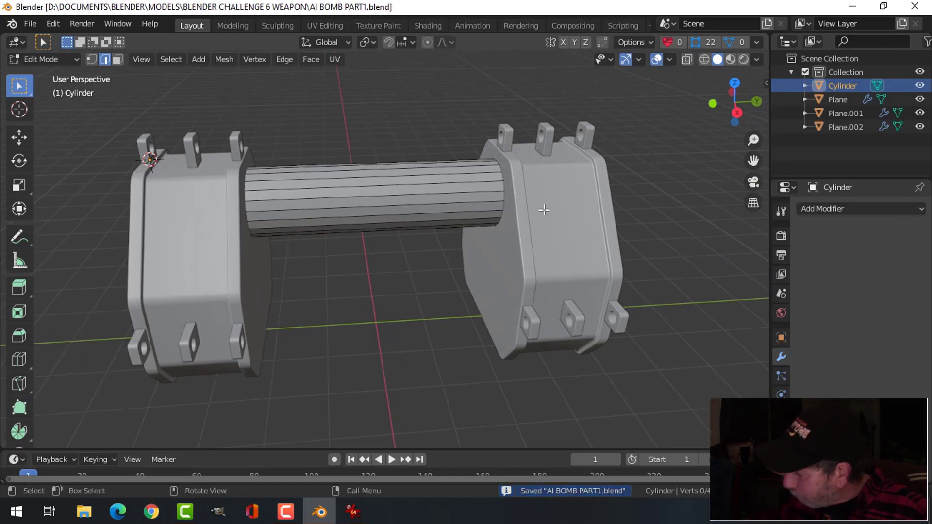
- View the model in right orthographic projection and study the tube ends in the jack-perry-ai-bomb.jpg reference image
key(KP_3)
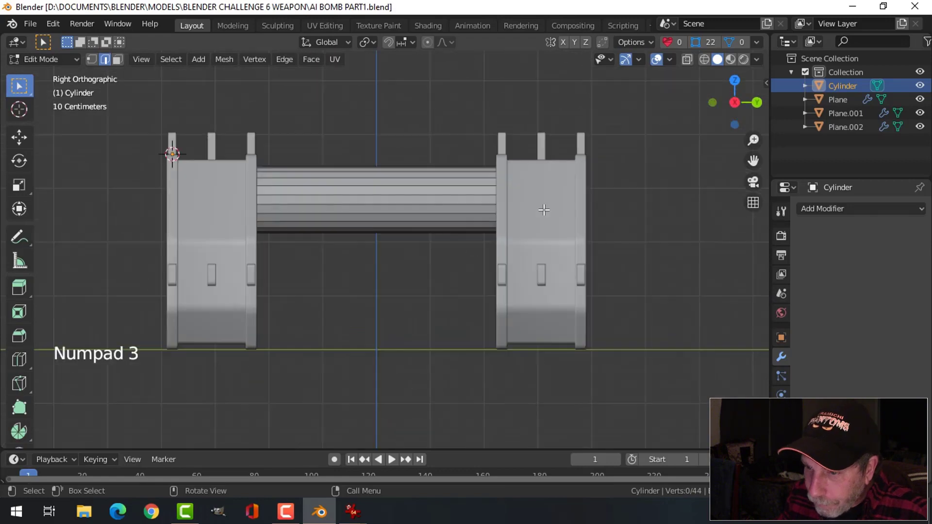
mouse_move(346, 513)
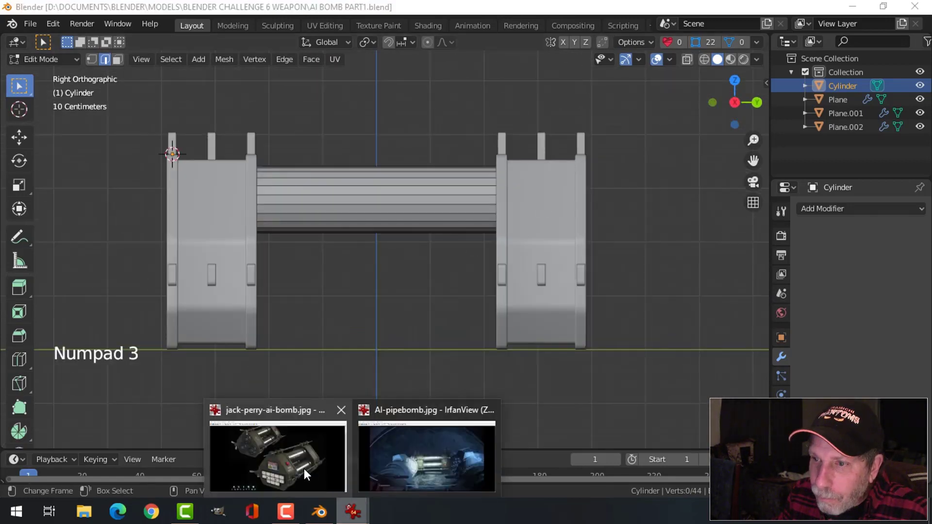
click(304, 468)
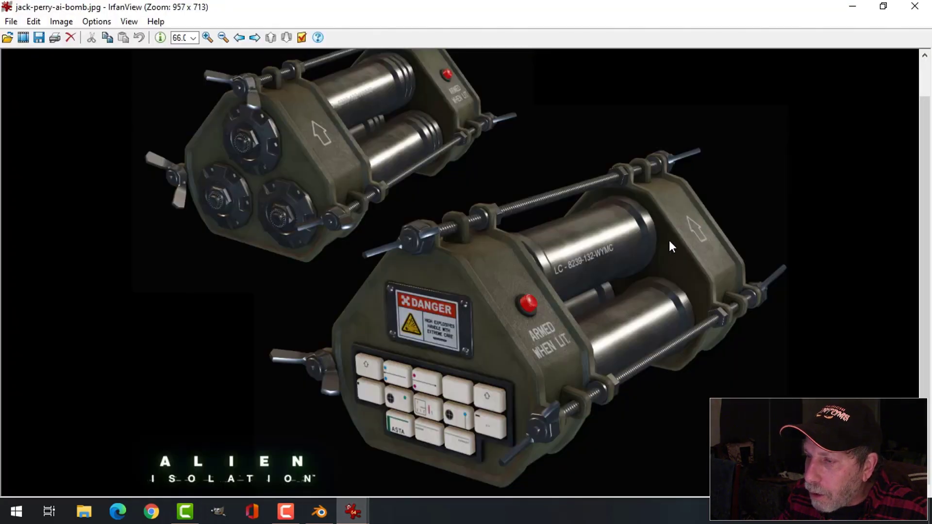
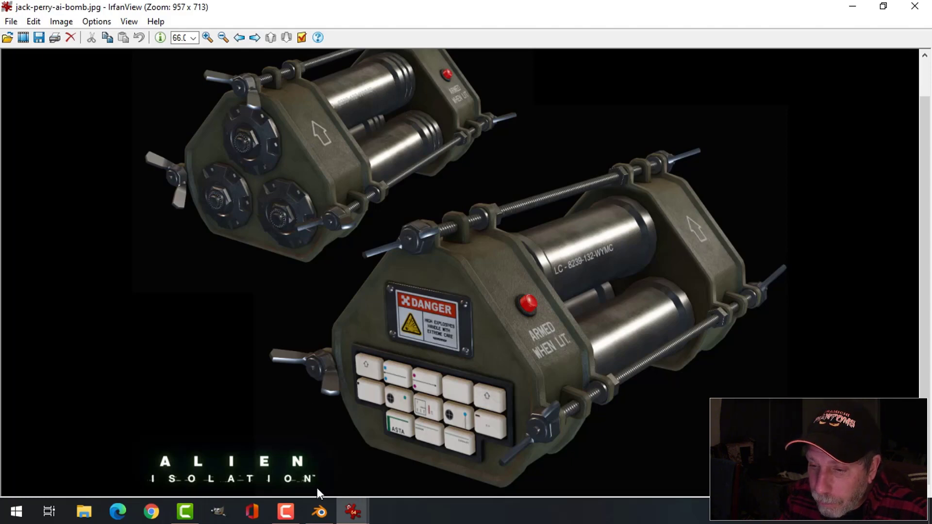
click(320, 512)
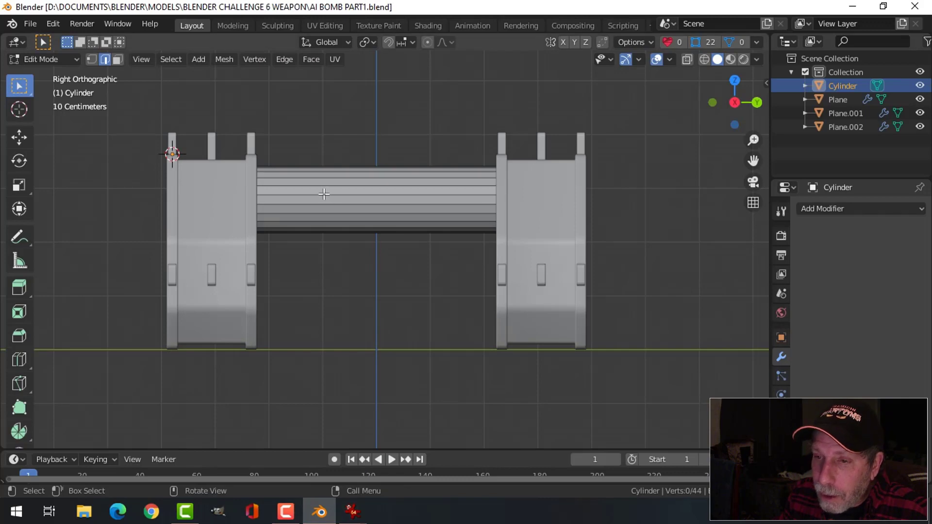
- Switch to wireframe shading and add a loop cut around the tube near the first end body, sliding it about -0.85
key(a)
key(z)
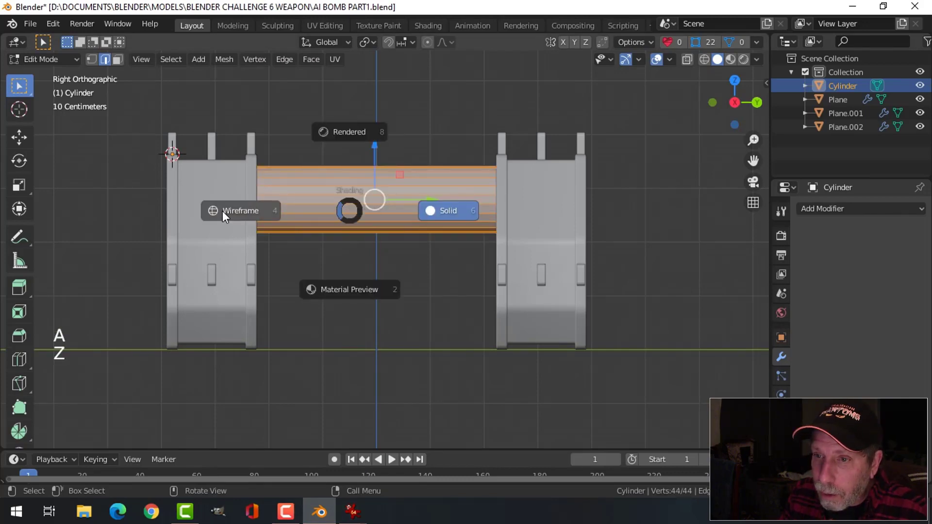
click(224, 211)
key(alt+a)
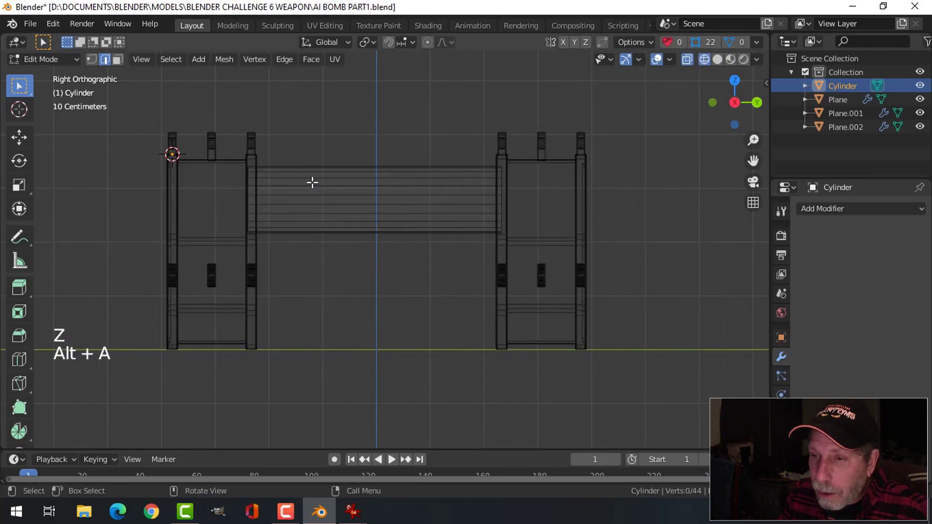
key(ctrl+r)
click(326, 178)
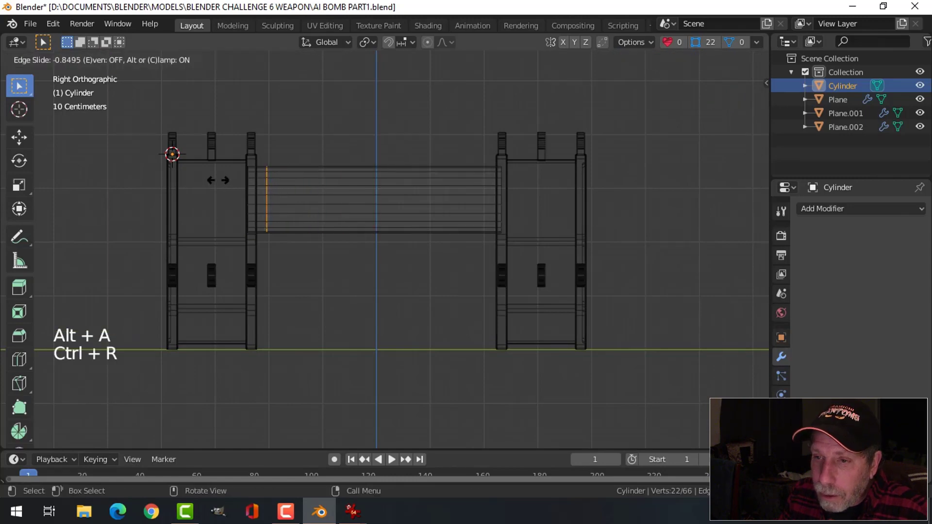
click(218, 180)
key(alt+a)
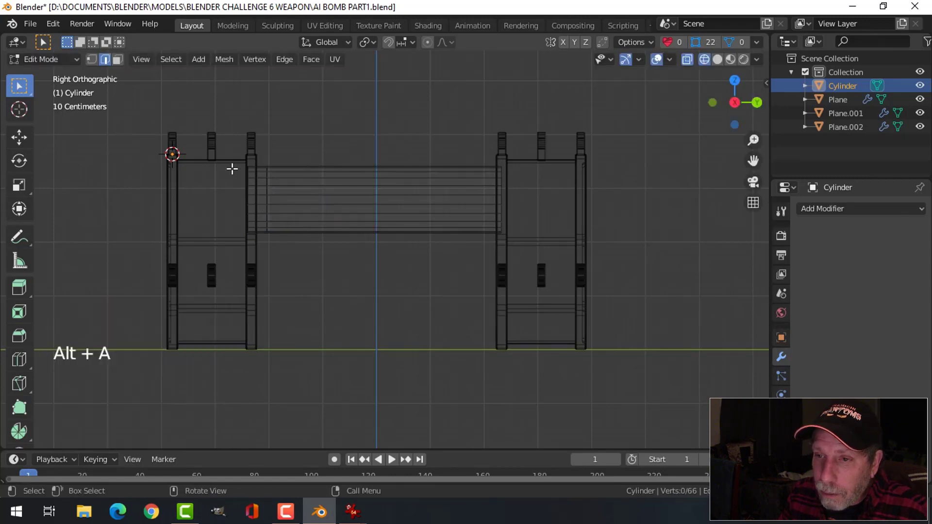
- Move the tube's end ring about 0.22 m along Y, just clear of the first end body, and scale it by 1.118
key(b)
drag(221, 138, 269, 264)
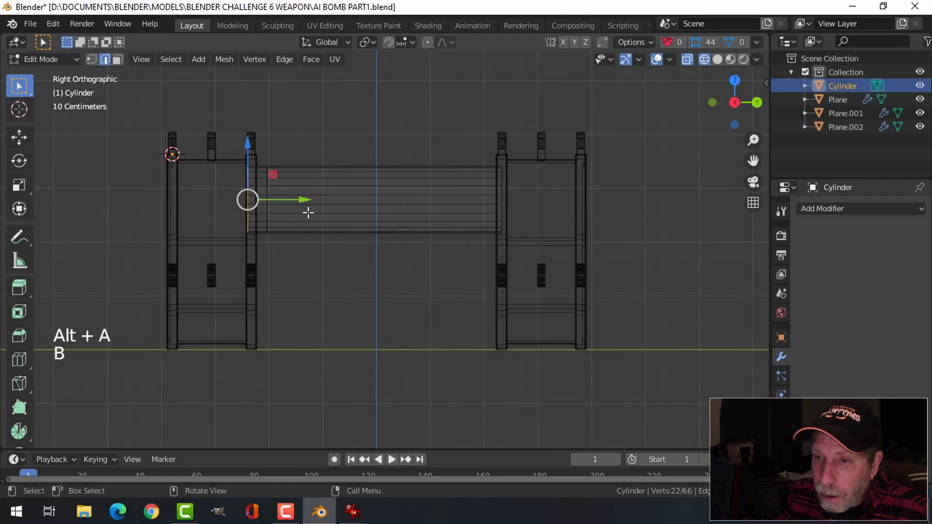
drag(301, 200, 316, 206)
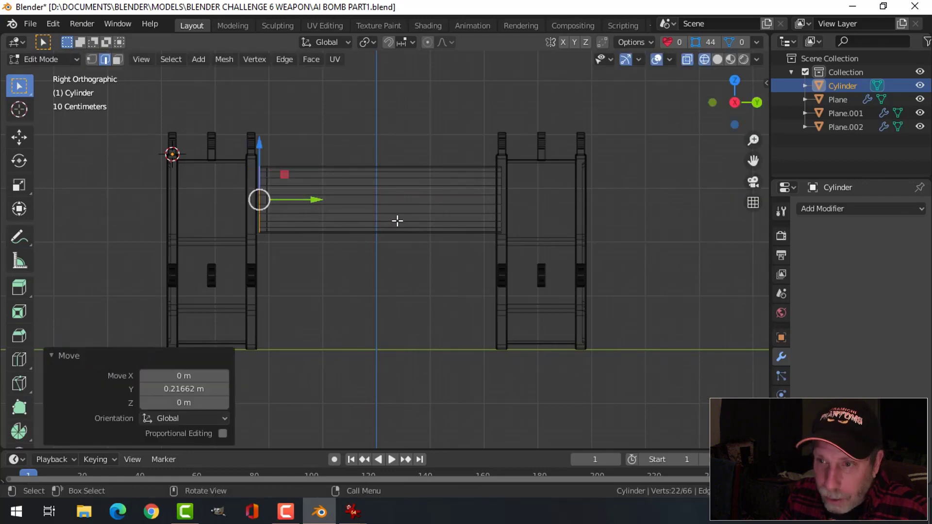
key(s)
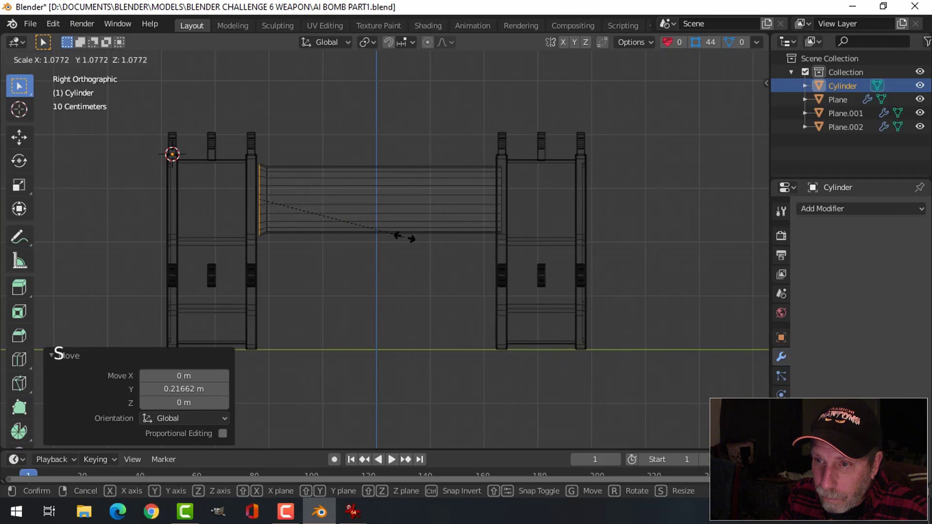
click(408, 244)
middle_drag(409, 218, 466, 219)
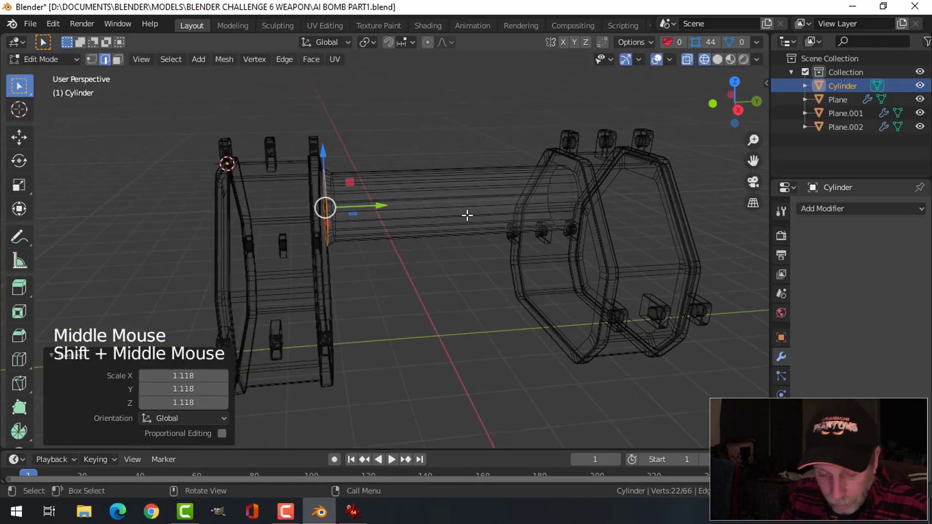
- Return to solid shading and extrude the tube's flared end ring about 0.14 m along negative Y toward the first end body
key(z)
mouse_move(524, 212)
middle_down()
mouse_move(494, 220)
mouse_move(536, 202)
mouse_move(541, 190)
mouse_move(535, 219)
middle_up()
scroll(494, 220, up, 3)
key(e)
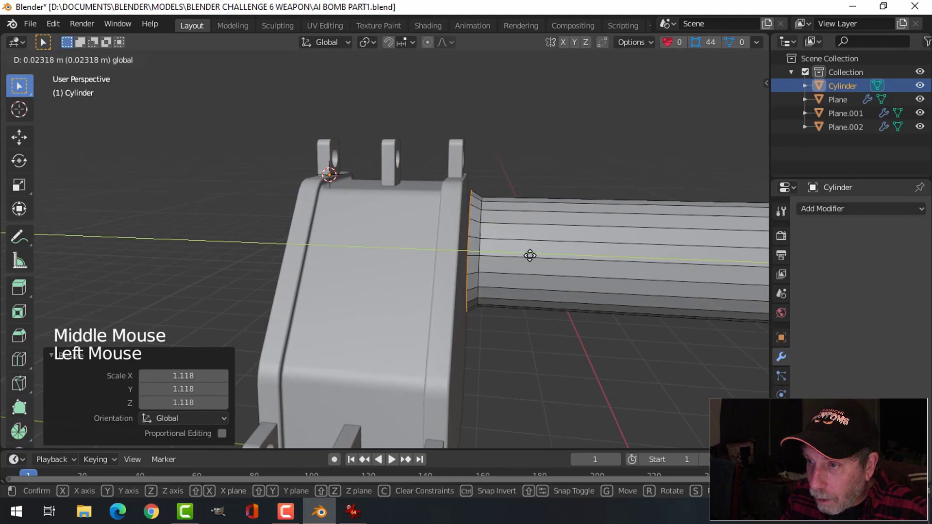
click(530, 253)
click(514, 249)
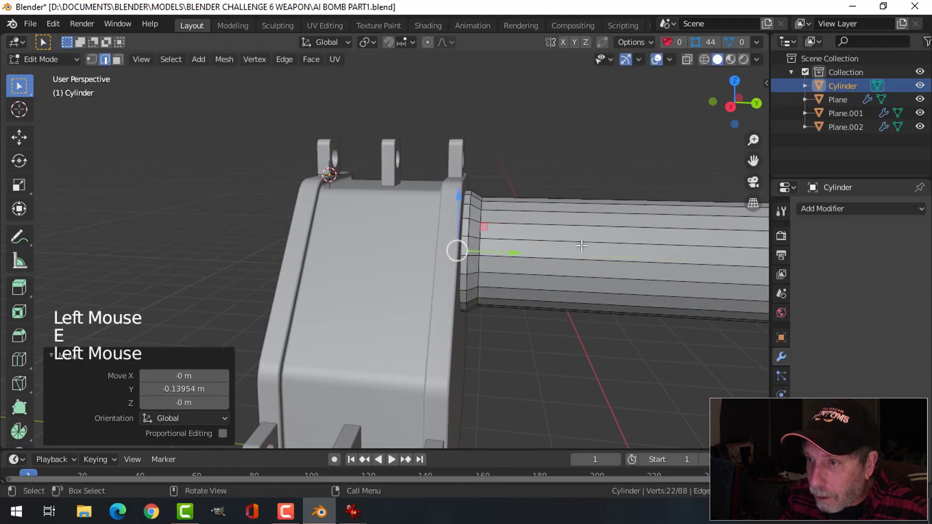
- Inspect the tube's flared end against the first end body in Object Mode from several angles
middle_drag(513, 250, 470, 258)
key(Tab)
middle_drag(501, 222, 485, 264)
scroll(577, 270, down, 1)
middle_drag(485, 265, 470, 252)
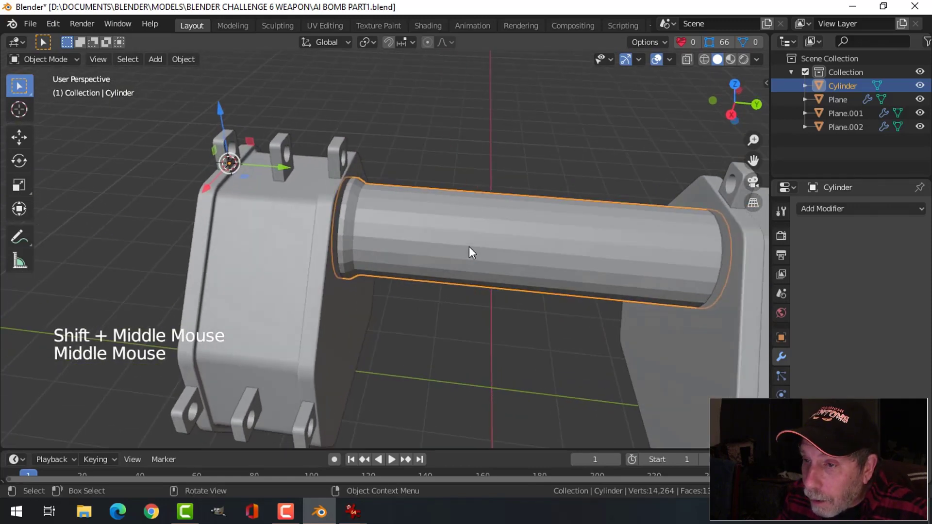
middle_drag(469, 249, 509, 238)
middle_drag(509, 238, 488, 227)
scroll(491, 232, down, 1)
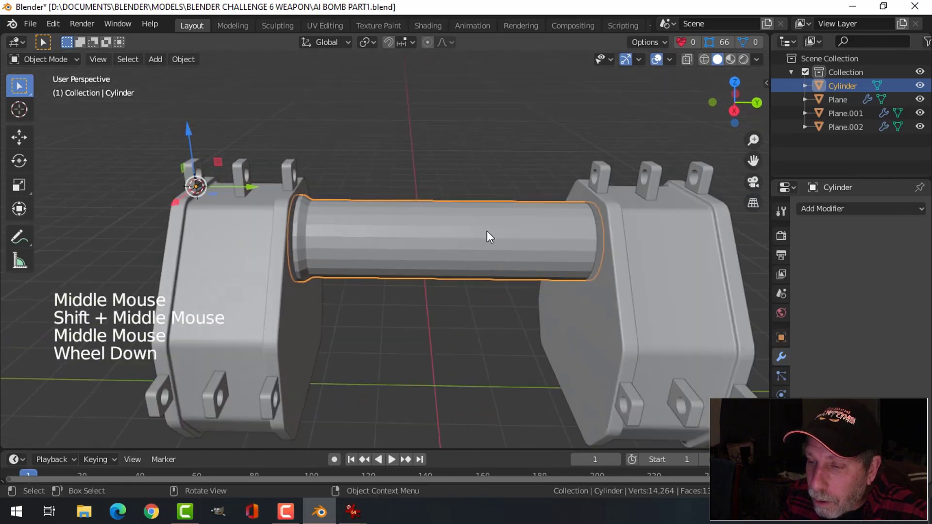
- Add a loop cut around the middle of the tube and clear the selection
key(Tab)
key(ctrl+r)
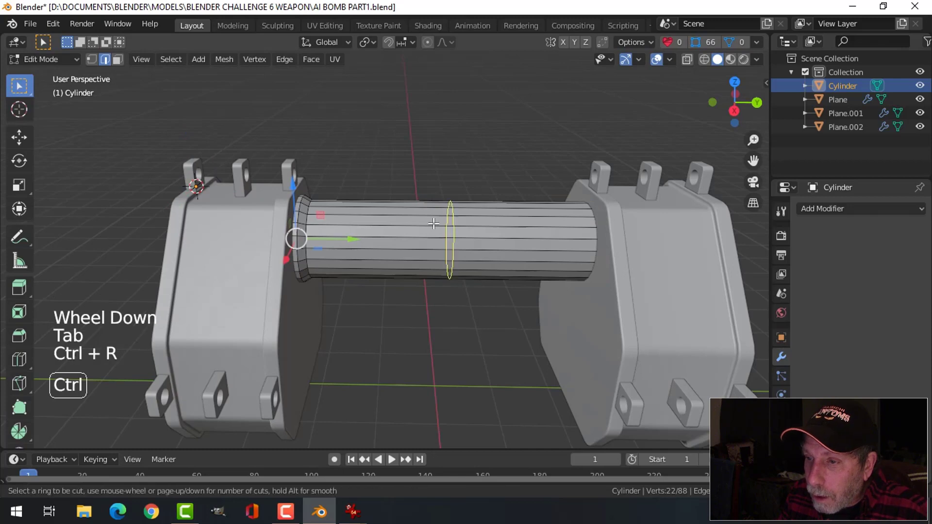
click(437, 229)
click(448, 240)
key(alt+a)
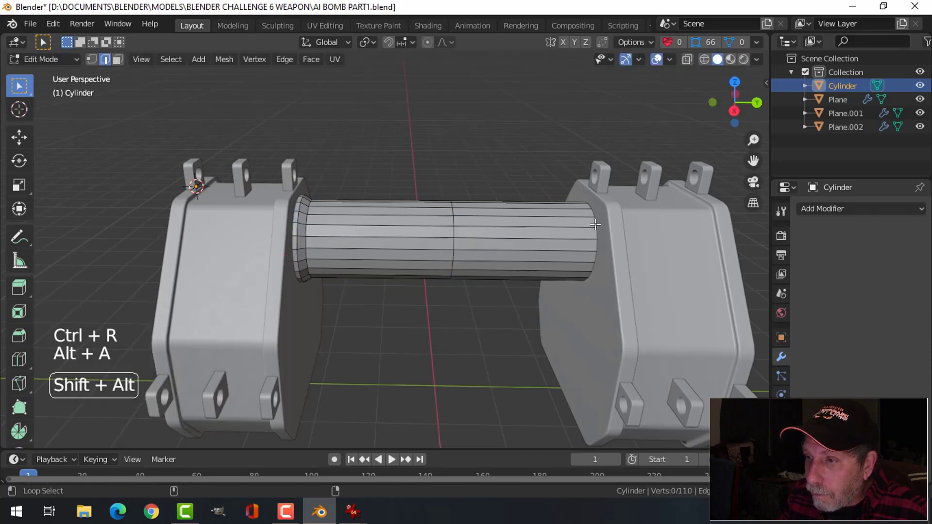
- Delete the plain end of the tube near the second end body in wireframe shading, leaving only the flared half
alt+shift+click(588, 215)
key(alt+a)
alt+shift+click(593, 214)
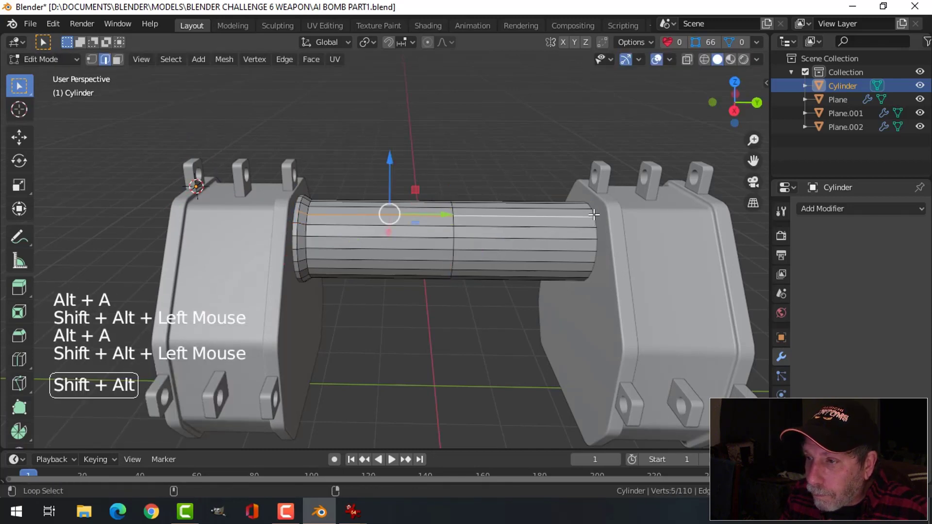
key(alt+a)
key(z)
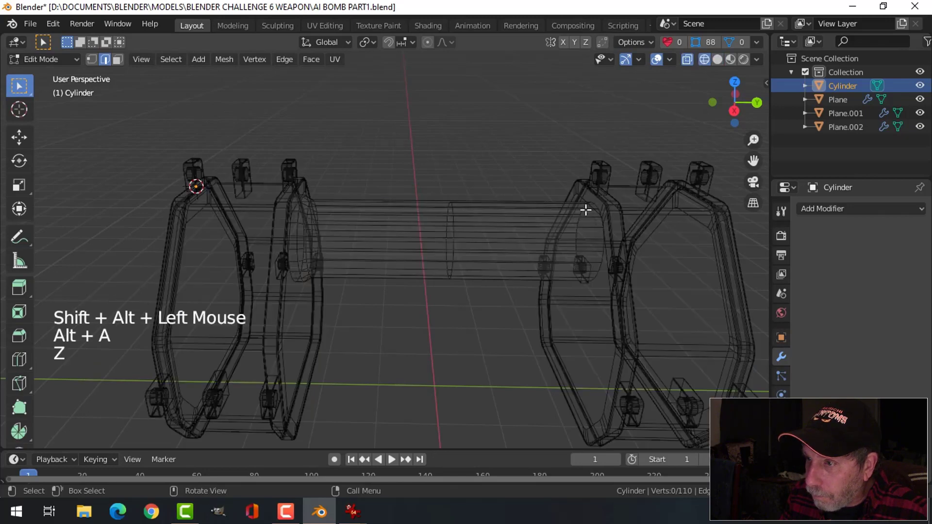
middle_drag(658, 226, 592, 195)
key(b)
drag(592, 191, 656, 368)
key(x)
click(633, 319)
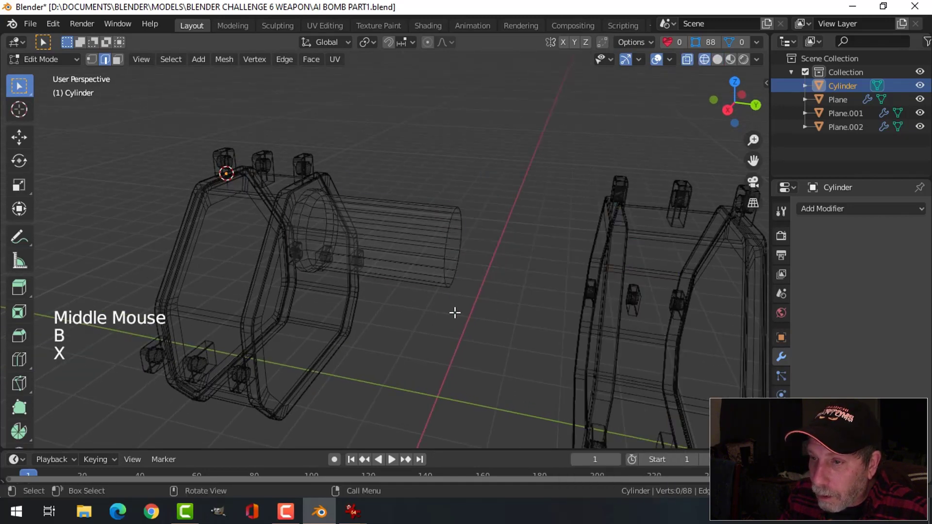
- Move the entire half tube about 0.31 m along Y away from the first end body and return to solid shading
key(a)
middle_drag(453, 312, 426, 277)
click(399, 241)
drag(400, 242, 419, 241)
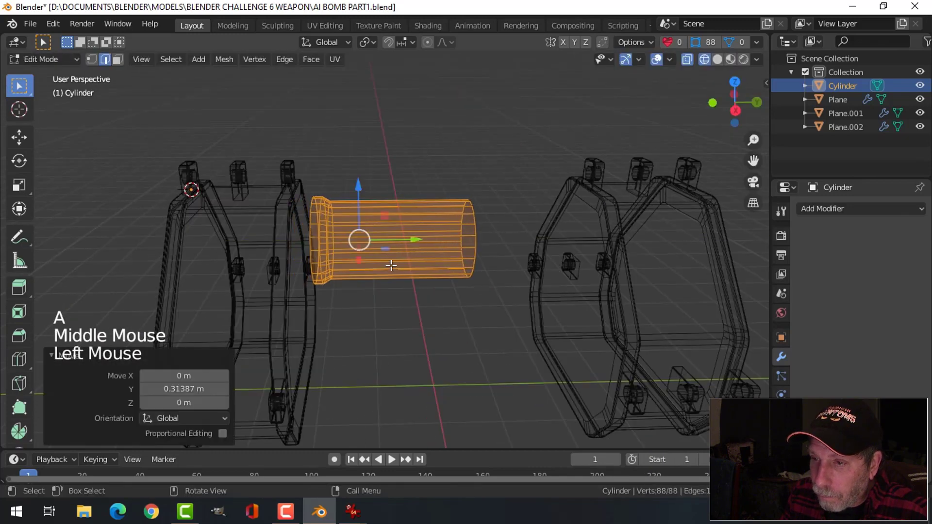
shift+middle_drag(418, 242, 468, 270)
key(alt+a)
key(z)
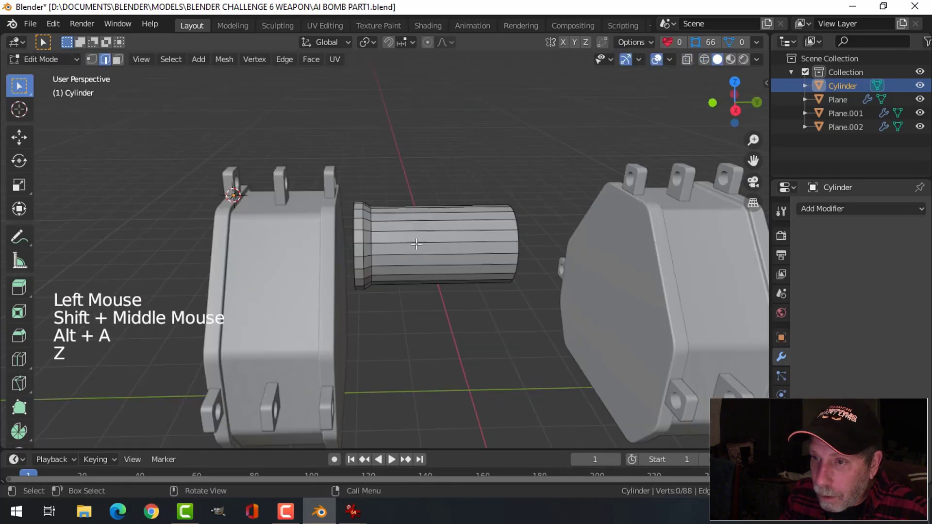
- Select the outermost face loop of the flared end and apply Shrink/Fatten with an offset of about -0.0157 m
middle_drag(416, 241, 401, 246)
scroll(400, 245, up, 2)
key(3)
scroll(316, 162, up, 3)
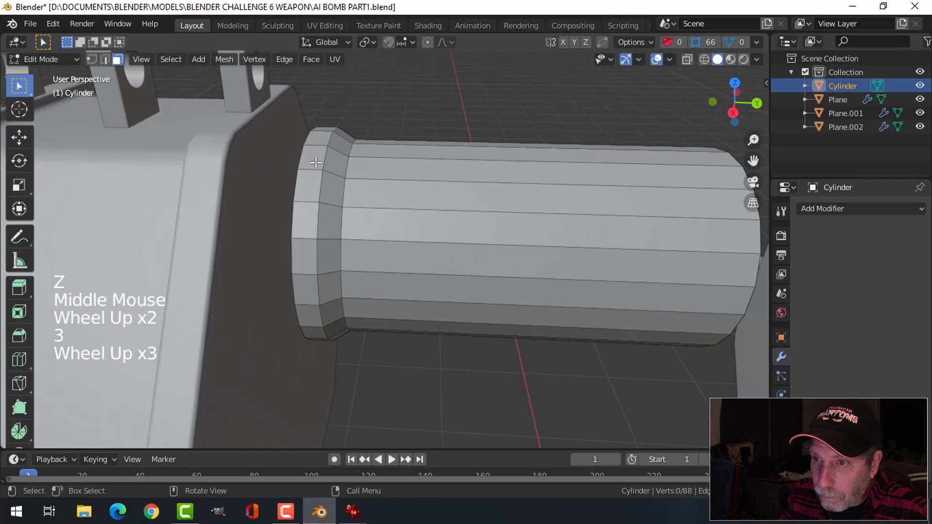
alt+shift+click(317, 149)
middle_drag(478, 191, 505, 191)
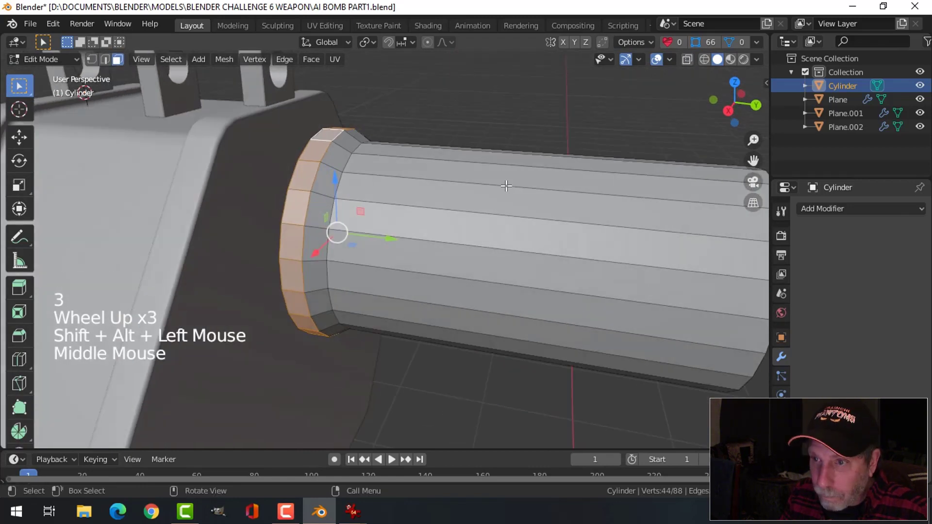
key(alt+s)
click(506, 173)
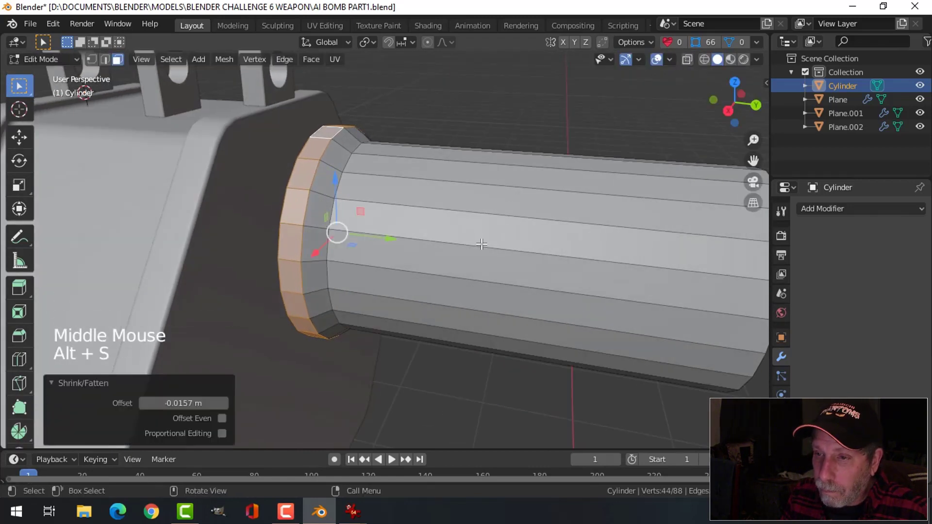
scroll(483, 241, down, 2)
key(alt+a)
- Duplicate the half tube, rotate the copy 180° about Z, and move it about 3.54 m along Y to the second end body
mouse_move(482, 241)
middle_down()
mouse_move(505, 240)
mouse_move(473, 243)
middle_up()
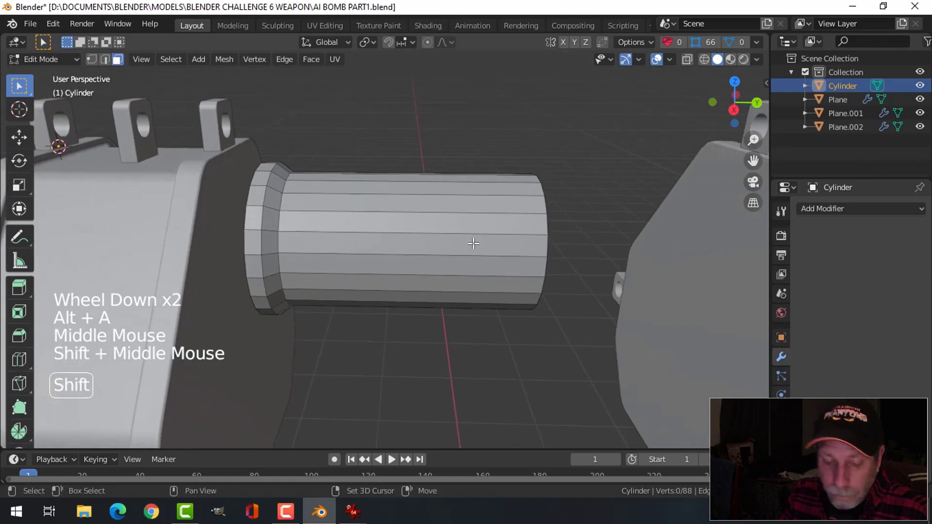
key(2)
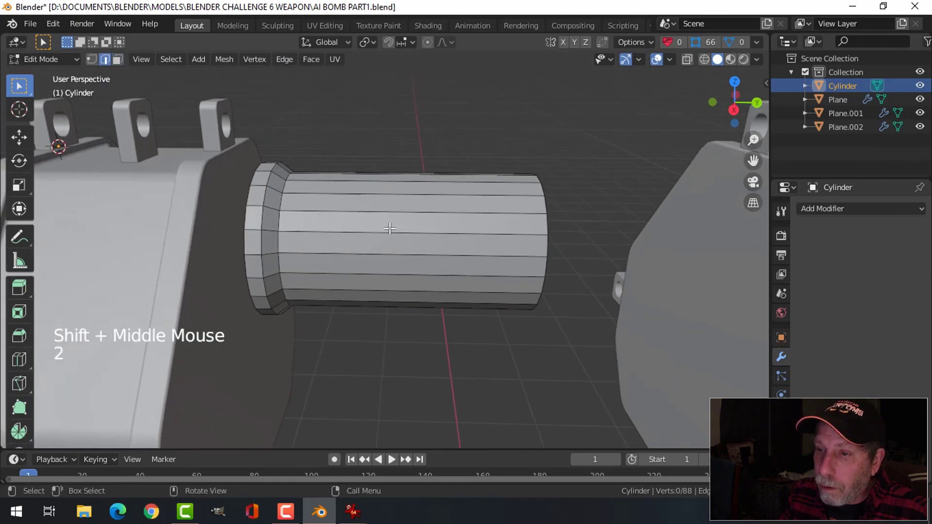
key(a)
scroll(389, 228, down, 3)
shift+middle_drag(445, 254, 415, 253)
key(shift+d)
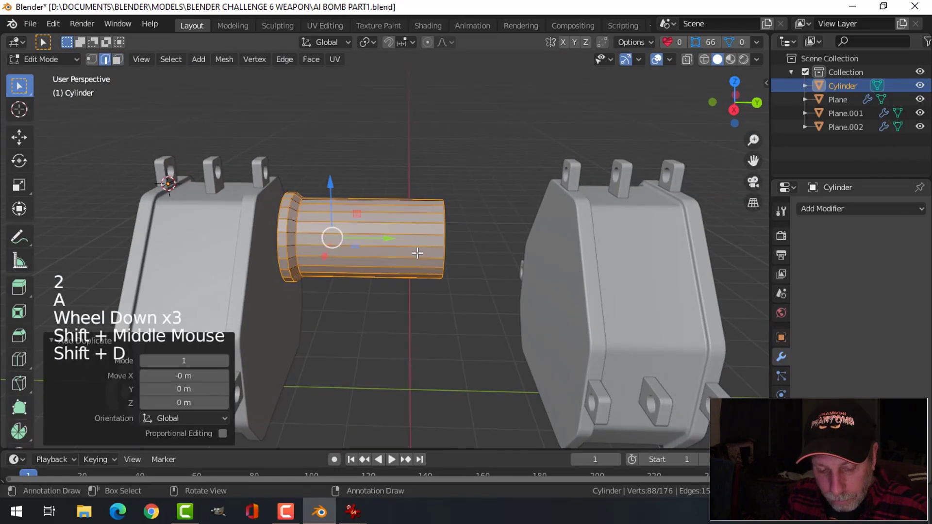
text(rz180)
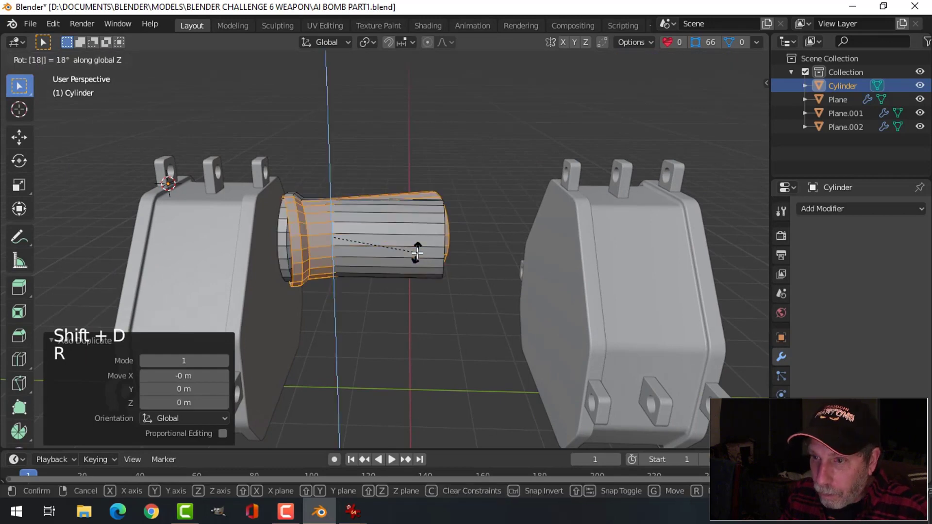
key(Return)
drag(386, 237, 602, 266)
shift+middle_drag(602, 266, 488, 250)
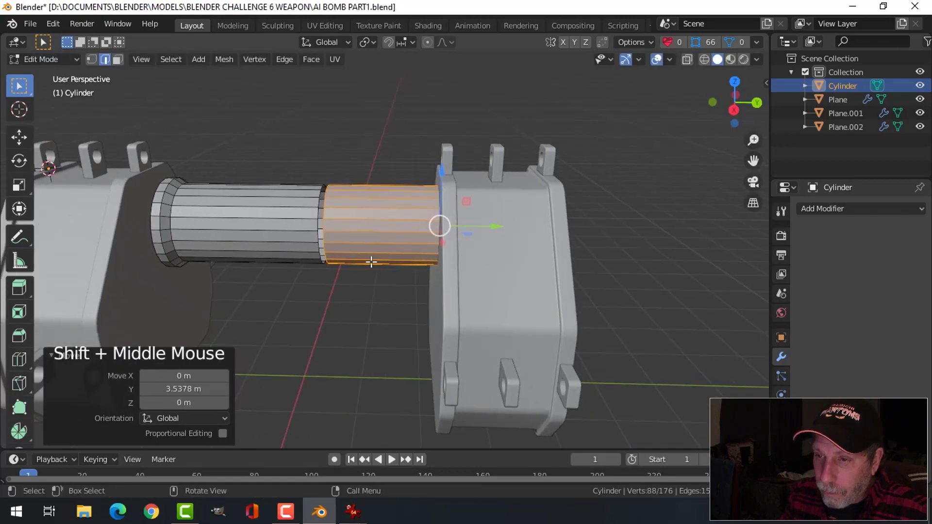
- Leave Edit Mode and isolate the tube object in local view
key(Tab)
key(slash)
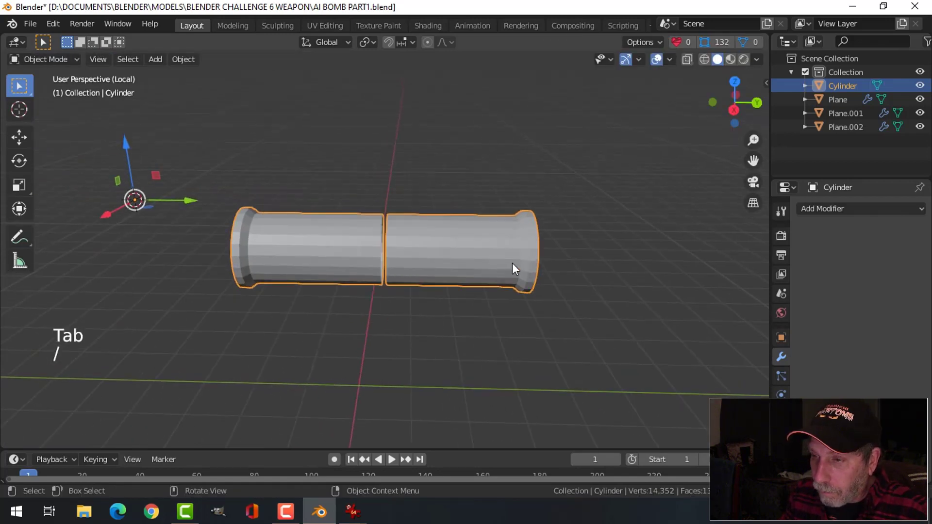
shift+middle_drag(514, 266, 437, 267)
scroll(462, 268, up, 3)
middle_drag(437, 268, 439, 241)
- Extrude the open end ring of the duplicated tube half inward, scaling it to 0.888
key(Tab)
alt+shift+click(395, 244)
key(e)
right_click(488, 239)
key(s)
click(479, 246)
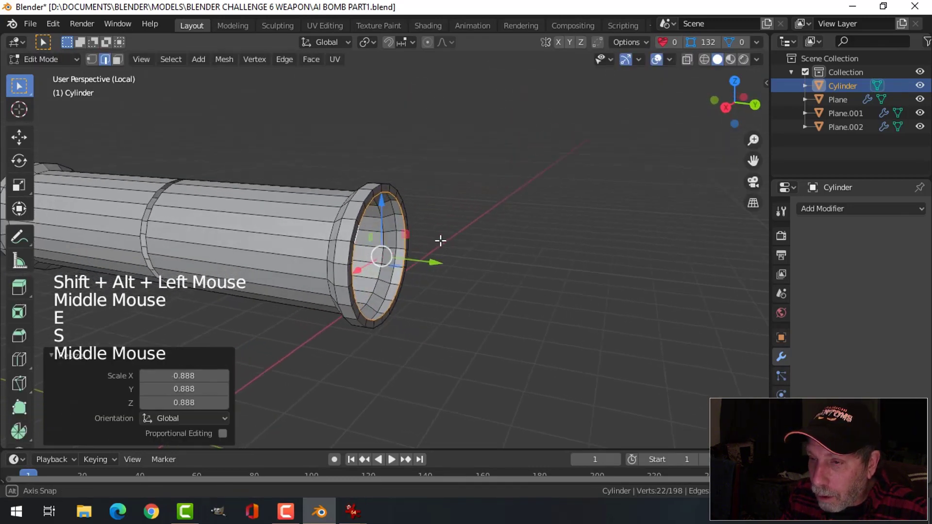
- Extrude the inset ring a short distance outward along Y to form a narrow neck
key(e)
right_click(455, 260)
drag(435, 264, 439, 264)
middle_drag(439, 264, 499, 268)
- Extrude and scale up the neck's end ring, and extrude it again along Y to form an end collar
key(e)
key(s)
click(502, 265)
key(e)
drag(451, 260, 461, 262)
scroll(427, 249, up, 4)
key(alt+a)
- Select the end collar's outer face loop and fatten it toward the flared rim's diameter in back orthographic view
key(3)
alt+shift+click(416, 155)
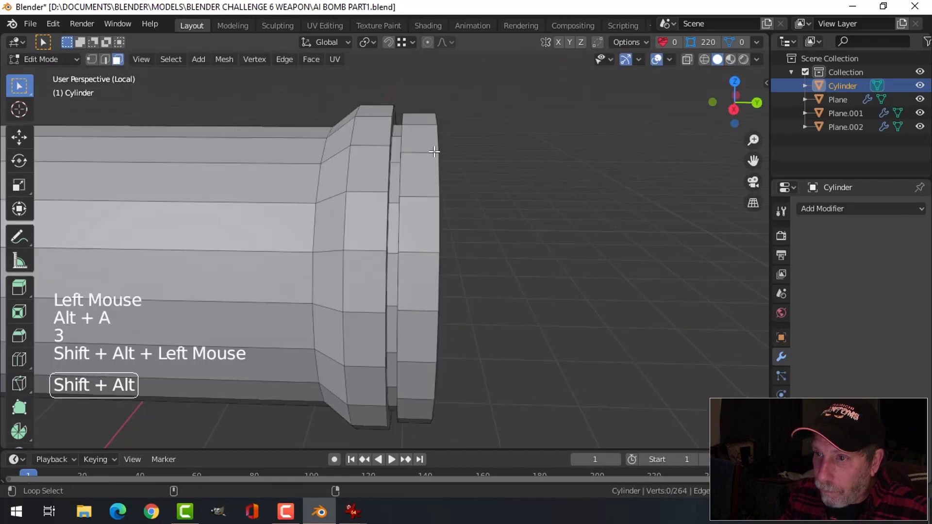
middle_drag(531, 170, 495, 174)
key(KP_1)
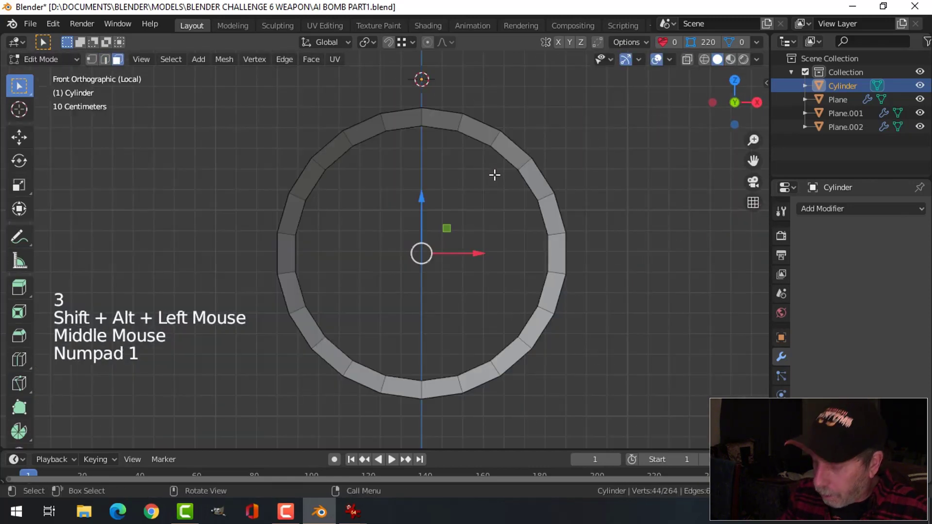
key(ctrl+KP_1)
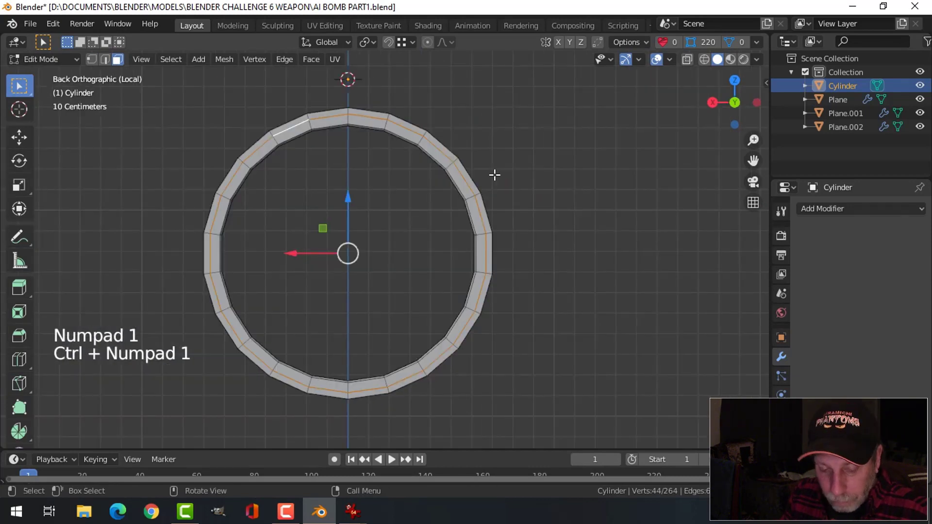
key(alt+s)
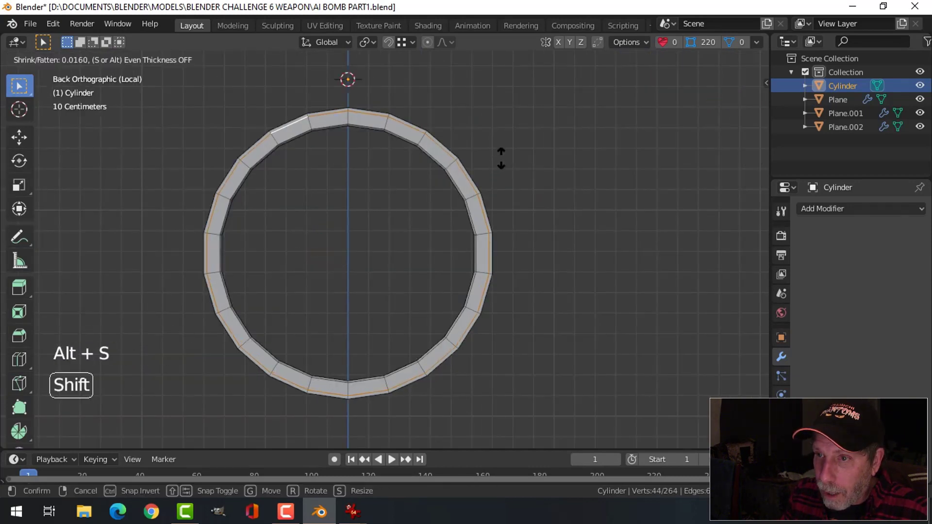
- Fatten the selected band around the tube's end by about 0.016
click(499, 154)
key(alt+a)
middle_drag(466, 158, 485, 164)
- Extrude the outer rim edge loop of the tube's end inward, scaling it to about 0.923
alt+shift+click(487, 166)
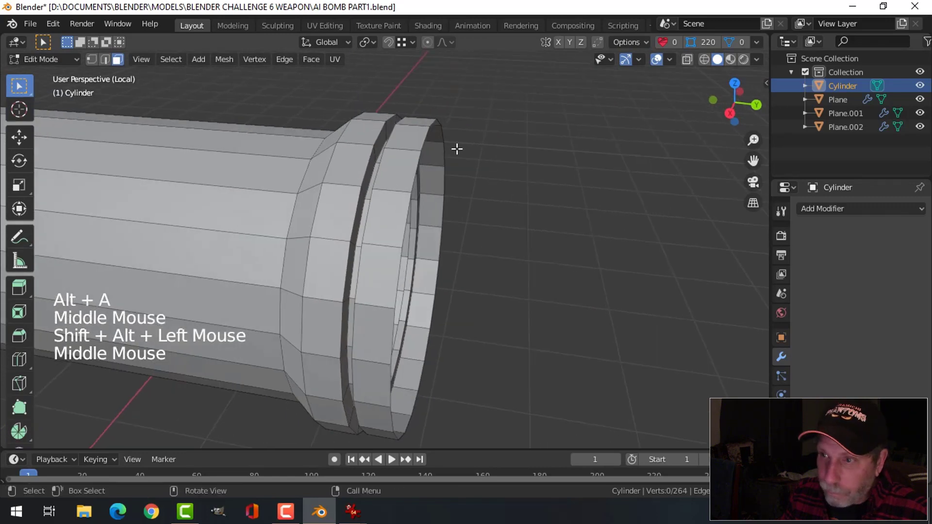
key(2)
alt+shift+click(418, 147)
key(alt+a)
alt+shift+click(436, 142)
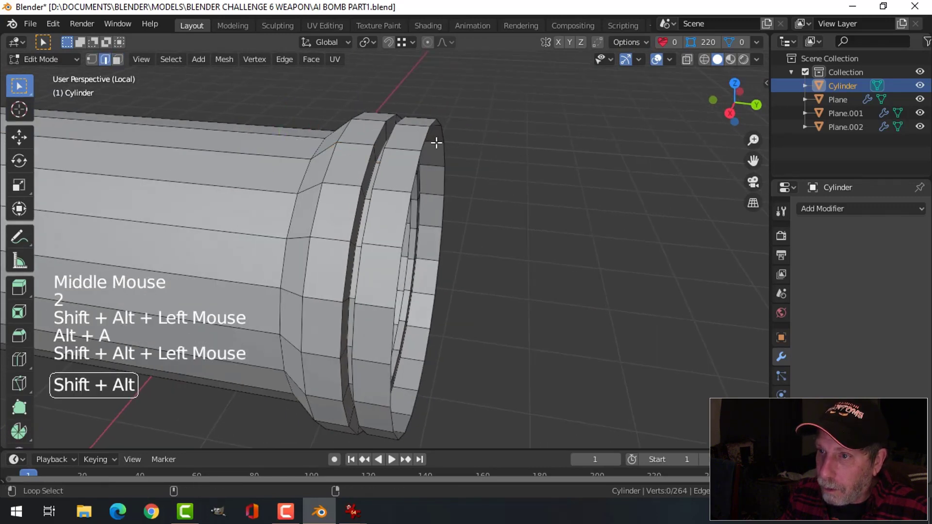
middle_drag(578, 163, 525, 163)
key(e)
key(s)
click(541, 179)
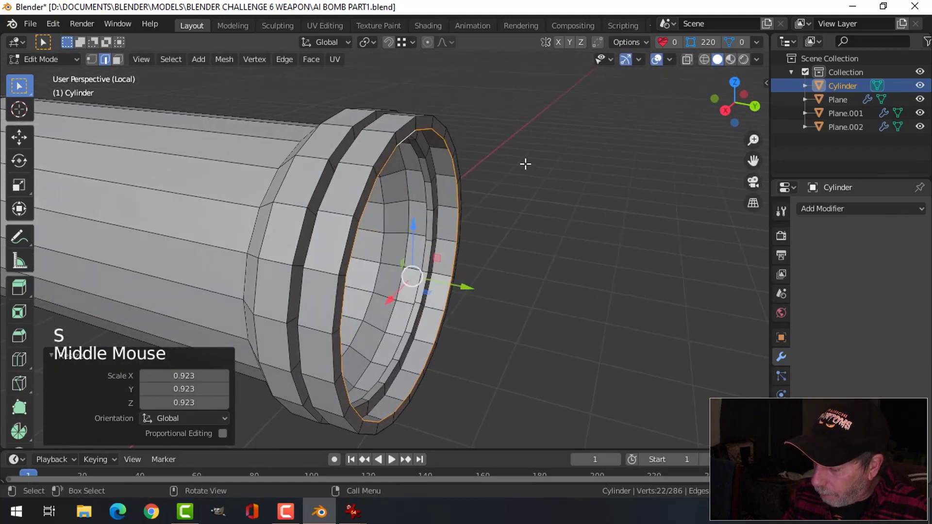
- In wireframe back view, scale the inner rim loop down further to about 0.976
key(ctrl+KP_1)
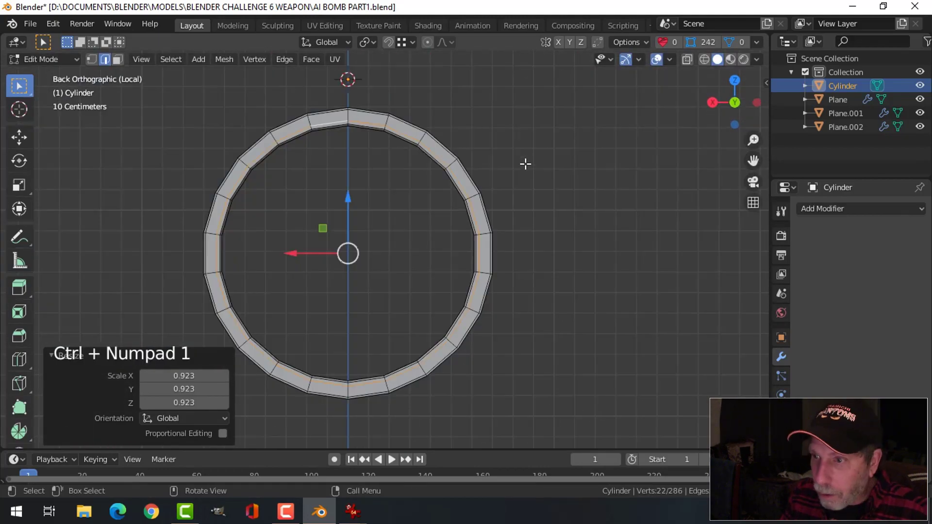
key(z)
click(418, 164)
shift+middle_drag(430, 127, 487, 127)
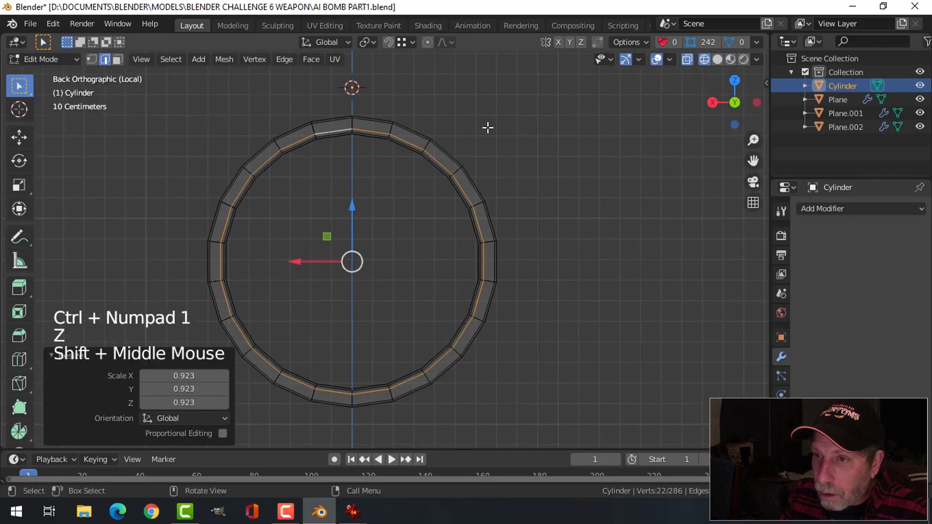
scroll(514, 126, up, 1)
key(s)
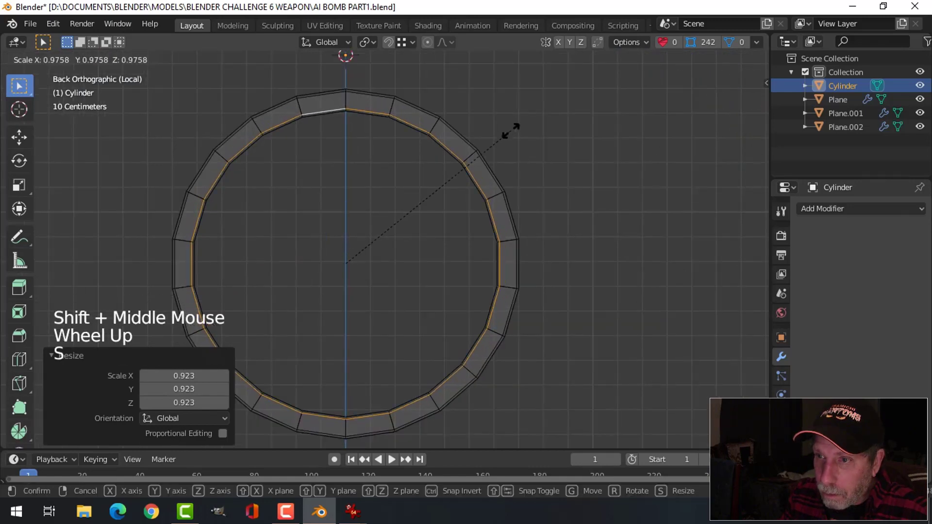
click(507, 134)
- Extrude the inner rim loop about 0.036 m outward along Y, then extrude it again scaled up to about 1.116
middle_drag(501, 137, 585, 193)
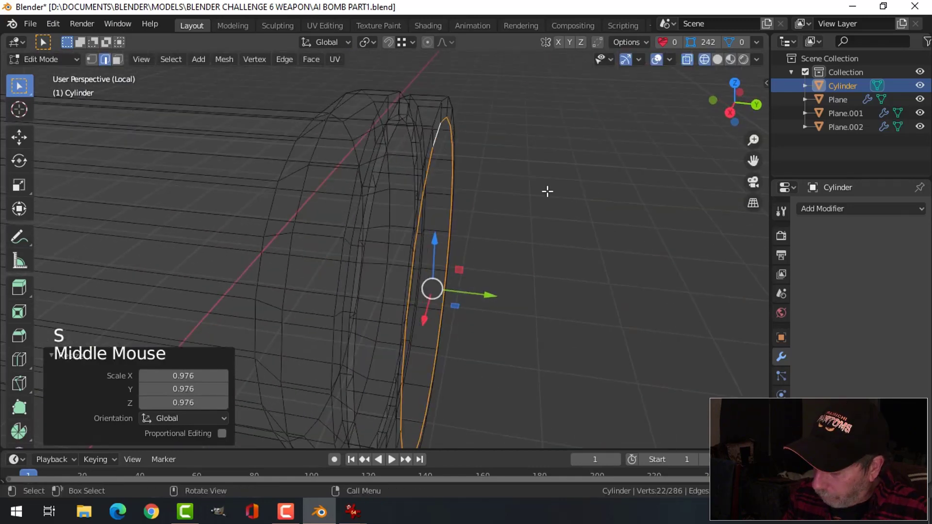
key(KP_3)
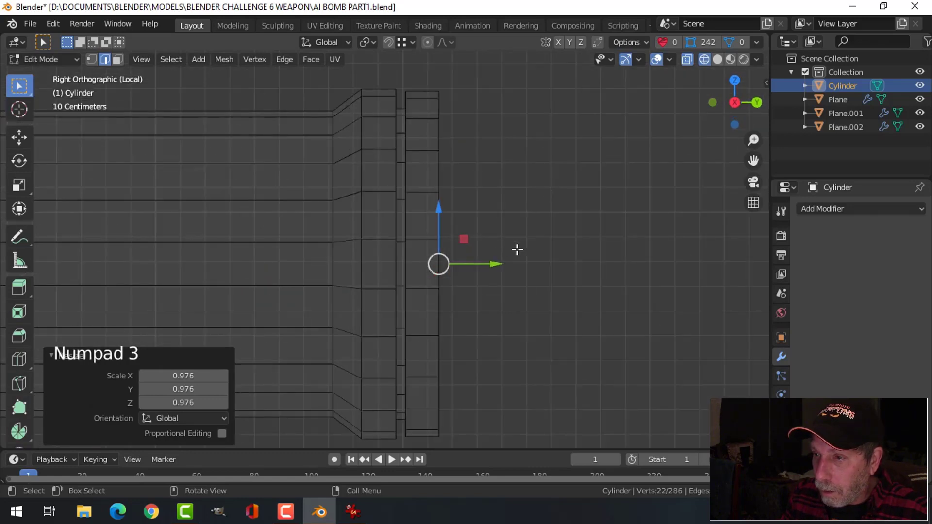
key(e)
drag(495, 262, 507, 264)
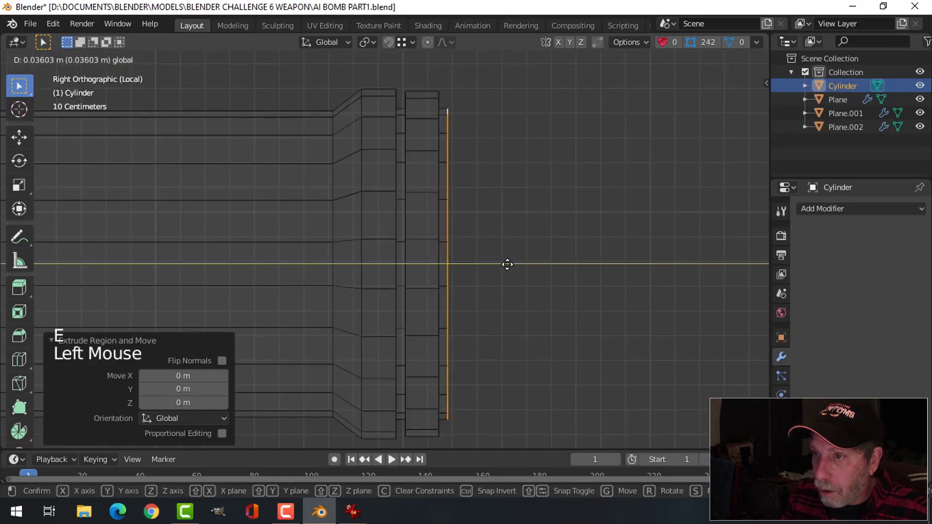
key(e)
key(s)
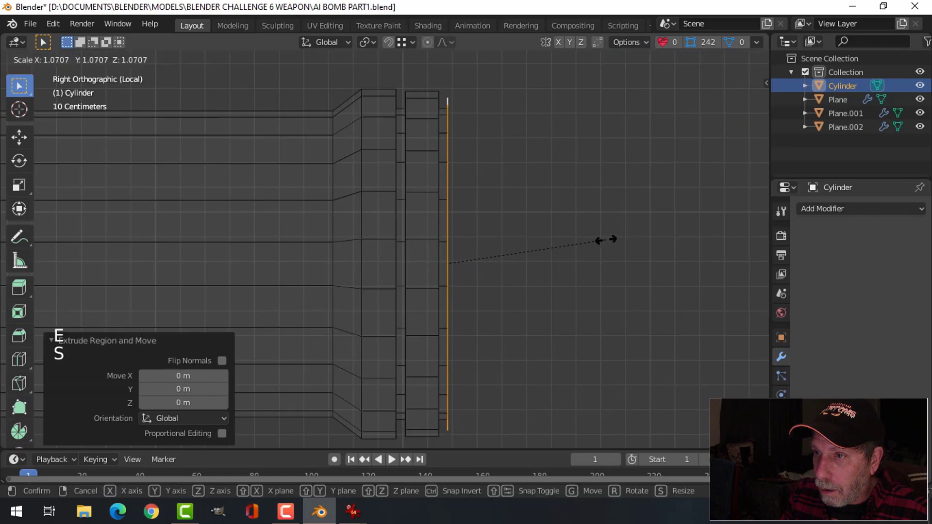
click(614, 240)
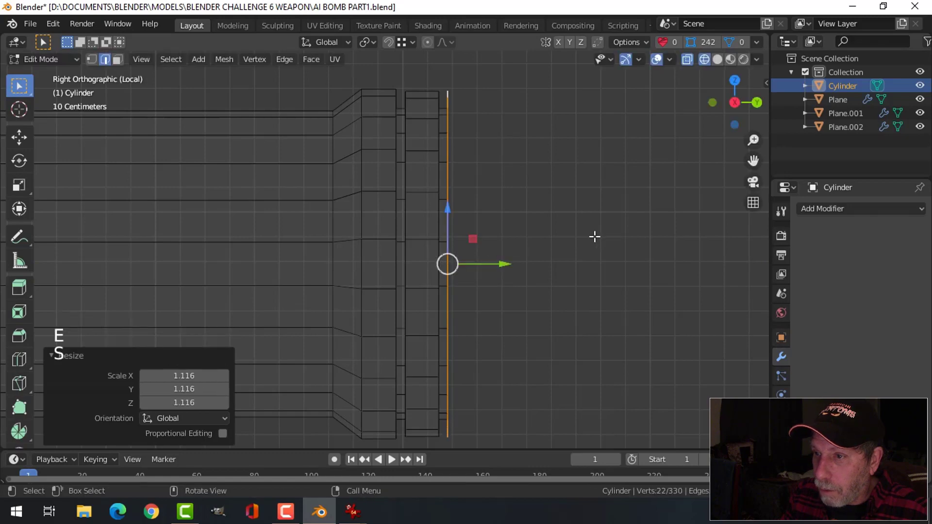
- Extrude the enlarged rim about 0.18 m along Y to form another raised band at the tube's end
key(e)
drag(522, 264, 558, 269)
scroll(547, 237, down, 2)
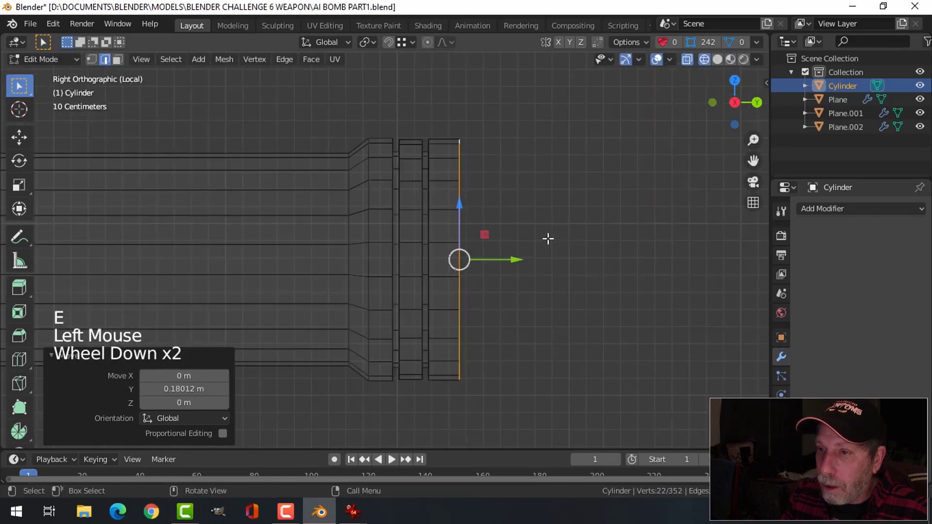
middle_drag(547, 238, 566, 255)
key(z)
scroll(557, 222, down, 3)
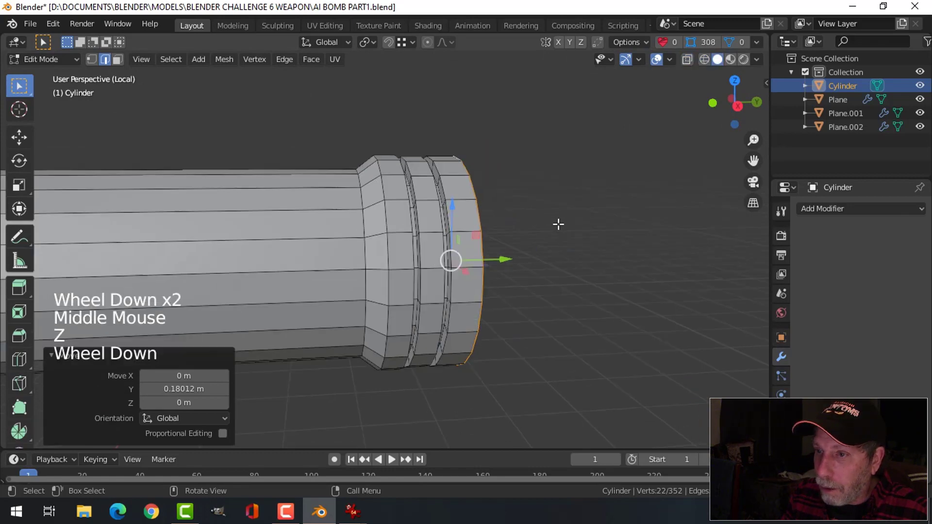
middle_drag(557, 222, 545, 254)
scroll(514, 261, up, 2)
key(Tab)
scroll(514, 253, down, 2)
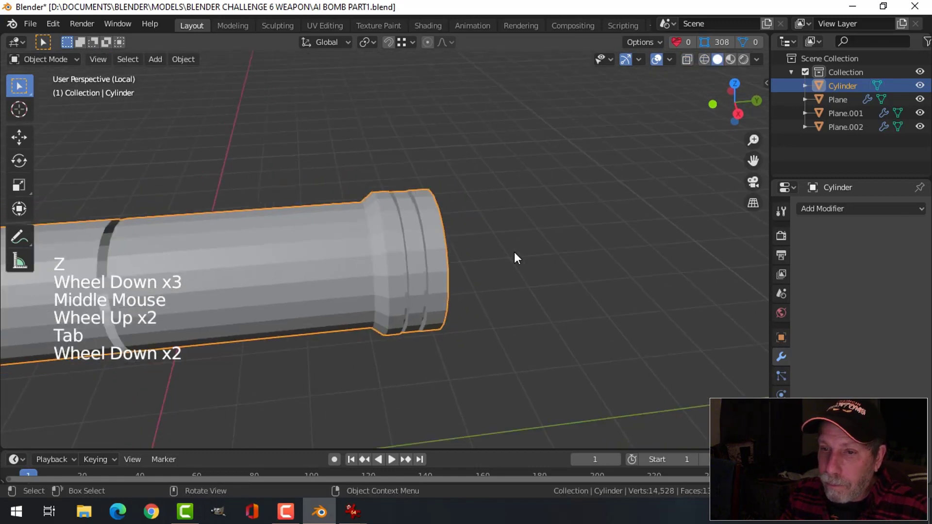
- Bridge the two open edge loops across the gap in the middle of the tube
shift+middle_drag(254, 248, 319, 249)
click(265, 263)
key(Tab)
shift+middle_drag(264, 263, 337, 262)
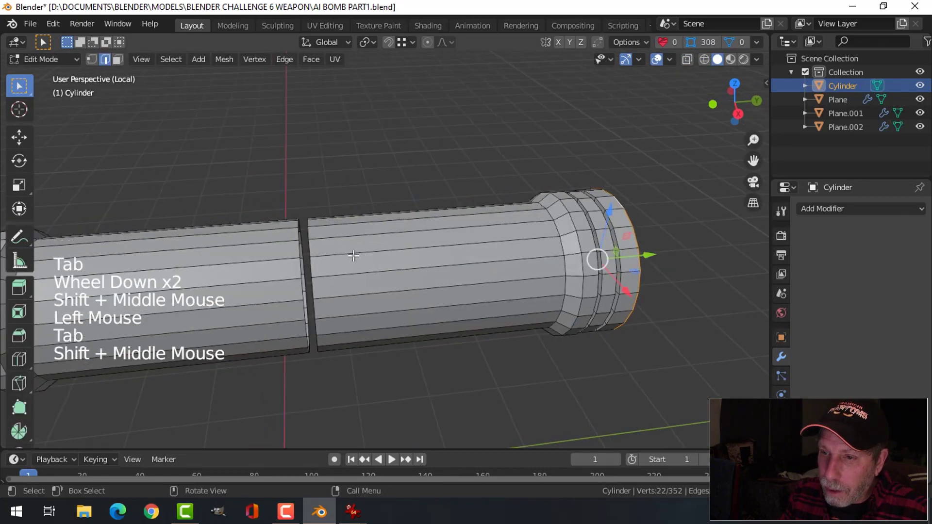
key(alt+a)
alt+shift+click(308, 248)
alt+shift+click(297, 236)
middle_drag(297, 235, 364, 244)
key(ctrl+e)
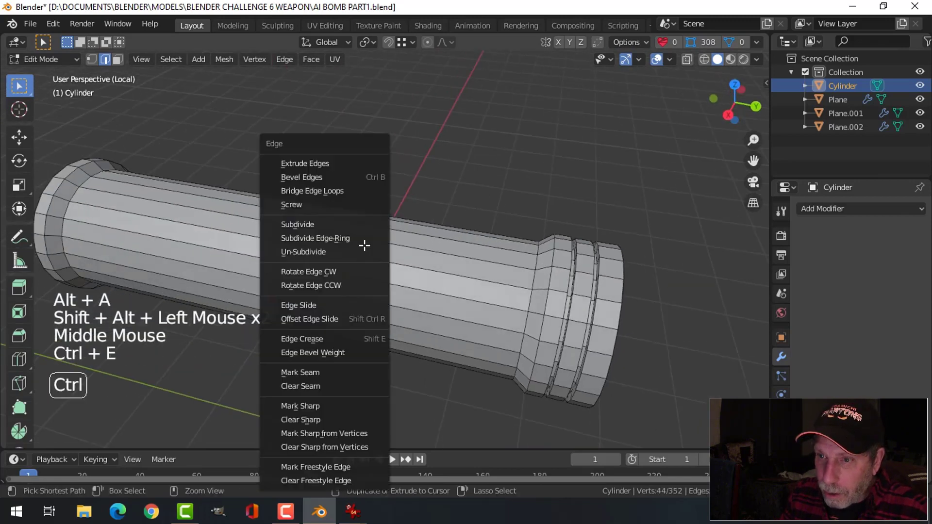
click(329, 190)
key(alt+a)
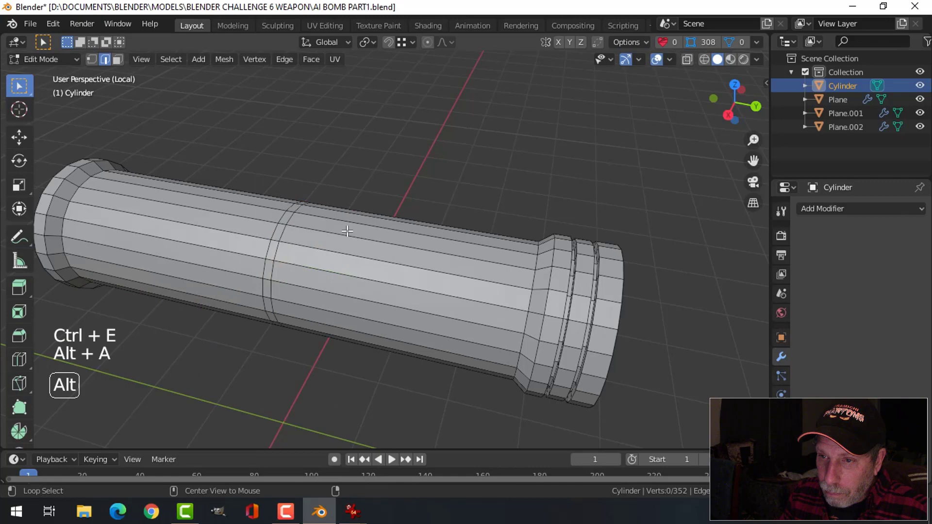
- Spread the two middle edge loops apart by scaling them about 12.26 along Y
alt+shift+click(281, 222)
key(s)
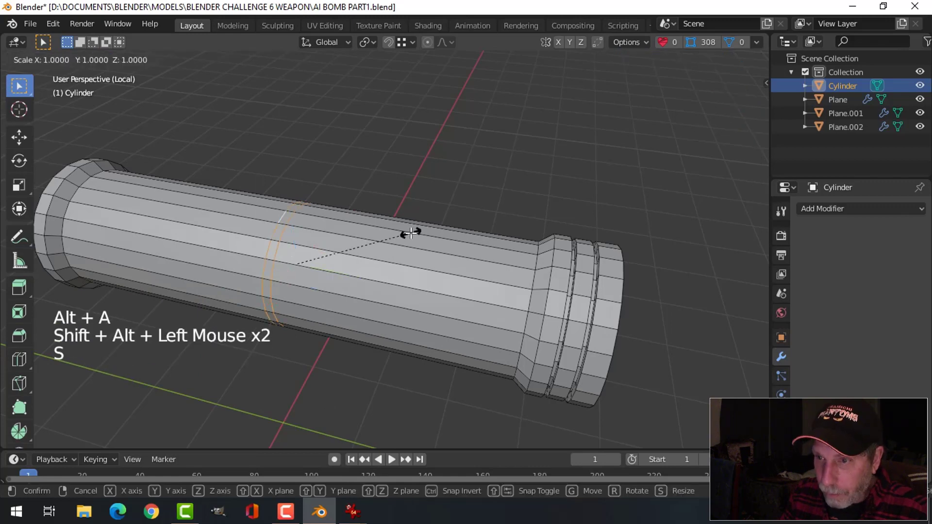
key(y)
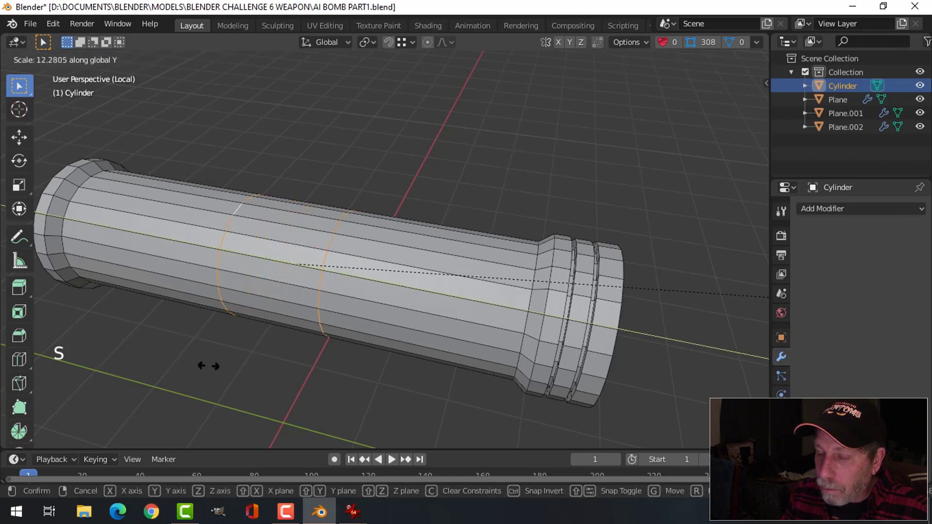
click(209, 369)
middle_drag(345, 264, 378, 262)
scroll(395, 259, down, 3)
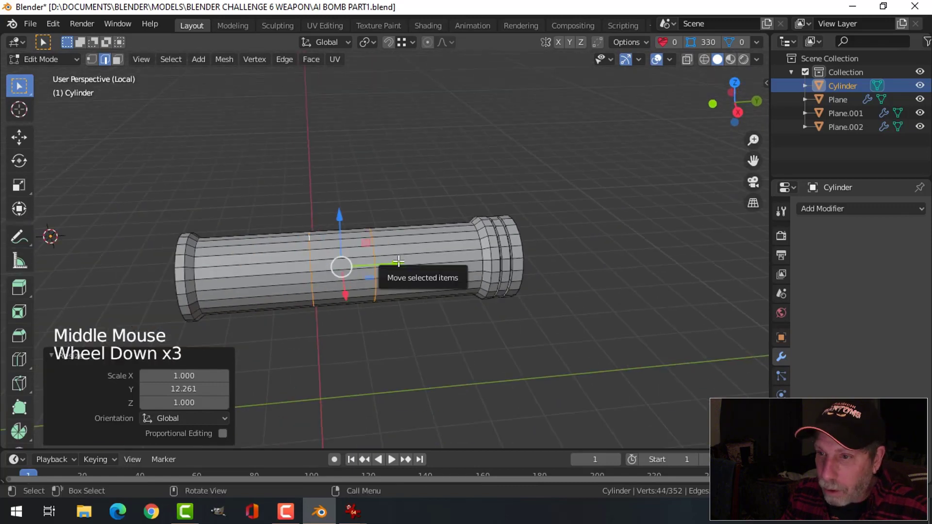
- Dissolve the two middle edge loops so the tube's body is one continuous span
key(z)
key(x)
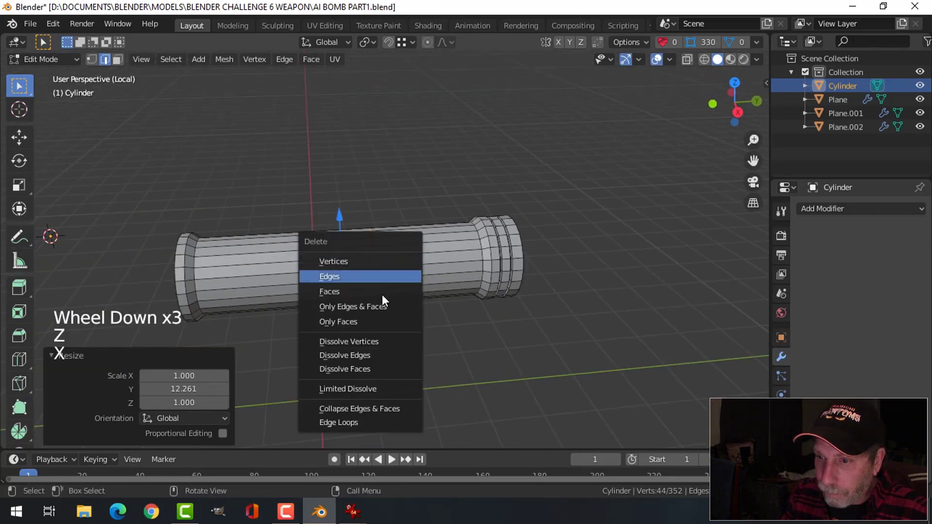
click(370, 356)
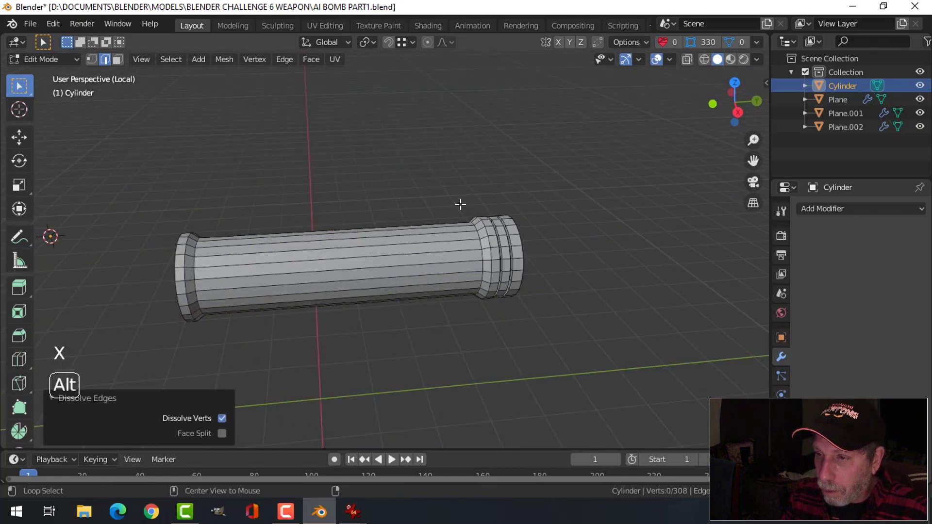
key(alt+a)
- Leave local view and move the tube's grooved end section inward along Y to meet the adjacent frame's inner side
key(KP_3)
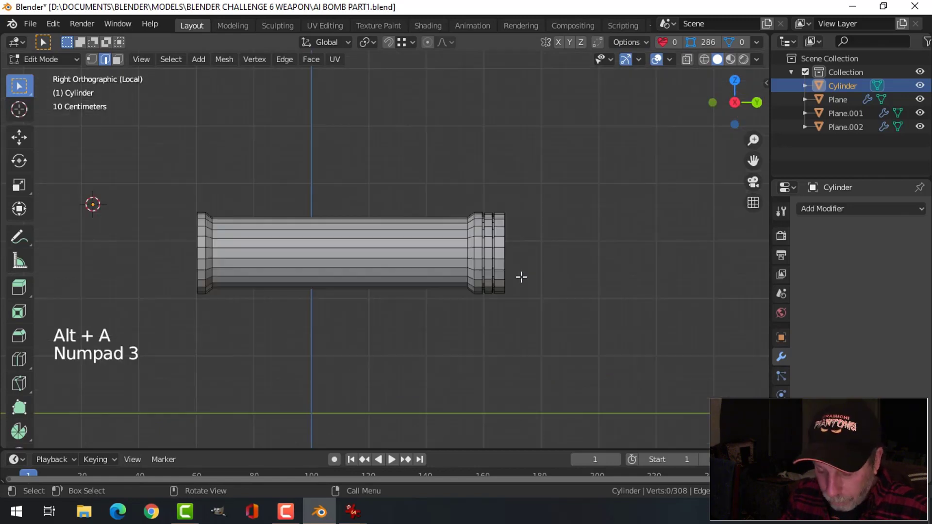
key(Tab)
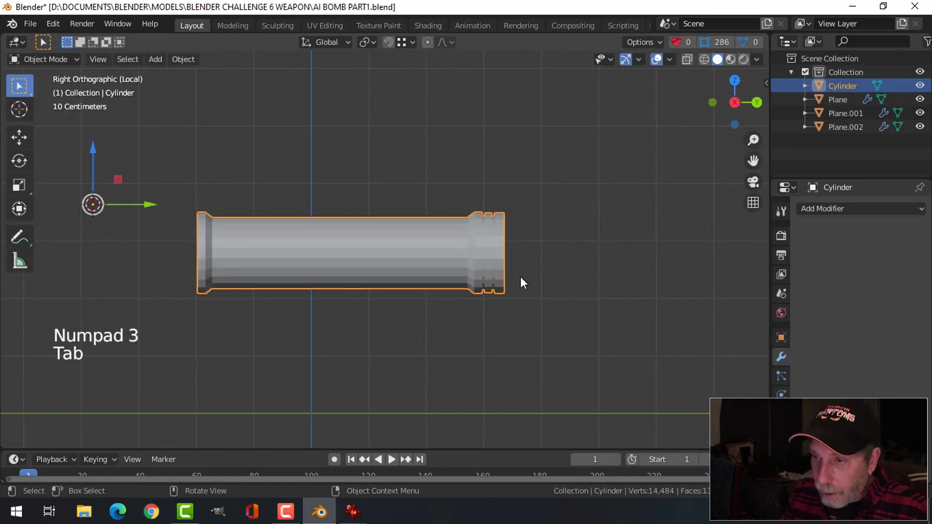
key(Tab)
key(z)
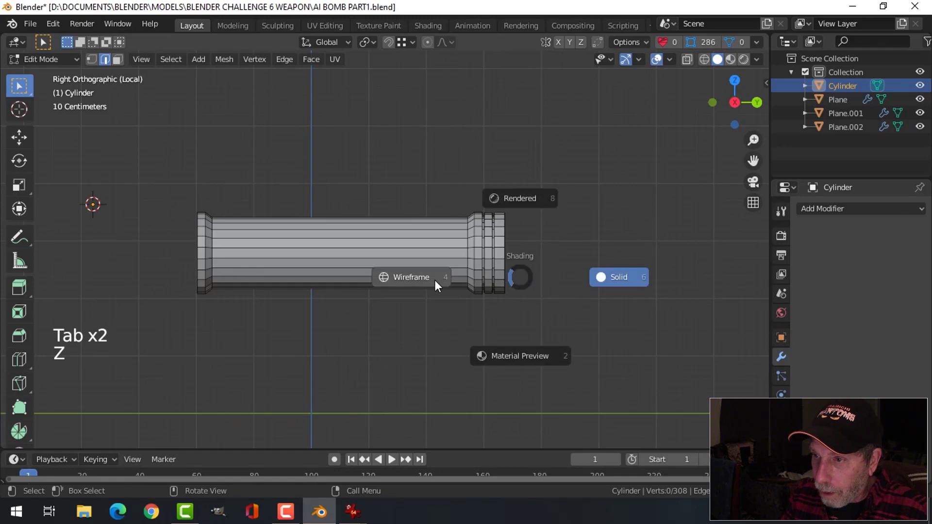
click(435, 280)
key(b)
drag(397, 152, 569, 369)
key(Tab)
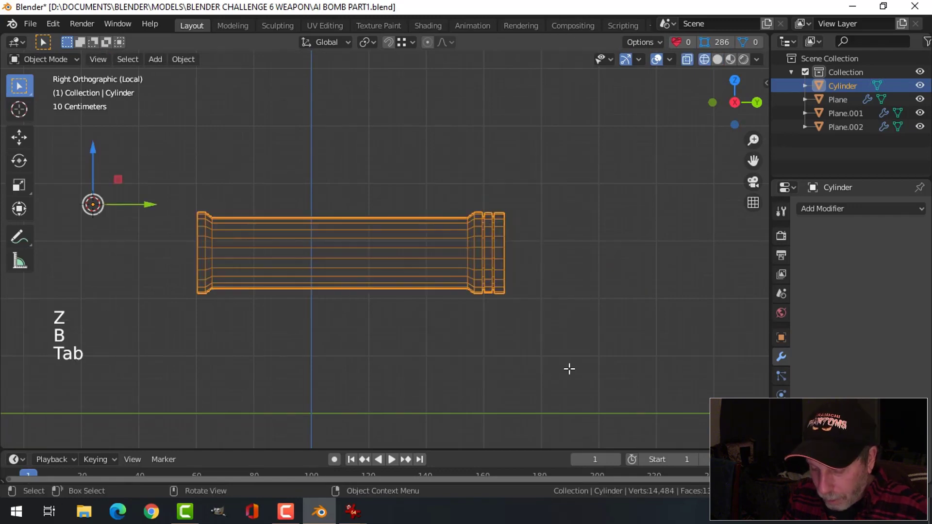
key(slash)
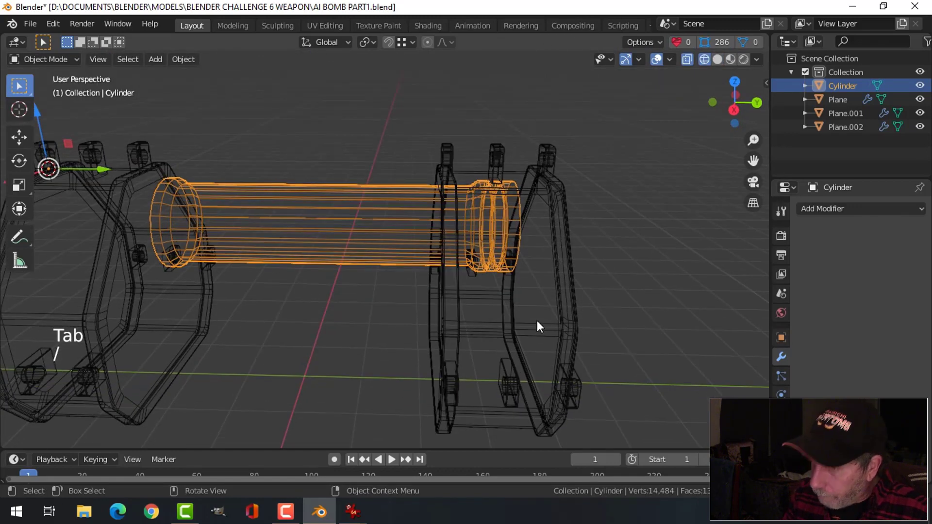
key(KP_3)
key(Tab)
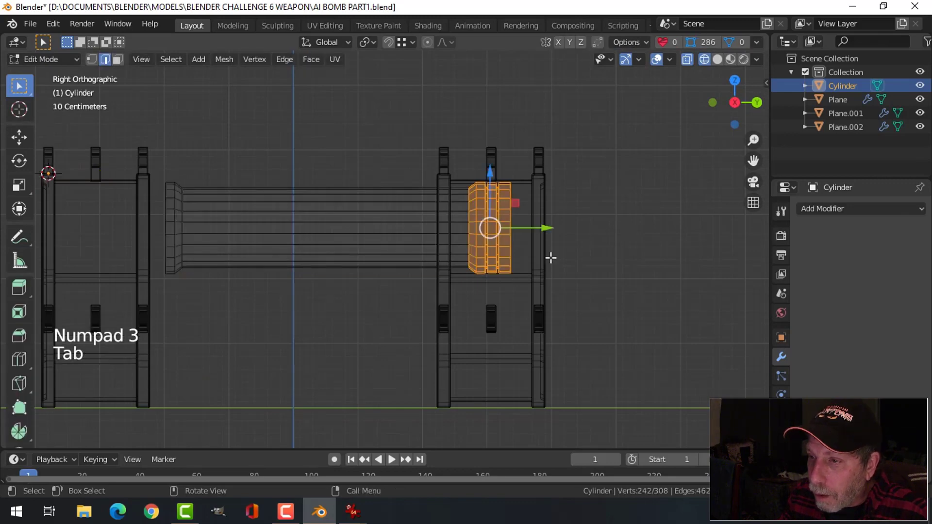
drag(546, 228, 471, 239)
- Move the tube's plain flared end about -0.265 m along Y to meet the opposite frame
key(alt+a)
key(b)
drag(138, 152, 206, 315)
drag(221, 231, 203, 233)
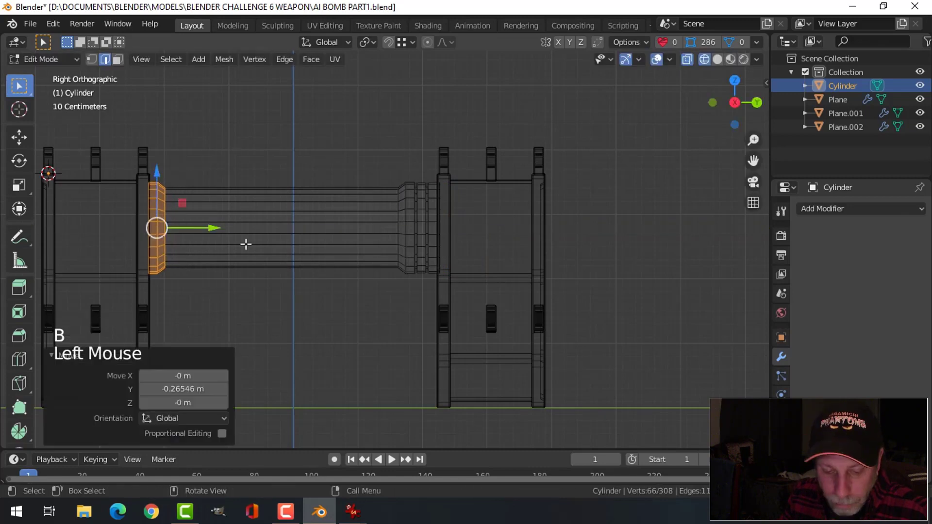
- Add a centered loop cut around the tube's body and bevel it wide toward both flared ends
key(ctrl+r)
click(306, 205)
right_click(306, 204)
key(ctrl+b)
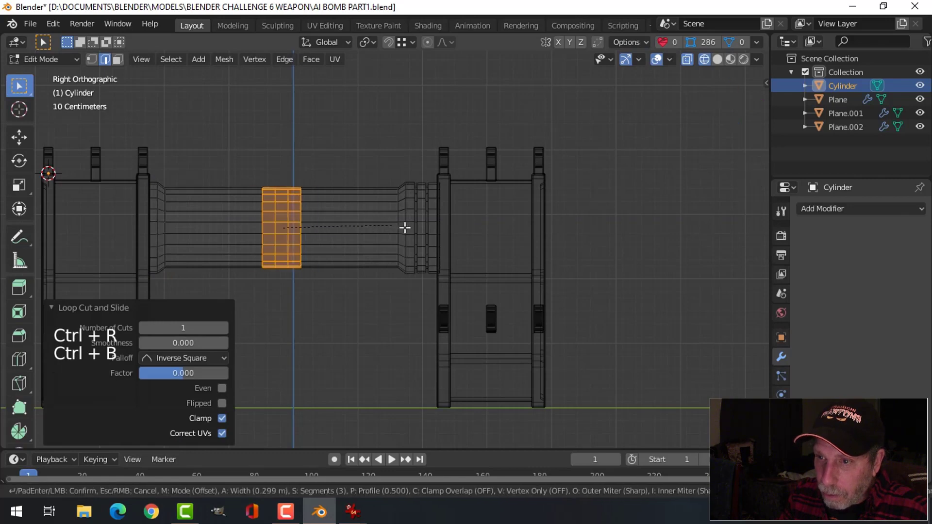
click(477, 245)
key(Tab)
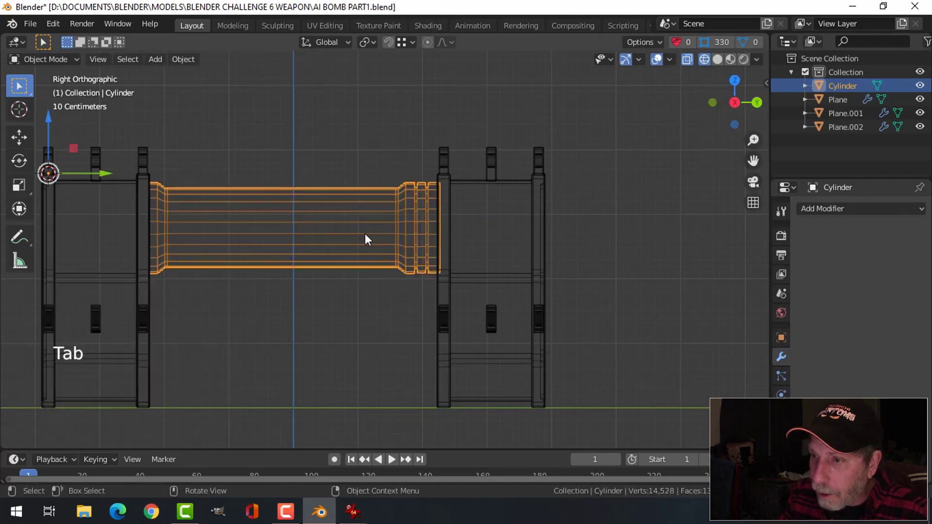
- Display the tube in solid shading, add a level 1 Subdivision Surface modifier and shade it smooth
key(z)
click(474, 236)
mouse_move(474, 237)
middle_down()
mouse_move(394, 272)
mouse_move(322, 248)
mouse_move(426, 223)
mouse_move(369, 226)
mouse_move(444, 204)
middle_up()
key(ctrl+1)
right_click(352, 222)
click(352, 223)
- Add a supporting loop cut on the taper of the tube's grooved end, sliding it by a factor of about -0.828
scroll(362, 264, up, 2)
key(Tab)
key(alt+a)
key(ctrl+r)
click(444, 202)
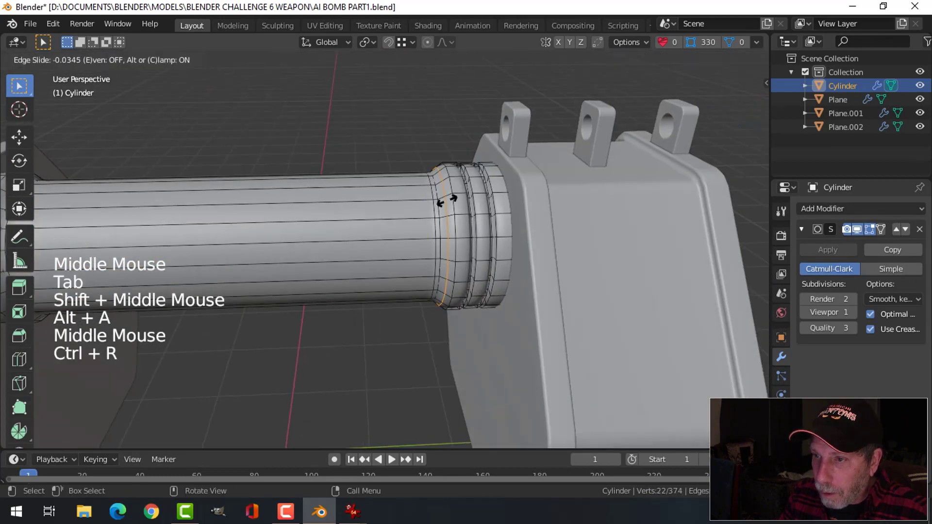
click(453, 201)
- Add a supporting loop cut on the taper of the plain flared end, sliding it by a factor of about -0.78
shift+middle_drag(453, 202, 153, 199)
key(ctrl+r)
click(155, 204)
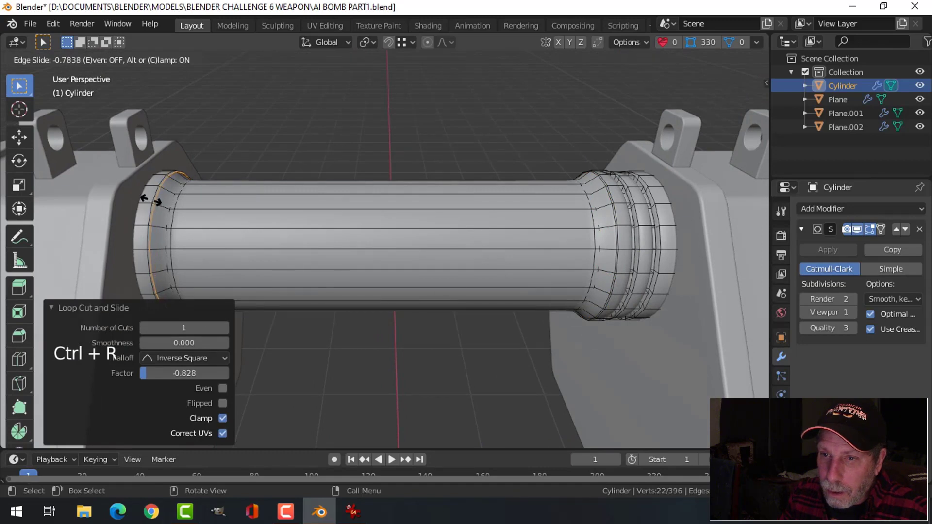
click(150, 200)
key(Tab)
key(Tab)
key(alt+a)
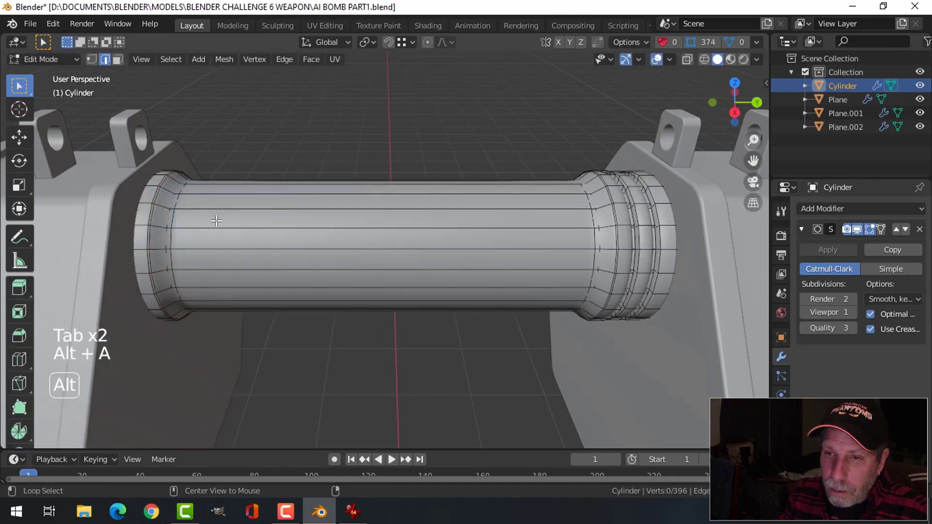
middle_drag(216, 221, 171, 219)
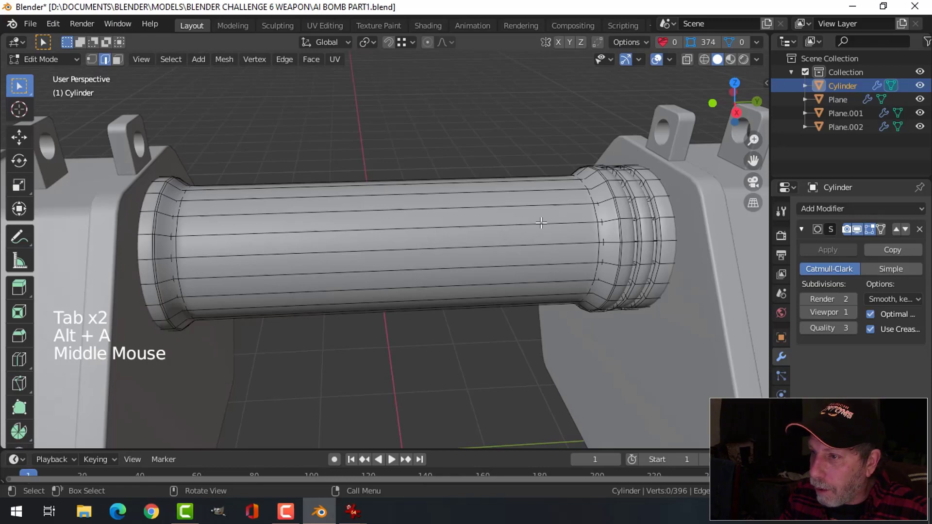
- Add another supporting loop cut on the taper at each end of the tube, sliding the grooved end's cut by about 0.686
key(ctrl+r)
click(606, 200)
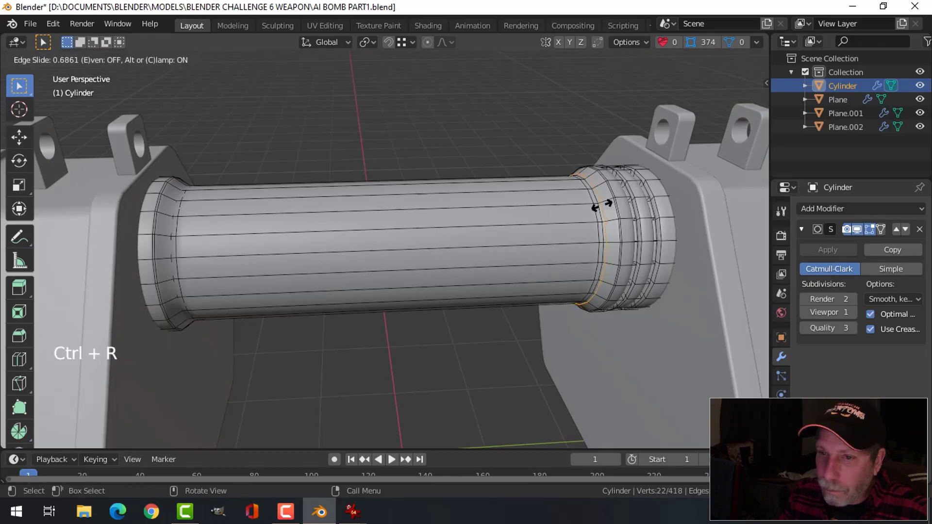
click(602, 206)
key(ctrl+r)
click(166, 214)
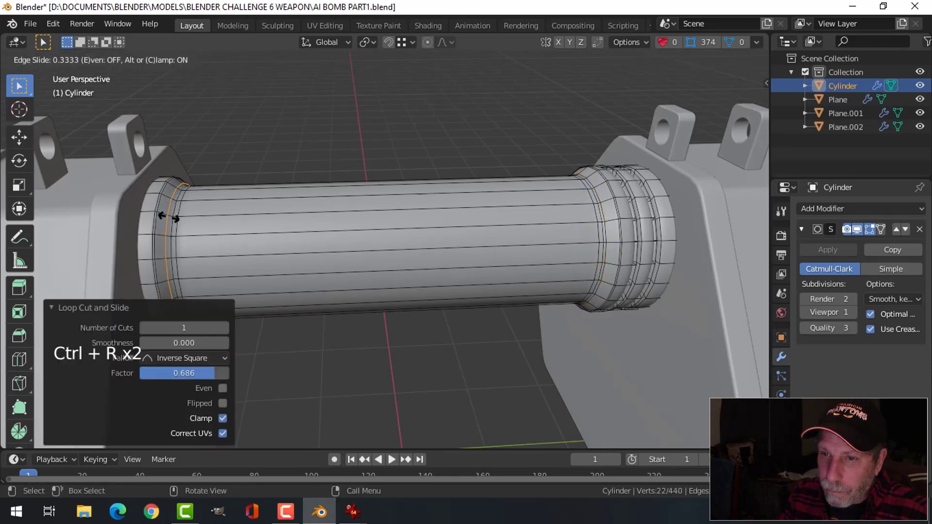
click(170, 219)
key(Tab)
middle_drag(187, 249, 291, 233)
scroll(326, 254, down, 2)
scroll(443, 247, up, 2)
- Add two supporting loop cuts to the collar beside the grooves, with slide factors of about 0.957 and -0.771
key(Tab)
scroll(334, 269, up, 2)
key(alt+a)
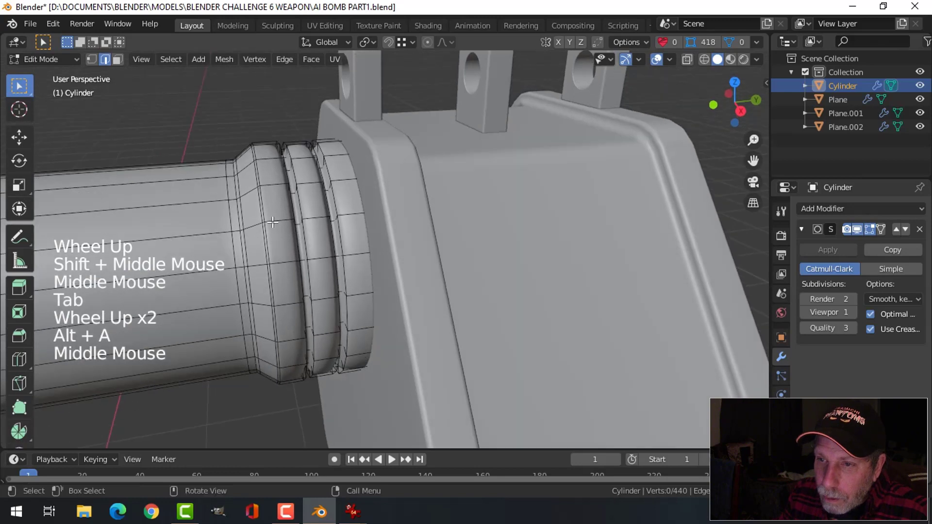
key(ctrl+r)
click(271, 220)
click(260, 222)
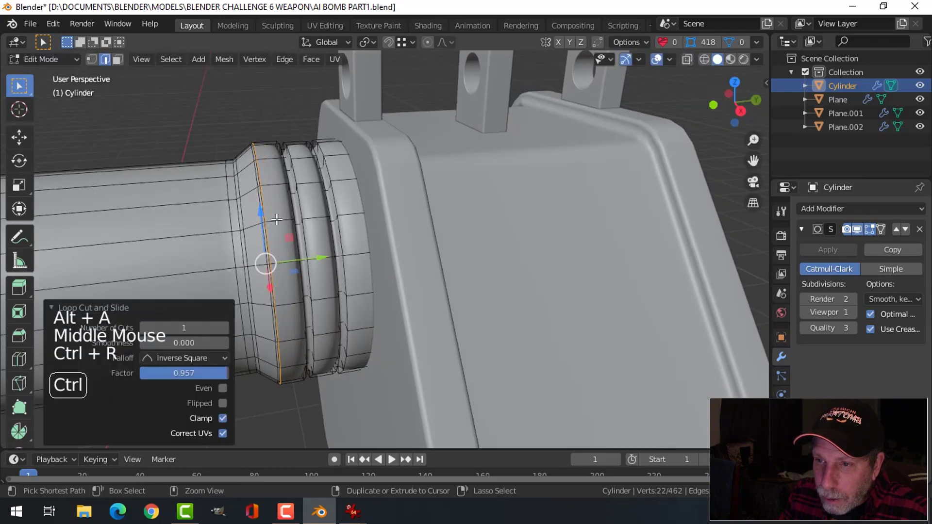
key(ctrl+r)
click(279, 220)
click(287, 224)
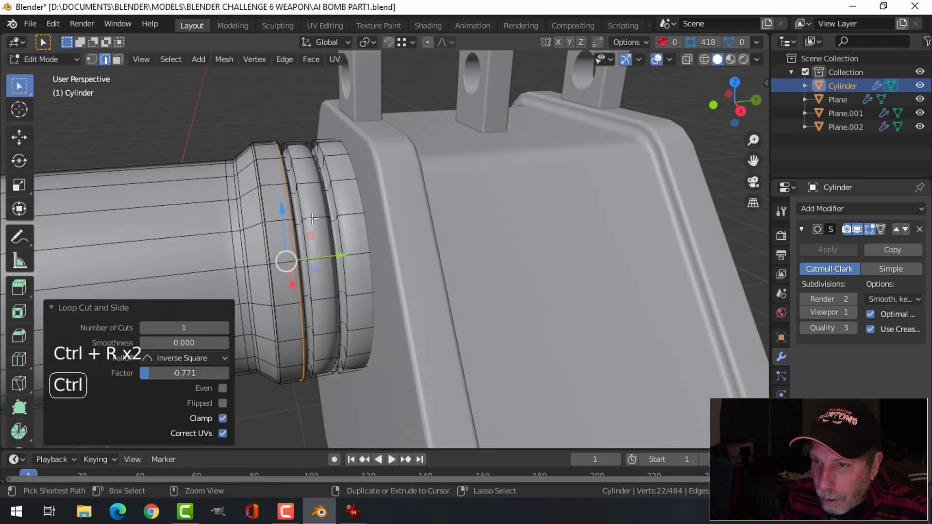
- Add loop cuts near both edges of the middle ring, with factors of about 0.753 and -0.576, and one on the end ring
key(ctrl+r)
click(307, 218)
click(301, 219)
key(ctrl+r)
click(311, 217)
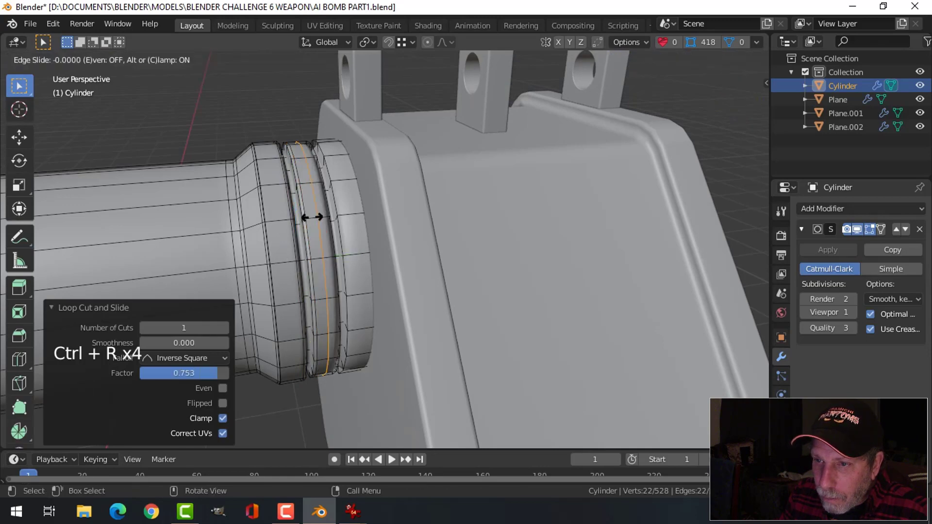
click(316, 218)
key(ctrl+r)
click(338, 219)
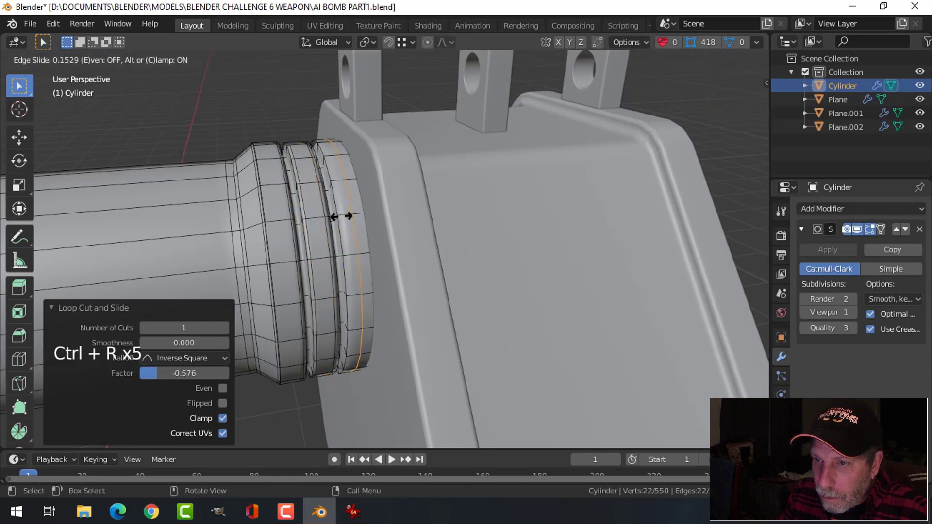
click(332, 218)
key(Tab)
scroll(339, 263, down, 2)
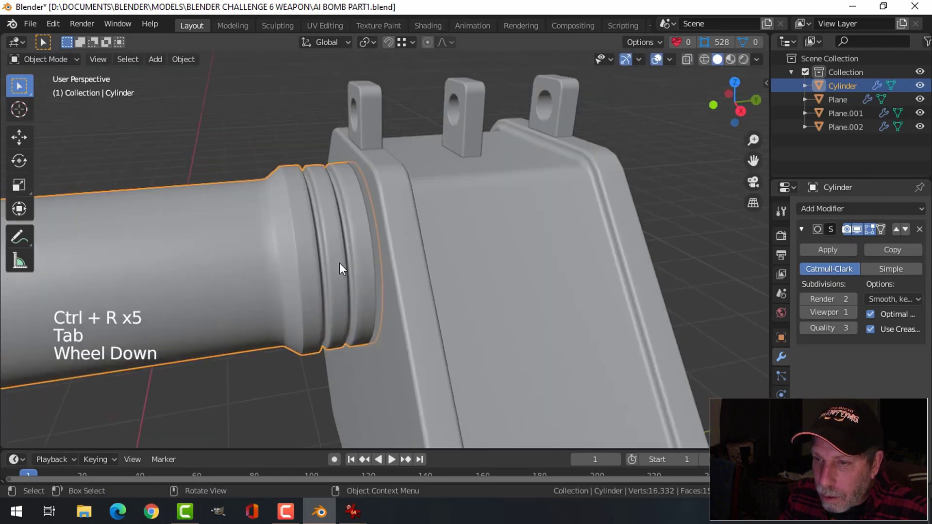
- Add a supporting loop cut on the outer rim of the plain flared end, sliding it by a factor of about 0.59
key(alt+a)
mouse_move(340, 263)
middle_down()
mouse_move(327, 277)
mouse_move(316, 257)
mouse_move(322, 262)
middle_up()
scroll(316, 258, up, 2)
scroll(323, 264, down, 4)
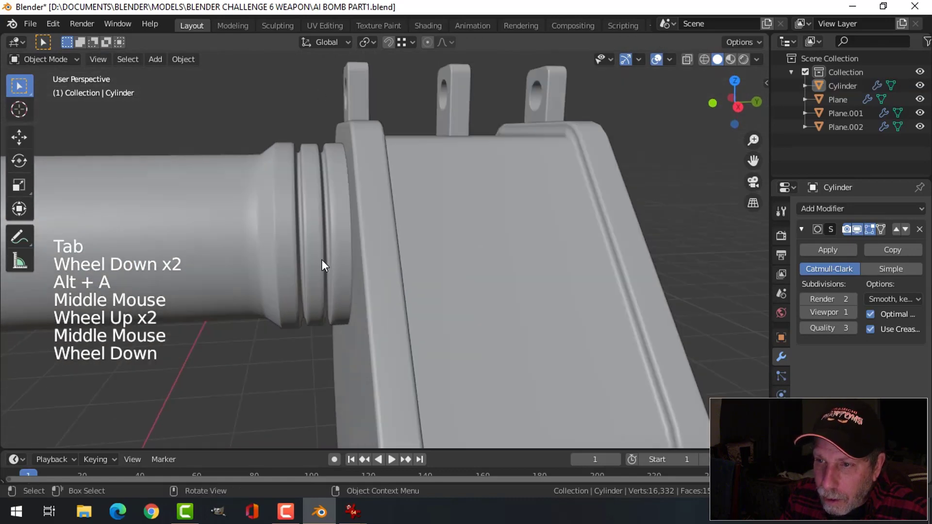
shift+middle_drag(260, 264, 301, 257)
scroll(351, 264, up, 2)
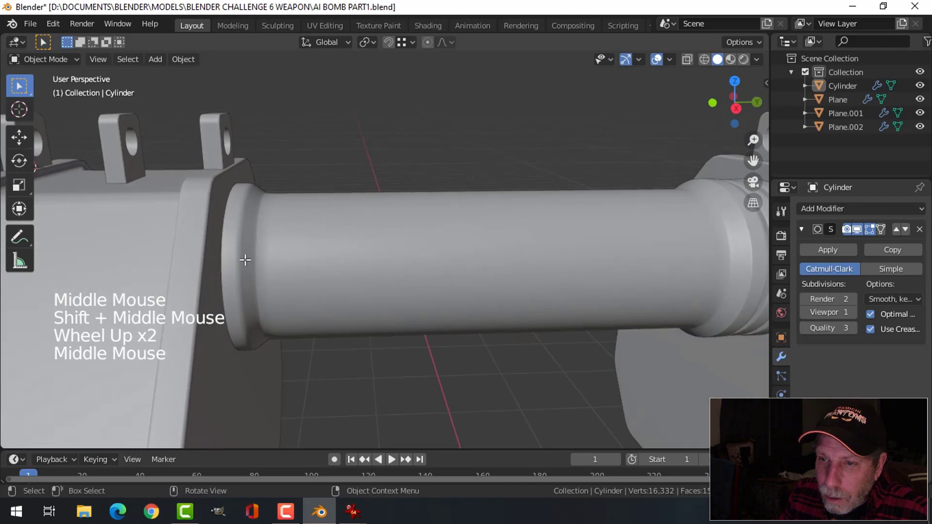
key(Tab)
key(ctrl+r)
click(231, 229)
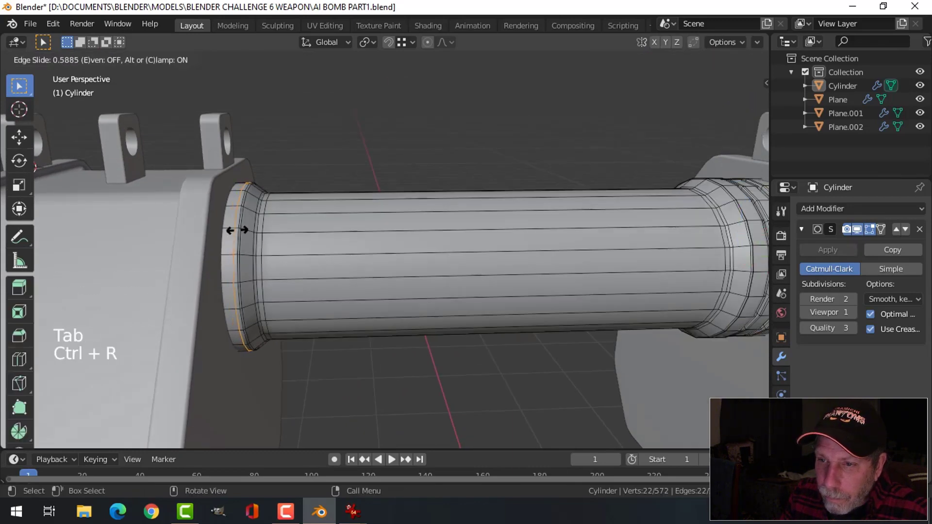
click(238, 231)
key(Tab)
scroll(384, 273, down, 3)
key(alt+a)
- Check the smoothed tube between the two frames and save the file
middle_drag(384, 274, 464, 255)
click(378, 261)
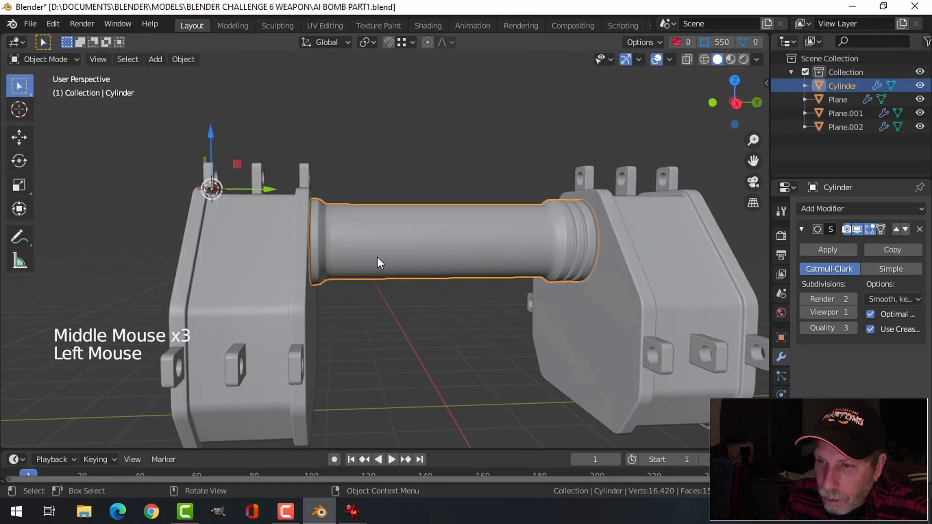
scroll(359, 252, up, 2)
middle_drag(359, 251, 368, 254)
key(Tab)
key(Tab)
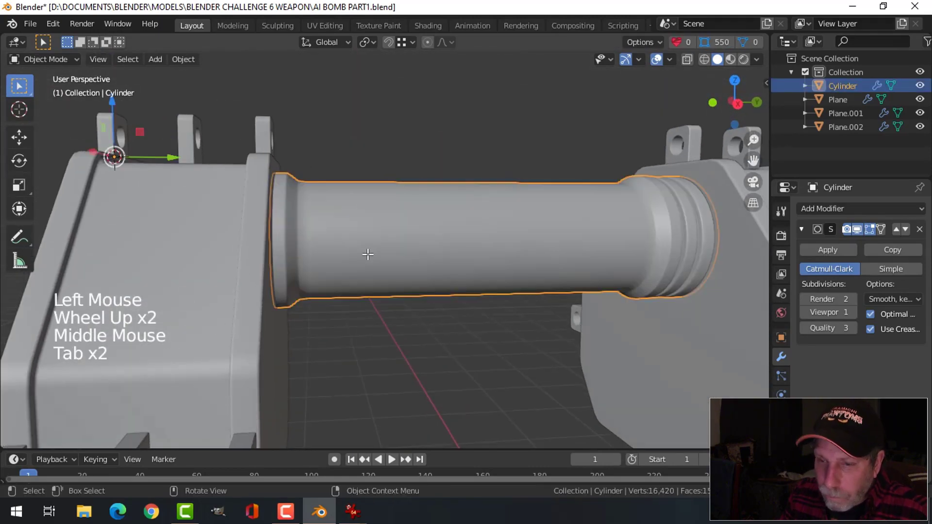
key(alt+a)
key(ctrl+s)
- Set the tube's origin to its geometry in the top orthographic view
scroll(398, 234, down, 3)
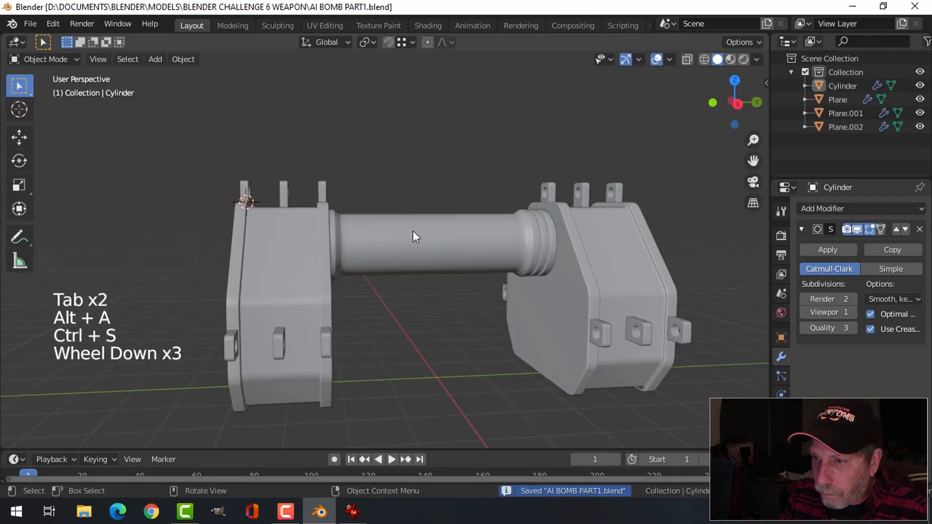
shift+middle_drag(412, 231, 372, 246)
scroll(435, 272, up, 2)
click(372, 246)
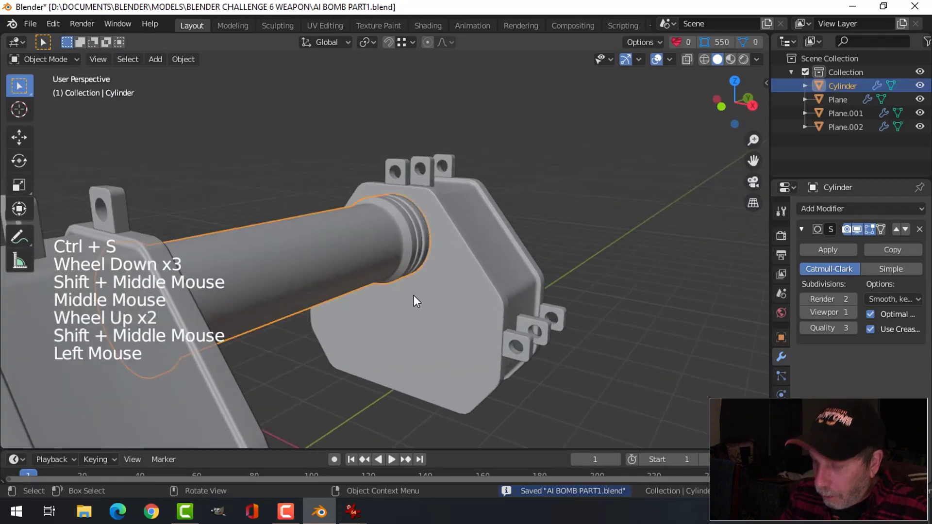
middle_drag(413, 295, 401, 220)
key(KP_7)
scroll(452, 309, down, 3)
click(183, 59)
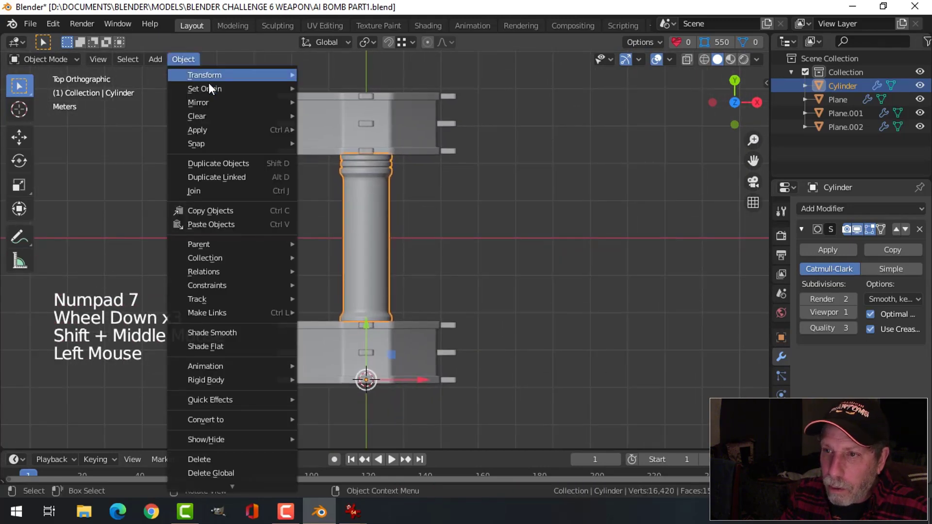
mouse_move(219, 88)
click(388, 103)
- Duplicate the tube, move the copy sideways along X and lower it by about 1.294 m on Z
key(shift+d)
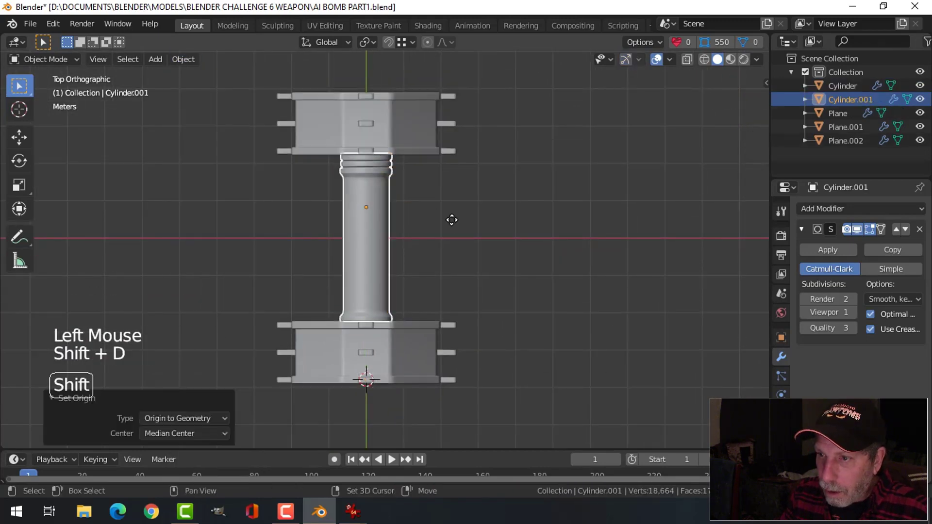
right_click(422, 208)
drag(422, 208, 469, 215)
middle_drag(524, 260, 420, 150)
drag(435, 197, 548, 260)
- Fine-tune the duplicate tube's position between the frames, lowering it by another 0.142 m or so on Z
scroll(548, 262, up, 4)
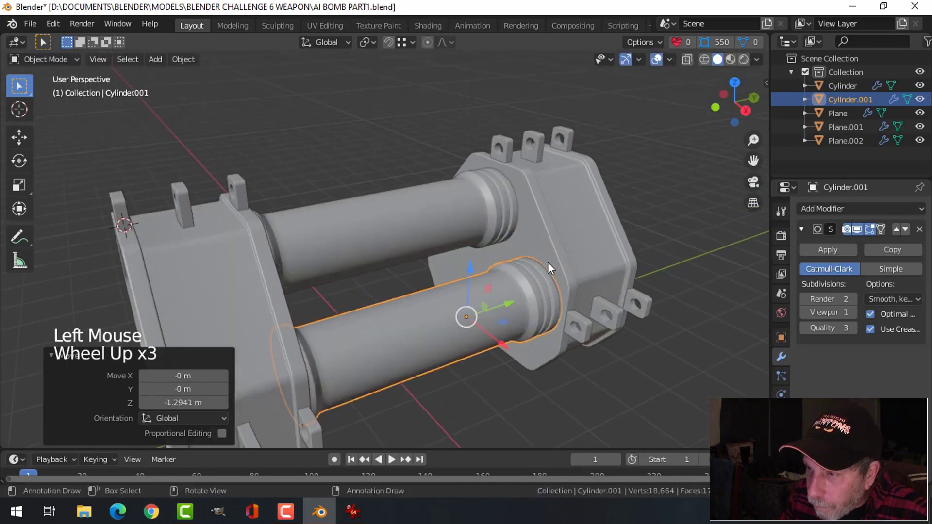
shift+middle_drag(547, 262, 455, 290)
drag(455, 290, 446, 285)
drag(414, 216, 406, 230)
middle_drag(406, 230, 478, 287)
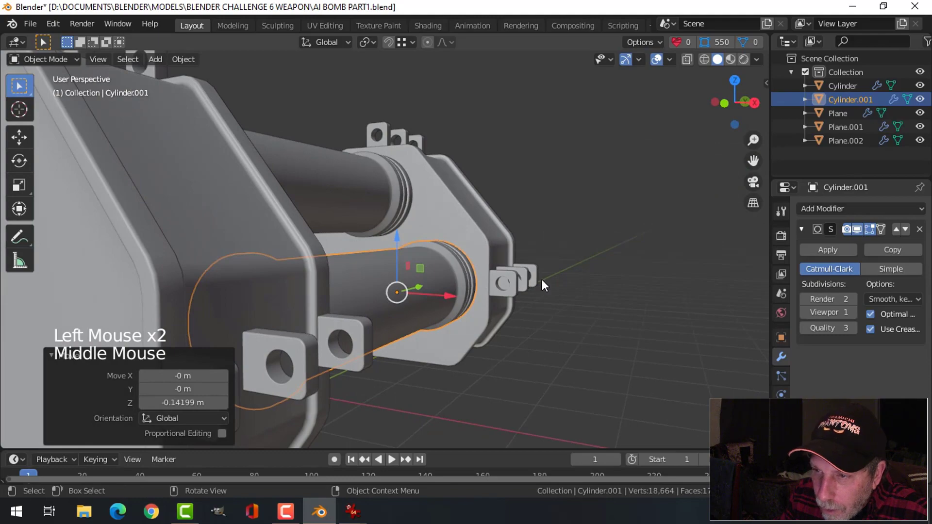
middle_drag(542, 279, 707, 269)
- Set the duplicate tube's origin to the 3D cursor and mirror it across X with a Mirror modifier
key(alt+a)
scroll(436, 285, down, 3)
click(364, 268)
click(829, 208)
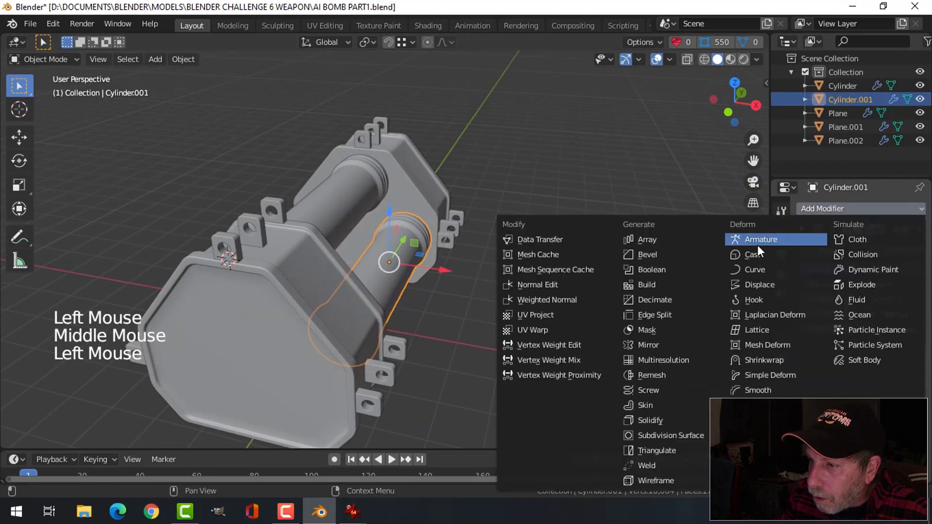
click(689, 341)
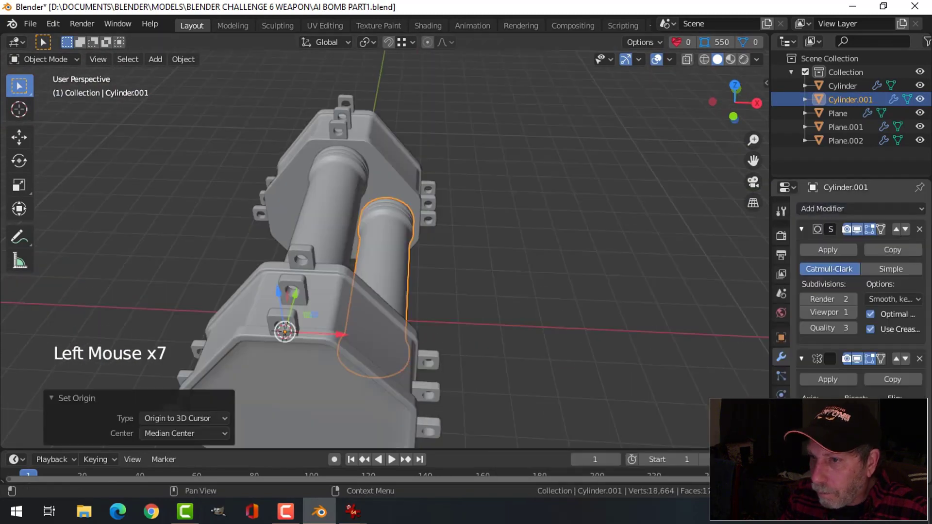
click(704, 358)
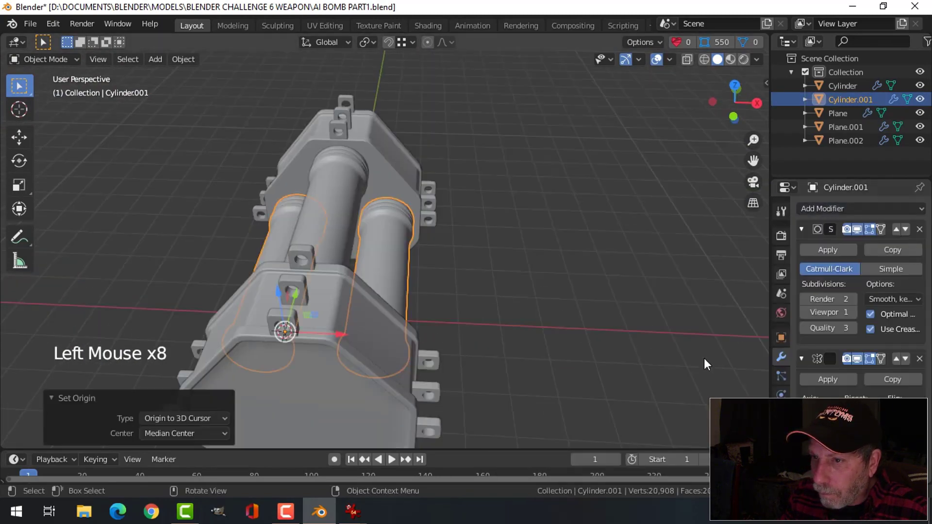
middle_drag(703, 358, 347, 279)
key(alt+a)
- Open the mesh of the frame's holed brackets for editing in edge selection mode
scroll(508, 234, down, 2)
scroll(350, 254, up, 5)
middle_drag(346, 279, 442, 269)
scroll(479, 308, down, 3)
scroll(421, 277, up, 2)
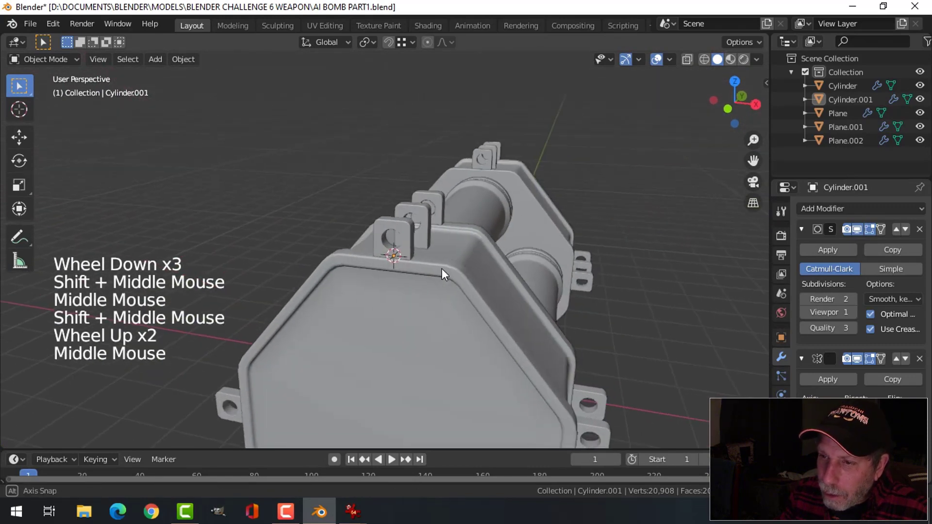
click(395, 228)
key(Tab)
scroll(395, 228, up, 3)
shift+middle_drag(395, 228, 443, 281)
key(2)
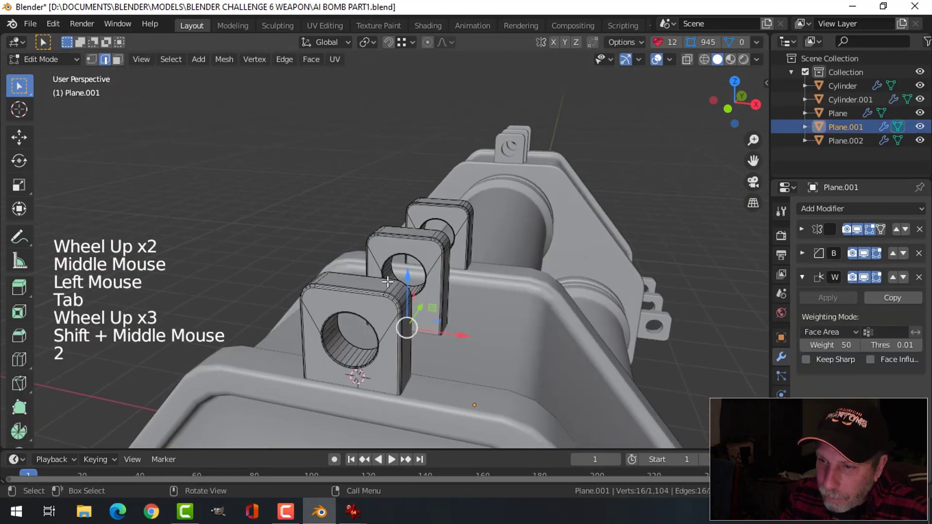
alt+shift+click(358, 312)
scroll(358, 312, down, 2)
scroll(354, 330, up, 3)
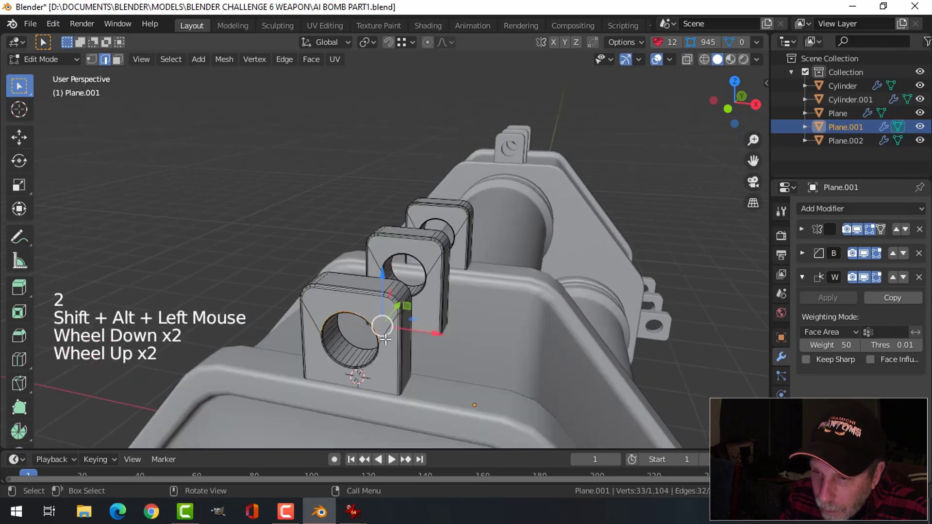
key(alt+a)
shift+middle_drag(342, 352, 325, 337)
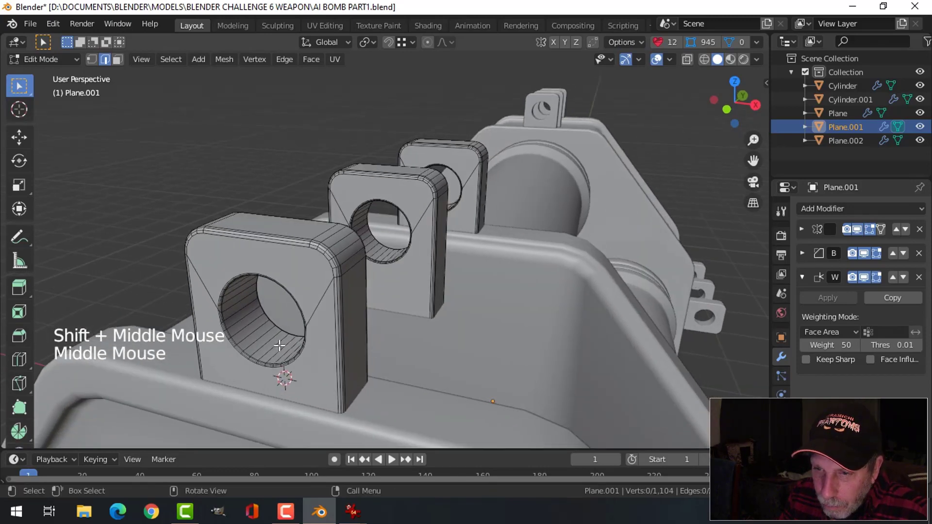
alt+shift+click(237, 339)
scroll(238, 345, up, 2)
key(alt+a)
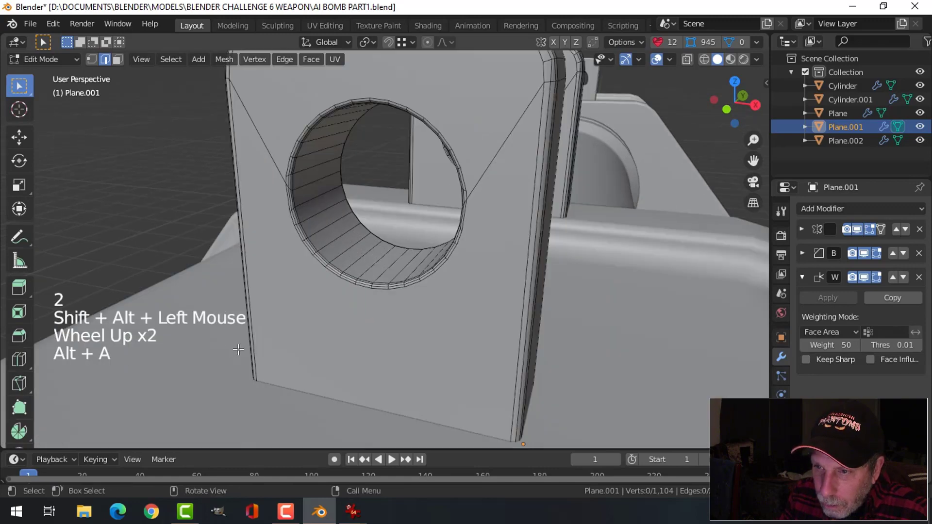
- Select the edge loop inside the outermost top bracket's hole, duplicate it and move the copy about -1.165 m along Y
alt+shift+click(343, 266)
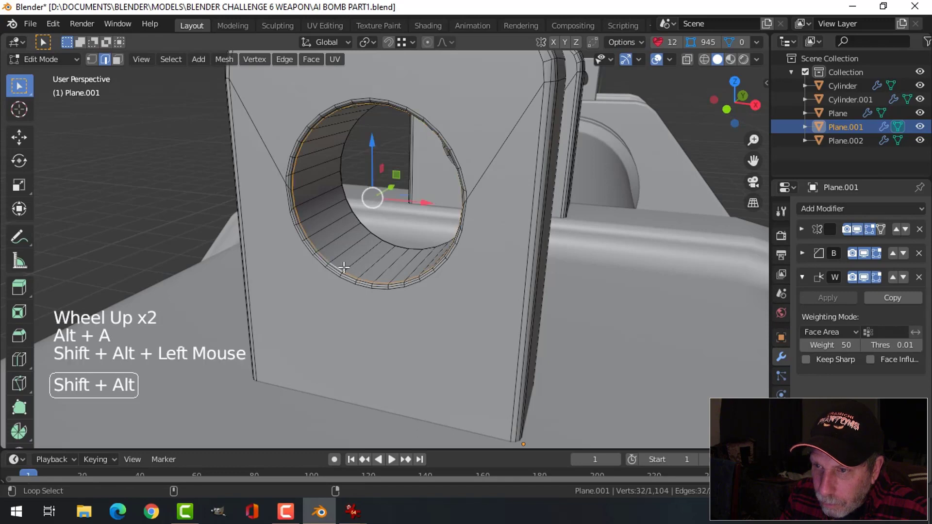
scroll(343, 267, down, 5)
middle_drag(414, 285, 301, 252)
key(shift+d)
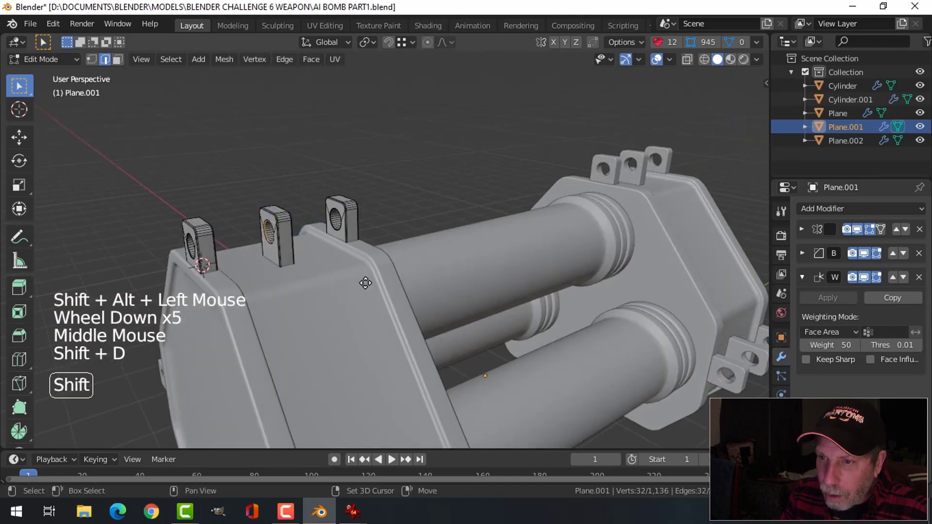
right_click(245, 235)
drag(257, 232, 190, 247)
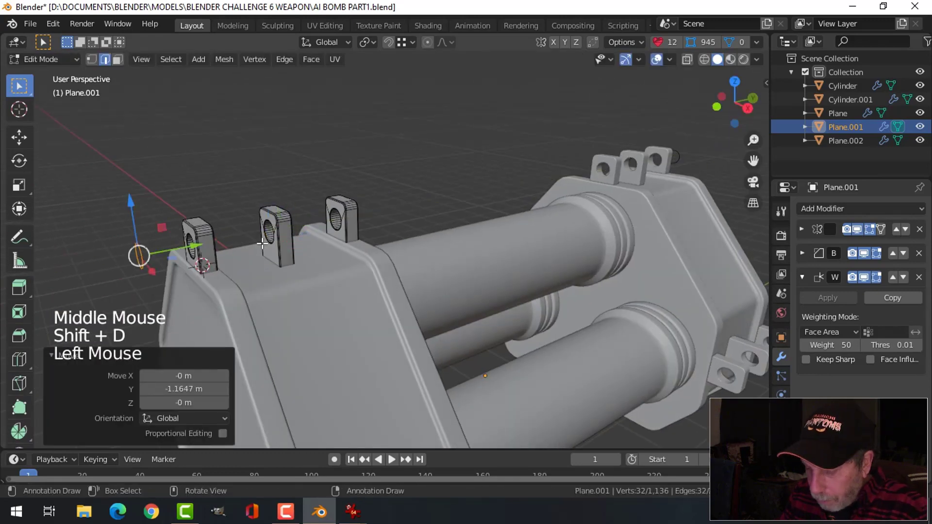
- Separate the duplicated hole loop into its own object and select that object
key(p)
click(208, 242)
key(Tab)
click(142, 250)
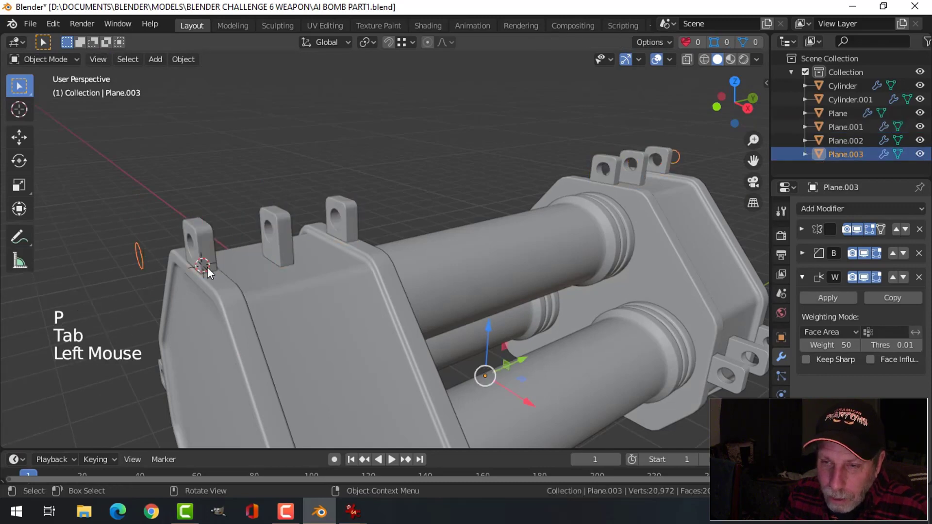
- Scale the whole separated circle to about 0.964 and move it about 0.139 m along Y toward the brackets
key(Tab)
key(a)
key(s)
click(293, 270)
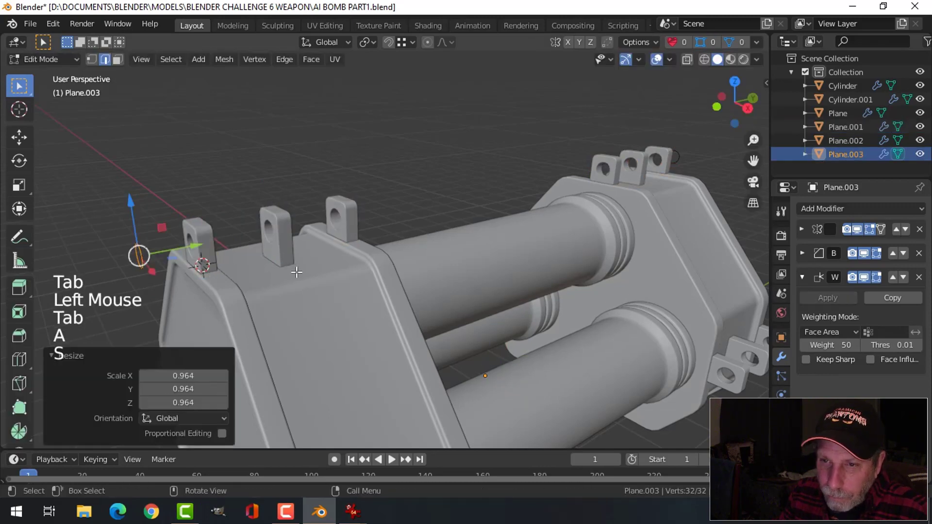
middle_drag(291, 270, 273, 275)
drag(170, 235, 182, 239)
middle_drag(182, 239, 160, 243)
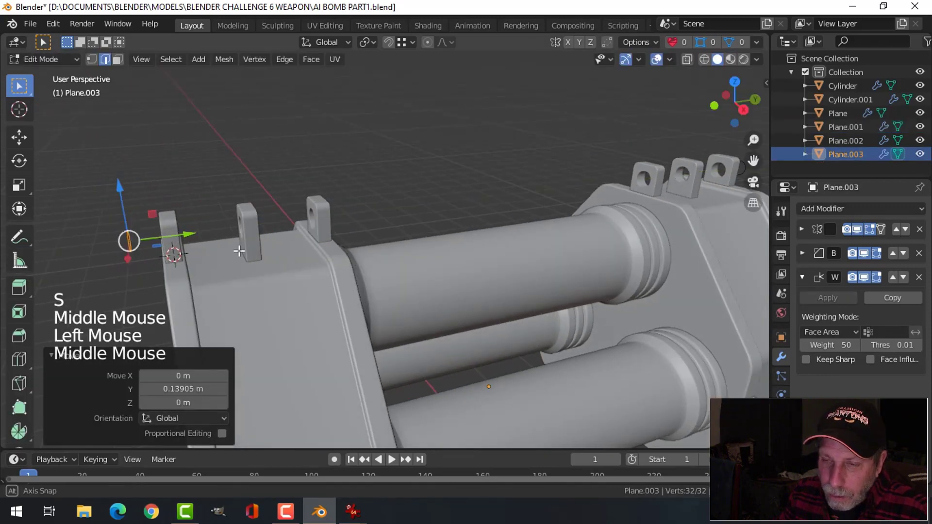
- Extrude the circle along Y into a straight rod running through the top bracket holes of both frames, and finish editing the mesh
scroll(223, 240, down, 3)
shift+middle_drag(223, 240, 286, 232)
key(e)
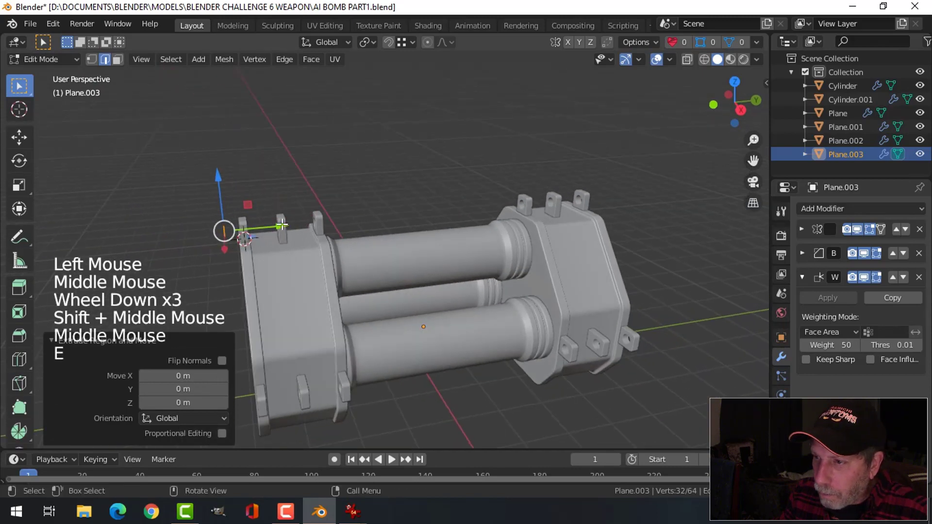
click(575, 224)
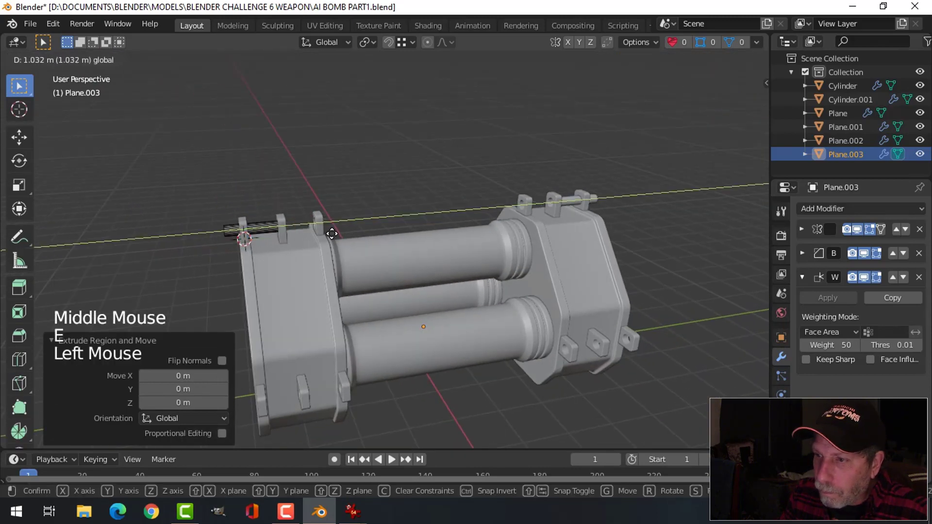
click(659, 193)
key(Tab)
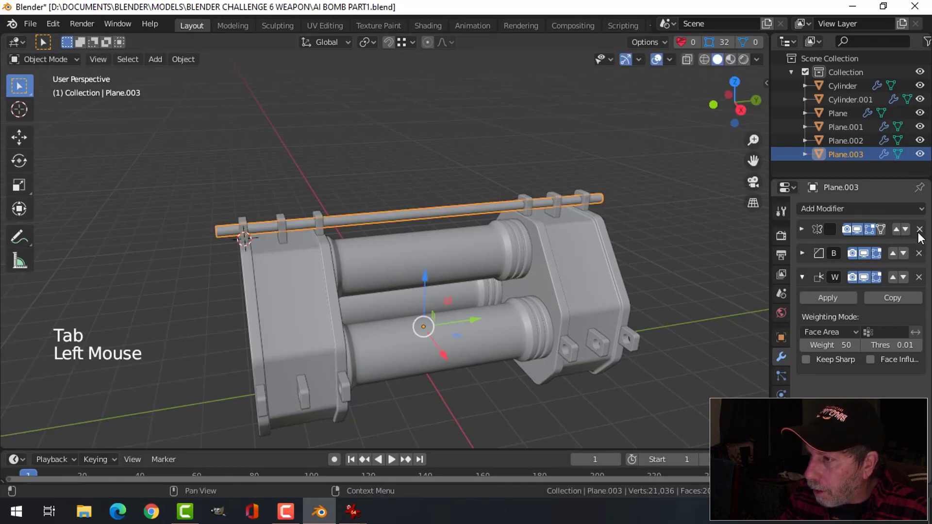
- Remove the inherited Mirror, Bevel and Weighted Normal modifiers from the rod and deselect it
click(918, 230)
click(919, 230)
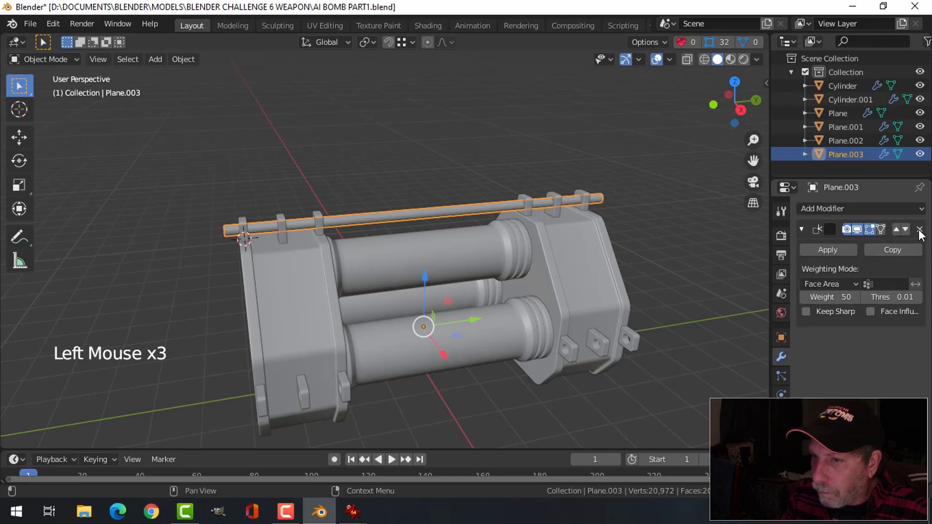
click(919, 231)
mouse_move(457, 246)
middle_down()
mouse_move(477, 246)
mouse_move(450, 246)
middle_up()
key(alt+a)
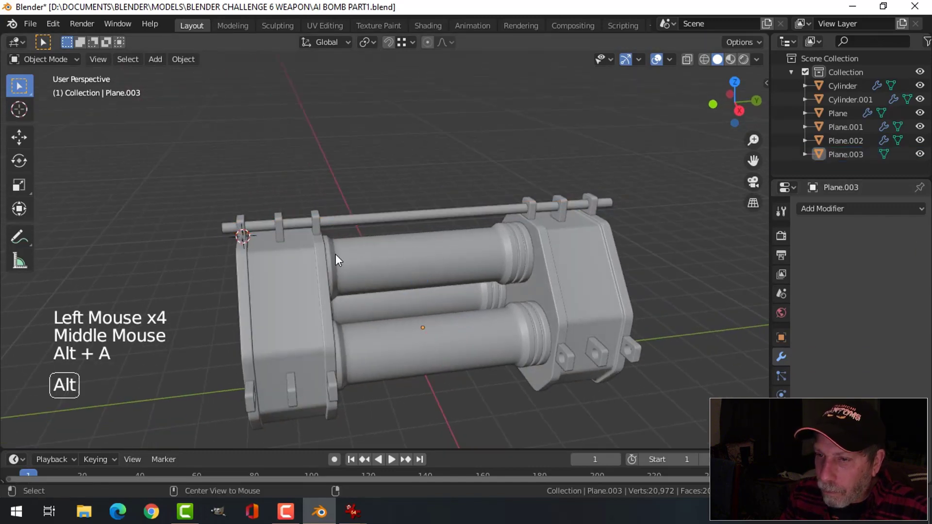
- Shade the rod passing through the top brackets smooth and deselect it
middle_drag(335, 254, 374, 228)
scroll(400, 255, up, 2)
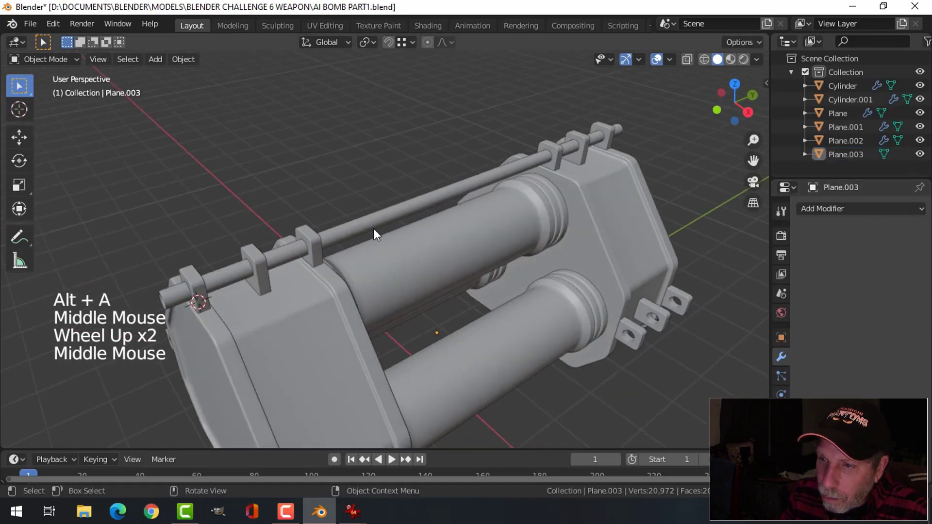
click(374, 227)
right_click(374, 227)
key(alt+a)
- Save the current state of the bomb model to its existing file
middle_drag(545, 251, 369, 220)
scroll(555, 268, down, 3)
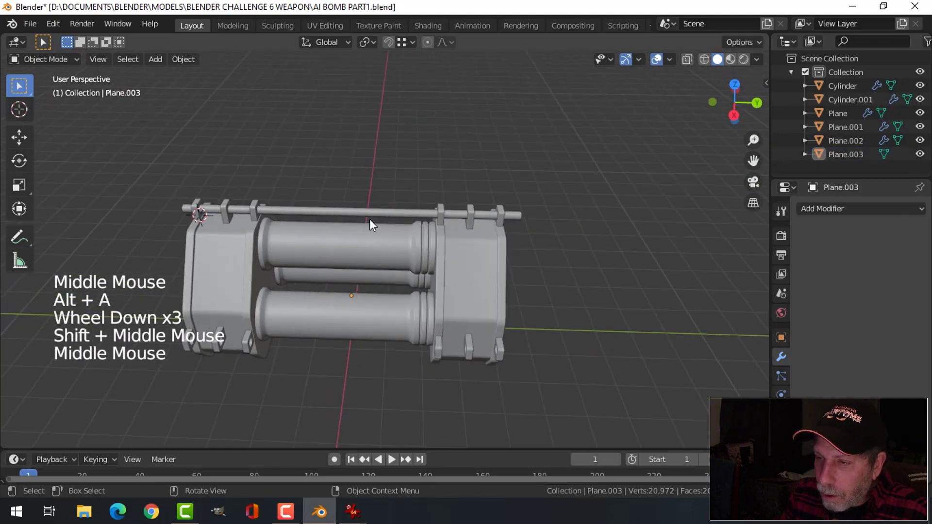
middle_drag(302, 243, 427, 240)
scroll(407, 233, up, 2)
key(ctrl+s)
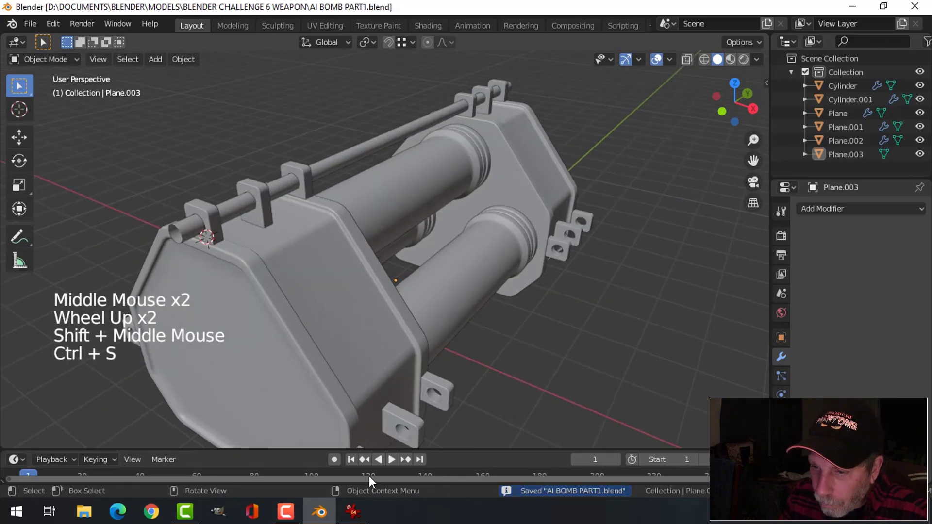
- Switch to the IrfanView reference images and examine the rods and nuts in AI-pipebomb.jpg at 100% zoom
mouse_move(353, 512)
click(301, 472)
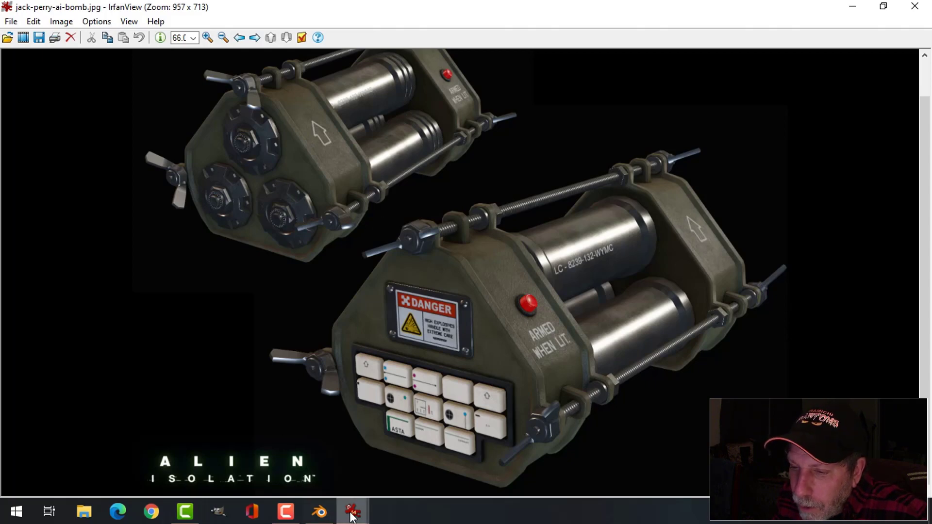
mouse_move(352, 513)
click(399, 432)
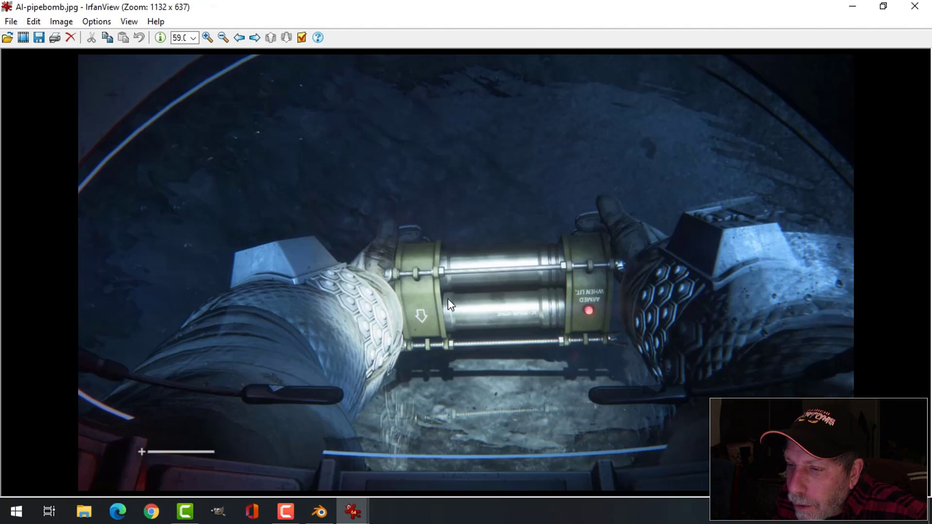
click(194, 38)
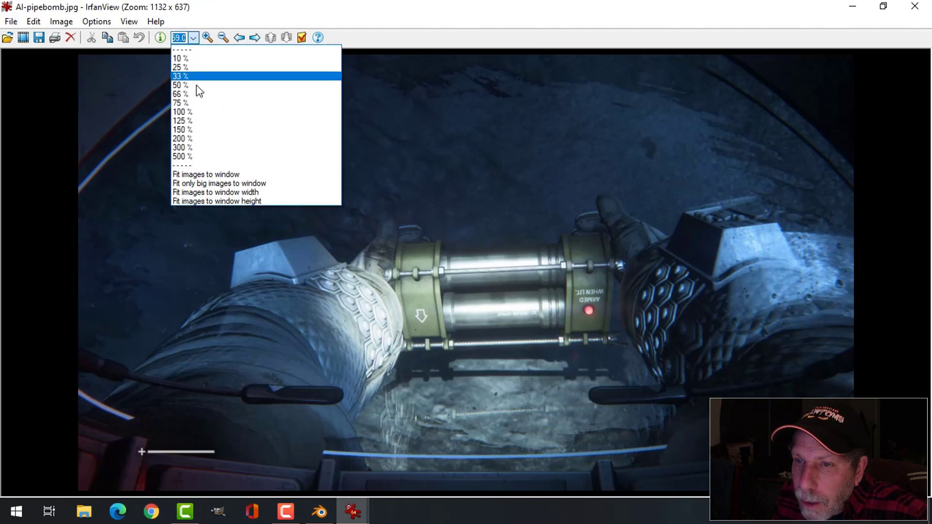
click(193, 111)
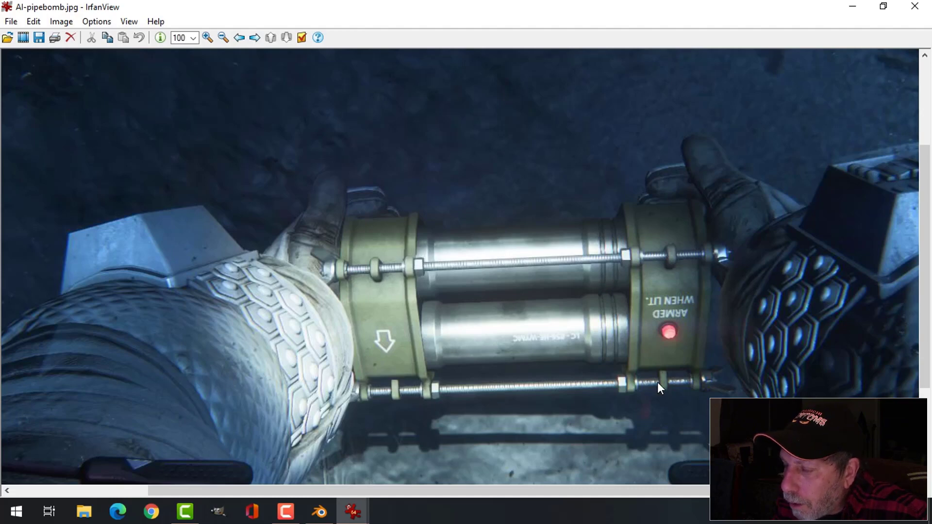
- Switch back to Blender, select the top rod and open its mesh for editing
click(319, 512)
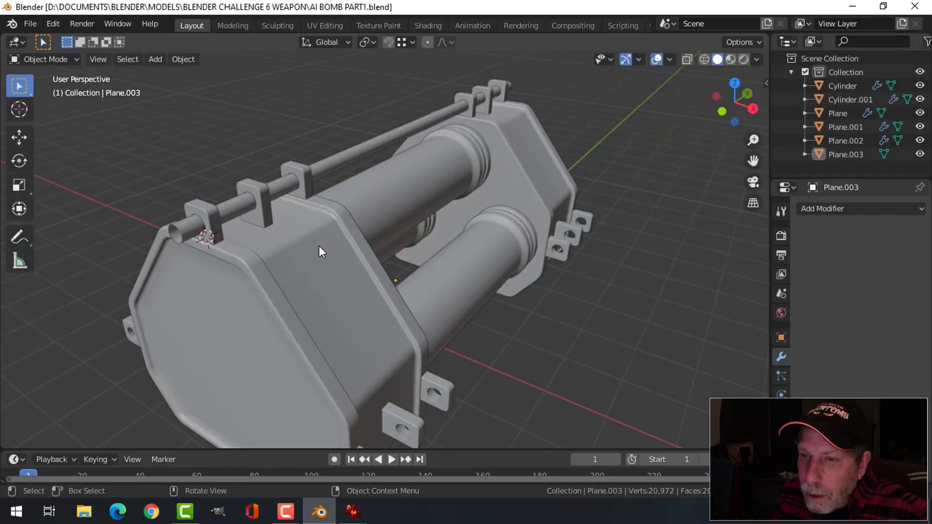
middle_drag(319, 246, 258, 248)
shift+middle_drag(234, 207, 295, 191)
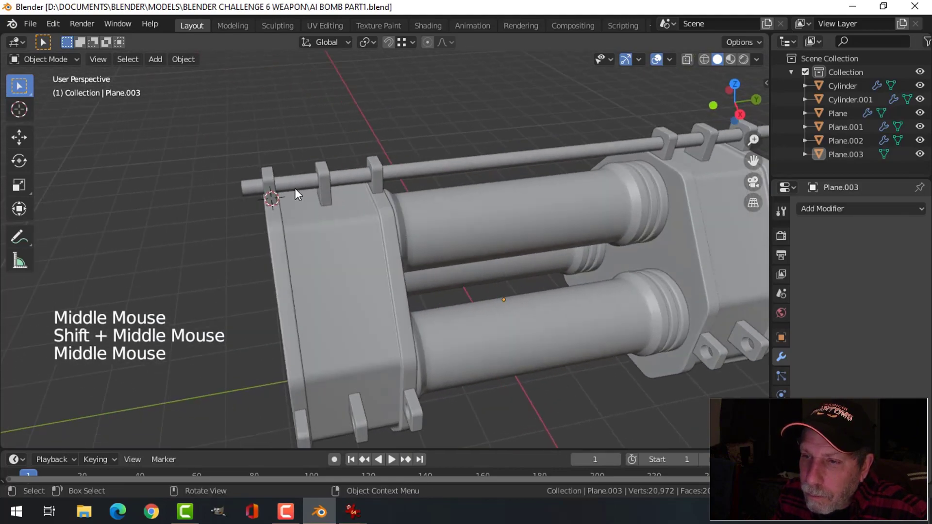
click(295, 192)
shift+middle_drag(293, 233, 417, 277)
key(Tab)
scroll(534, 204, up, 3)
scroll(417, 277, up, 1)
scroll(455, 268, up, 1)
scroll(455, 267, down, 1)
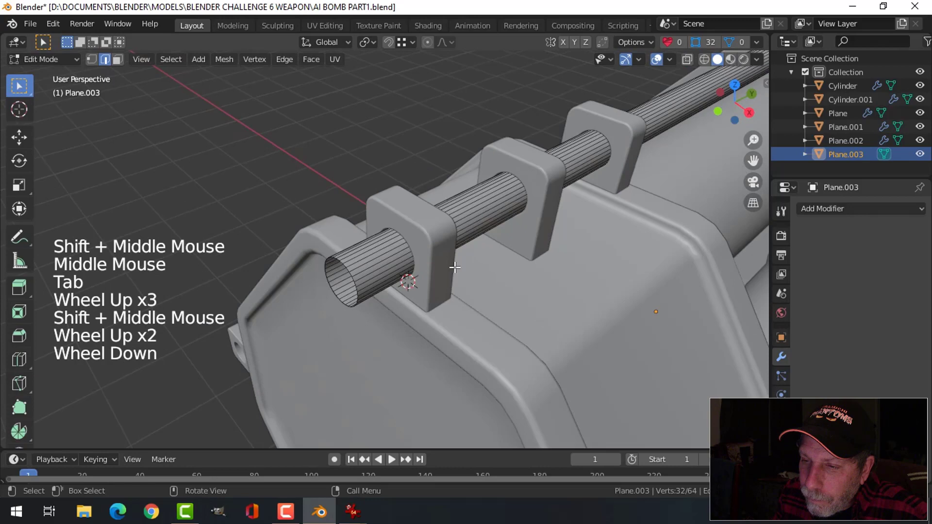
- Select the edge loop at the rod's open end beside the outermost bracket, snap the 3D cursor to it and return to Object Mode
key(2)
alt+shift+click(347, 268)
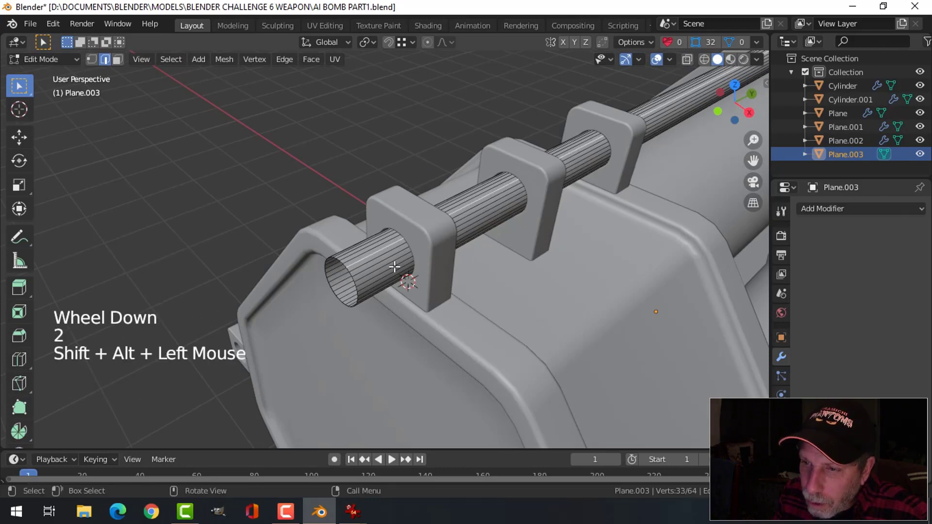
key(alt+a)
alt+shift+click(347, 268)
key(alt+a)
scroll(361, 284, up, 2)
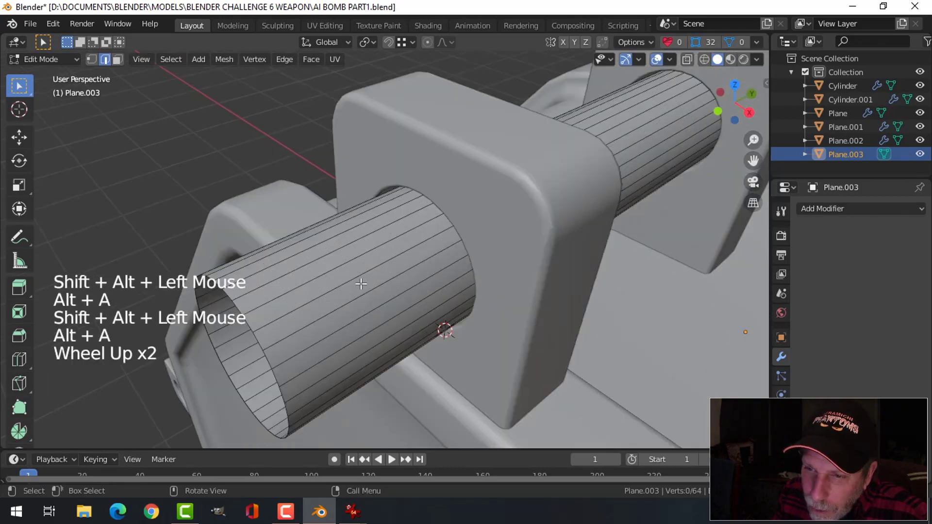
alt+shift+click(323, 308)
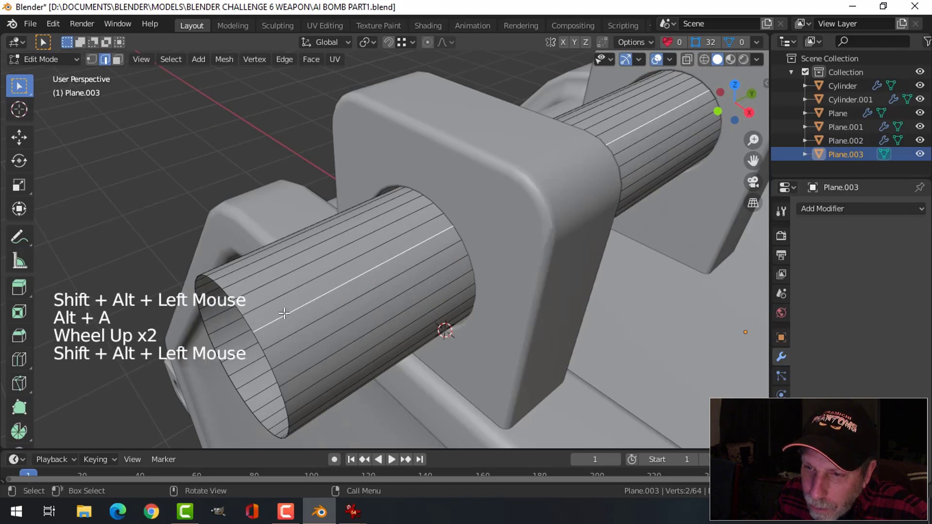
key(alt+a)
alt+shift+click(248, 326)
scroll(541, 291, down, 3)
middle_drag(541, 291, 482, 272)
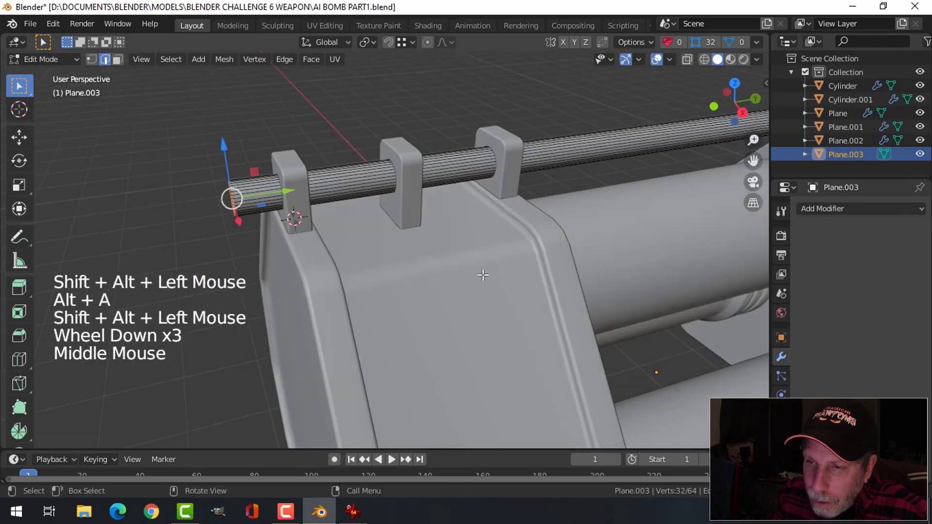
key(shift+s)
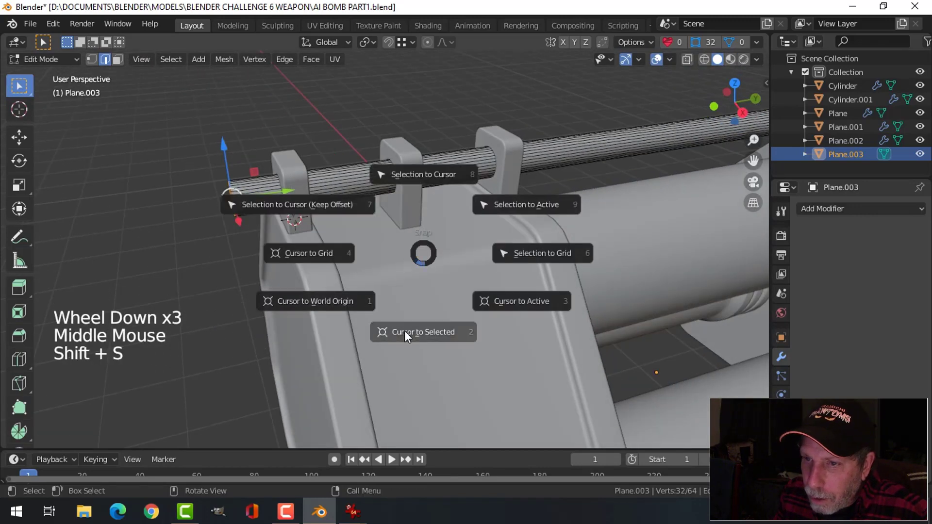
click(404, 331)
key(alt+a)
key(Tab)
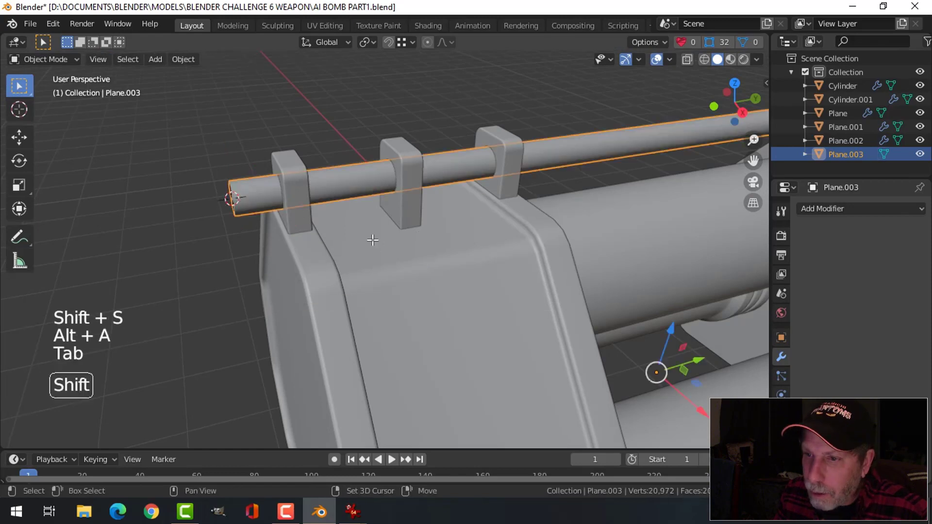
- Add an 18-vertex mesh circle at the 3D cursor and rotate it 90° about X in Edit Mode
key(shift+a)
mouse_move(339, 215)
click(427, 246)
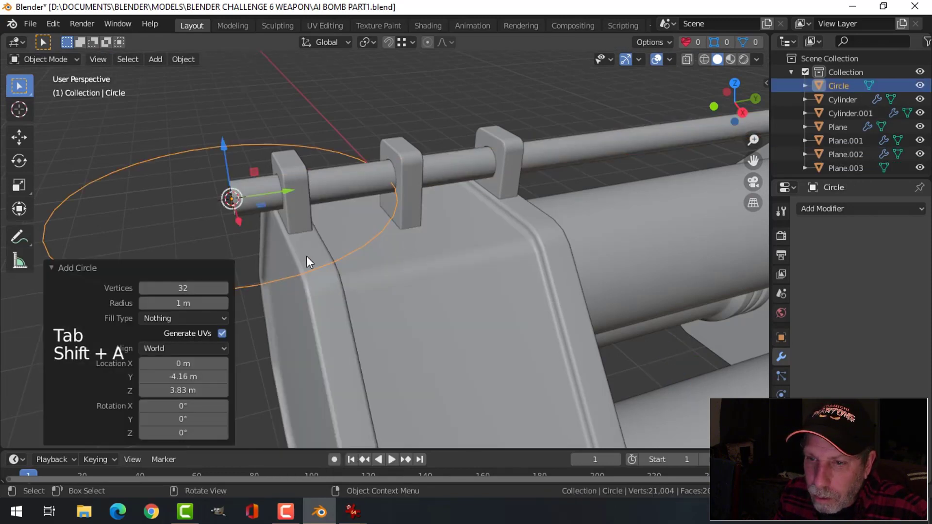
click(182, 287)
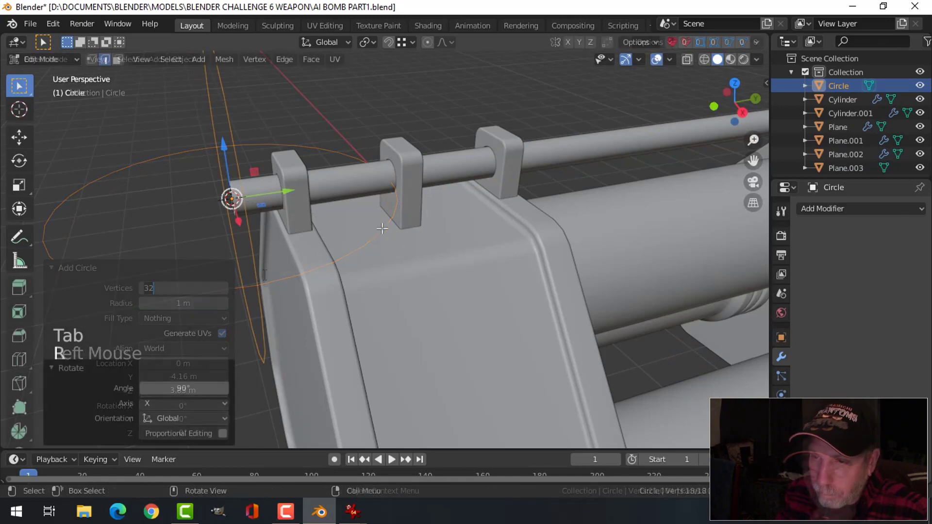
- Scale the circle down to just wider than the rod and move it about 0.446 m along Y to the outermost bracket's inner face
middle_drag(420, 217, 399, 216)
key(s)
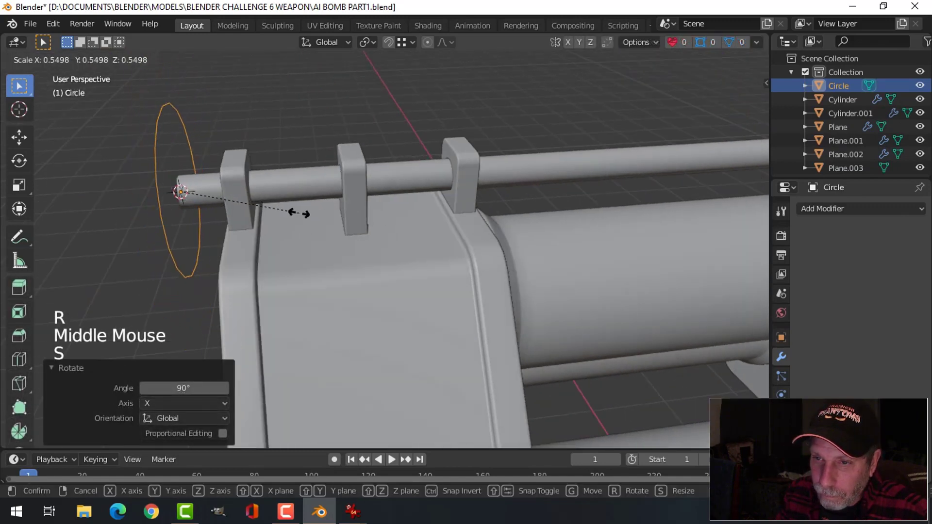
click(235, 192)
drag(237, 189, 306, 194)
key(s)
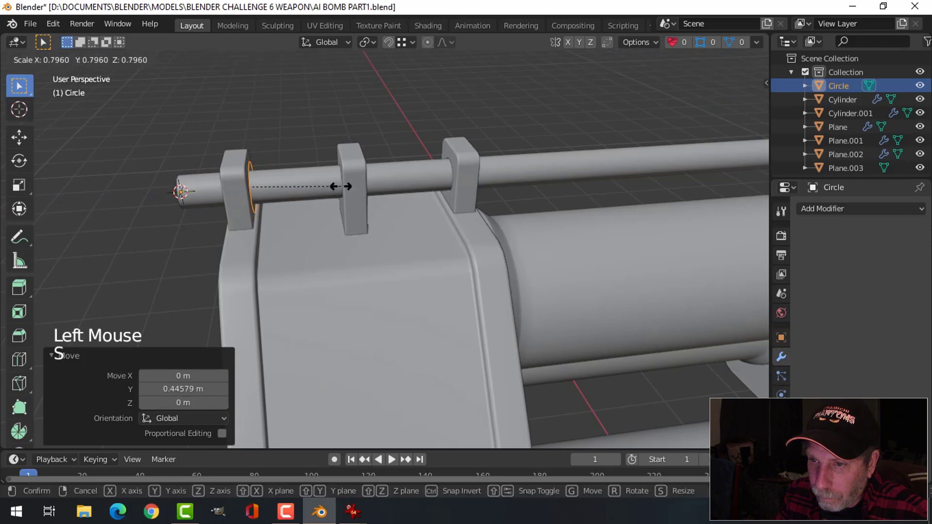
click(343, 189)
- Extrude the circle and scale the new loop inward to the rod's surface, forming a flat ring
middle_drag(343, 189, 364, 190)
key(KP_Decimal)
scroll(386, 187, up, 2)
scroll(358, 177, down, 3)
key(1)
middle_drag(453, 163, 595, 162)
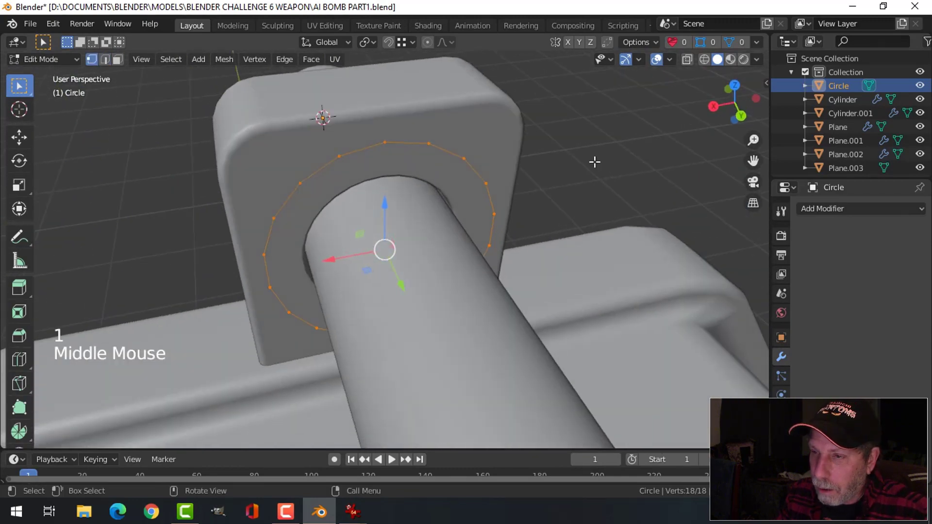
key(e)
key(s)
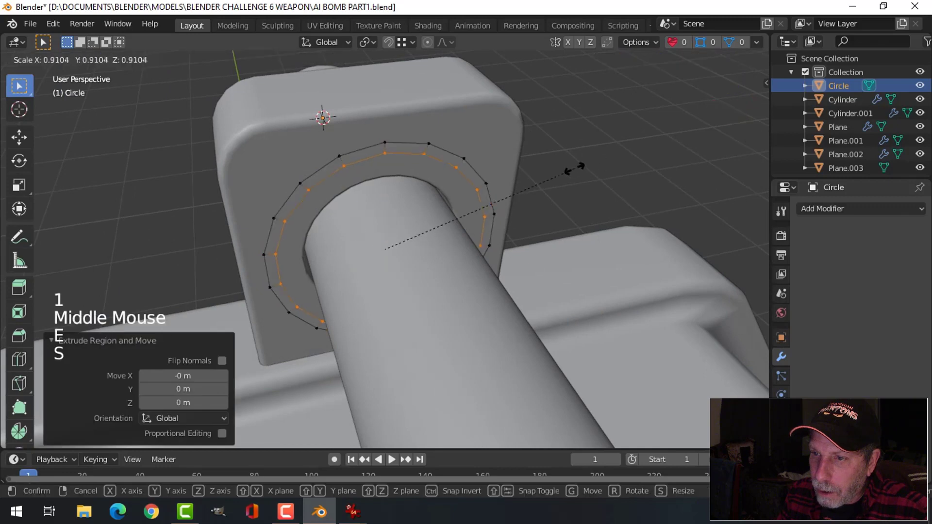
click(495, 187)
- Select the whole flat ring and extrude it along the rod into a thick washer against the bracket
key(a)
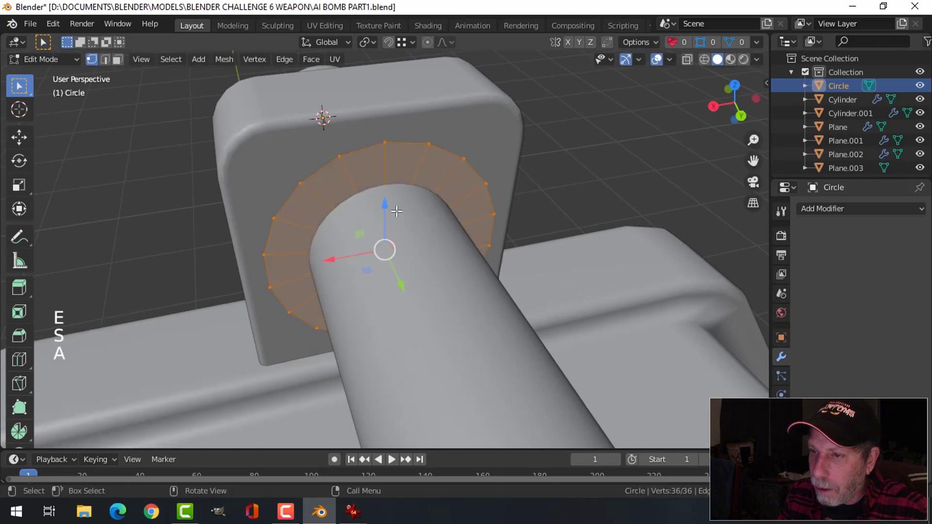
middle_drag(460, 189, 470, 239)
key(e)
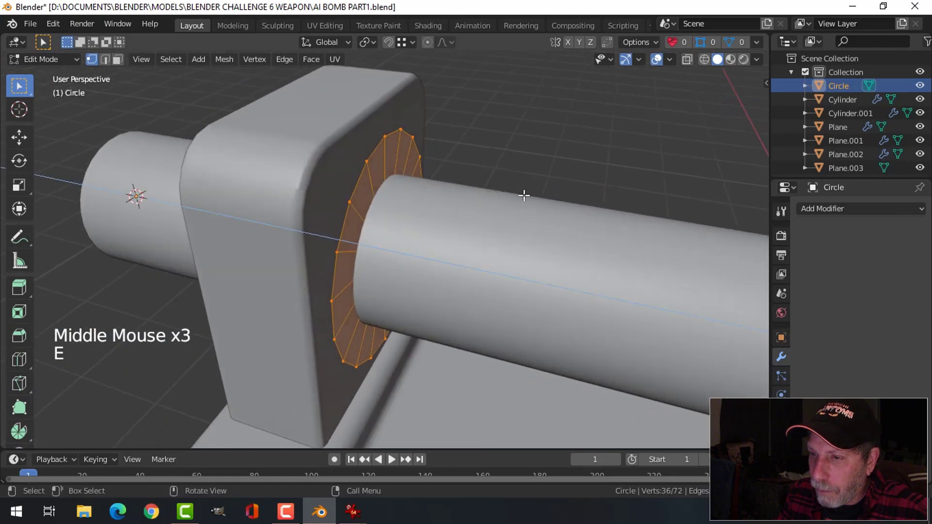
click(452, 263)
drag(452, 263, 466, 267)
middle_drag(466, 266, 484, 225)
key(alt+a)
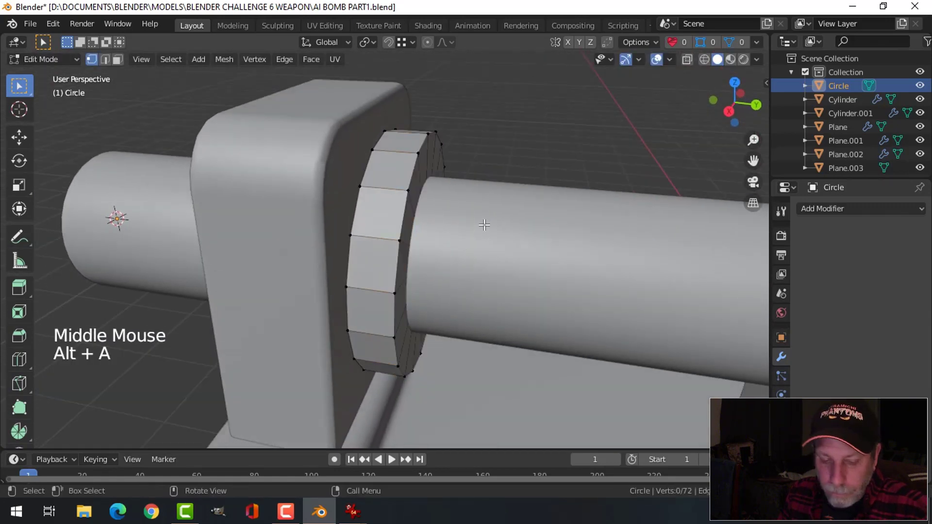
- Bevel the washer's two outer rim edge loops with 2 segments and a width of about 0.005 m
key(2)
alt+shift+click(396, 164)
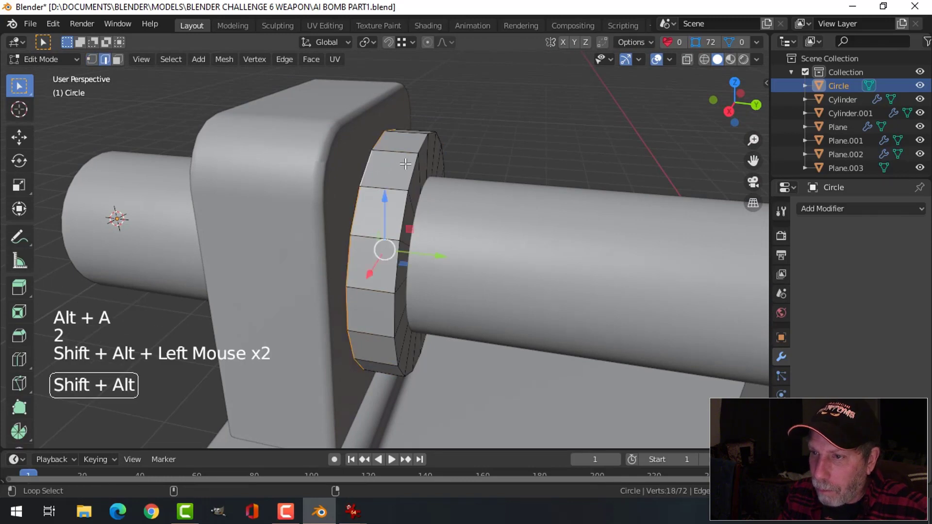
middle_drag(405, 164, 468, 173)
key(ctrl+b)
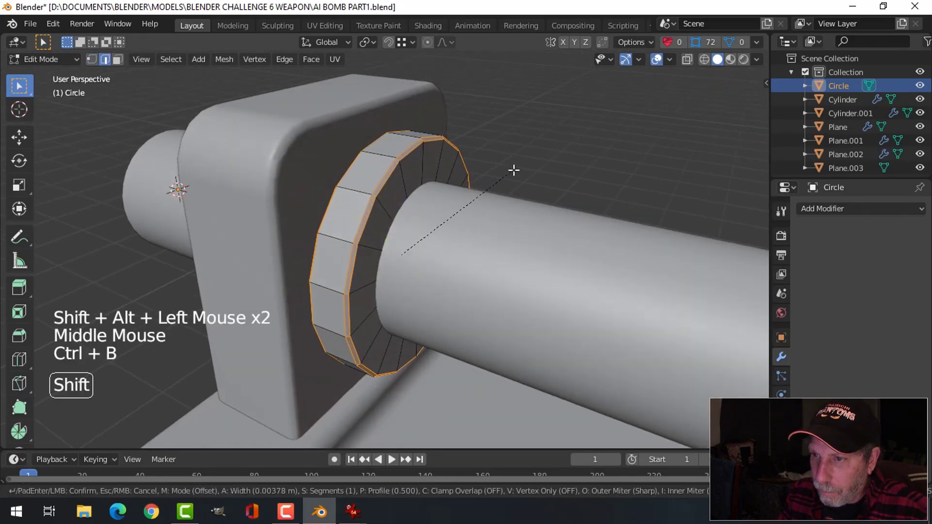
scroll(518, 166, up, 1)
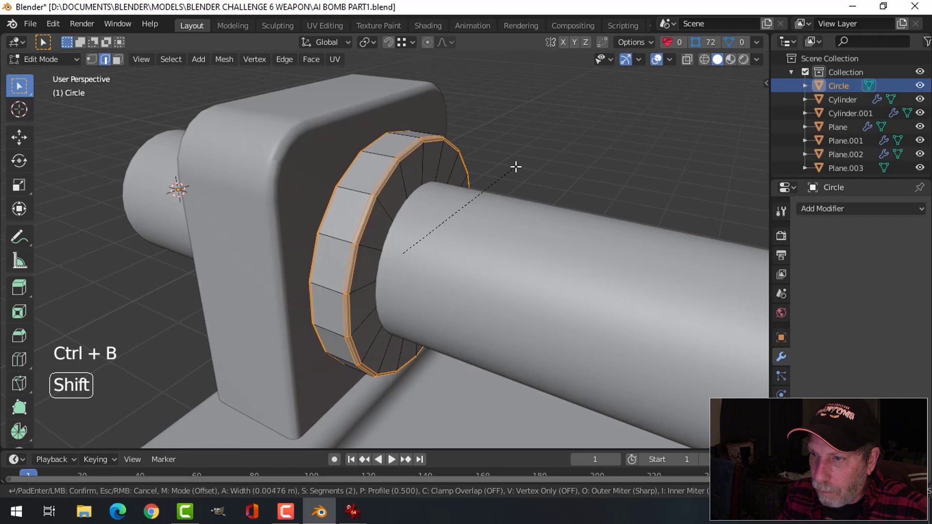
click(516, 167)
- Give the washer a level 1 Subdivision Surface modifier and shade it smooth
key(Tab)
key(ctrl+1)
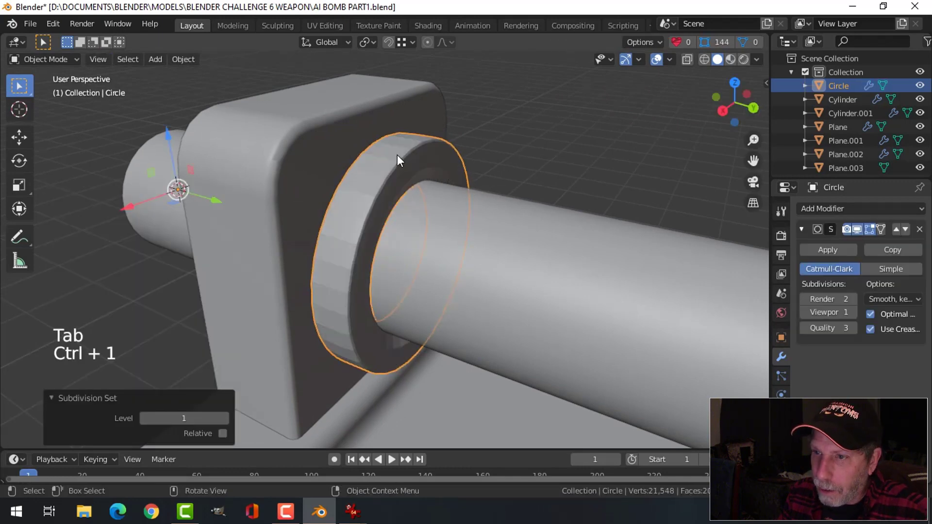
right_click(395, 155)
click(395, 155)
key(alt+a)
middle_drag(485, 176, 399, 188)
scroll(414, 152, down, 2)
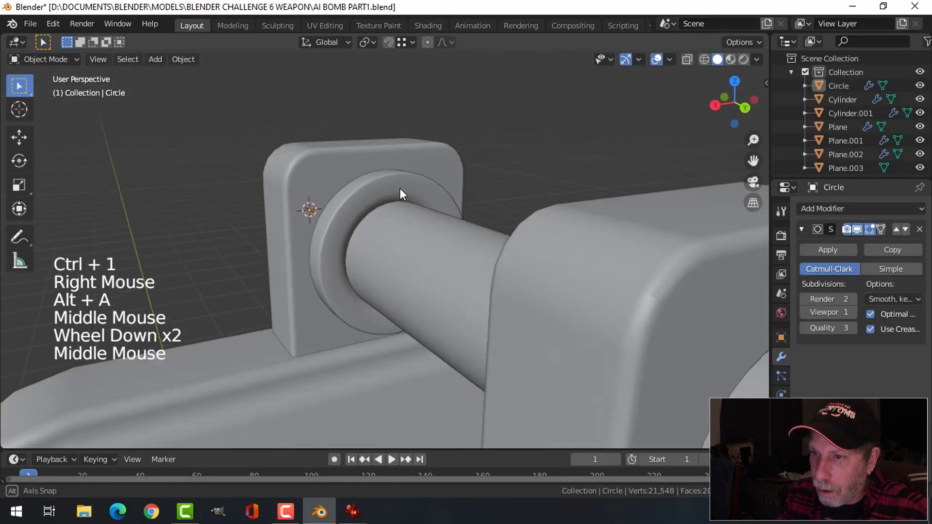
- Cut an edge loop around the washer's hole and slide it fully against the rim with a factor of -1
click(398, 187)
key(Tab)
middle_drag(460, 186, 428, 182)
key(alt+a)
key(ctrl+r)
click(407, 188)
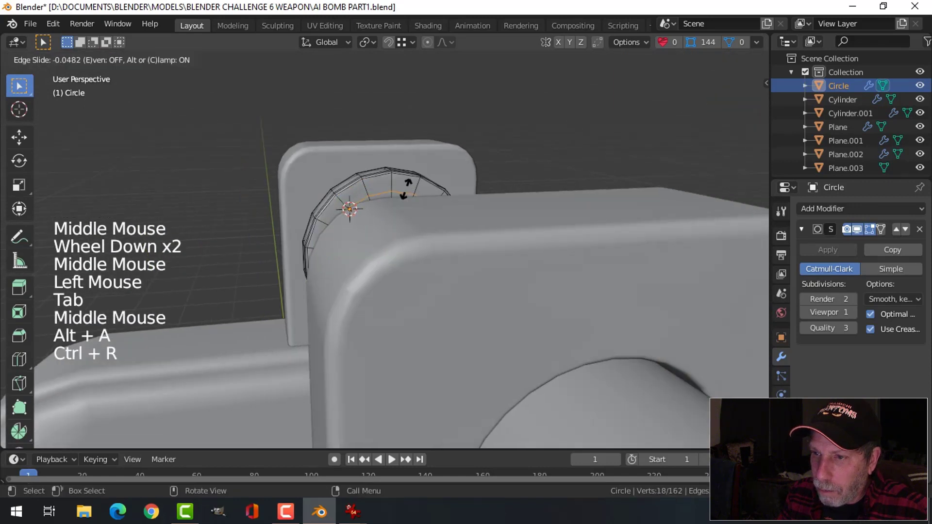
click(401, 205)
middle_drag(389, 256, 410, 247)
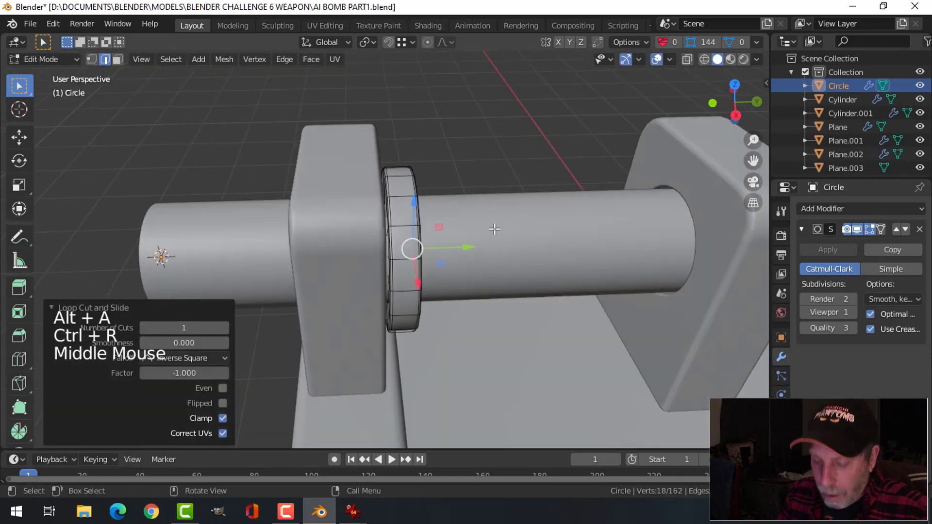
- Isolate the washer and add a supporting edge loop close to the hole's other rim, with a slide factor of about -0.774
key(Tab)
key(slash)
middle_drag(505, 233, 508, 229)
key(Tab)
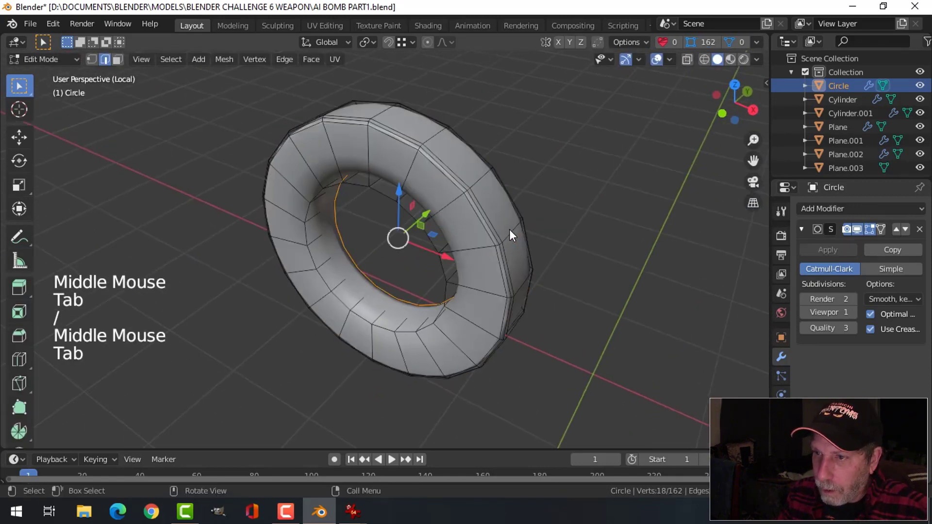
key(ctrl+t)
key(ctrl+r)
click(409, 183)
click(410, 196)
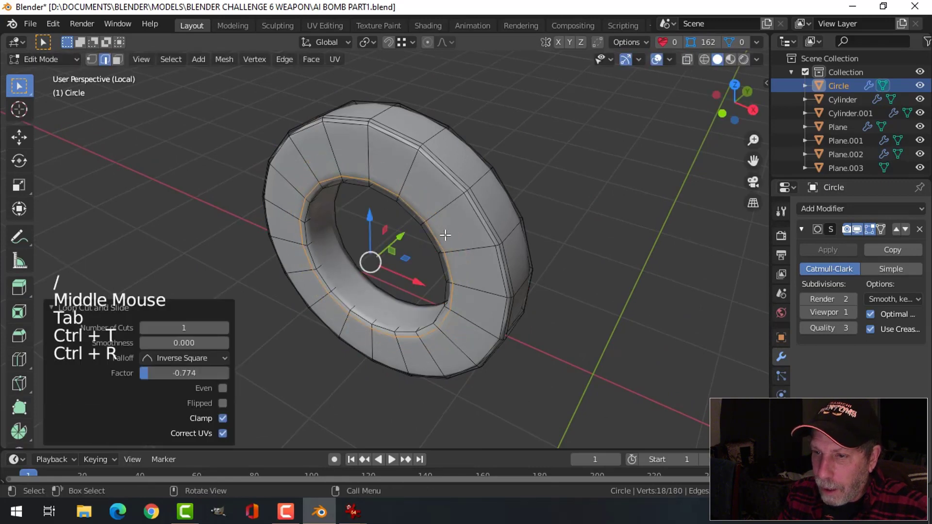
key(Tab)
middle_drag(410, 196, 413, 213)
- Delete the hidden face loop lining the washer's hole and bring the rest of the model back into view
key(Tab)
key(alt+a)
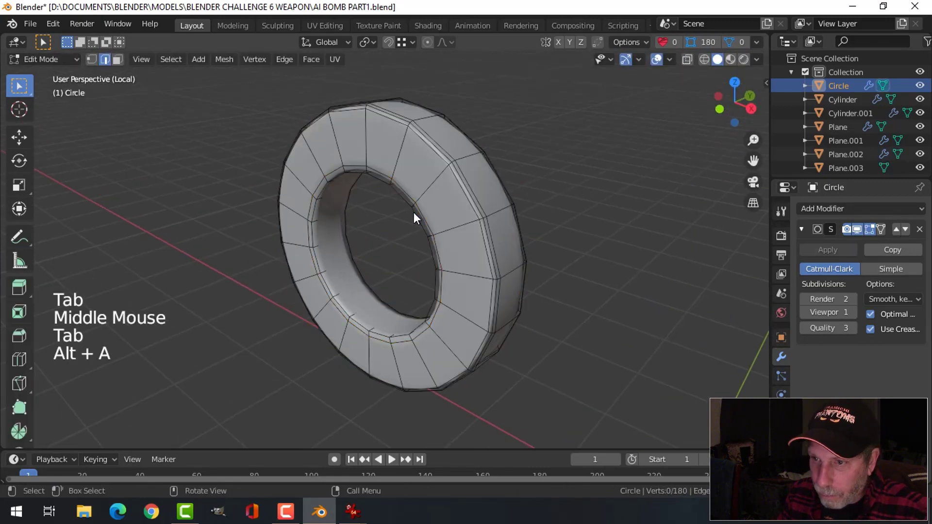
key(3)
alt+shift+click(335, 236)
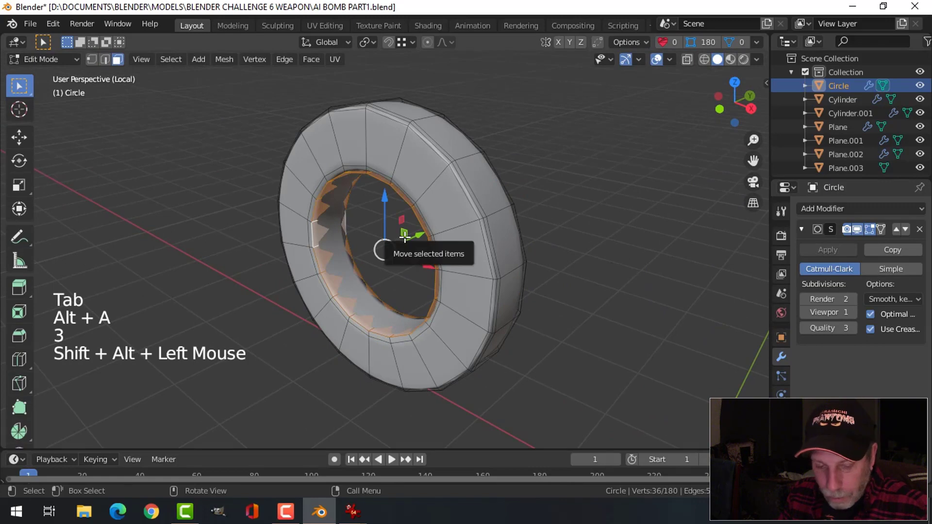
key(x)
click(378, 186)
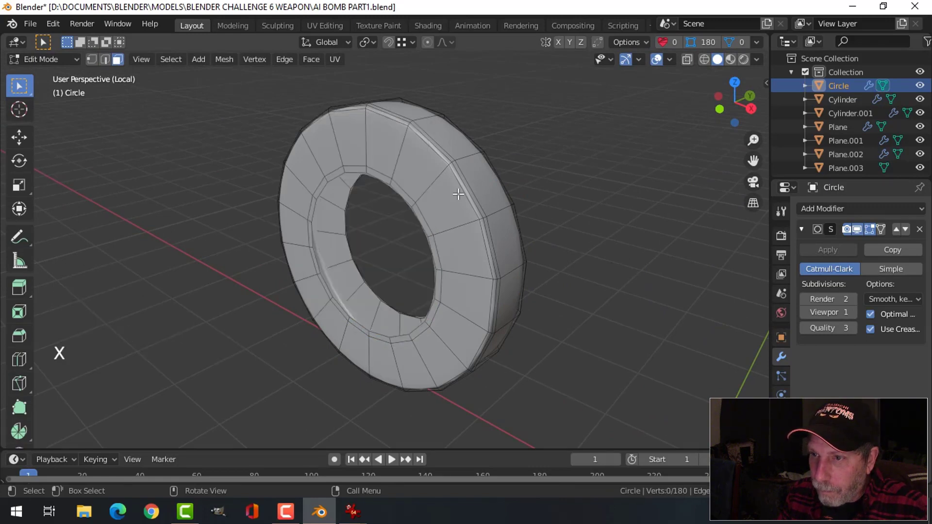
key(Tab)
middle_drag(529, 210, 409, 217)
scroll(517, 231, down, 3)
key(alt+a)
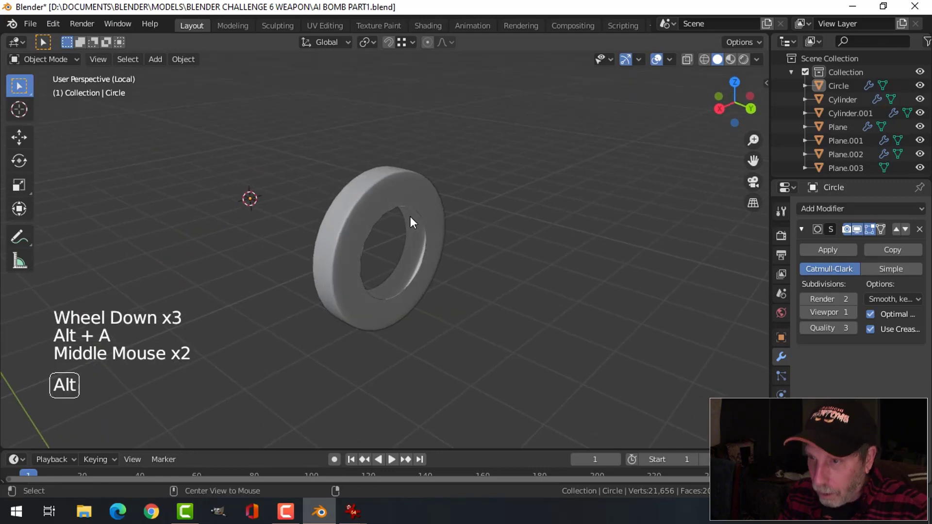
key(Escape)
key(alt)
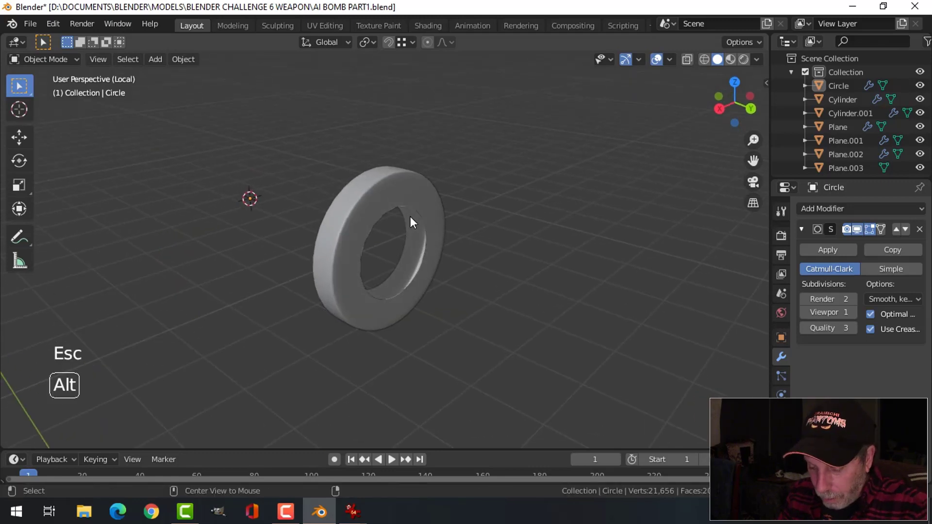
key(Escape)
key(slash)
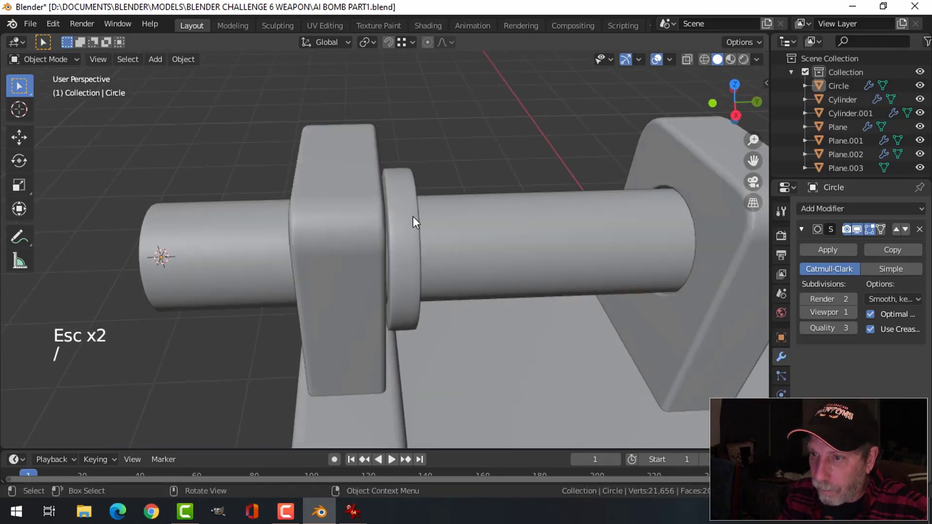
- Set the washer's origin to its geometry and shift it about 0.014 m along Y against the bracket
key(alt+a)
middle_drag(412, 217, 470, 221)
click(382, 211)
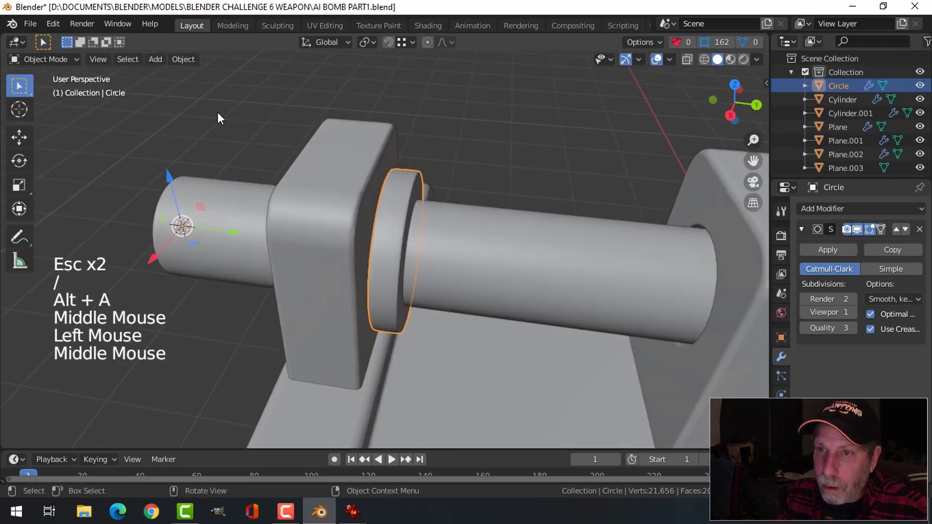
click(183, 60)
mouse_move(212, 82)
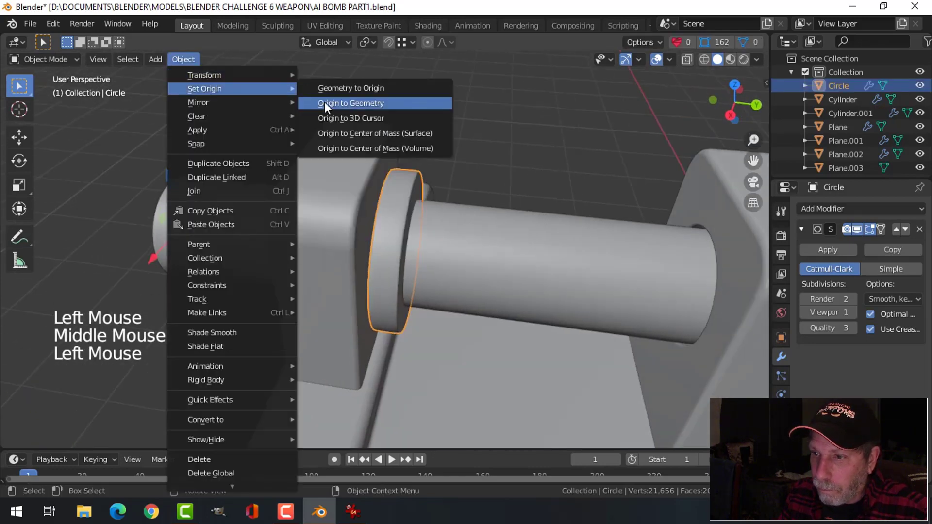
click(324, 102)
drag(452, 255, 450, 255)
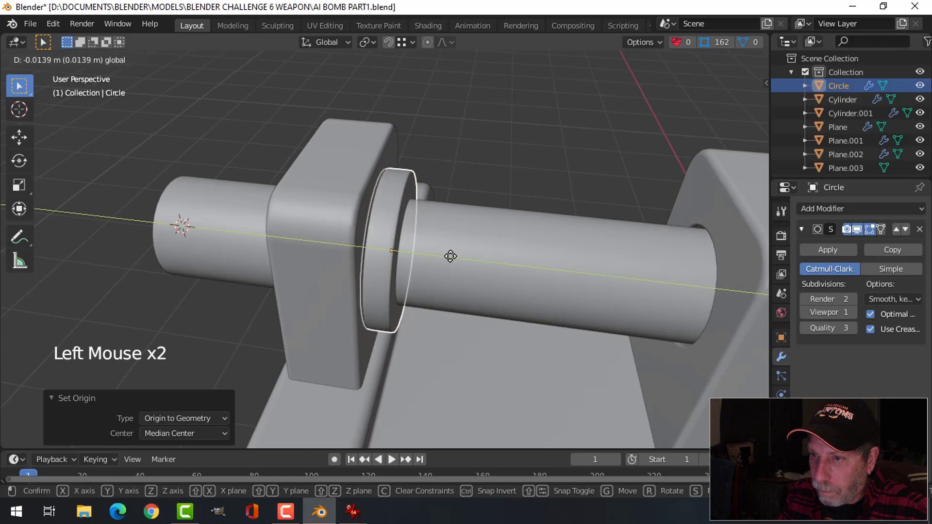
scroll(462, 240, down, 2)
key(alt+a)
- Switch to IrfanView and examine both bomb reference images for where washers and nuts sit on the rods
scroll(409, 235, down, 6)
mouse_move(474, 262)
middle_down()
mouse_move(417, 238)
mouse_move(467, 221)
mouse_move(436, 277)
mouse_move(446, 242)
mouse_move(458, 255)
middle_up()
scroll(441, 270, up, 2)
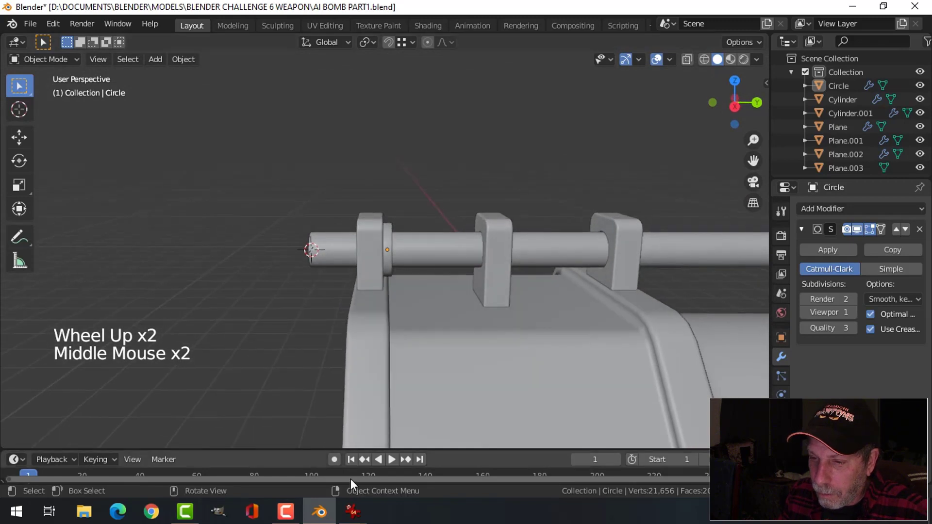
mouse_move(345, 514)
click(299, 466)
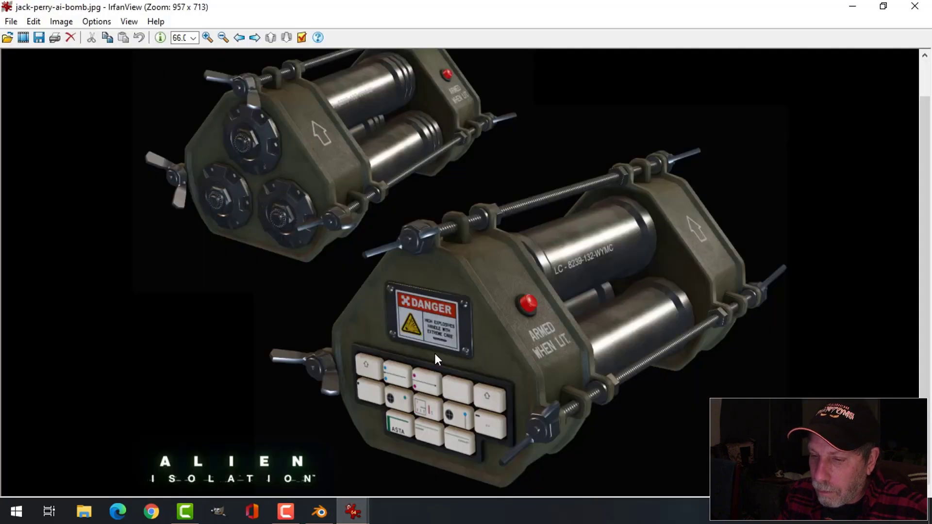
click(375, 467)
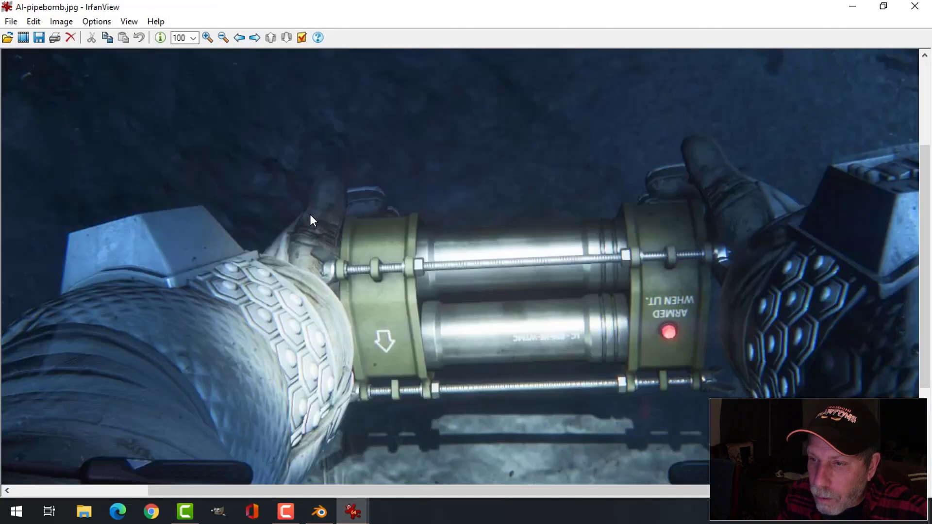
click(320, 511)
- Duplicate the washer and move the copy about 1.25 m along Y to the inner bracket of the same frame
click(391, 248)
shift+middle_drag(461, 248, 466, 271)
middle_drag(466, 270, 436, 265)
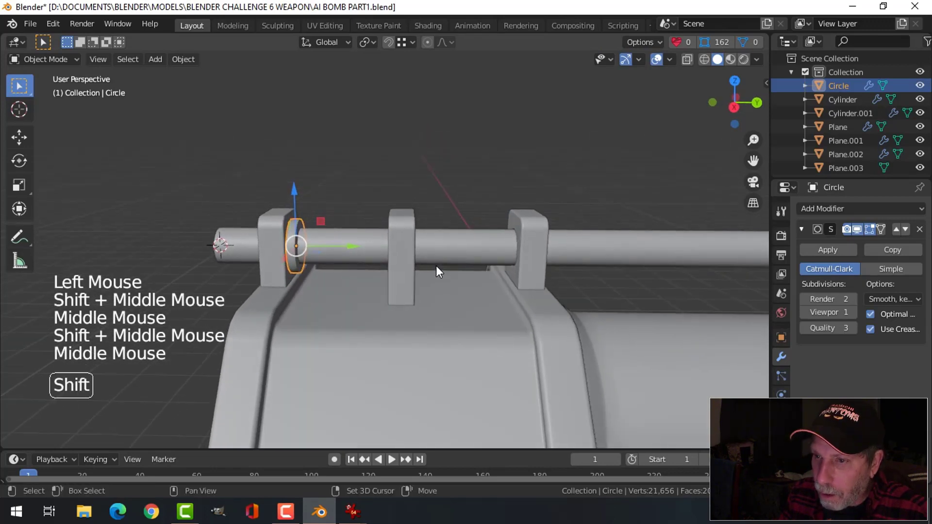
key(shift+d)
click(392, 245)
key(g)
key(y)
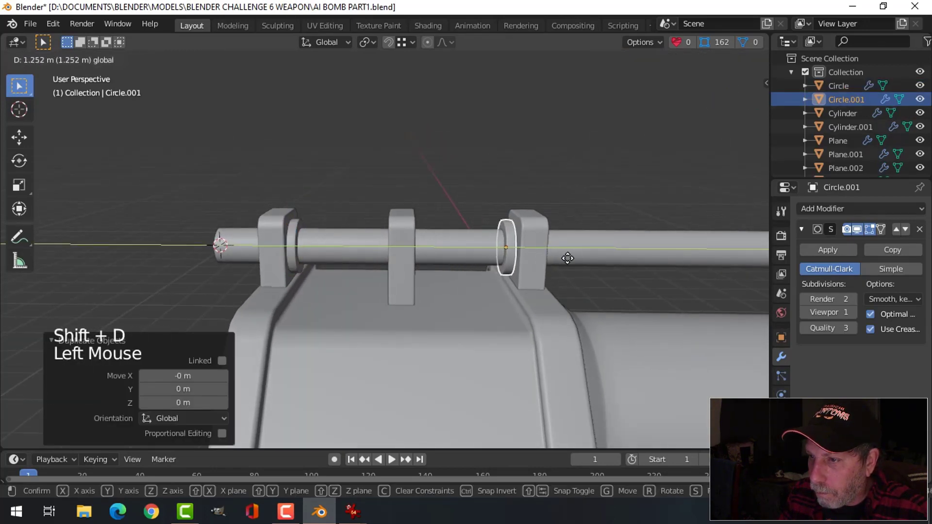
click(568, 258)
scroll(573, 260, down, 2)
key(alt+a)
middle_drag(569, 263, 239, 228)
scroll(536, 283, up, 2)
- Duplicate the inner bracket's washer, move the copy about 4.87 m along Y to the opposite frame and nudge it against the first bracket
click(248, 212)
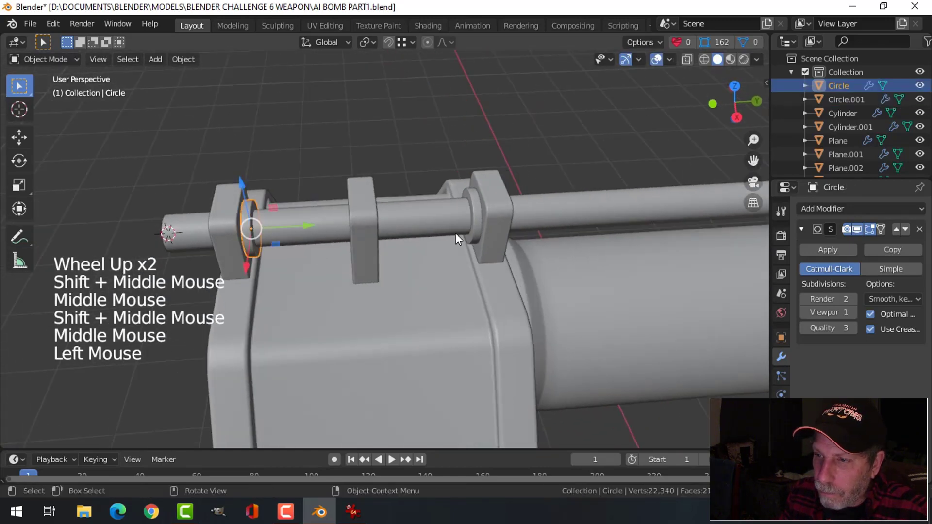
click(474, 209)
scroll(562, 247, down, 5)
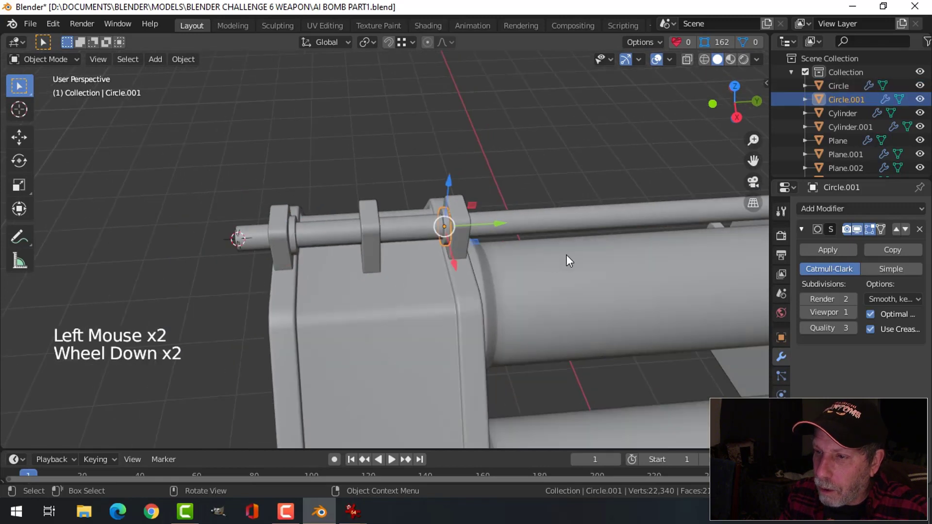
shift+middle_drag(565, 254, 288, 247)
key(KP_3)
key(shift+d)
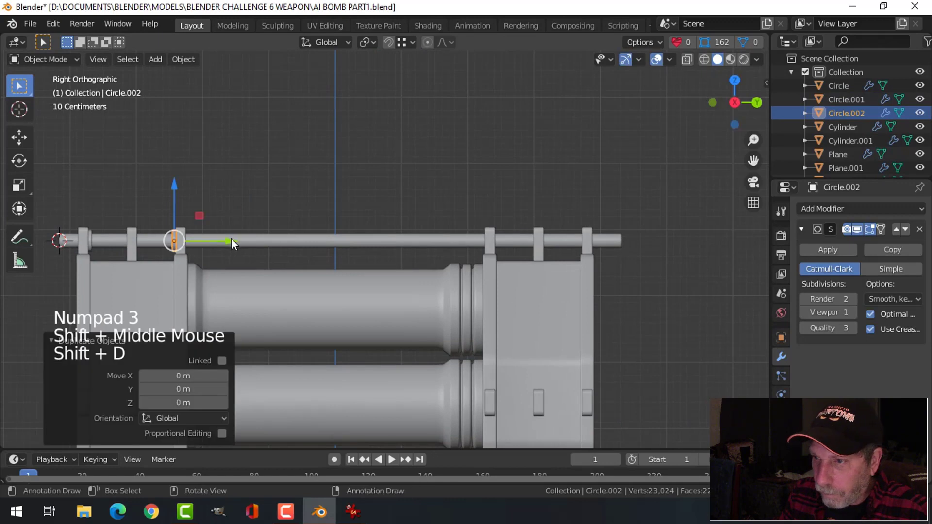
drag(231, 237, 560, 246)
scroll(573, 242, up, 4)
shift+middle_drag(588, 237, 435, 249)
scroll(526, 256, up, 3)
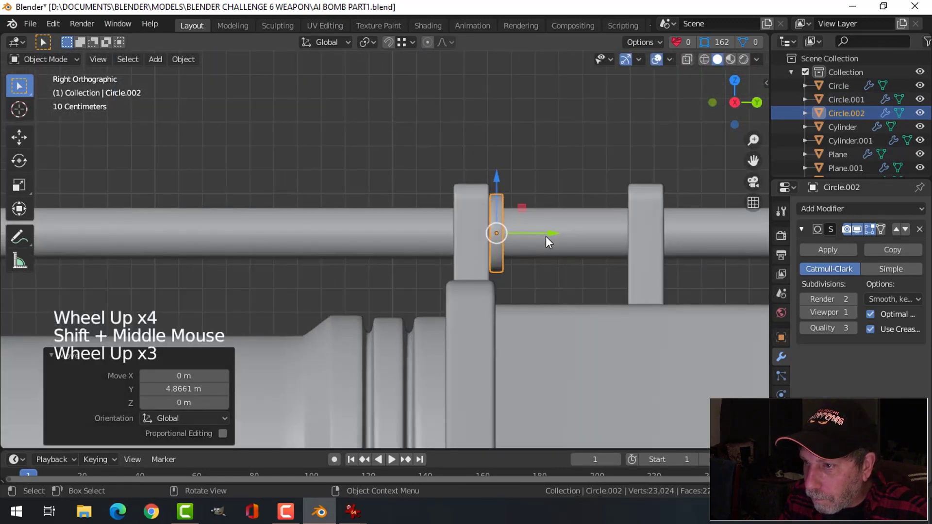
drag(547, 234, 543, 233)
scroll(558, 245, down, 3)
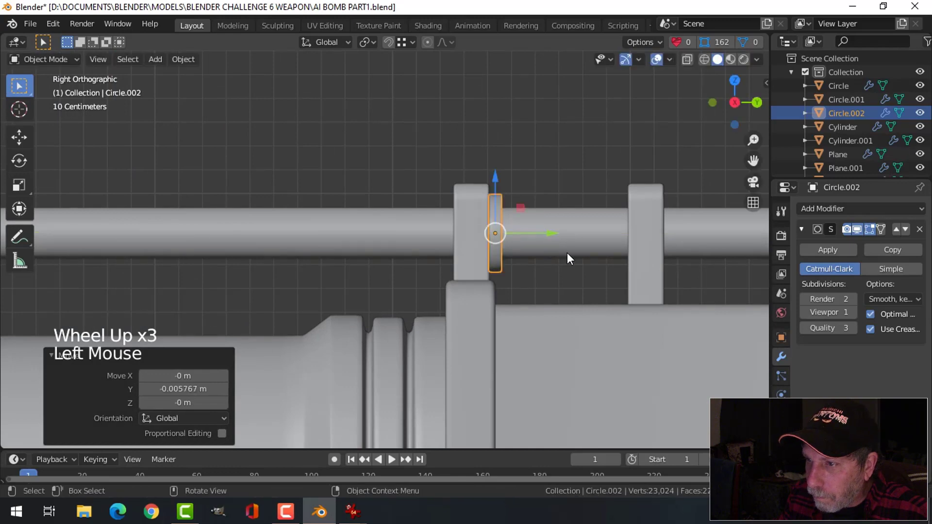
- Duplicate the opposite frame's washer and move the copy 1.2705 m along Y to the outermost bracket
shift+middle_drag(566, 252, 479, 276)
key(shift+d)
drag(431, 238, 612, 253)
scroll(456, 257, down, 2)
middle_drag(456, 257, 396, 272)
scroll(385, 214, up, 3)
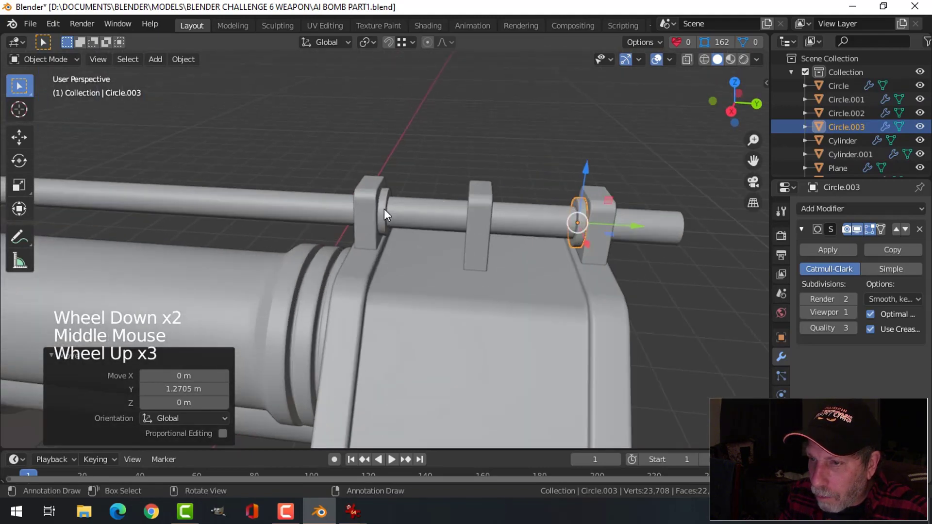
- Inspect the washer placement against the brackets at both ends of the rod
shift+click(383, 209)
scroll(363, 244, down, 2)
shift+middle_drag(191, 220, 441, 226)
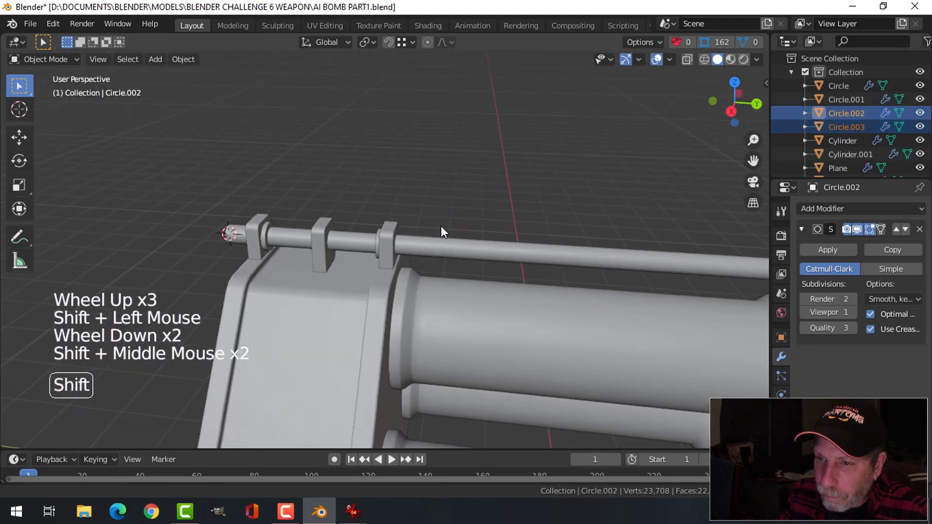
scroll(316, 245, up, 2)
middle_drag(316, 246, 339, 253)
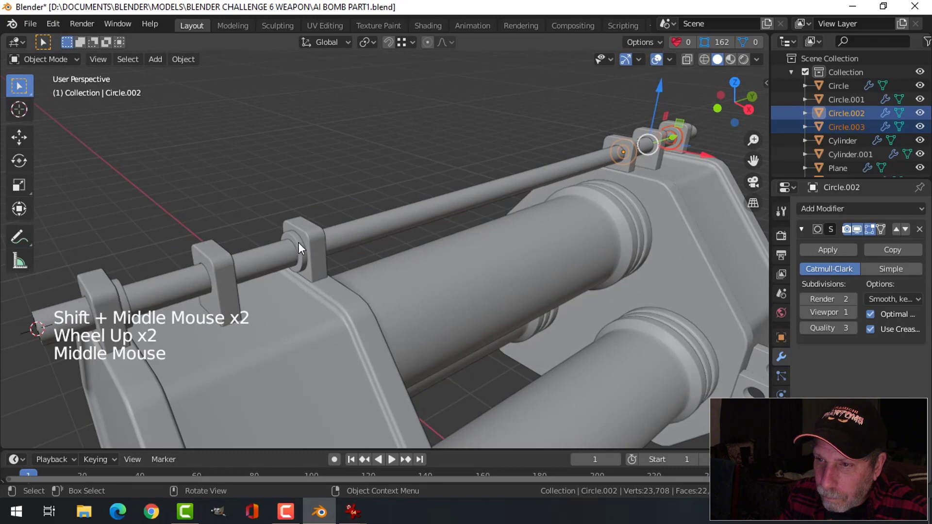
scroll(423, 265, down, 2)
key(alt+a)
middle_drag(423, 264, 488, 228)
scroll(478, 280, down, 1)
scroll(416, 272, down, 2)
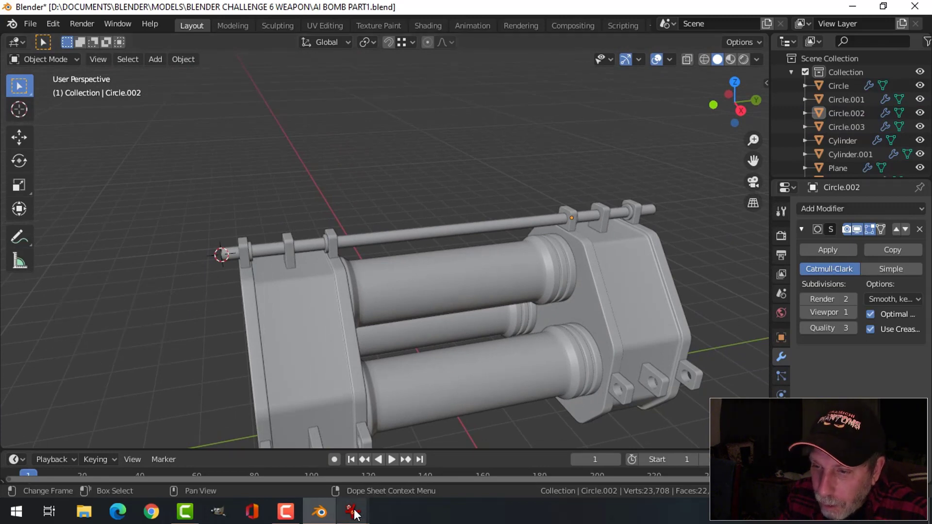
- Switch to IrfanView and examine the reference render's wing nuts, washers and hex nuts at 200% zoom, ending at 100%
mouse_move(353, 512)
click(333, 450)
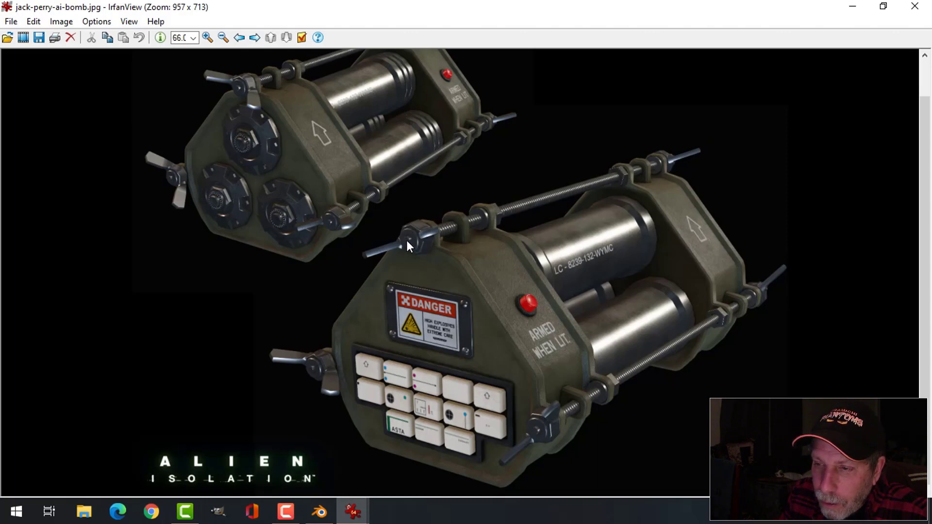
click(193, 38)
click(185, 137)
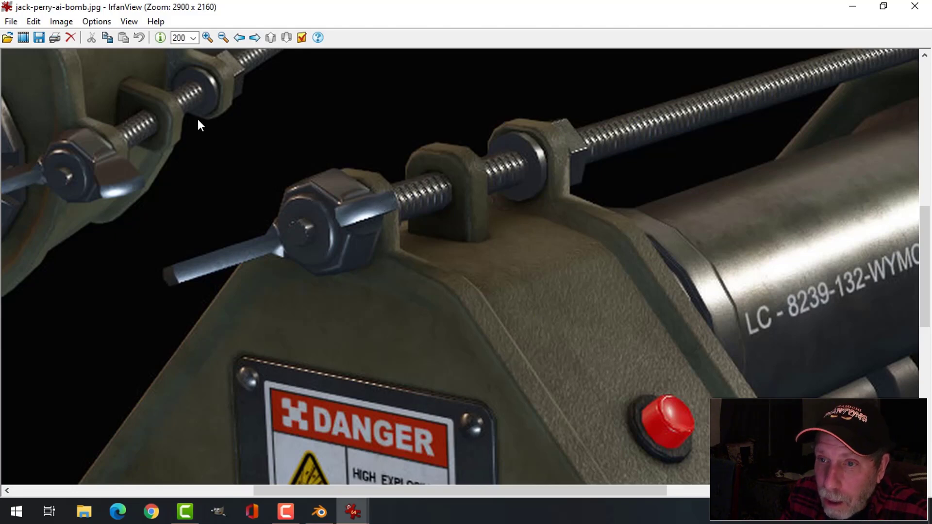
click(194, 37)
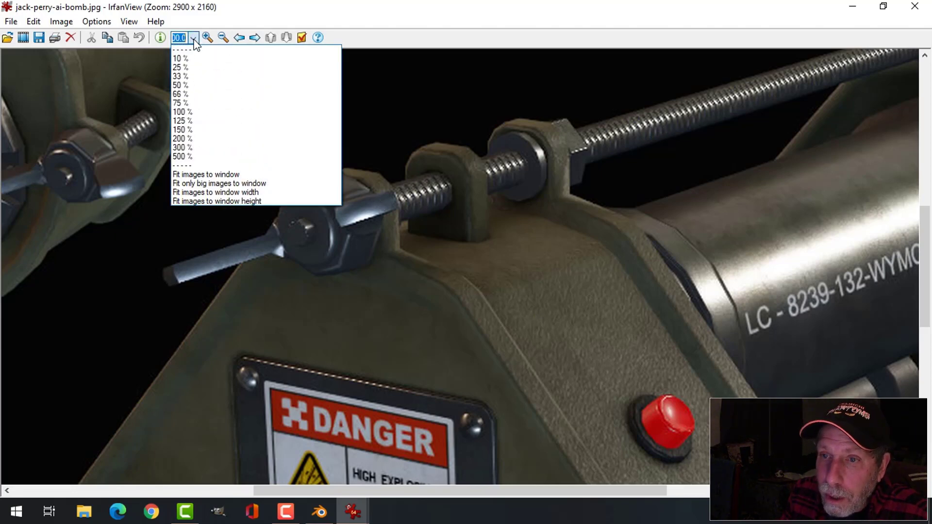
click(192, 116)
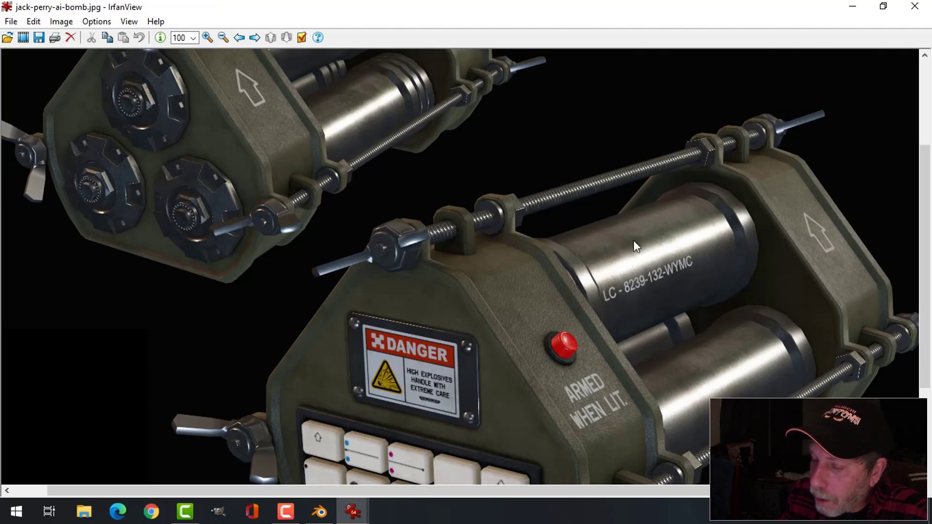
- Compare the modelled rod and brackets in Blender with the nut positions in the reference render
click(319, 512)
middle_drag(454, 304, 398, 253)
scroll(360, 251, up, 2)
middle_drag(398, 253, 427, 272)
mouse_move(351, 513)
click(287, 467)
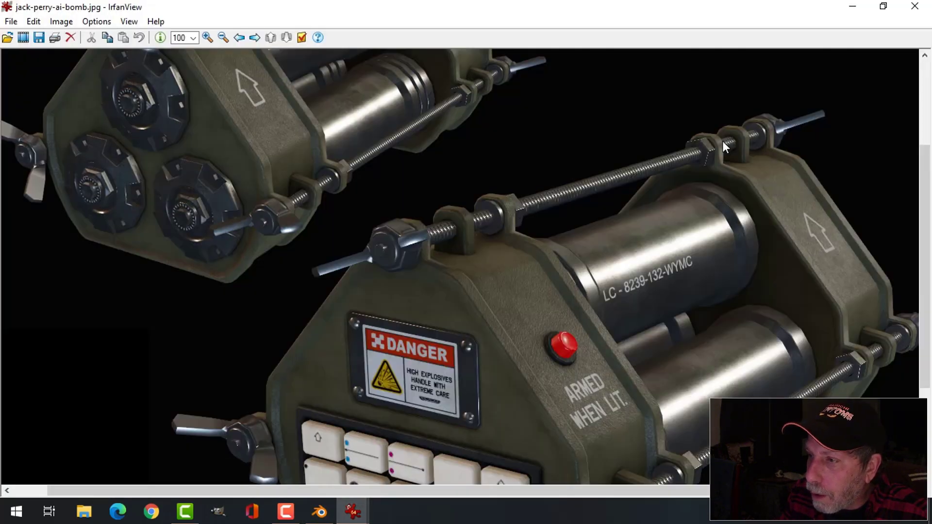
click(320, 513)
- Add a circle mesh with 6 vertices at the rod's end as the base for a hex nut
middle_drag(395, 322, 365, 321)
scroll(508, 275, up, 2)
shift+middle_drag(508, 275, 466, 286)
middle_drag(465, 286, 412, 284)
key(shift+a)
mouse_move(350, 218)
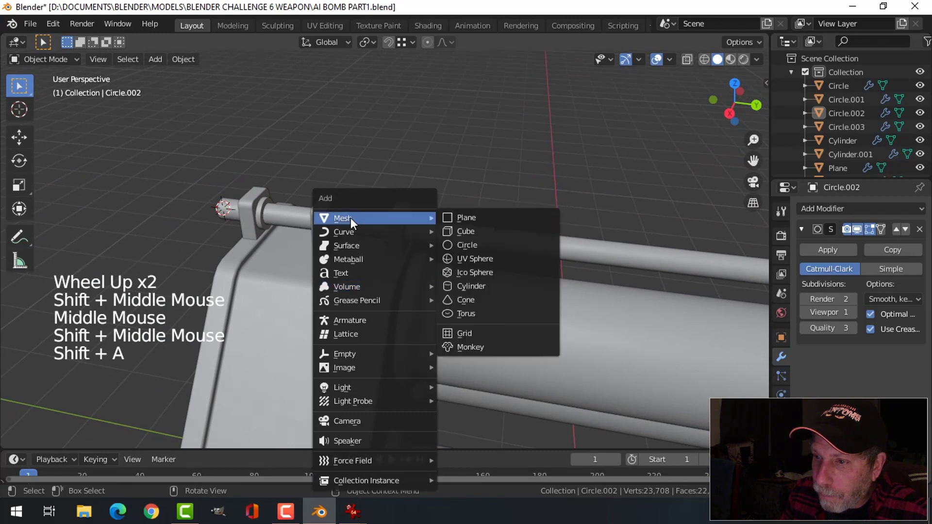
click(464, 244)
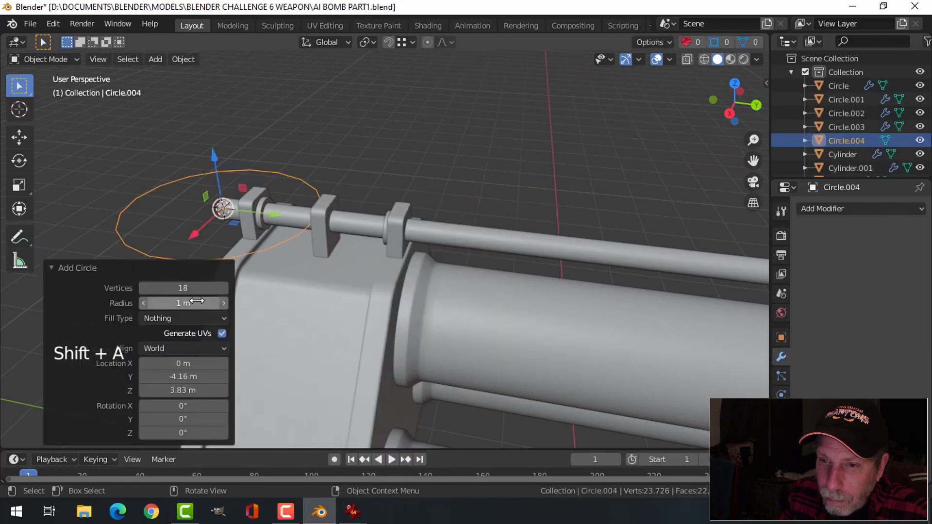
click(221, 288)
text(6)
key(Return)
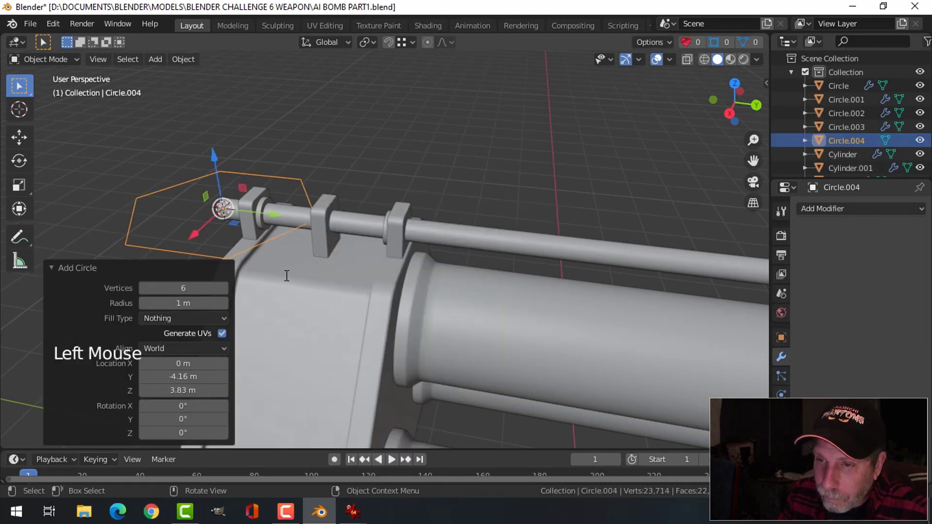
- Rotate the six-sided circle 90° about the X axis in Edit Mode
scroll(342, 250, down, 2)
key(Tab)
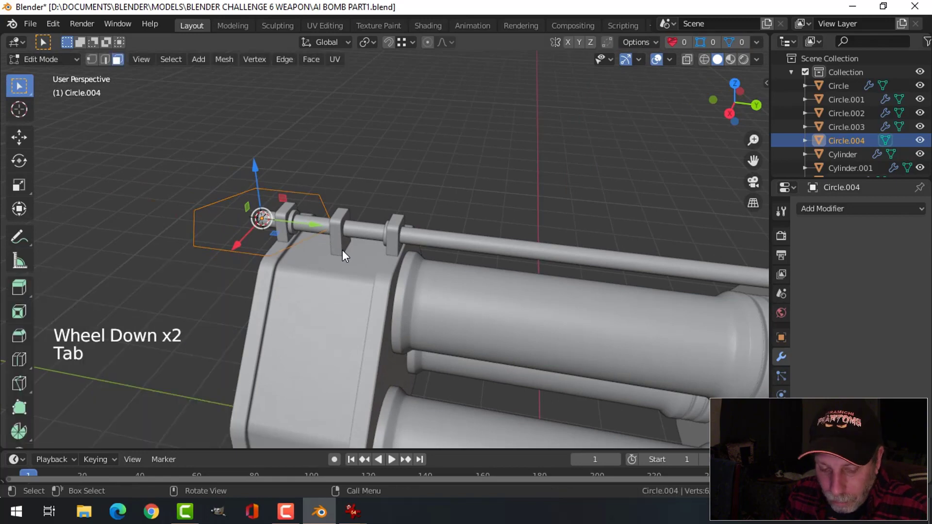
text(rx90)
key(Return)
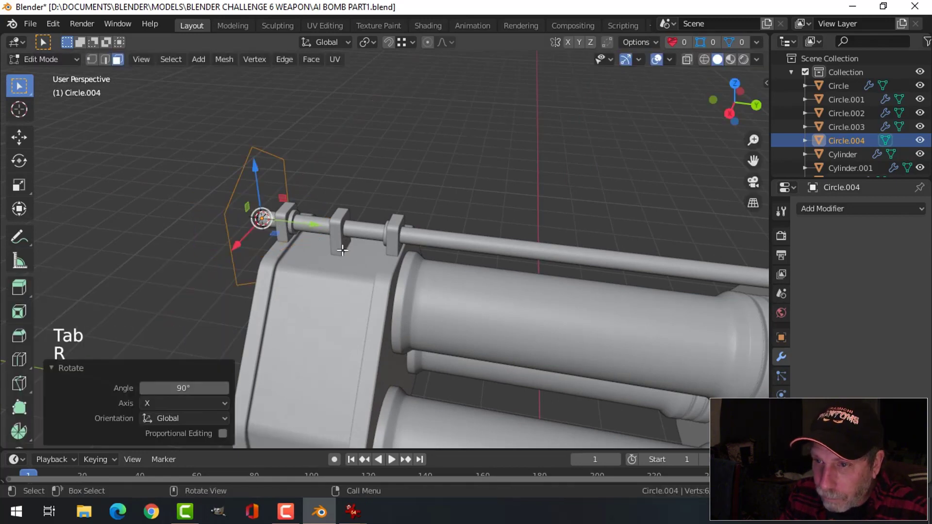
- Move the hexagon along Y to the frame's innermost bracket and scale it down around the rod
drag(310, 224, 465, 244)
key(s)
click(491, 209)
key(s)
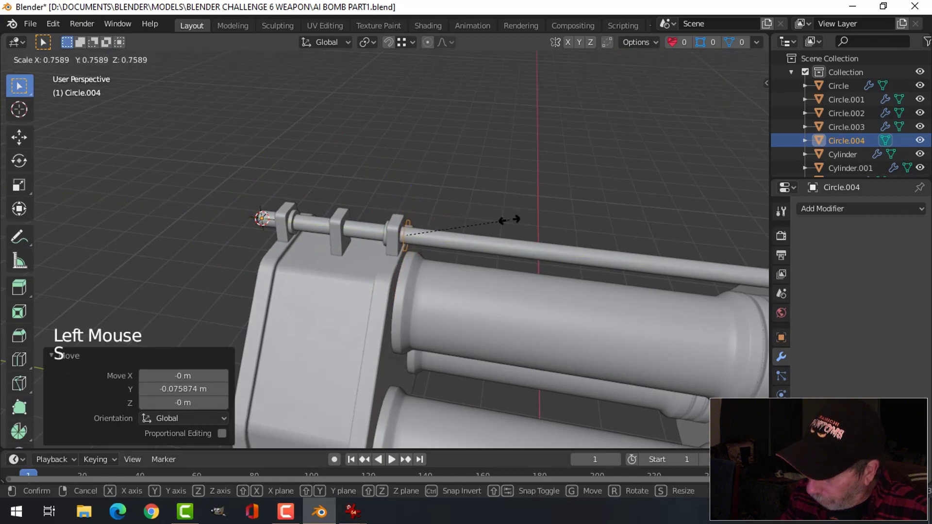
click(513, 214)
- Scale the hexagon by 0.779 and shift it along Y against the face of the innermost bracket
key(KP_Decimal)
key(1)
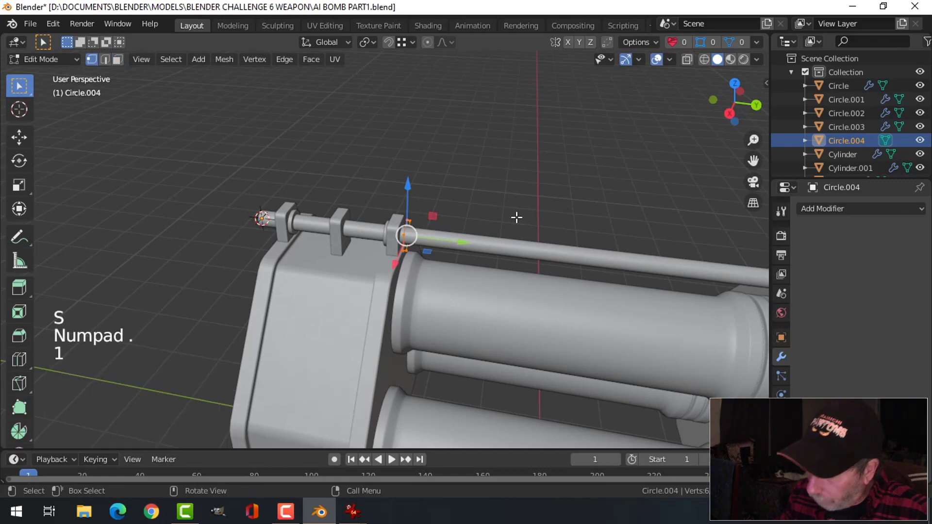
key(KP_Decimal)
scroll(471, 218, down, 3)
middle_drag(472, 218, 500, 236)
key(s)
click(460, 205)
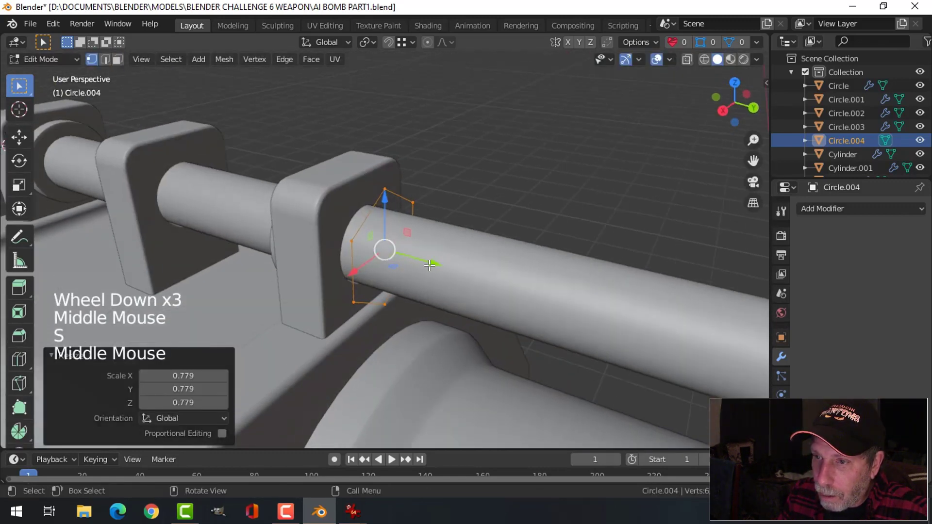
drag(432, 264, 409, 262)
middle_drag(468, 229, 524, 229)
- Extrude the hexagon outline inward to the rod, and extrude the resulting ring about 0.13 m along the rod
key(e)
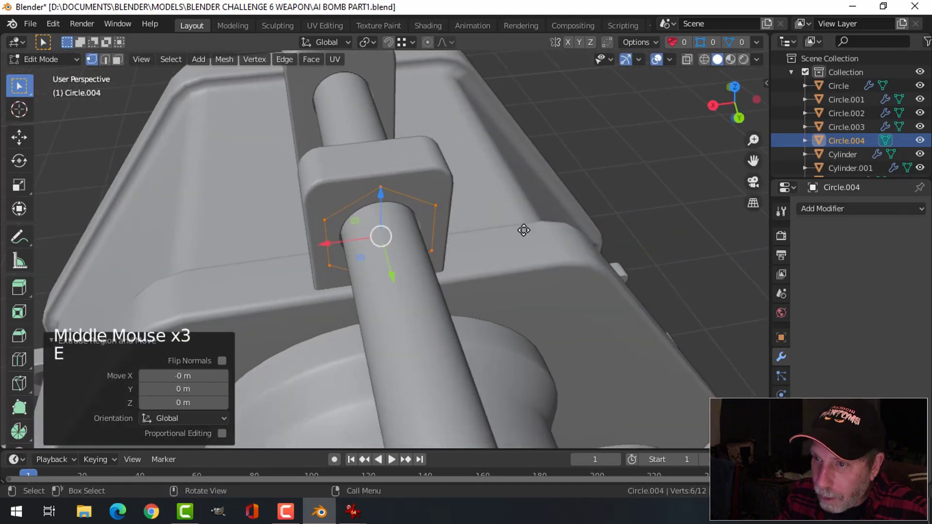
key(s)
click(455, 243)
key(a)
middle_drag(416, 245, 439, 255)
key(e)
click(439, 255)
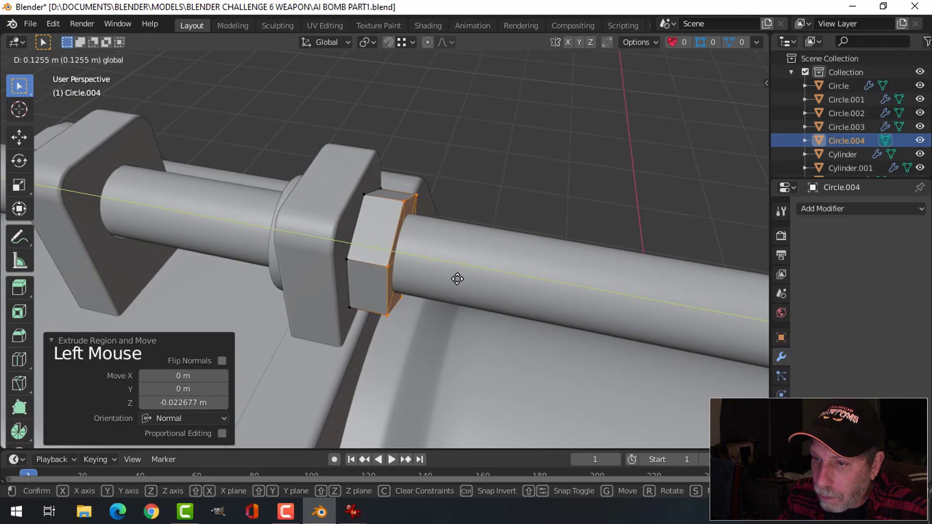
click(457, 279)
- Bevel the front and back outer edge loops of the hex nut about 0.007 m wide with 3 segments
middle_drag(457, 279, 413, 232)
key(alt+a)
scroll(477, 232, up, 2)
key(2)
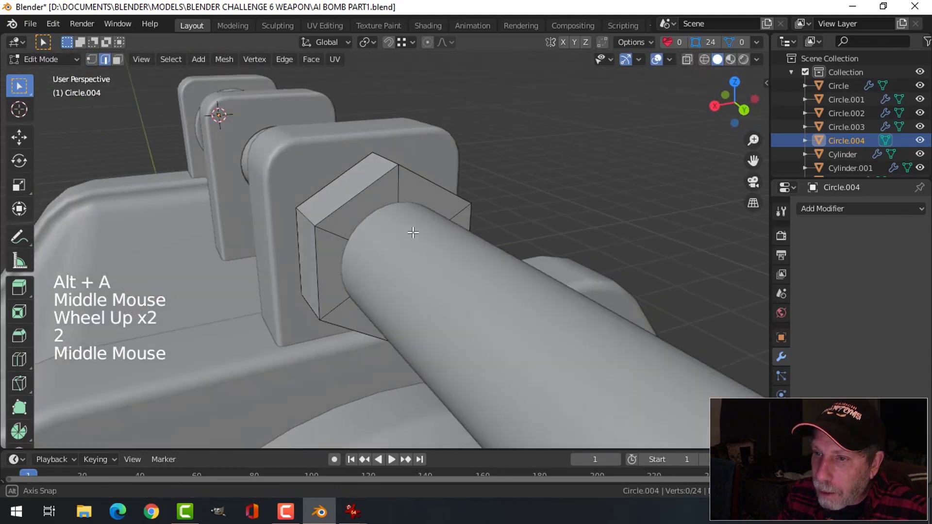
alt+shift+click(358, 192)
alt+shift+click(369, 199)
middle_drag(369, 199, 485, 220)
key(ctrl+b)
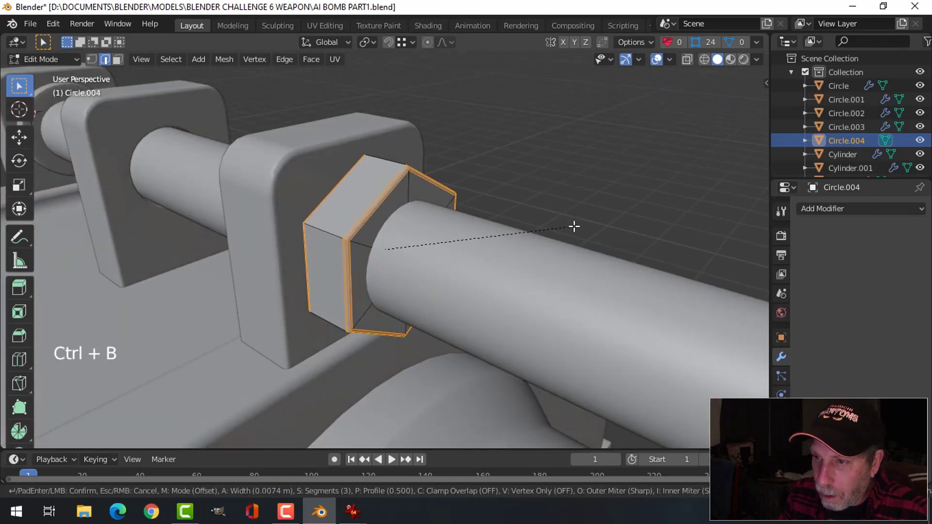
click(573, 227)
- Add a Bevel modifier with 0.1 m offset and 2 segments to the hex nut in Object Mode
key(Tab)
click(813, 209)
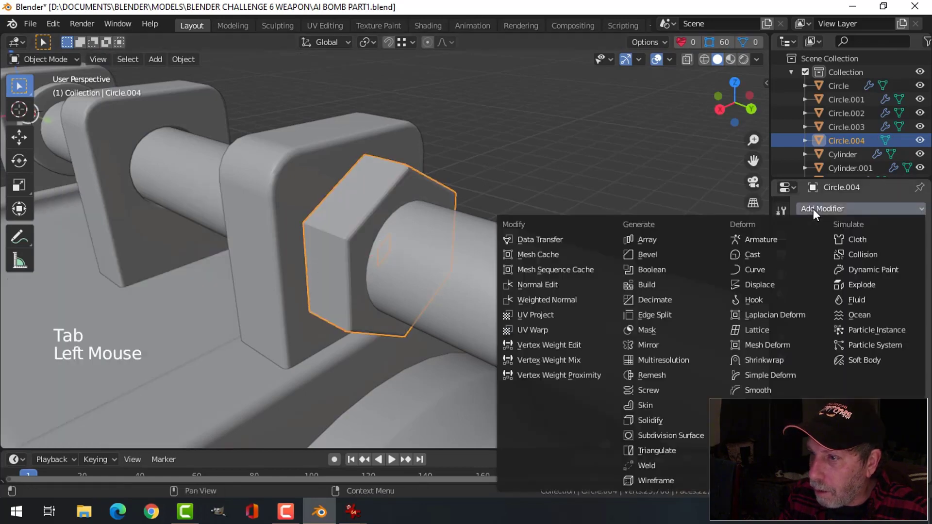
click(655, 254)
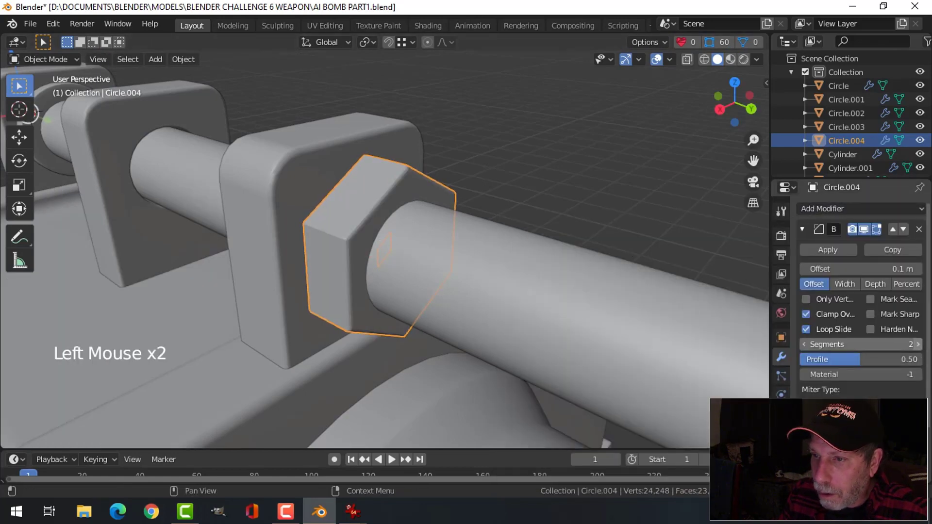
key(alt+a)
- Set the hex nut's origin to its geometry and nudge the nut along the rod toward the bracket
mouse_move(403, 213)
middle_down()
mouse_move(475, 229)
mouse_move(361, 200)
mouse_move(404, 147)
mouse_move(360, 203)
mouse_move(391, 226)
middle_up()
scroll(459, 233, down, 2)
click(391, 226)
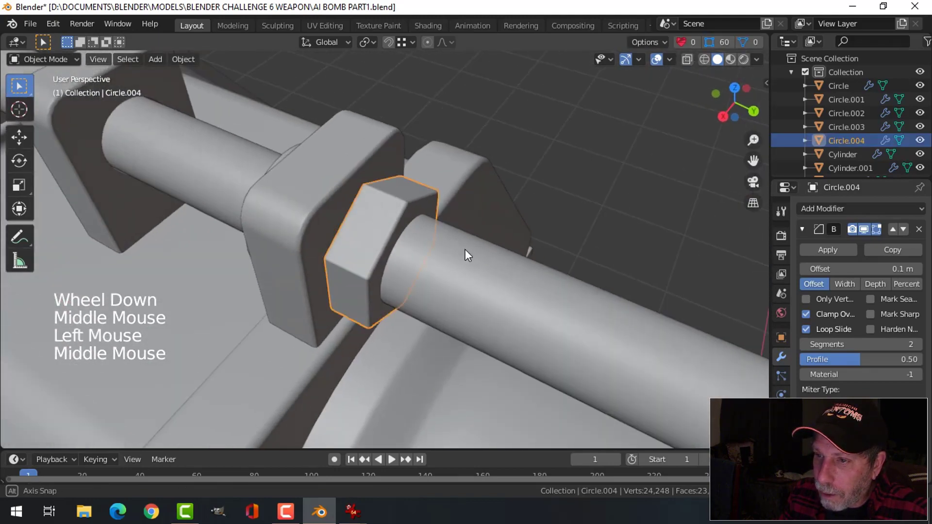
middle_drag(464, 249, 427, 250)
click(183, 58)
mouse_move(216, 88)
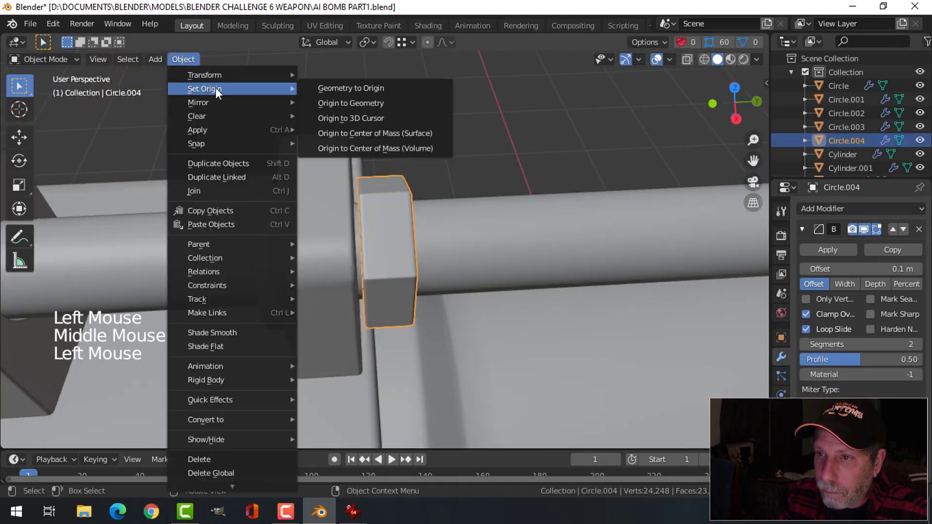
click(322, 103)
drag(441, 252, 427, 242)
- Duplicate the hex nut and move the copy 4.4434 m along Y to the opposite frame's innermost bracket
middle_drag(464, 229, 439, 277)
key(alt+a)
scroll(438, 277, down, 7)
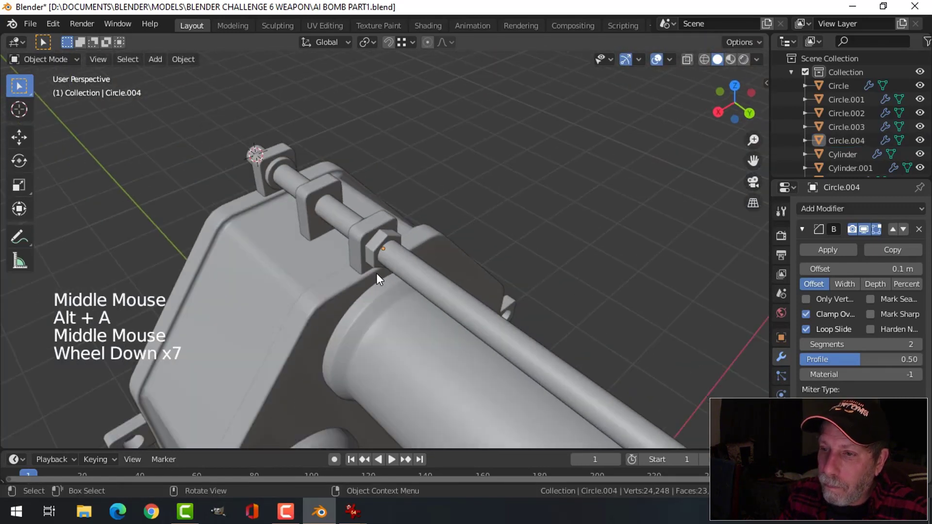
middle_drag(376, 273, 437, 273)
scroll(482, 282, up, 2)
scroll(440, 276, down, 1)
scroll(439, 276, down, 2)
shift+middle_drag(379, 272, 338, 272)
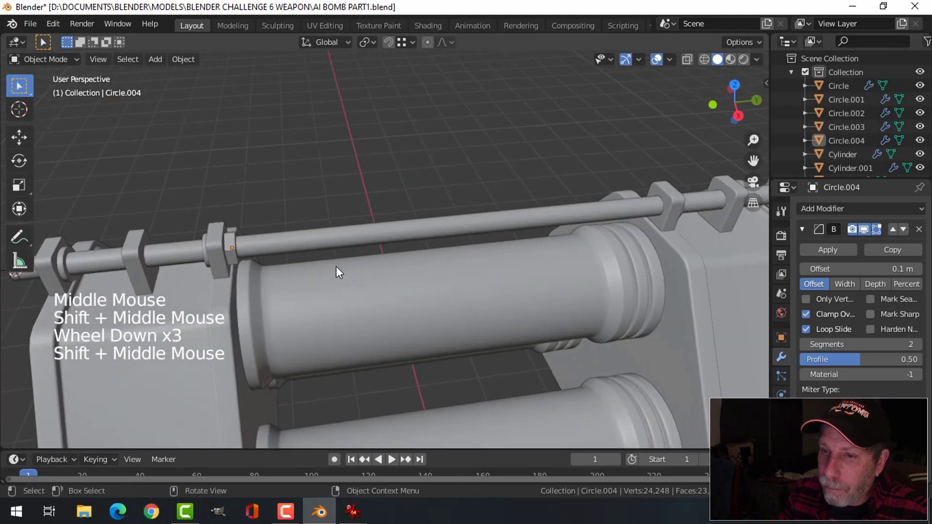
click(231, 243)
key(shift+d)
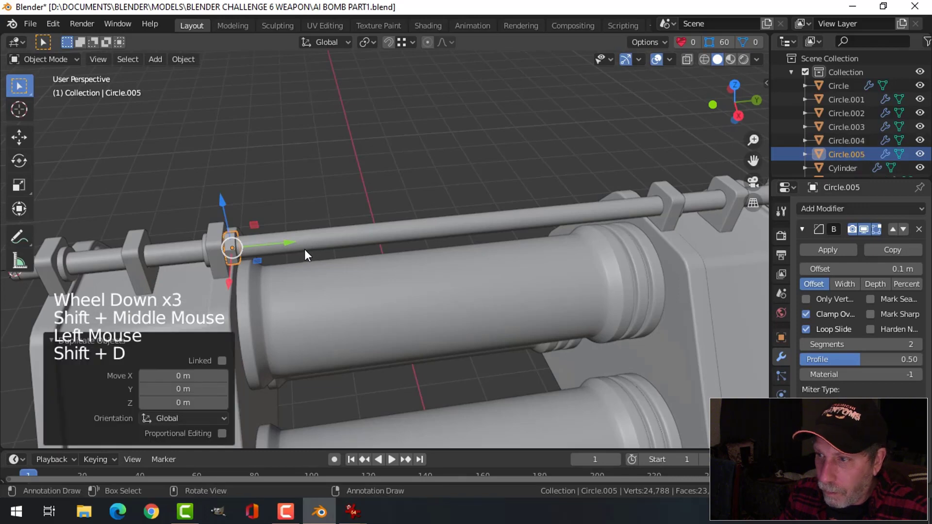
click(304, 248)
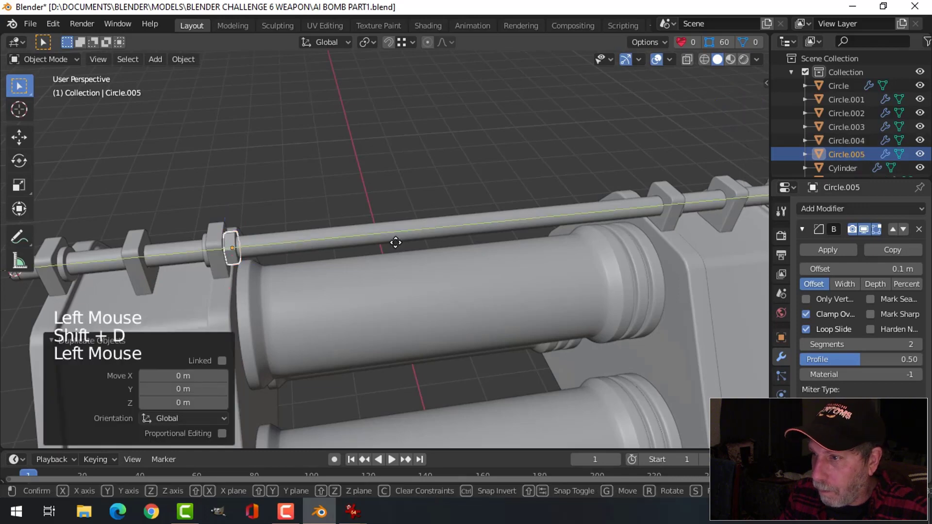
click(720, 238)
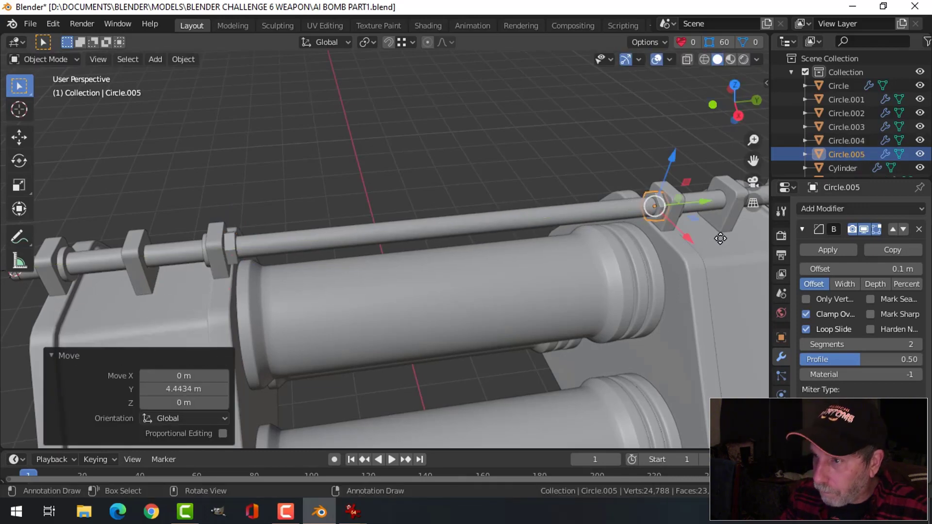
- Fine-tune the duplicated nut's position along Y at the inner face of its bracket
key(KP_Decimal)
scroll(597, 250, down, 1)
middle_drag(596, 251, 446, 250)
drag(443, 247, 420, 246)
key(alt+a)
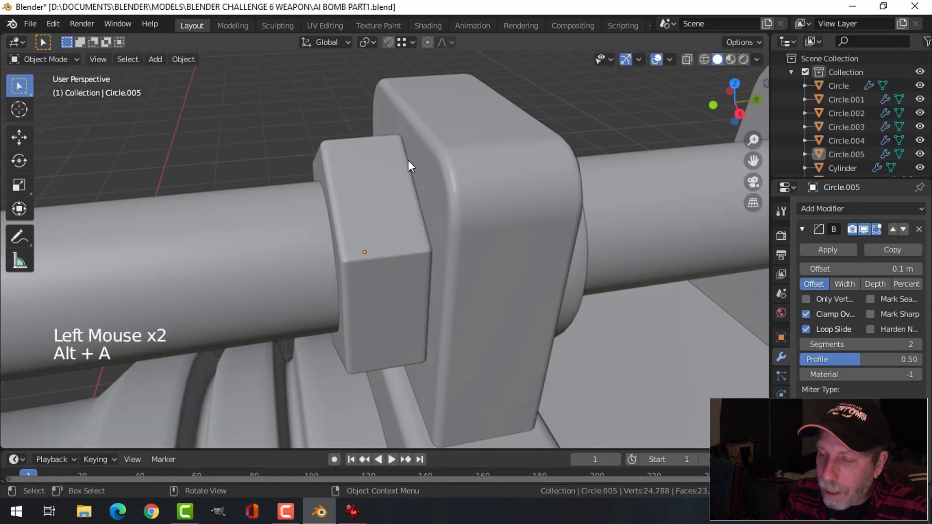
- Nudge the original hex nut slightly along the rod at its bracket and save the file
scroll(447, 272, down, 7)
shift+middle_drag(388, 287, 431, 282)
middle_drag(431, 282, 496, 270)
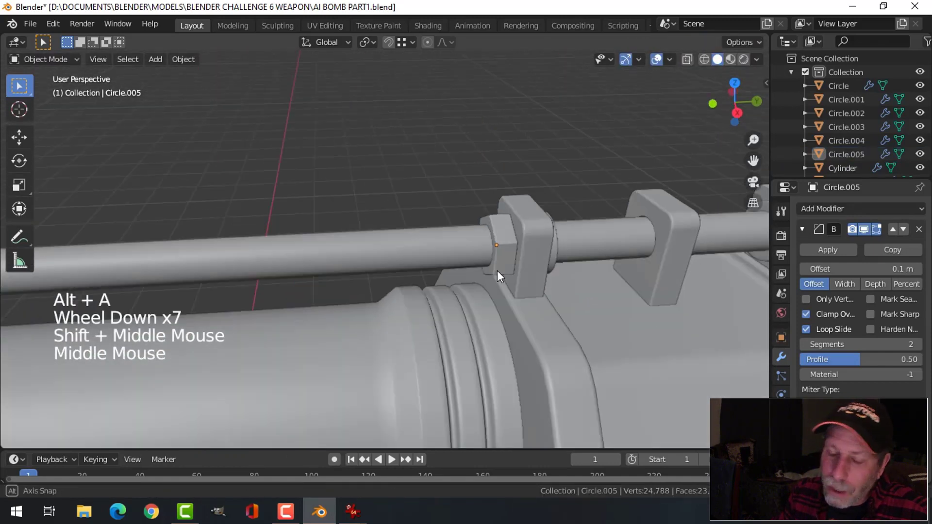
scroll(342, 287, down, 3)
shift+middle_drag(342, 286, 495, 284)
scroll(495, 285, up, 1)
click(300, 263)
scroll(311, 274, up, 3)
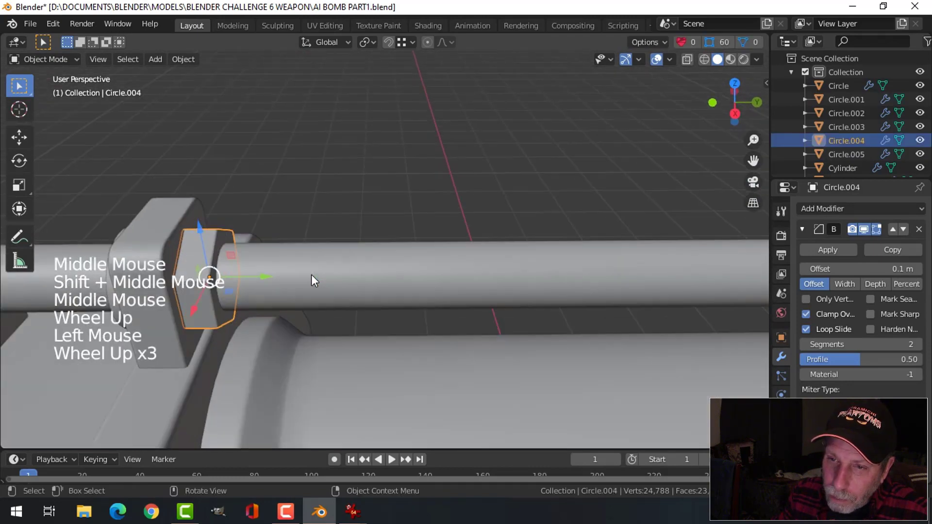
drag(258, 278, 265, 281)
key(alt+a)
scroll(427, 317, down, 3)
middle_drag(456, 261, 497, 267)
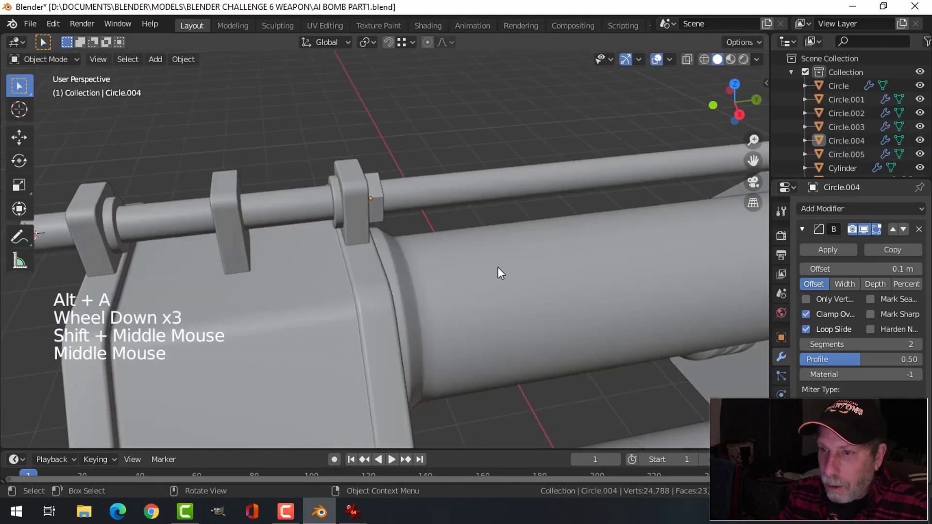
key(ctrl+s)
- Compare the modelled rod, nuts and brackets with the jack-perry-ai-bomb.jpg reference in IrfanView
scroll(536, 275, down, 5)
shift+middle_drag(569, 283, 518, 272)
scroll(508, 270, up, 2)
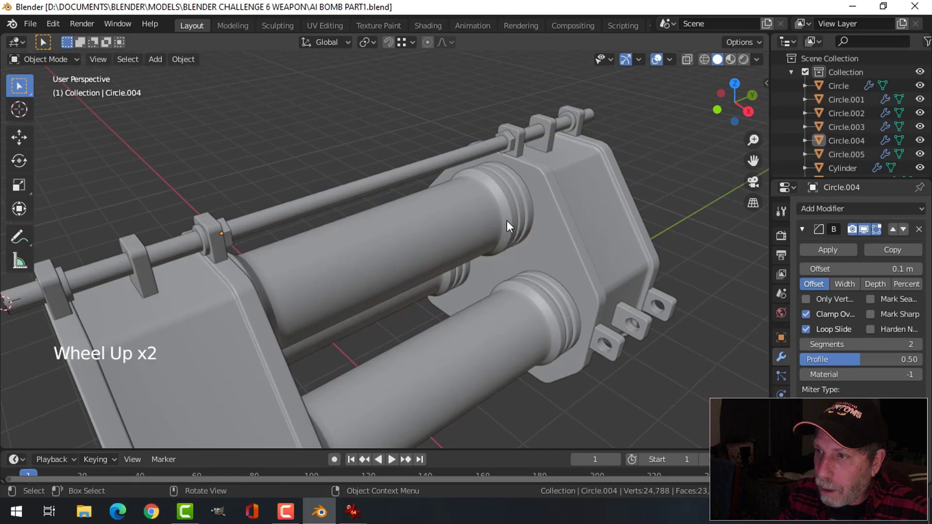
scroll(506, 221, up, 3)
shift+middle_drag(506, 221, 557, 216)
scroll(465, 264, up, 2)
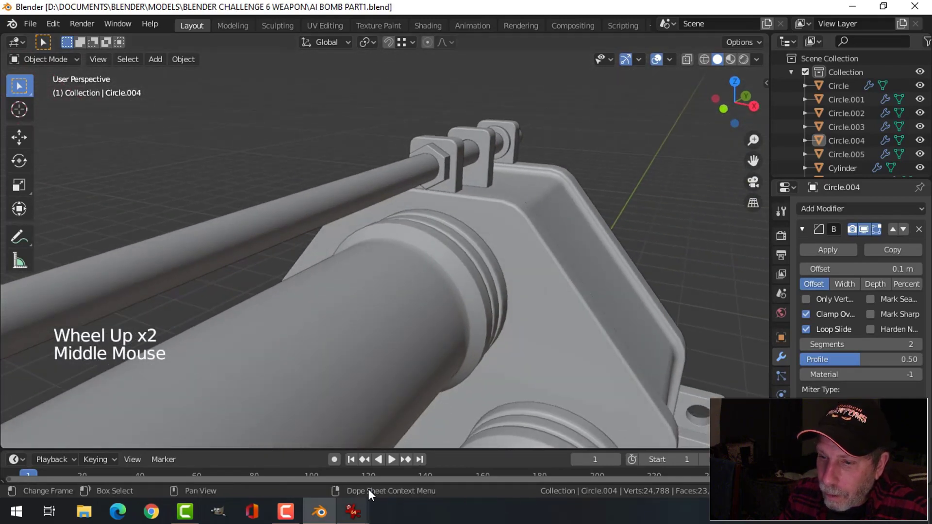
mouse_move(340, 507)
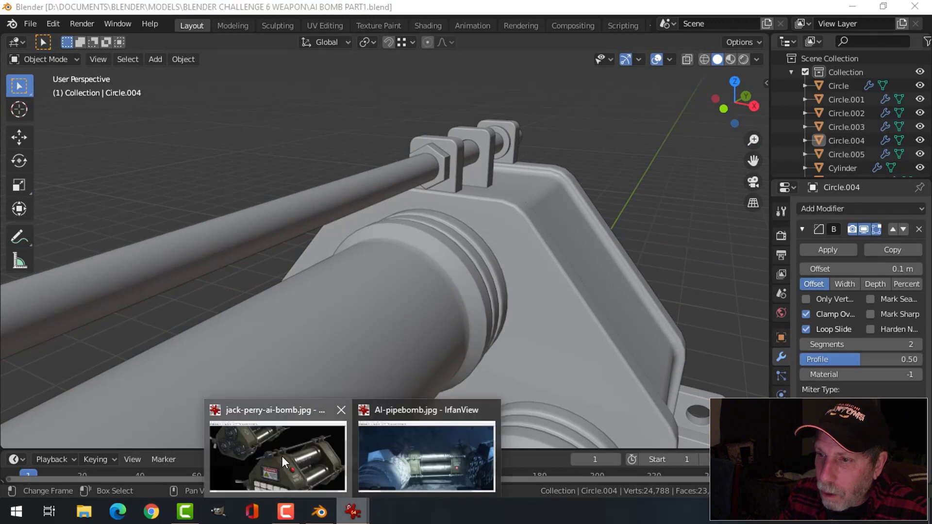
click(282, 456)
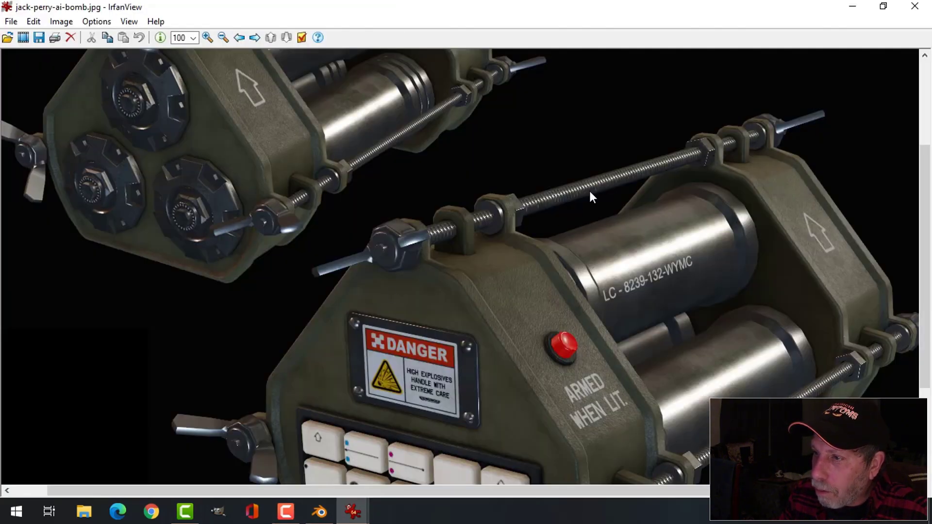
- Switch back to Blender and save the weapon model file
click(319, 511)
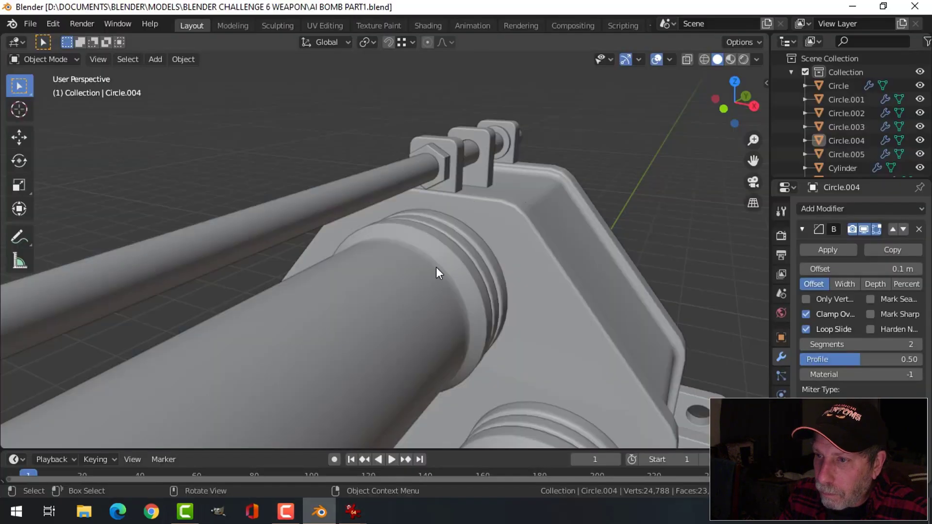
middle_drag(477, 173, 440, 226)
scroll(447, 206, down, 7)
key(ctrl+s)
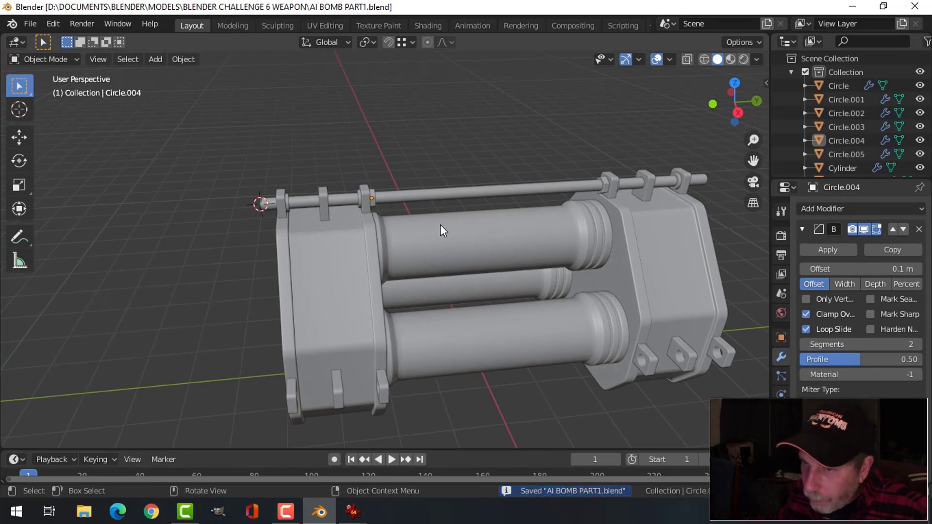
- Delete the selected object from the scene
scroll(439, 216, up, 2)
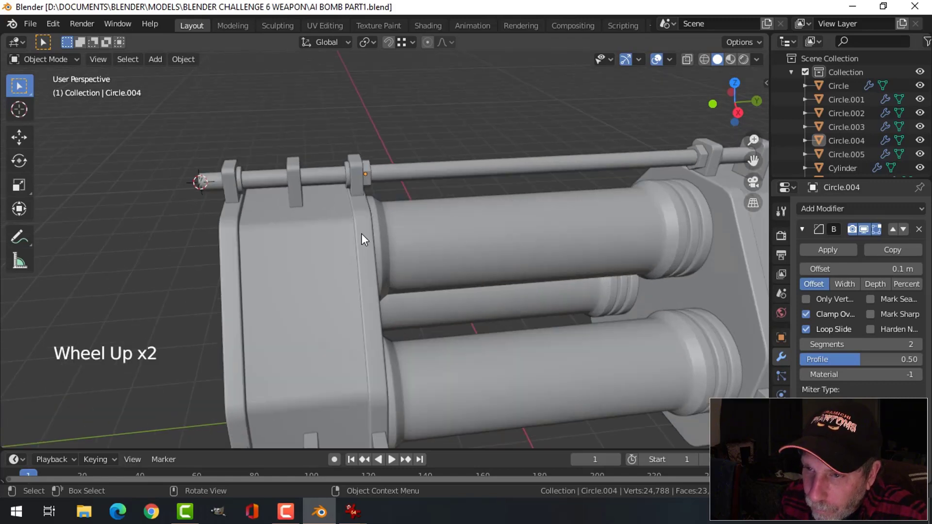
middle_drag(361, 234, 536, 359)
key(x)
click(535, 360)
- Add a 22-vertex circle mesh away from the model and enter Edit Mode with vertex selection
key(shift+a)
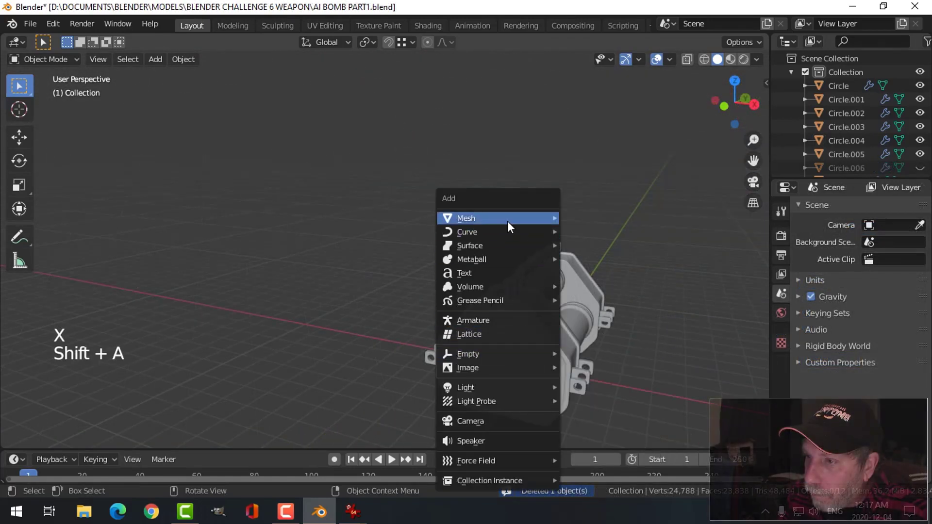
mouse_move(508, 221)
click(601, 245)
scroll(616, 292, down, 4)
middle_drag(598, 321, 509, 347)
mouse_move(510, 347)
middle_down()
mouse_move(534, 342)
mouse_move(525, 327)
mouse_move(488, 343)
mouse_move(532, 339)
mouse_move(505, 333)
middle_up()
scroll(543, 349, up, 3)
key(Tab)
key(1)
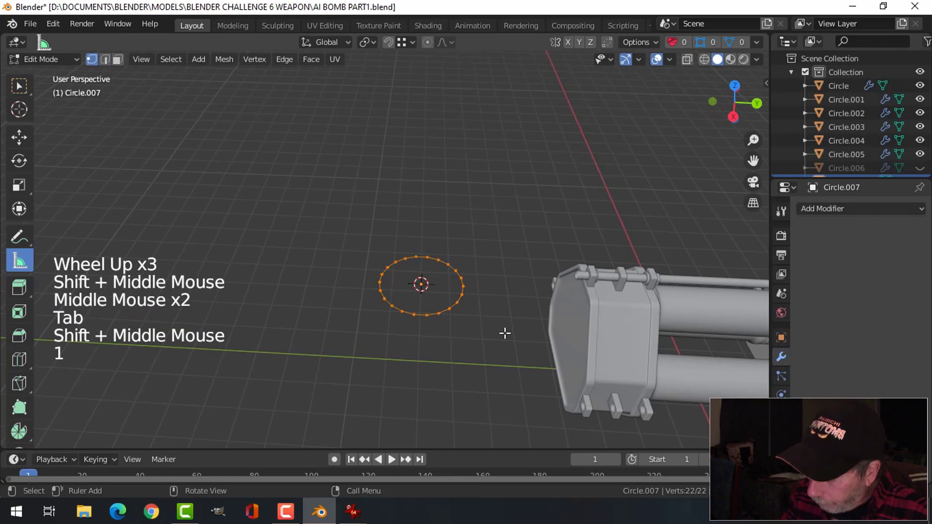
- Undo the last change made to the new circle
key(KP_7)
scroll(538, 301, up, 4)
shift+middle_drag(572, 272, 319, 316)
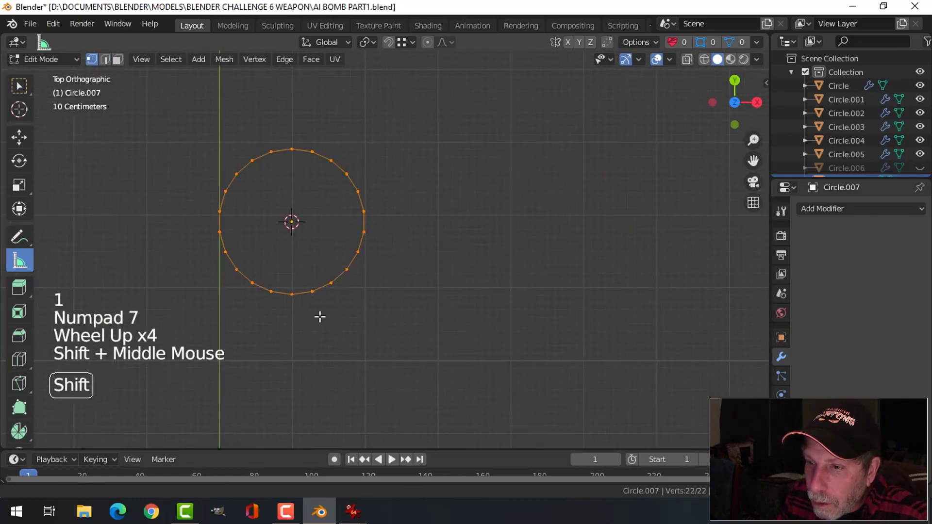
scroll(384, 306, up, 2)
scroll(388, 252, down, 2)
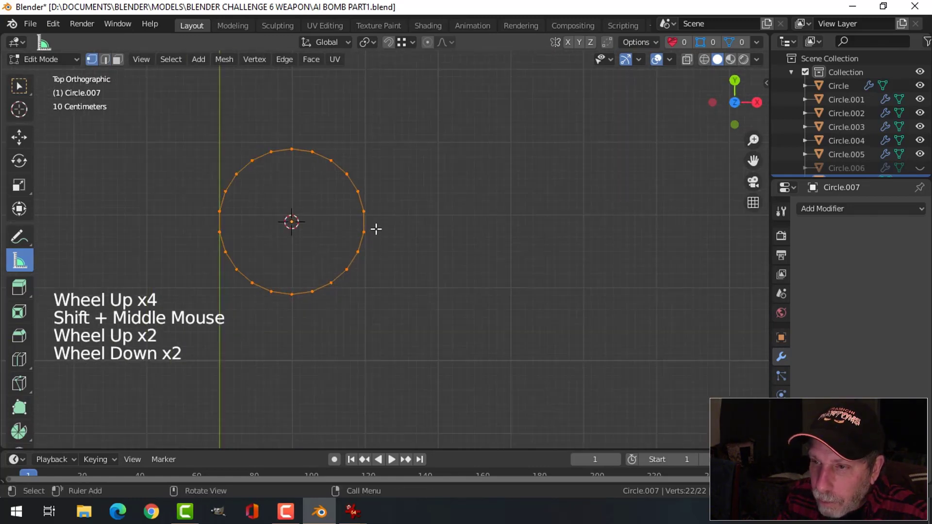
middle_drag(417, 306, 339, 180)
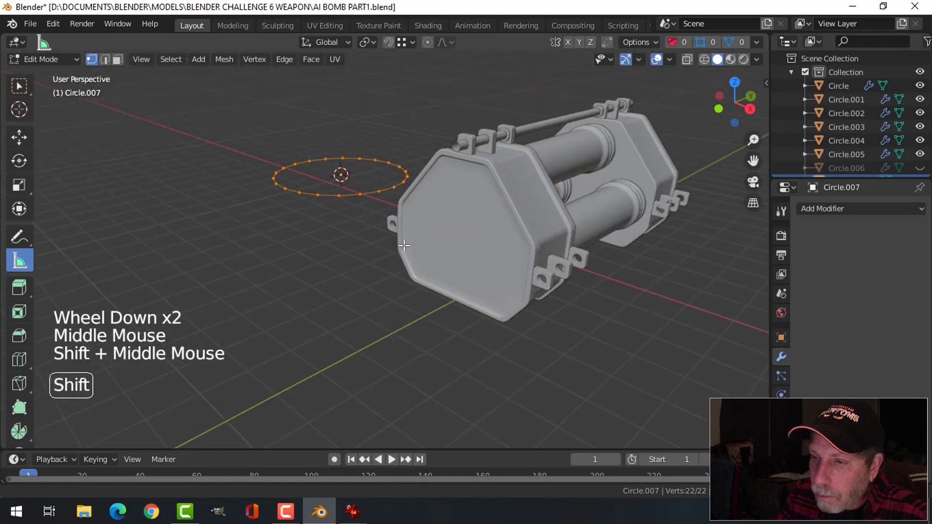
key(ctrl+z)
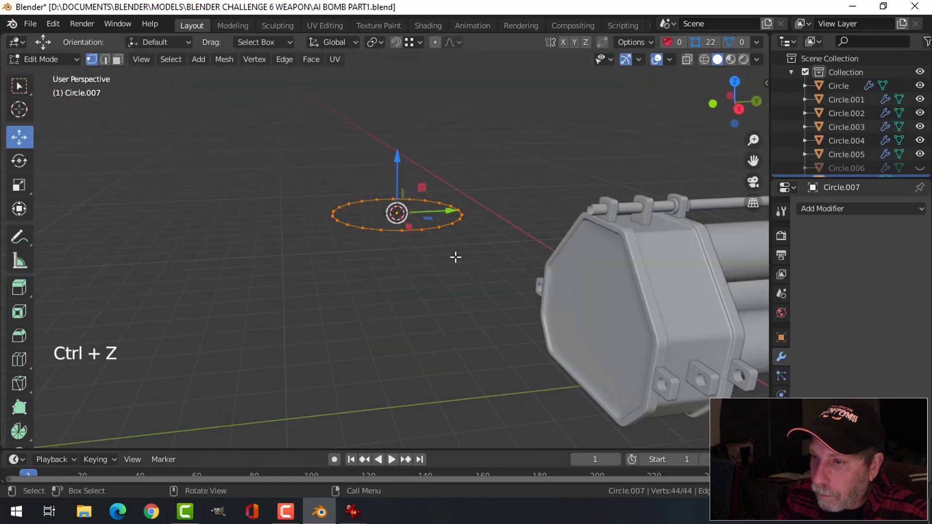
- Extrude the circle upward into an open ring and merge its vertices by distance
key(e)
drag(390, 163, 407, 114)
middle_drag(408, 116, 522, 253)
key(a)
key(m)
click(505, 179)
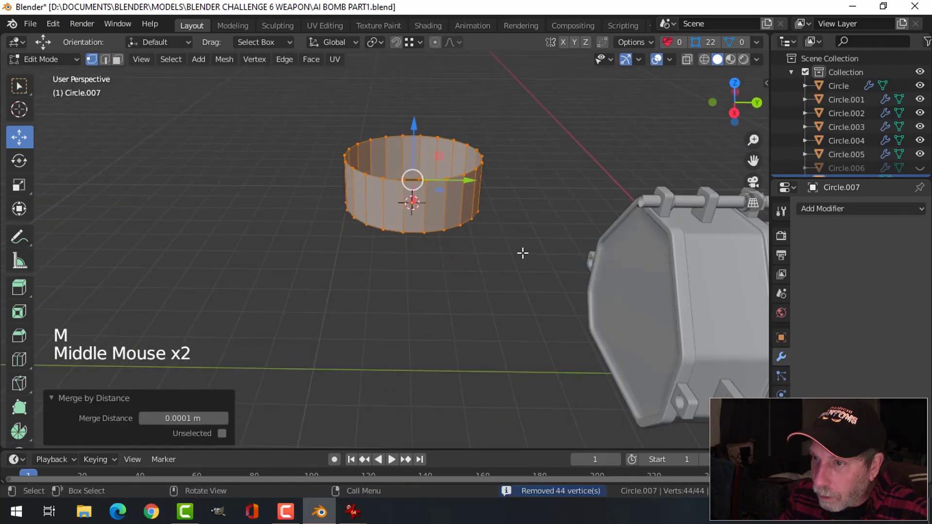
- Extrude a single side face of the ring outward about 1.27 m along X to start a wing
key(KP_3)
scroll(428, 215, up, 1)
middle_drag(428, 216, 429, 209)
scroll(430, 209, up, 1)
key(alt+a)
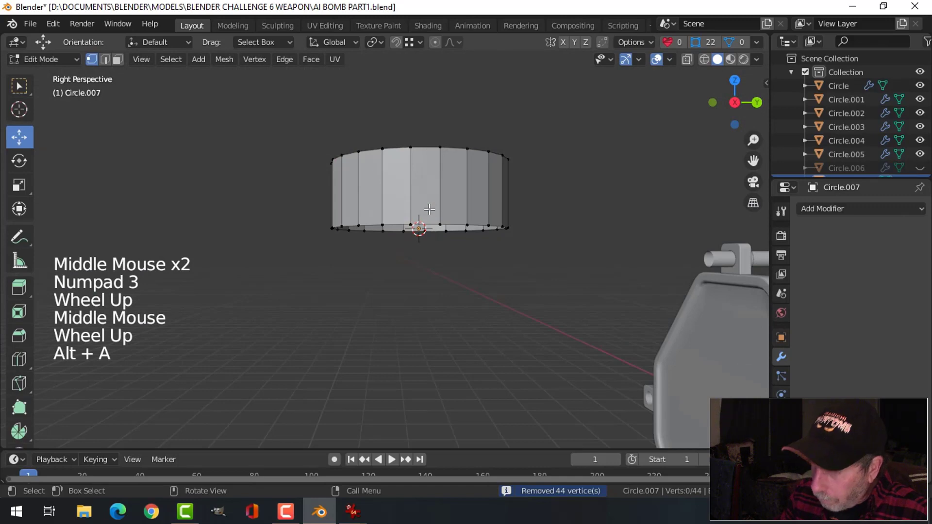
key(KP_3)
key(3)
click(428, 214)
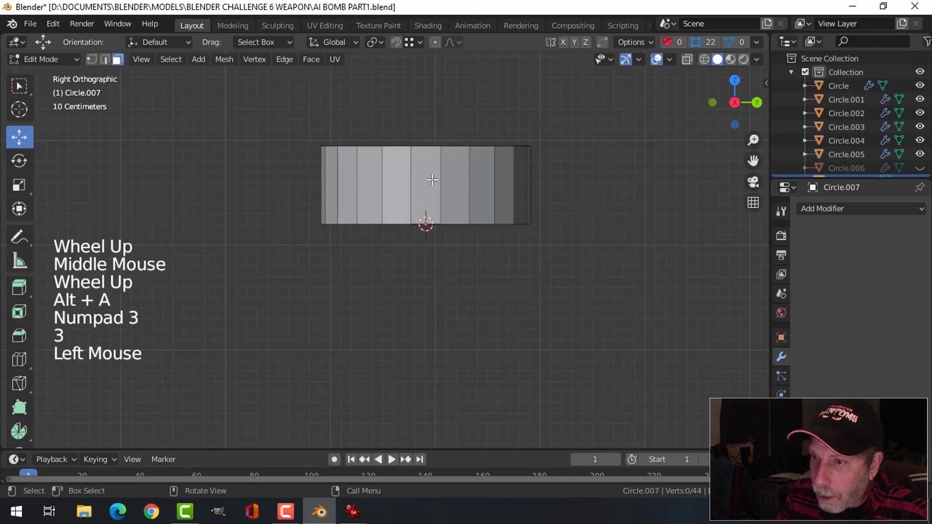
middle_drag(427, 217, 436, 267)
key(e)
drag(421, 194, 571, 196)
middle_drag(571, 196, 503, 244)
- Scale the wing's end face about 1.68 times along Z and move it slightly farther outward along X
key(s)
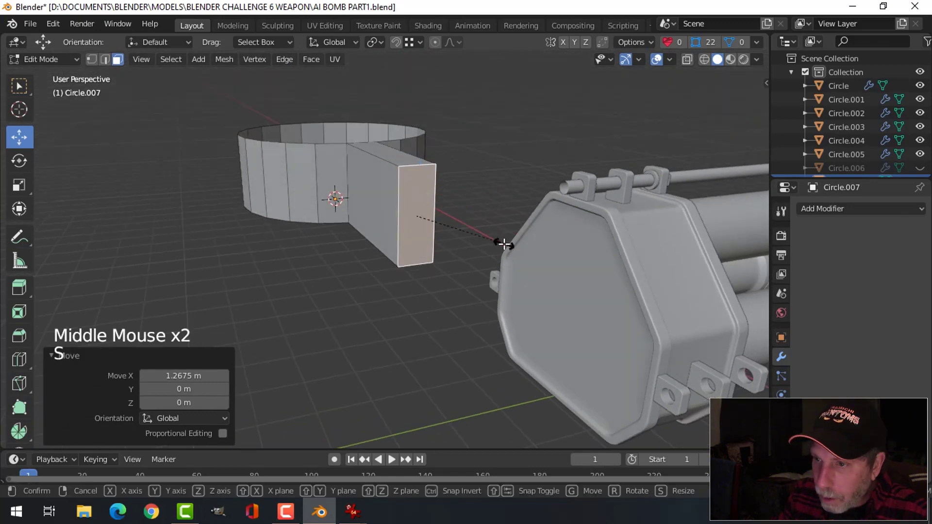
key(z)
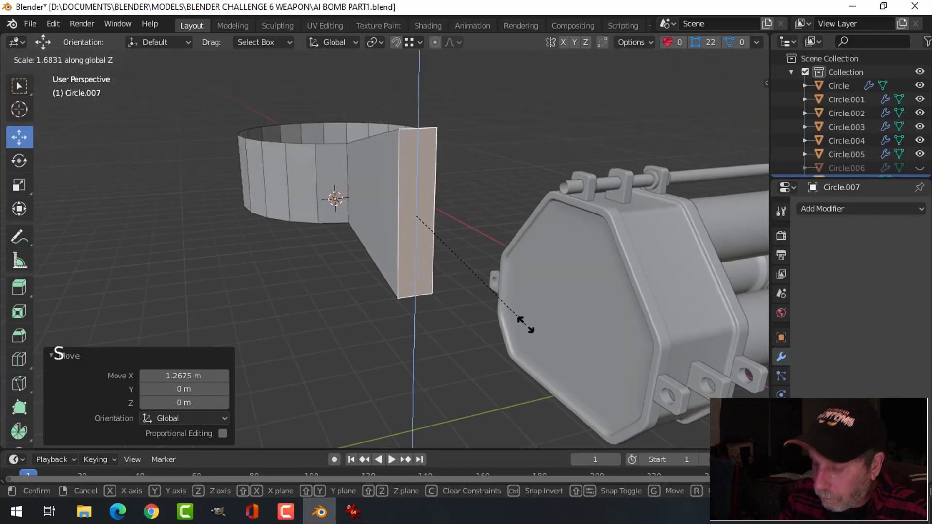
click(525, 323)
key(KP_1)
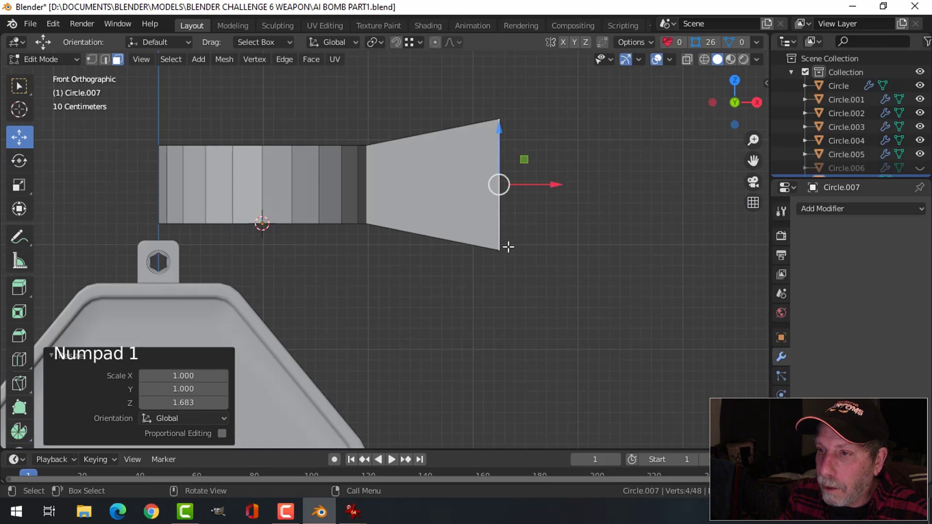
drag(558, 186, 581, 191)
key(alt+a)
- Snap the 3D cursor midway between the two vertical edges joining wing and ring, and set the transform pivot to 3D Cursor
shift+middle_drag(427, 194, 405, 216)
middle_drag(405, 215, 417, 269)
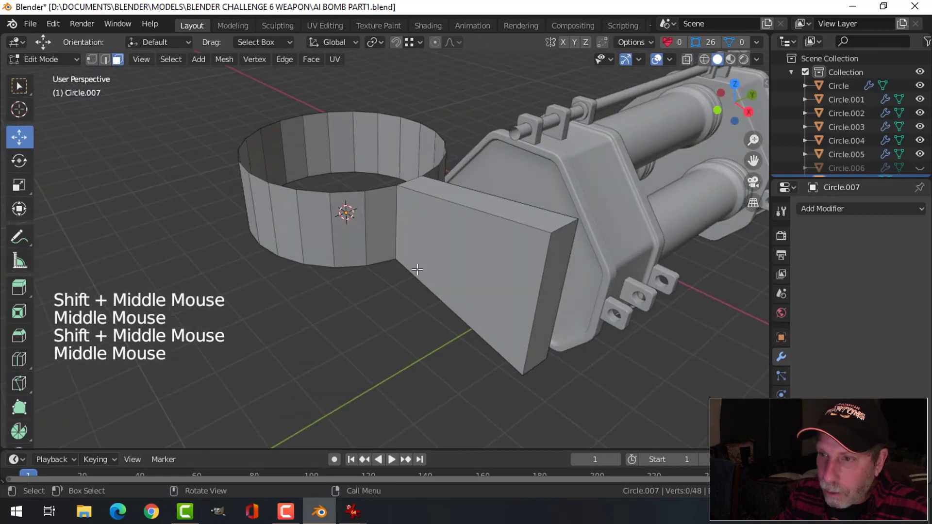
key(2)
click(395, 221)
middle_drag(395, 220, 416, 209)
shift+click(394, 209)
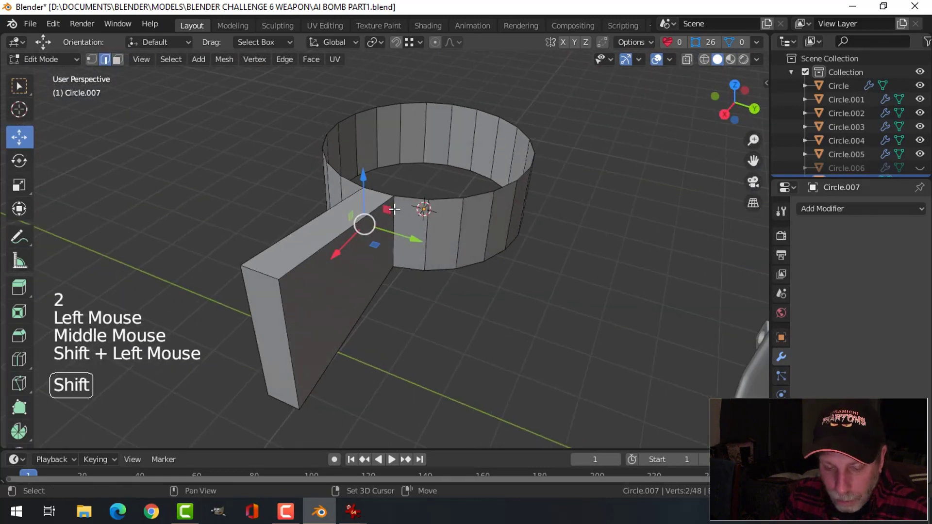
key(shift+s)
click(476, 311)
key(alt+a)
middle_drag(475, 311, 402, 214)
key(Tab)
click(366, 41)
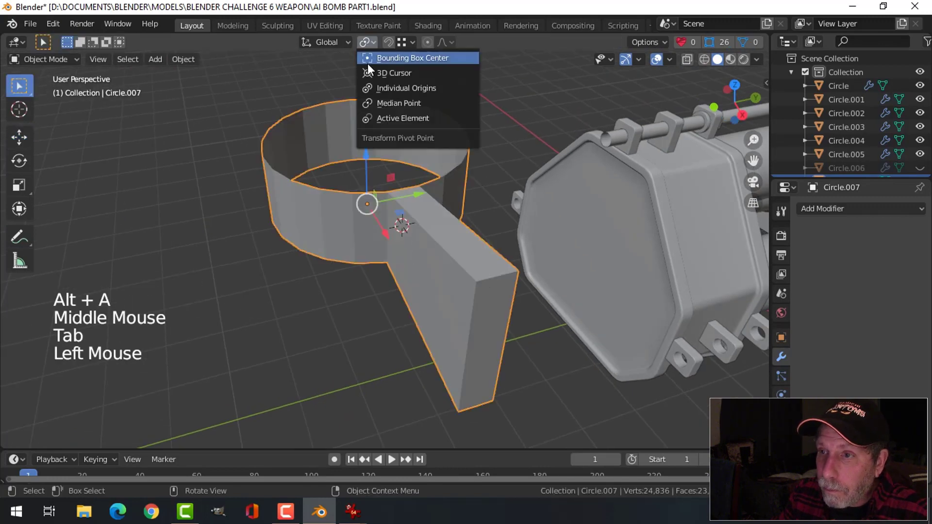
click(372, 74)
- Rotate the wing's end face upward around the 3D cursor in front view, and move it about 0.35 m in X and 0.27 m in Z
middle_drag(412, 240, 549, 265)
key(Tab)
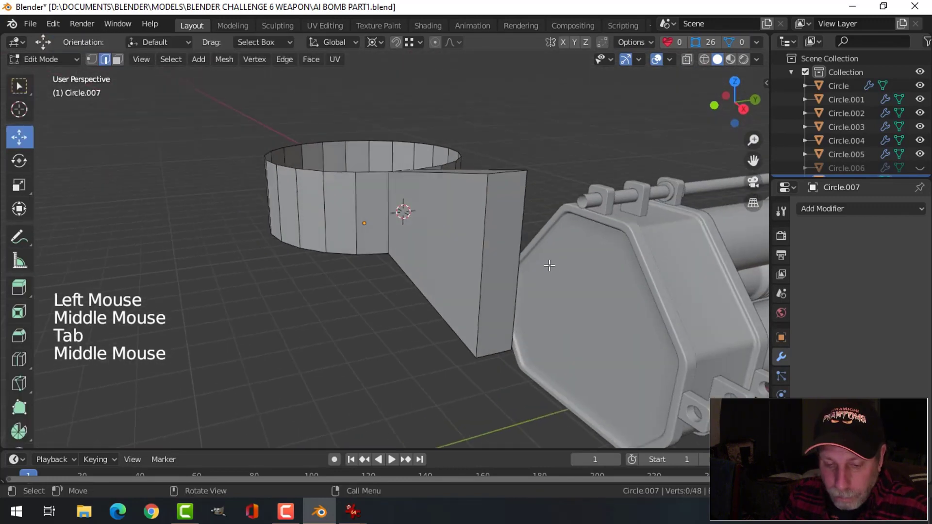
key(3)
click(490, 311)
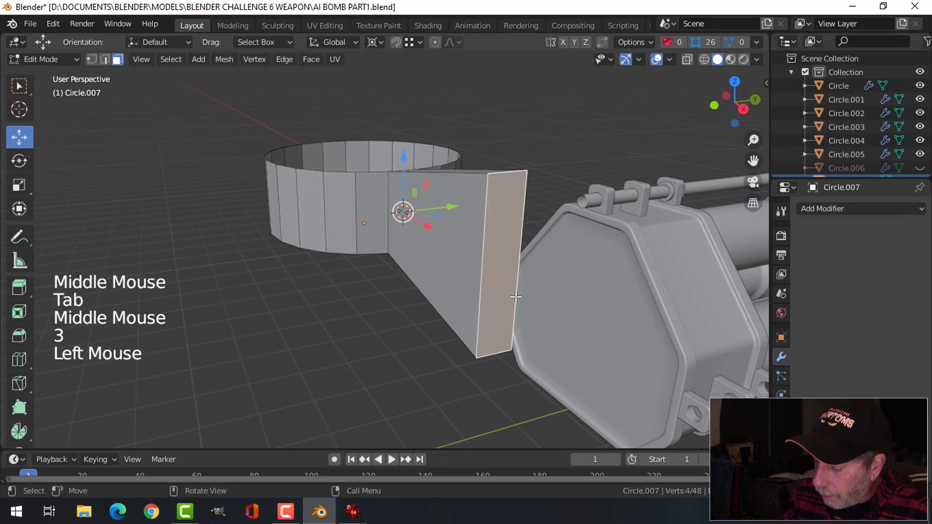
key(KP_1)
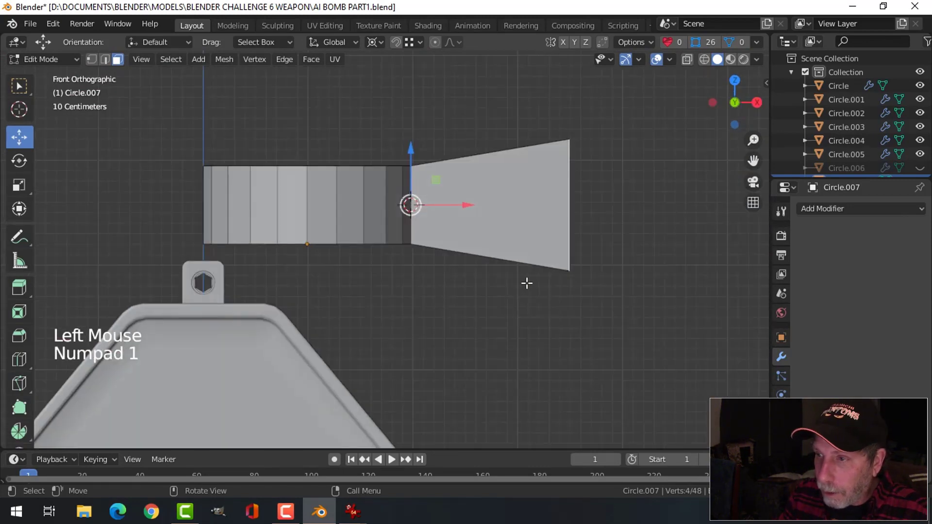
key(r)
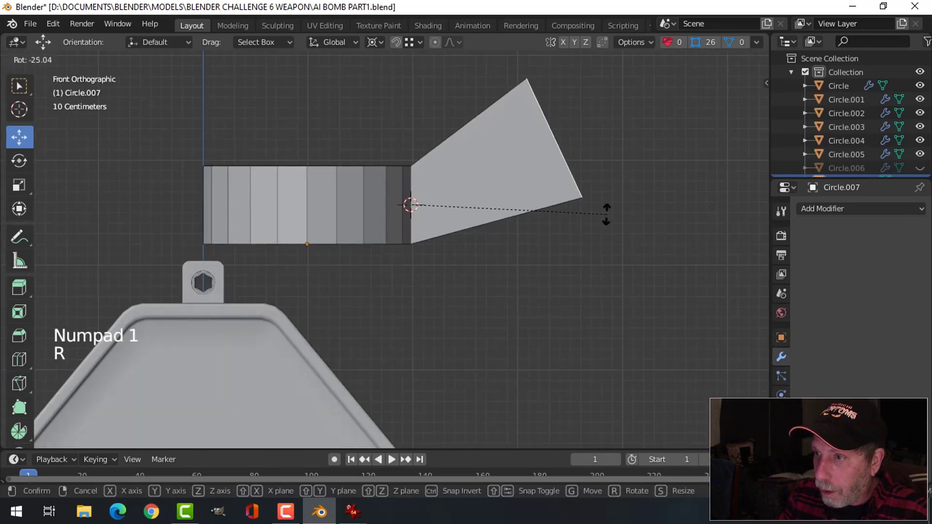
click(618, 199)
key(g)
click(657, 166)
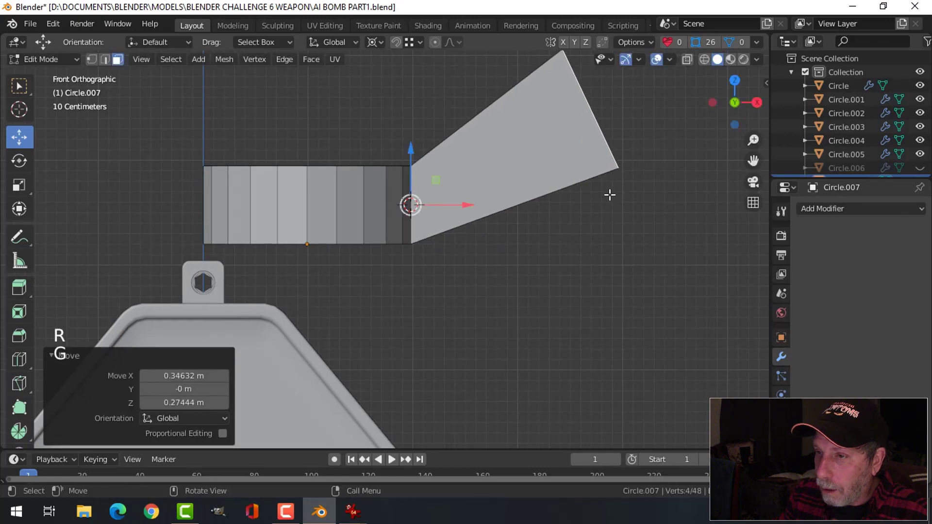
- Add one centred horizontal loop cut running around the ring and through the wing
key(ctrl+r)
click(393, 197)
right_click(395, 198)
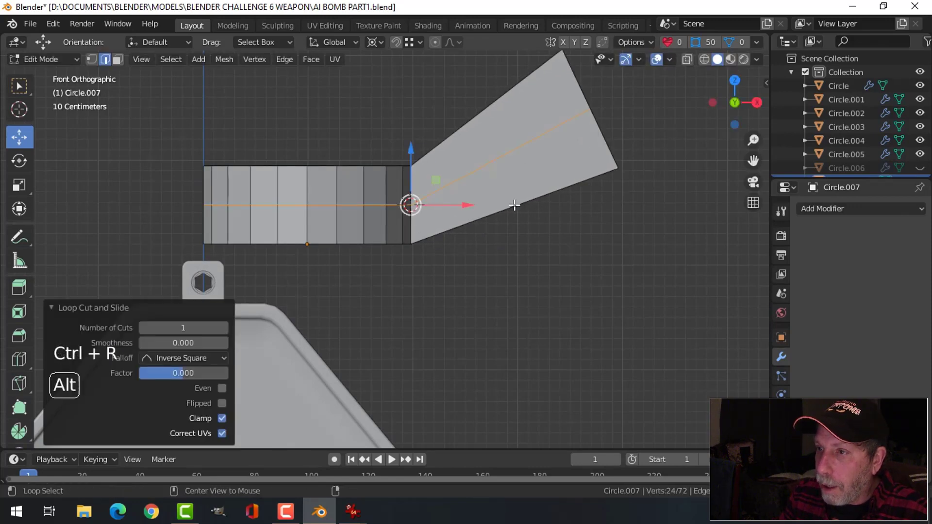
key(alt+a)
- Move the upper and lower edges of the wing's end about -0.22 m in X and -0.14 m in Z to make it pointed
shift+middle_drag(514, 206, 501, 183)
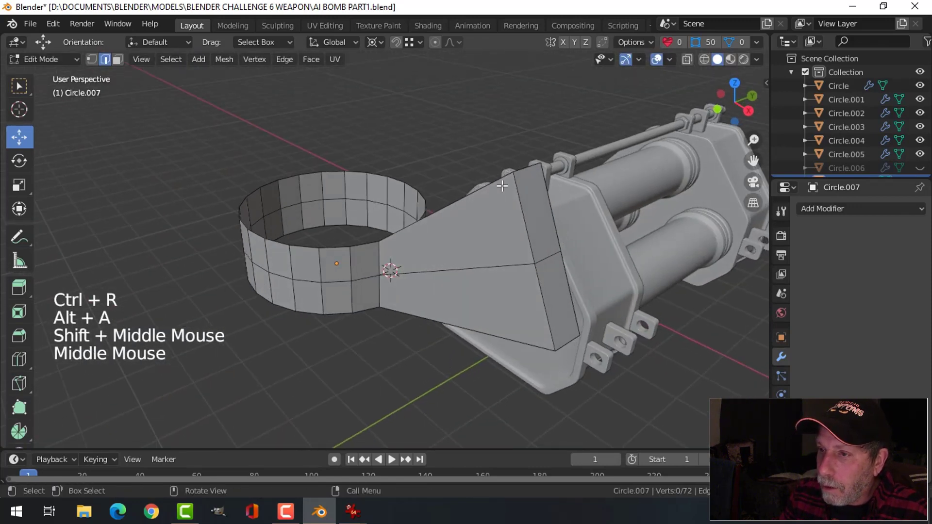
click(521, 166)
shift+click(588, 347)
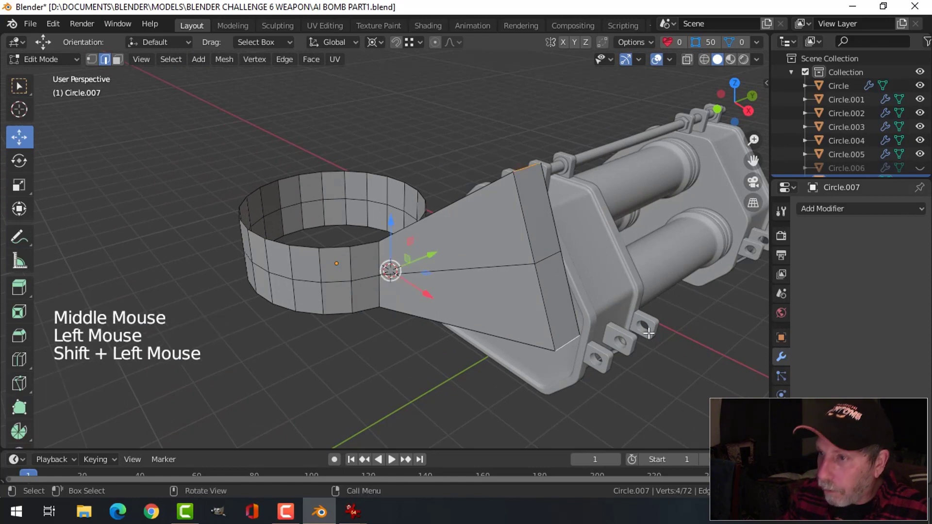
key(KP_3)
key(KP_1)
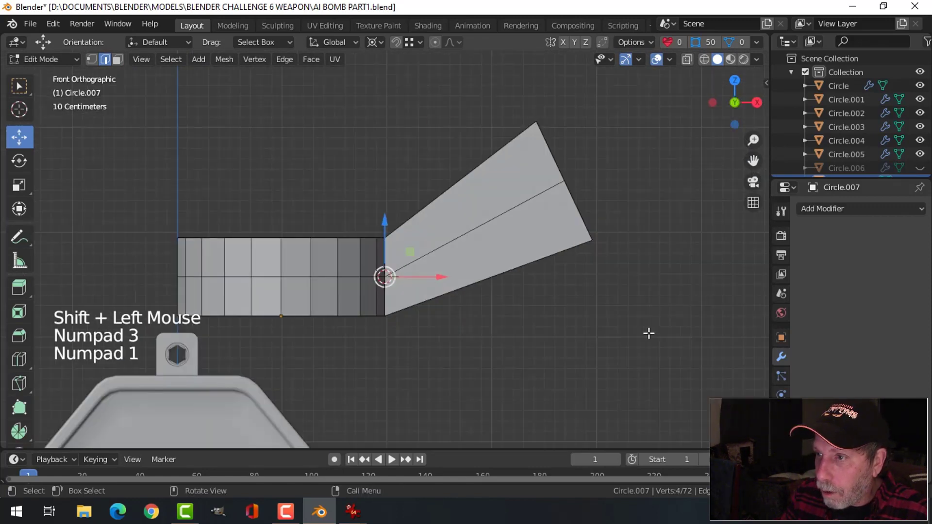
key(g)
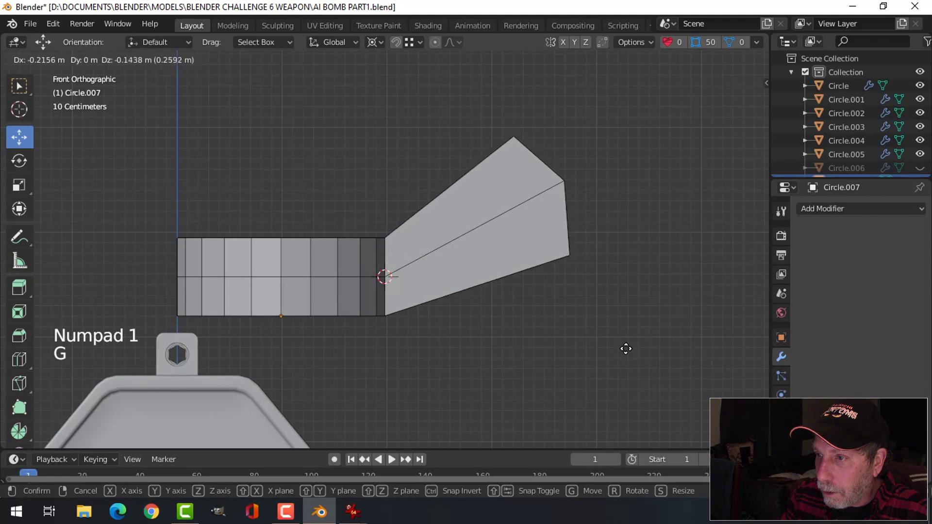
click(625, 349)
key(alt+a)
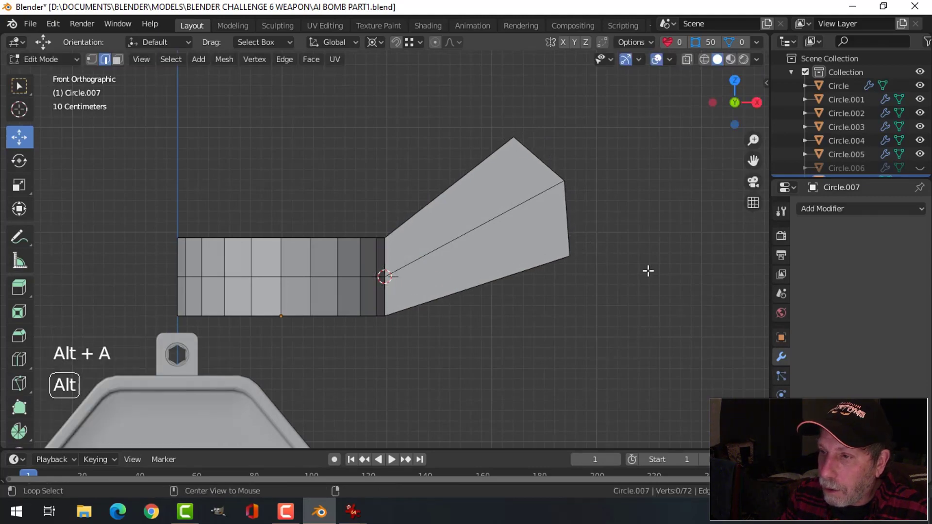
- Delete the half of the ring opposite the wing, selecting it in wireframe from the top view
middle_drag(647, 268, 529, 312)
scroll(410, 307, down, 3)
middle_drag(410, 308, 464, 303)
key(Tab)
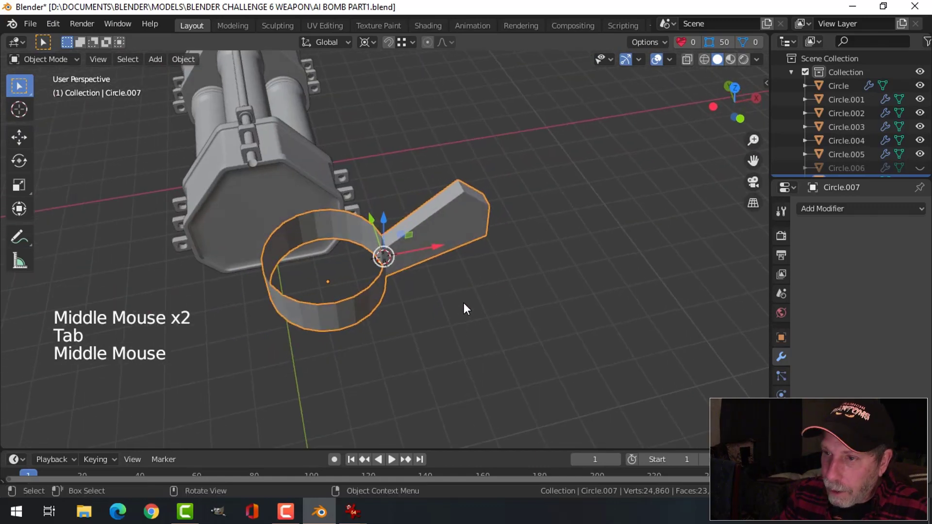
key(KP_7)
scroll(464, 297, up, 1)
key(Tab)
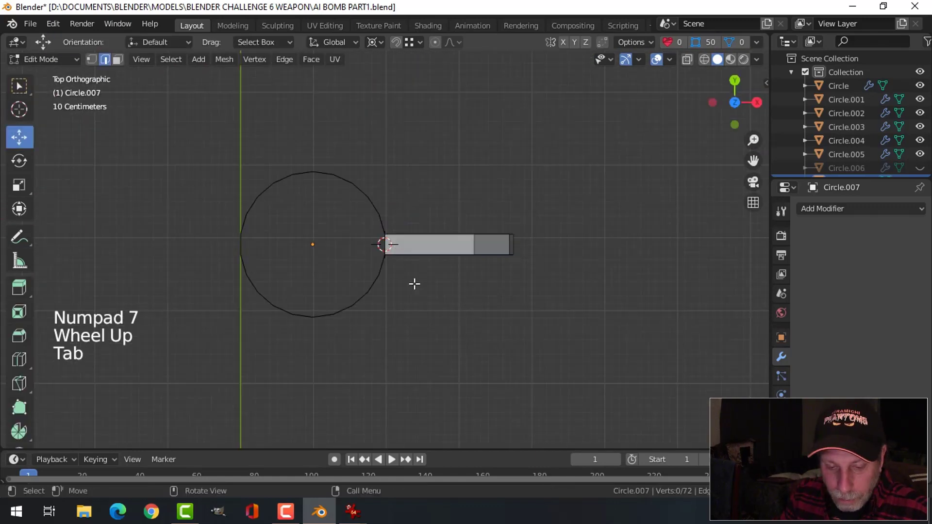
key(1)
key(z)
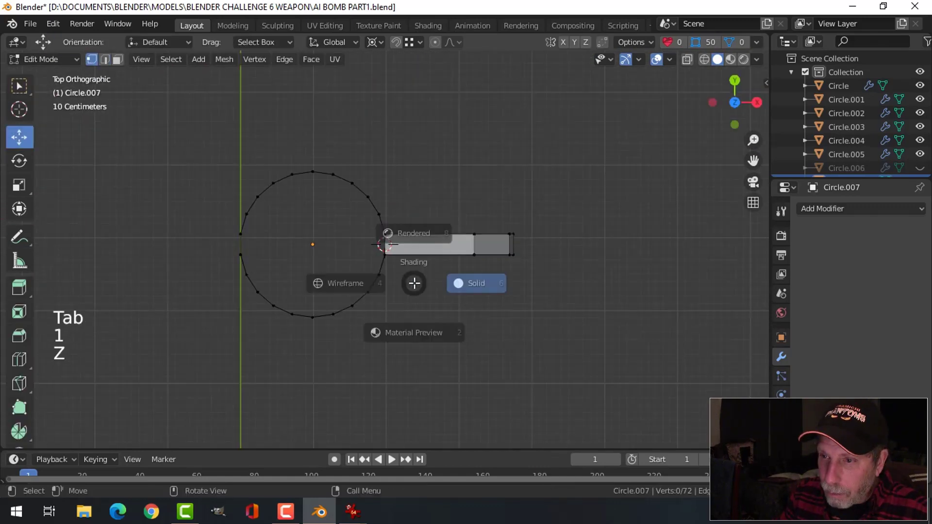
key(alt+a)
key(b)
drag(205, 134, 314, 356)
key(x)
click(275, 322)
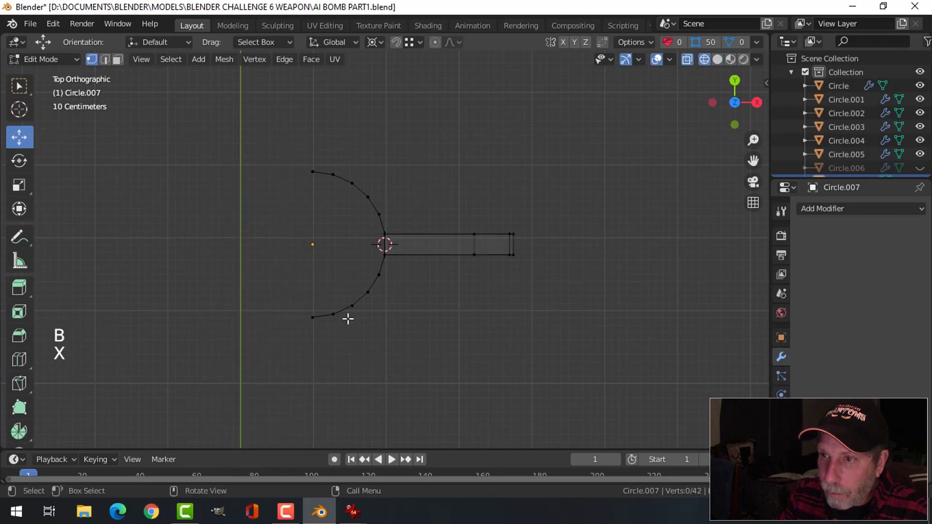
- Set the transform pivot to Median Point and add an X-axis Mirror modifier with Clipping to the half ring and wing
click(374, 43)
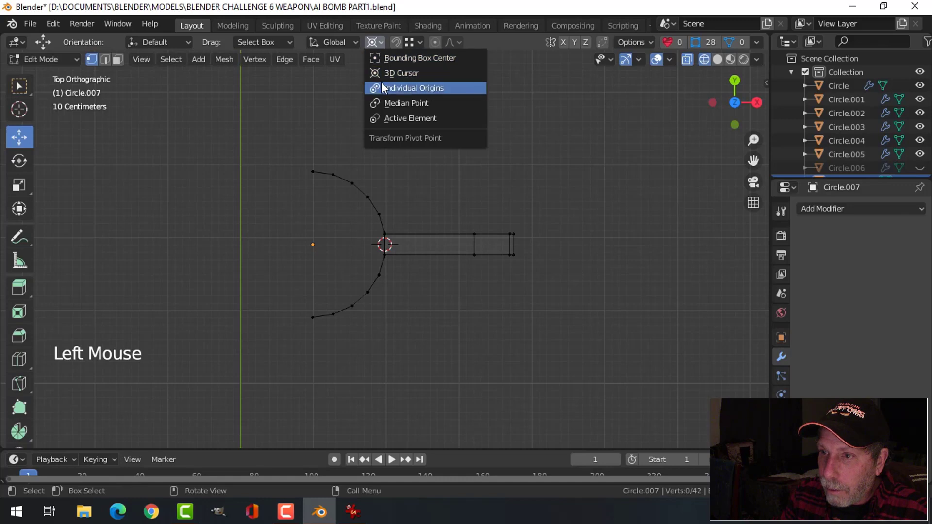
click(389, 102)
key(Tab)
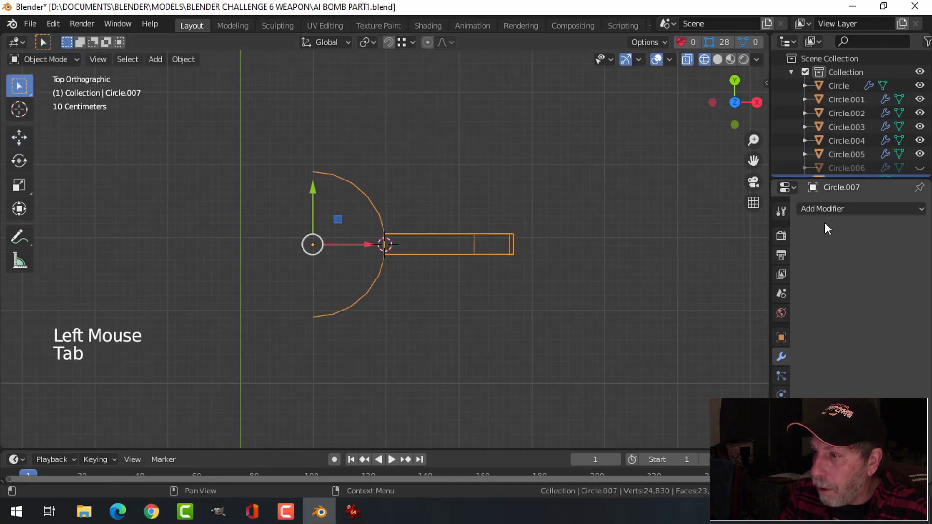
click(825, 209)
click(665, 345)
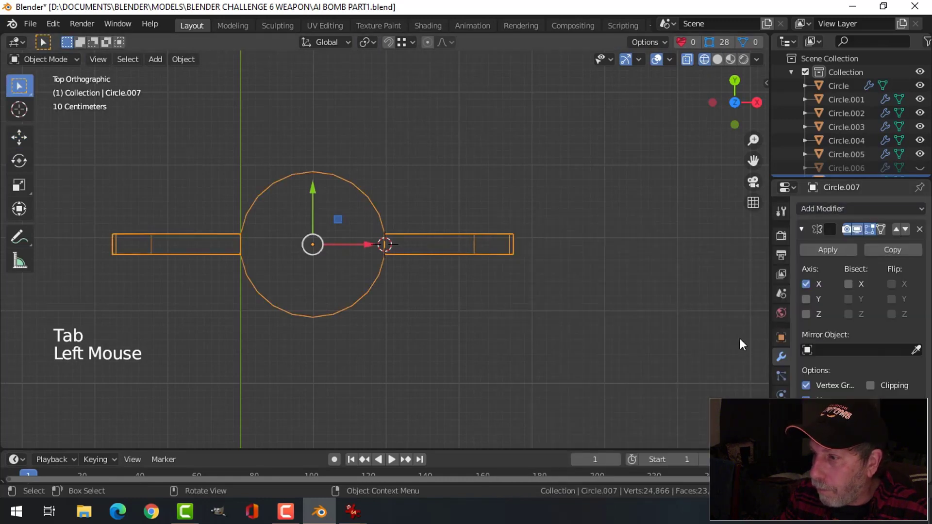
click(869, 385)
- Apply the Mirror modifier and merge all vertices of the winged ring by distance
key(Tab)
key(a)
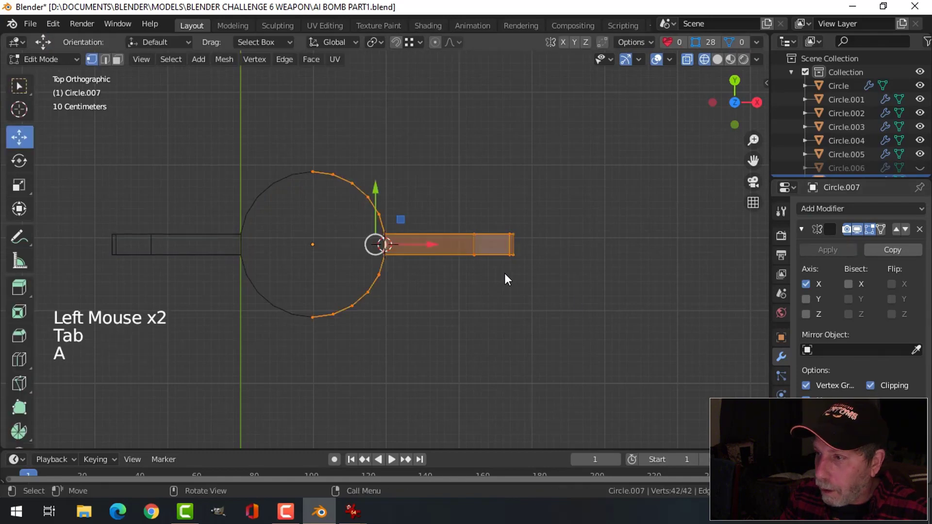
key(Tab)
click(817, 250)
key(Tab)
key(a)
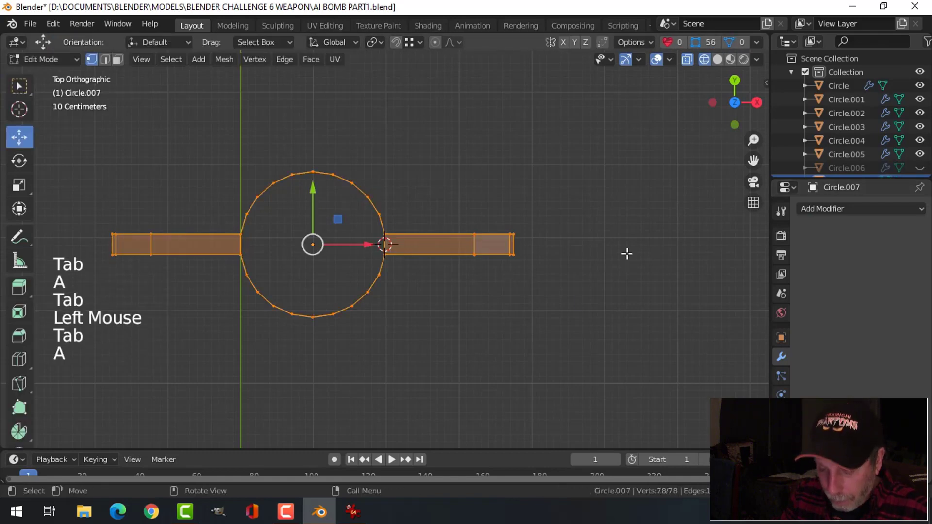
key(m)
click(621, 254)
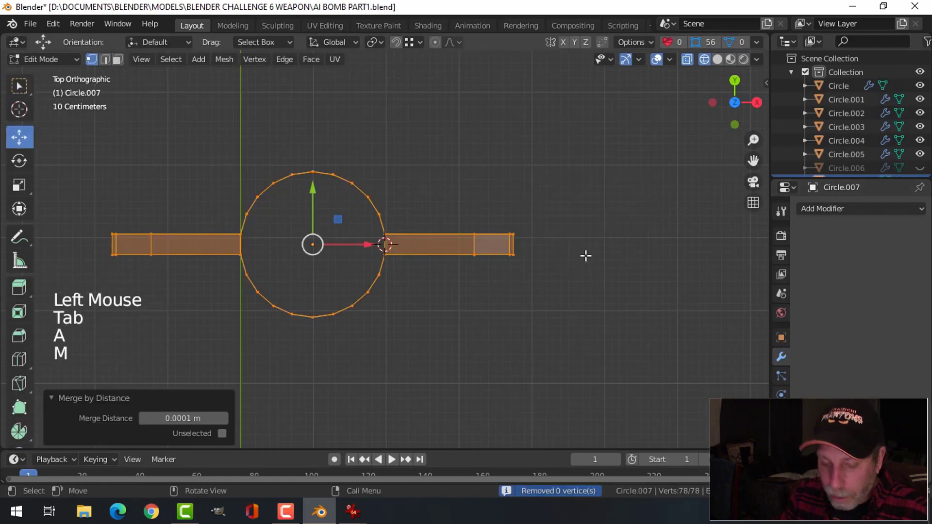
- Return to solid shading and extrude the ring's upper rim inward by scaling it to form a flat top face around the hole
key(z)
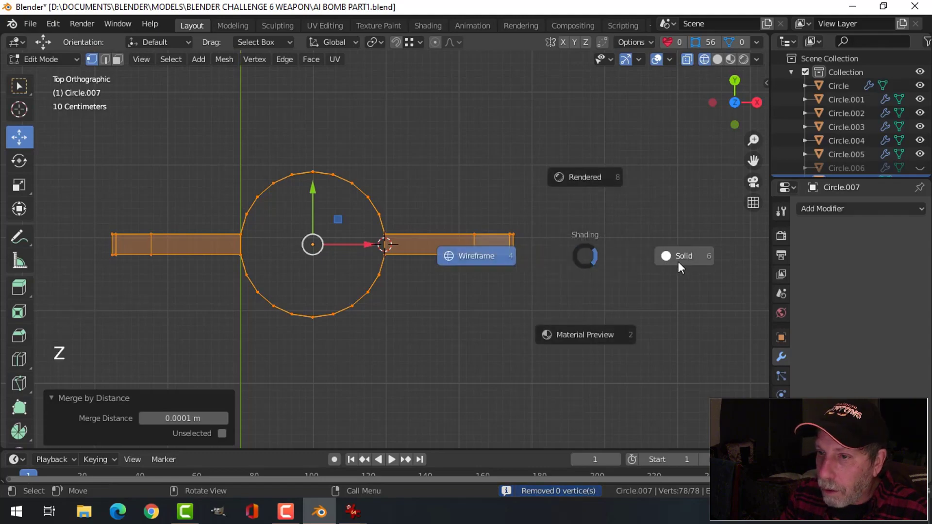
click(678, 266)
mouse_move(677, 265)
middle_down()
mouse_move(501, 245)
mouse_move(470, 287)
mouse_move(605, 306)
mouse_move(592, 277)
mouse_move(653, 285)
middle_up()
key(alt+a)
key(2)
scroll(502, 288, up, 2)
alt+shift+click(516, 284)
key(e)
key(s)
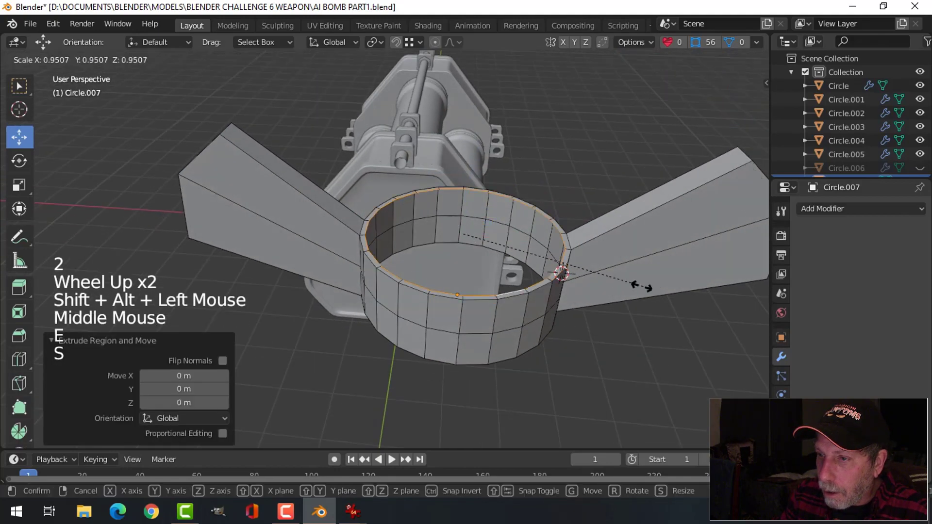
click(562, 276)
key(alt+a)
- Extrude the ring's bottom rim inward, scaling it to 0.485 to form the underside around the hole
middle_drag(561, 276, 512, 272)
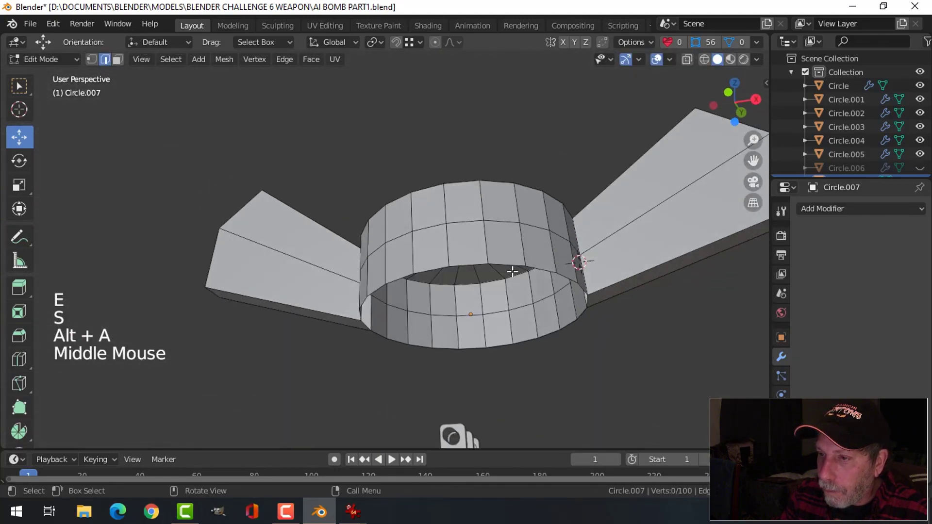
alt+shift+click(468, 313)
key(e)
key(s)
click(569, 284)
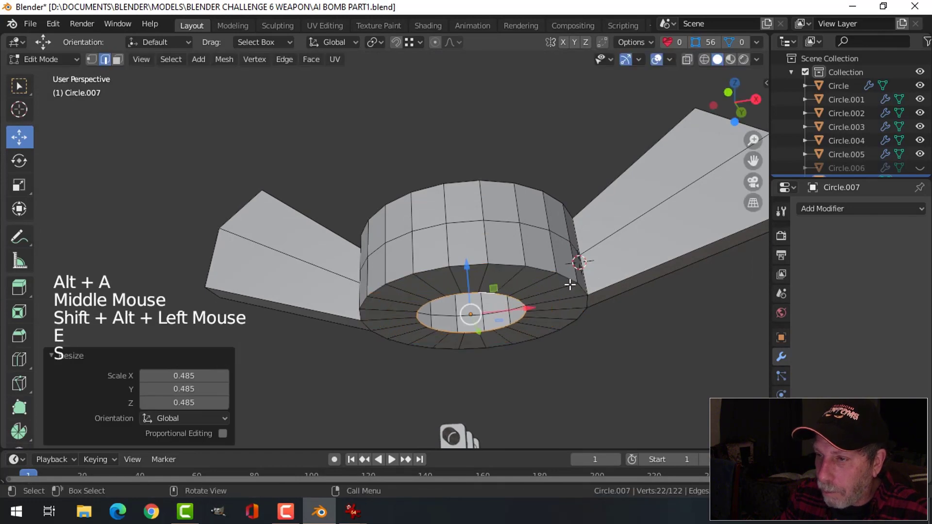
- Add a level 2 Subdivision Surface modifier to the winged ring in Object Mode
key(Tab)
middle_drag(570, 284, 514, 280)
key(ctrl+2)
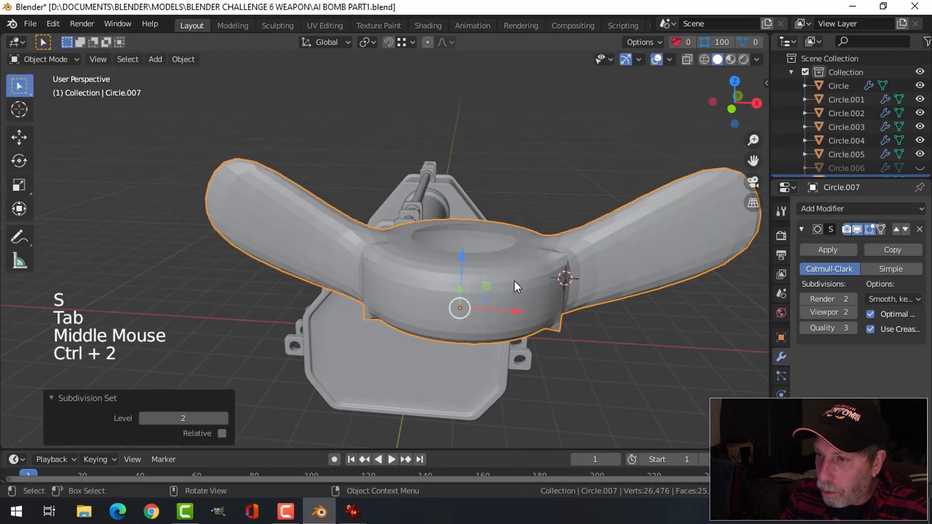
- Shade the winged ring smooth and recalculate the normals of its whole mesh to face outside
right_click(514, 281)
click(495, 258)
shift+middle_drag(527, 297, 514, 296)
middle_drag(514, 296, 500, 293)
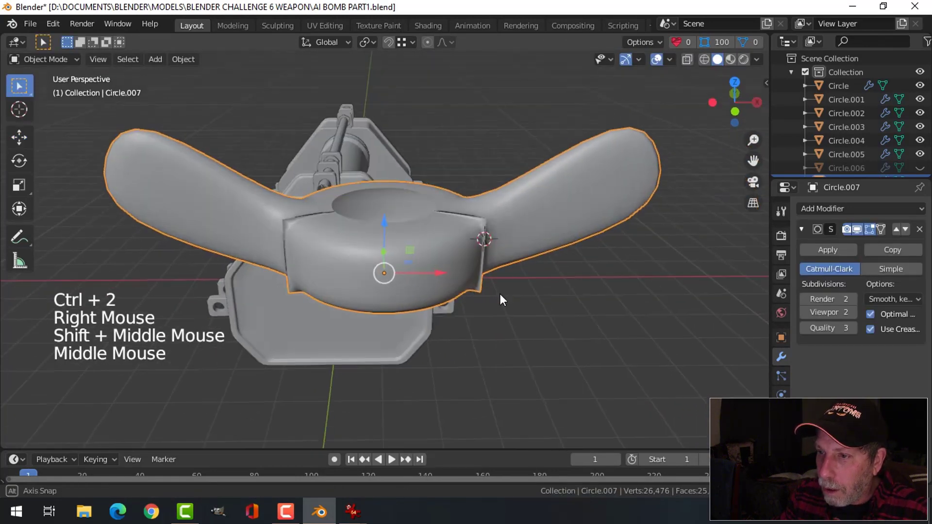
key(Tab)
key(a)
key(alt+n)
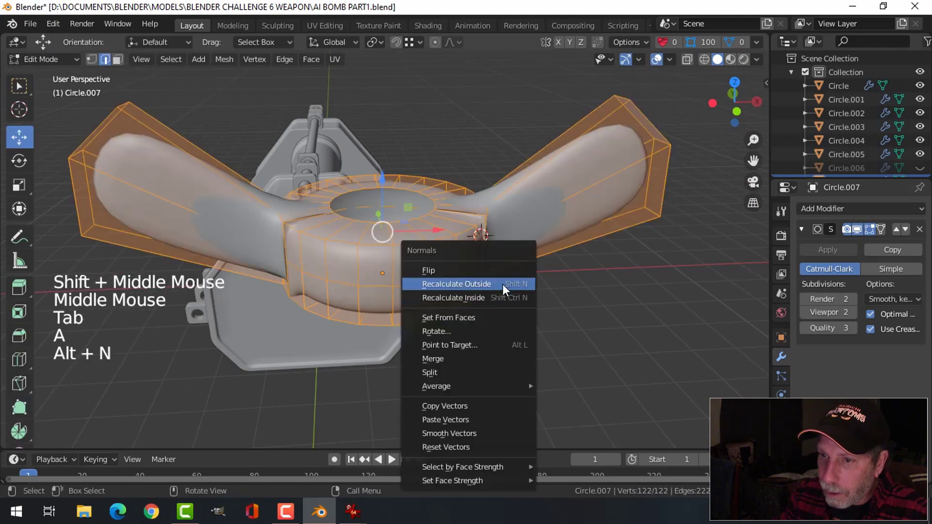
click(502, 284)
key(alt+a)
- Add two loop cuts around the ring body, near its upper rim at factor -0.625 and near its lower rim at factor 0.581
middle_drag(514, 300, 457, 252)
key(ctrl+r)
click(432, 250)
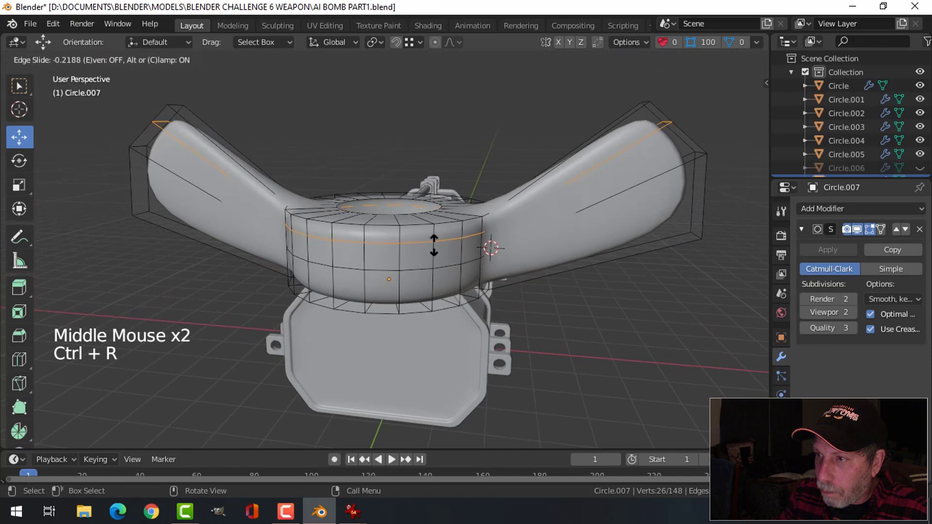
click(433, 237)
key(ctrl+r)
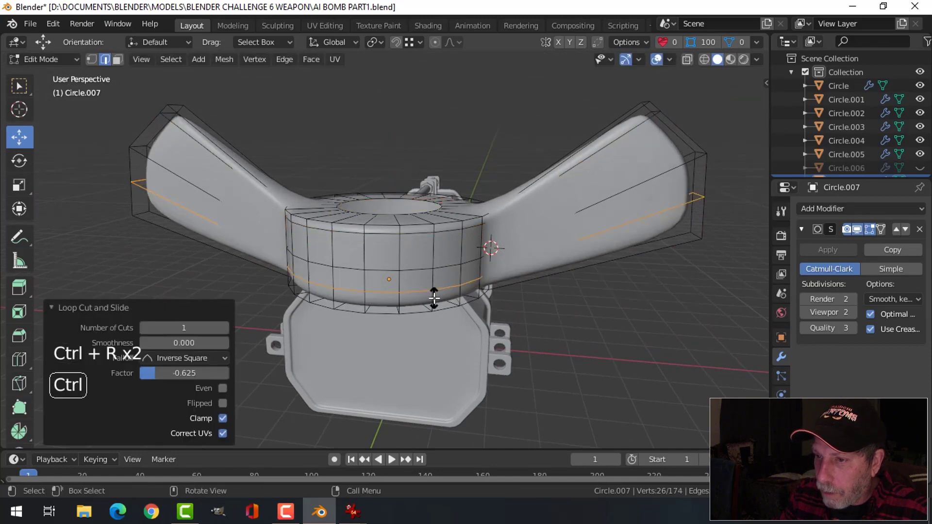
click(435, 311)
click(689, 263)
- Add a loop cut across each wing close to its tip, with factor -0.831 on the first wing, and return to Object Mode
middle_drag(690, 263, 694, 199)
key(ctrl+r)
click(695, 197)
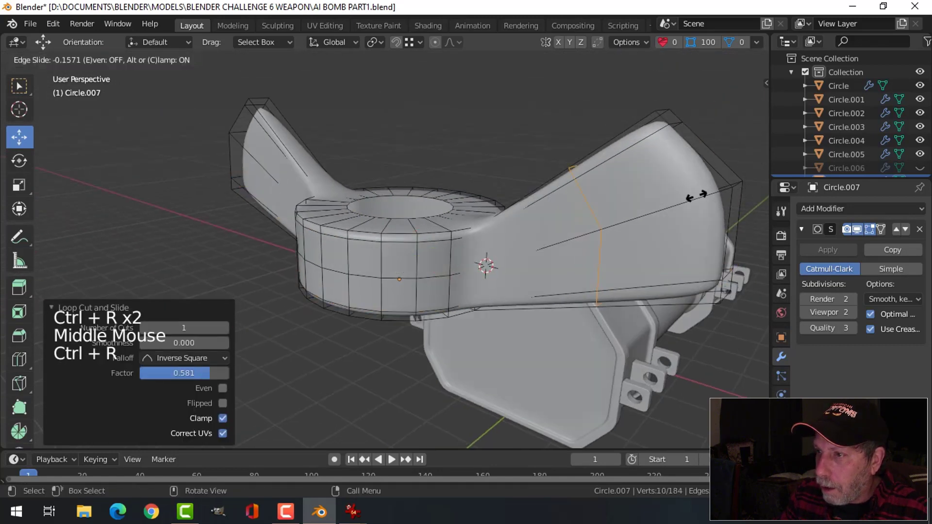
click(3, 155)
scroll(357, 257, down, 3)
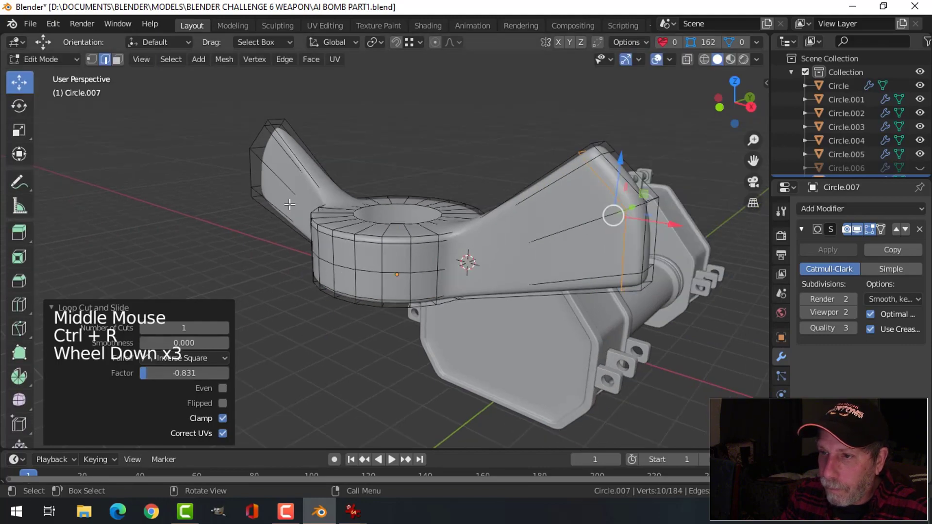
shift+middle_drag(204, 238, 335, 182)
key(ctrl+r)
click(335, 181)
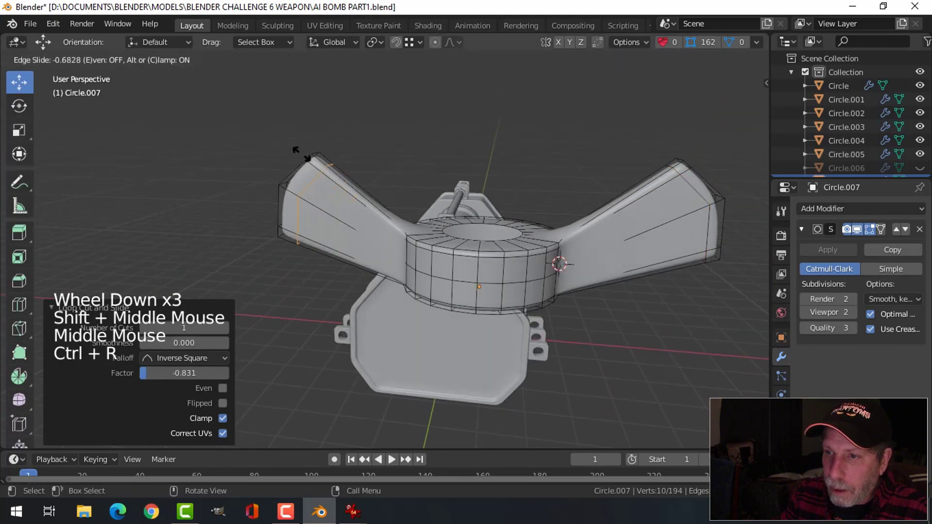
click(301, 154)
key(Tab)
- Scale the wing nut's entire mesh down to 0.355 in Edit Mode
middle_drag(301, 154, 483, 253)
scroll(420, 273, down, 2)
key(alt+a)
click(514, 269)
key(Tab)
key(a)
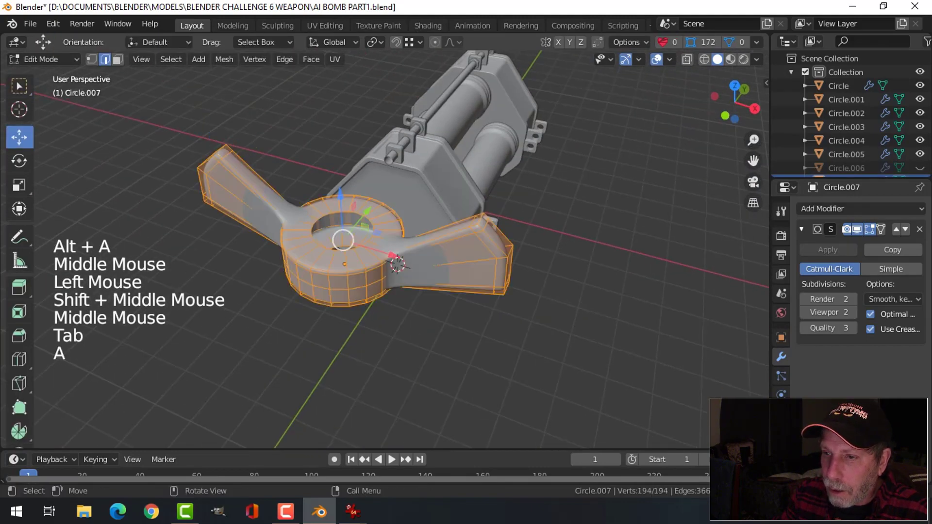
key(s)
click(388, 252)
mouse_move(388, 252)
middle_down()
mouse_move(413, 251)
mouse_move(387, 251)
middle_up()
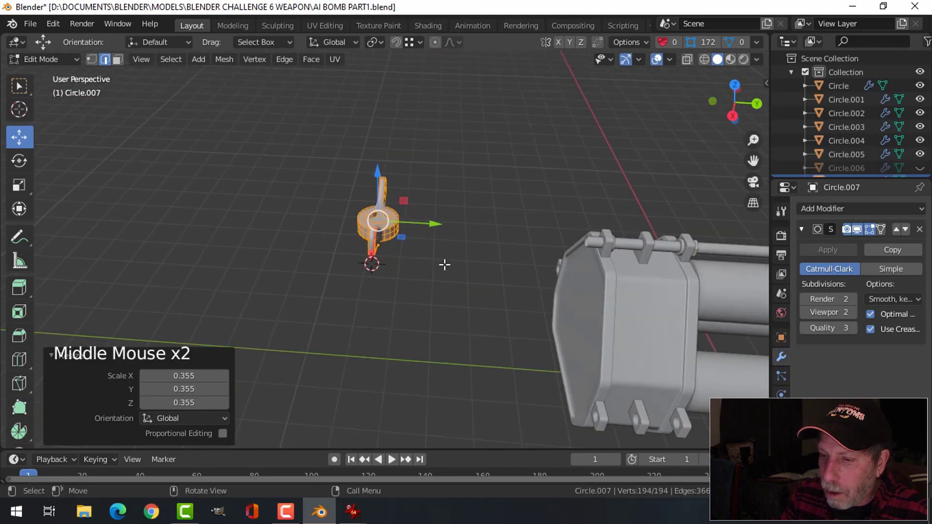
- Rotate the wing nut mesh 90° about the X axis and move it 3.0526 m along Y toward the front frame
middle_drag(419, 277, 466, 273)
key(r)
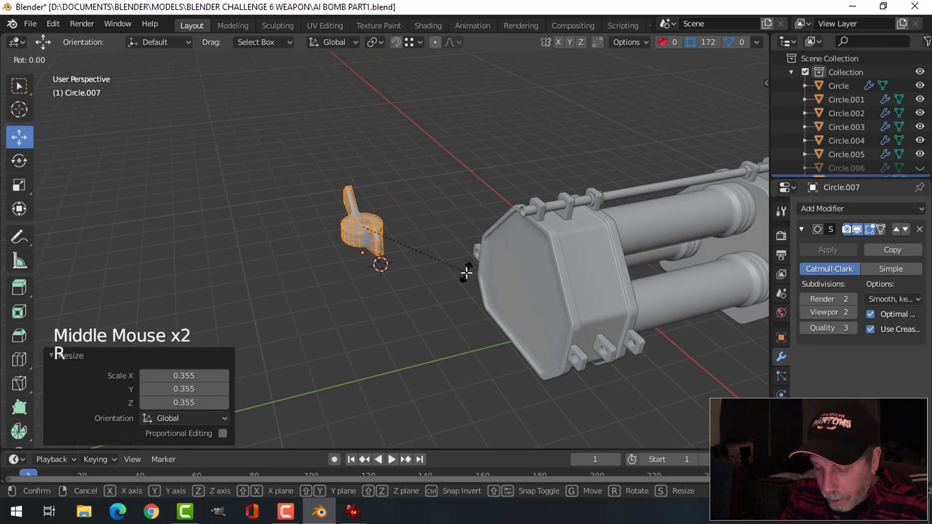
key(0)
key(Return)
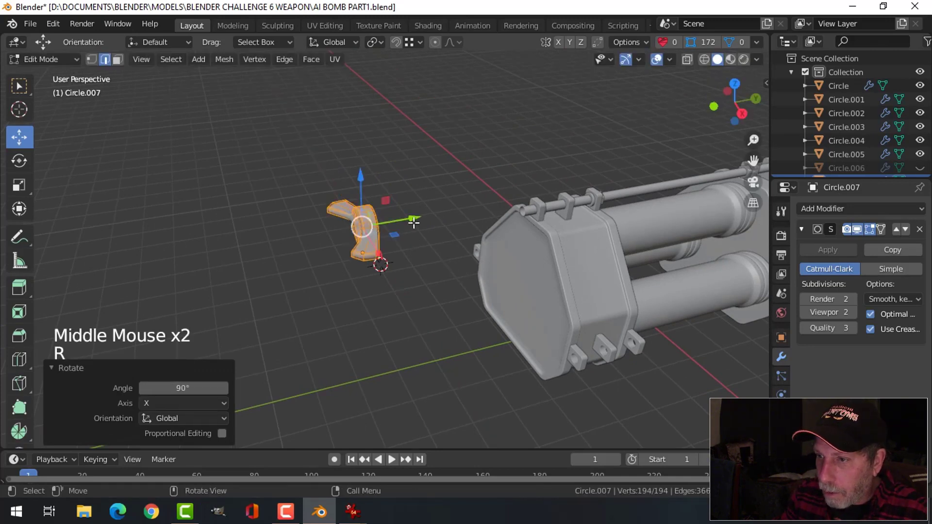
drag(414, 222, 577, 229)
- In front view, center the wing nut on the upper rod and scale it to 0.568
key(KP_1)
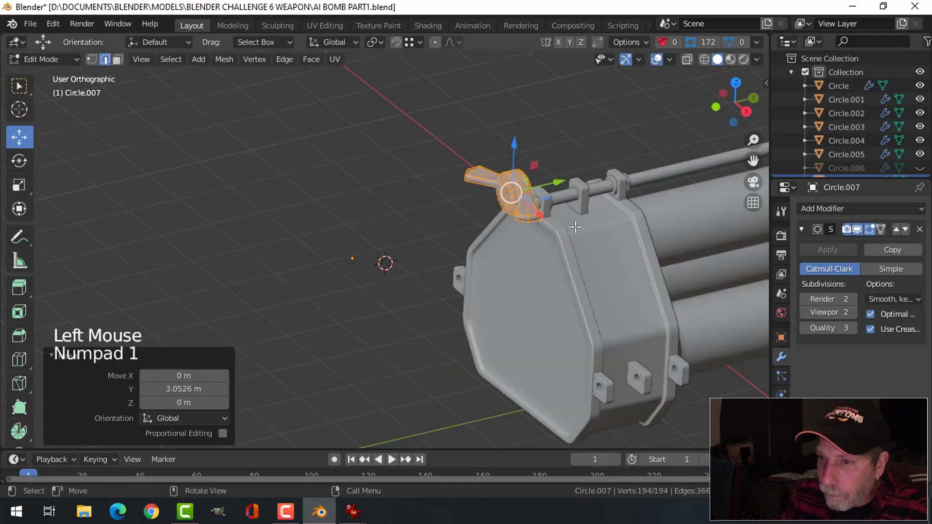
scroll(566, 225, up, 4)
shift+middle_drag(565, 225, 651, 197)
key(g)
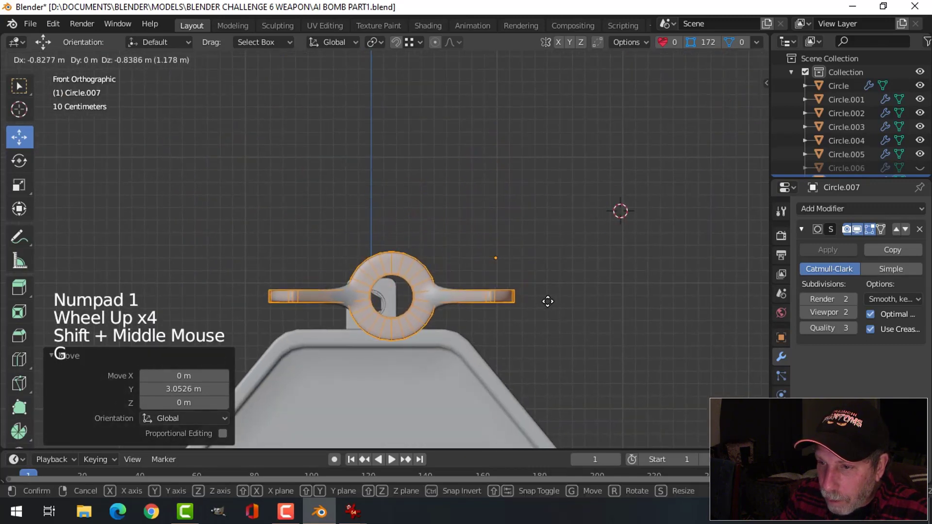
click(531, 308)
key(s)
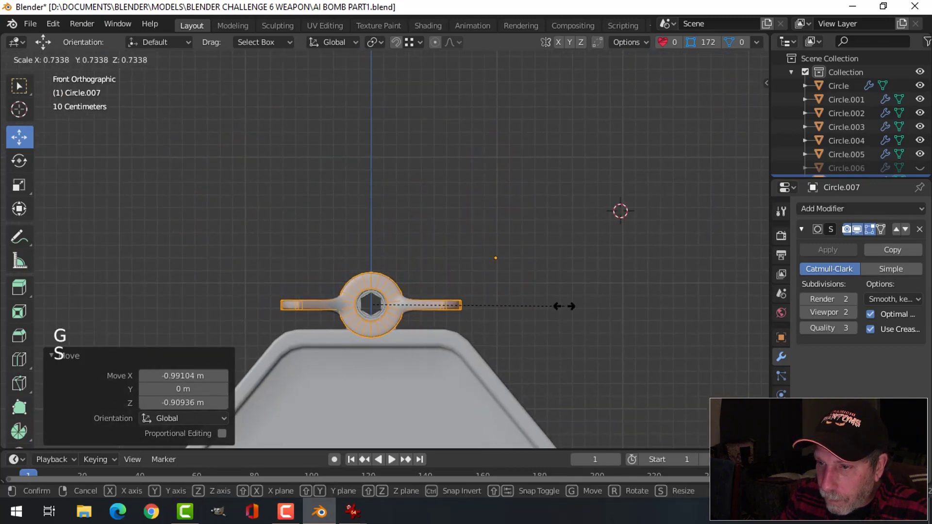
click(523, 313)
- Slide the wing nut along Y onto the rod against the front bracket and adjust its scale to fit
middle_drag(524, 313, 493, 307)
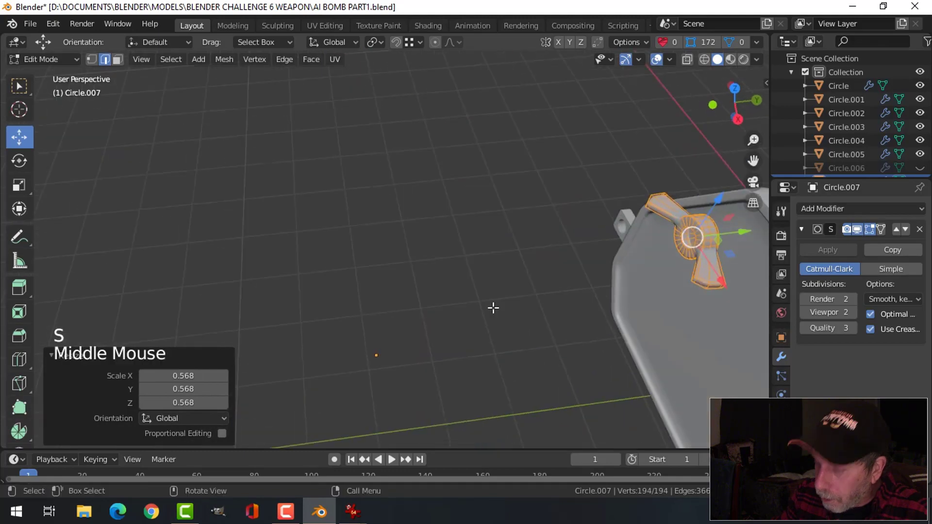
key(KP_3)
shift+middle_drag(740, 273, 362, 174)
scroll(361, 175, up, 2)
drag(426, 144, 609, 167)
middle_drag(608, 167, 358, 457)
key(s)
click(614, 208)
key(alt+a)
- Check the wing nut's fit around the rod and switch to IrfanView to compare it with the bomb reference image
key(KP_1)
scroll(567, 195, up, 5)
scroll(485, 333, down, 3)
scroll(478, 308, down, 3)
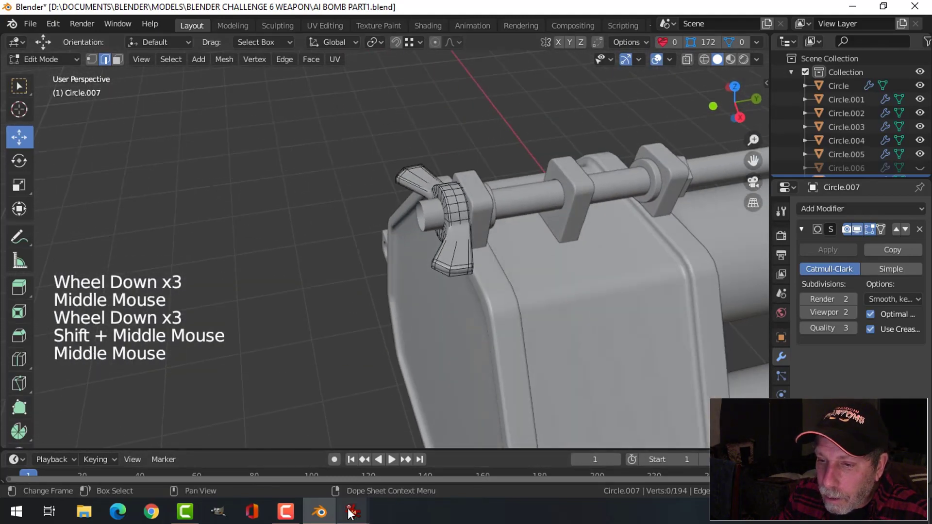
mouse_move(352, 513)
click(317, 473)
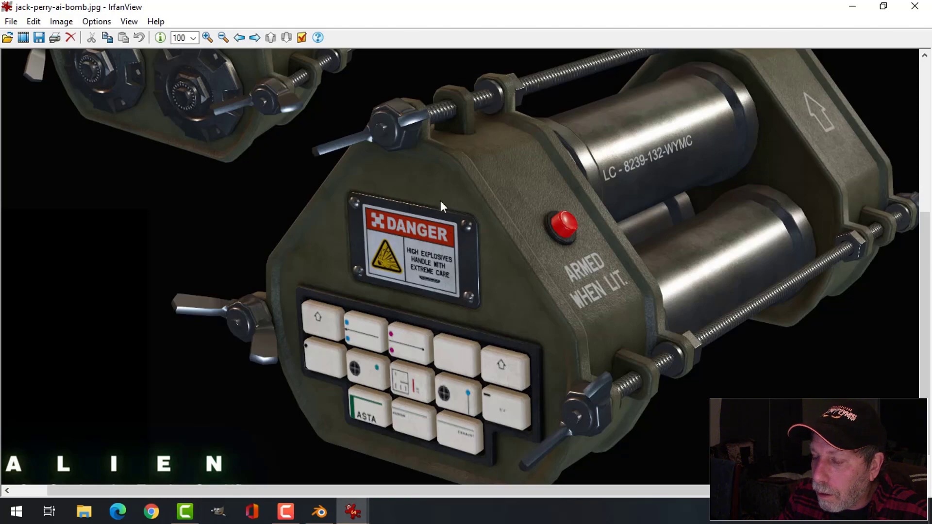
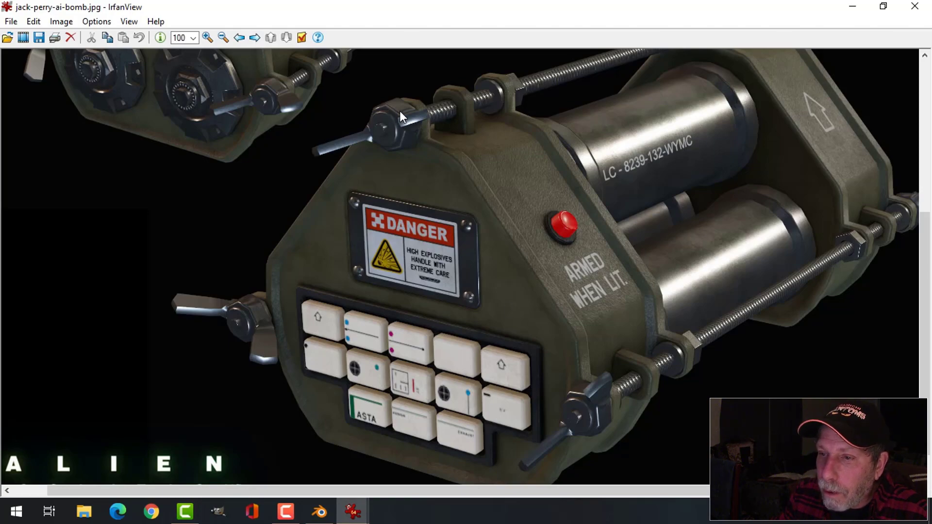
- Switch back to Blender, leave Edit Mode and examine the wing nut on the rod end from several angles
click(321, 512)
middle_drag(437, 271, 465, 316)
scroll(451, 277, up, 2)
key(Tab)
key(alt+a)
scroll(476, 309, up, 2)
click(439, 245)
scroll(512, 344, down, 2)
middle_drag(512, 344, 453, 369)
key(alt+a)
scroll(515, 328, down, 3)
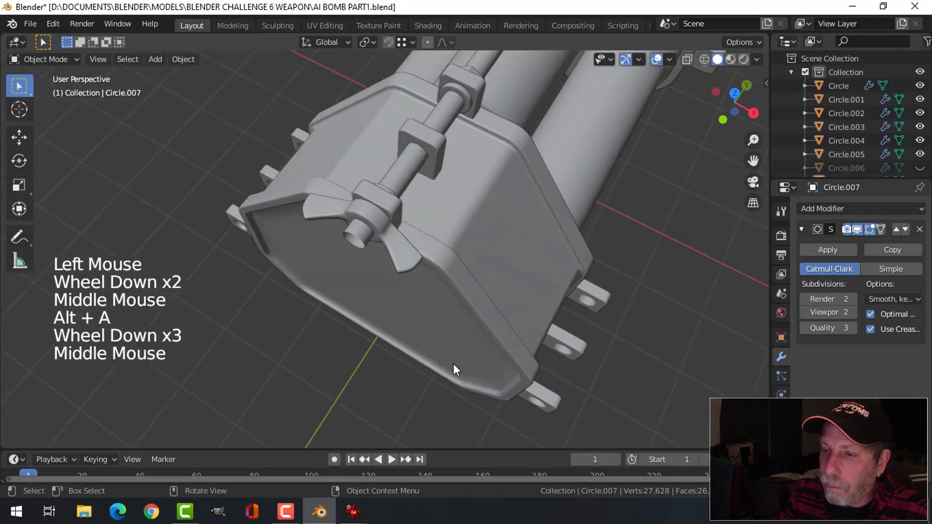
scroll(415, 264, up, 3)
- Shorten the wing nut's wings in top wireframe view by scaling both tips inward and shifting them slightly along Y toward the frame
click(415, 264)
key(KP_7)
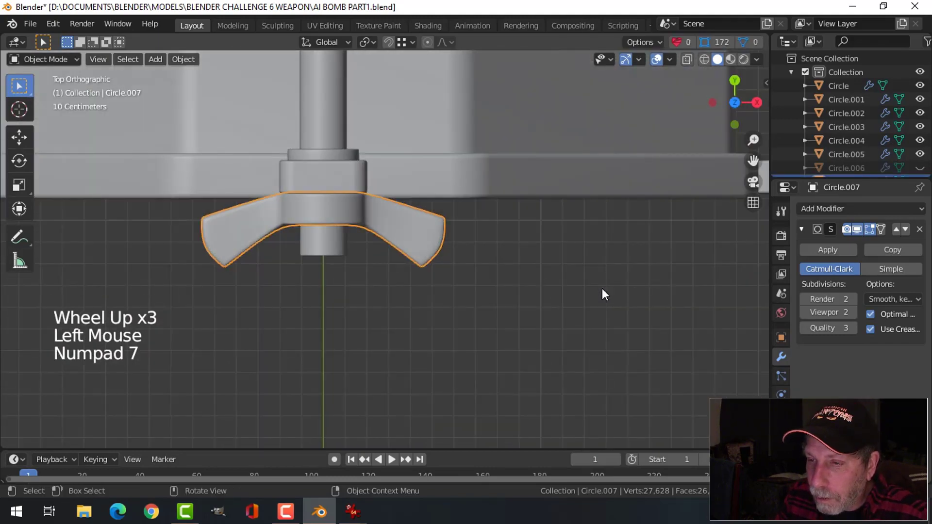
key(Tab)
scroll(489, 286, up, 2)
key(z)
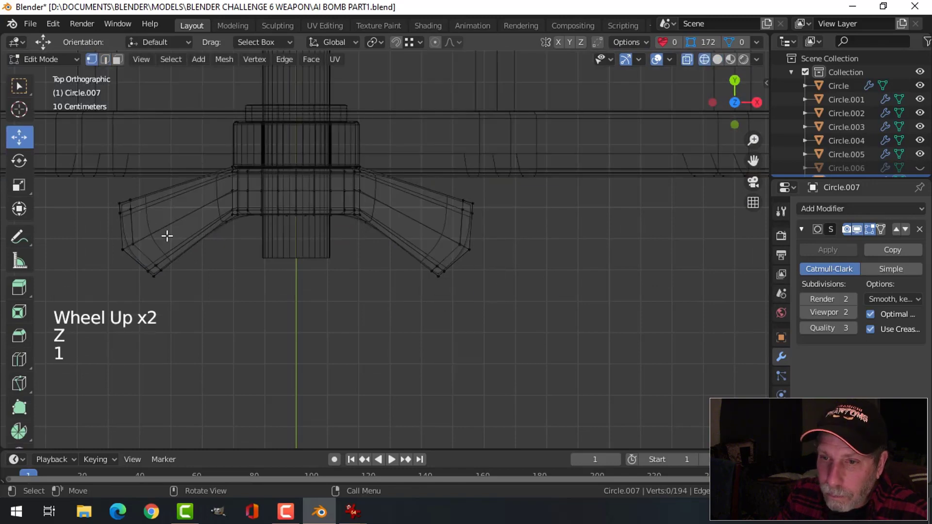
key(b)
drag(91, 171, 190, 304)
key(b)
drag(414, 152, 518, 303)
key(s)
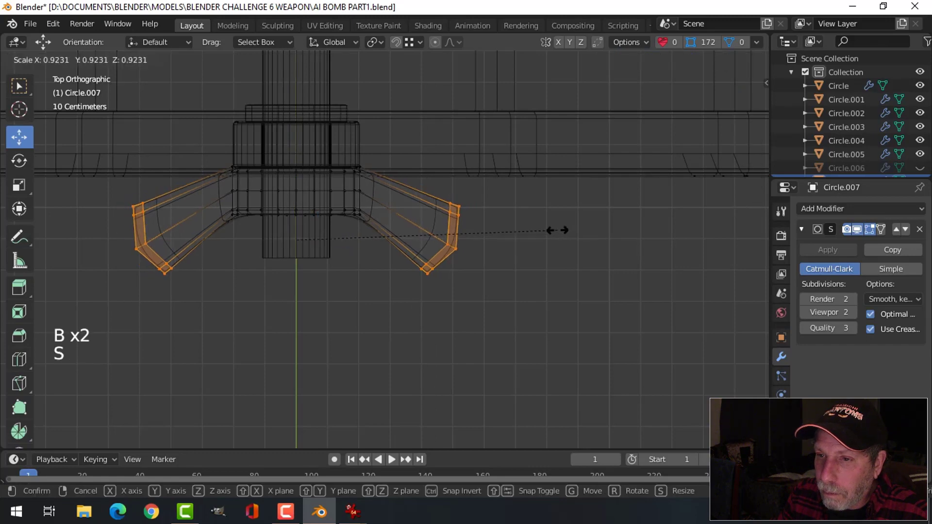
click(446, 212)
drag(297, 184, 301, 176)
key(z)
key(Tab)
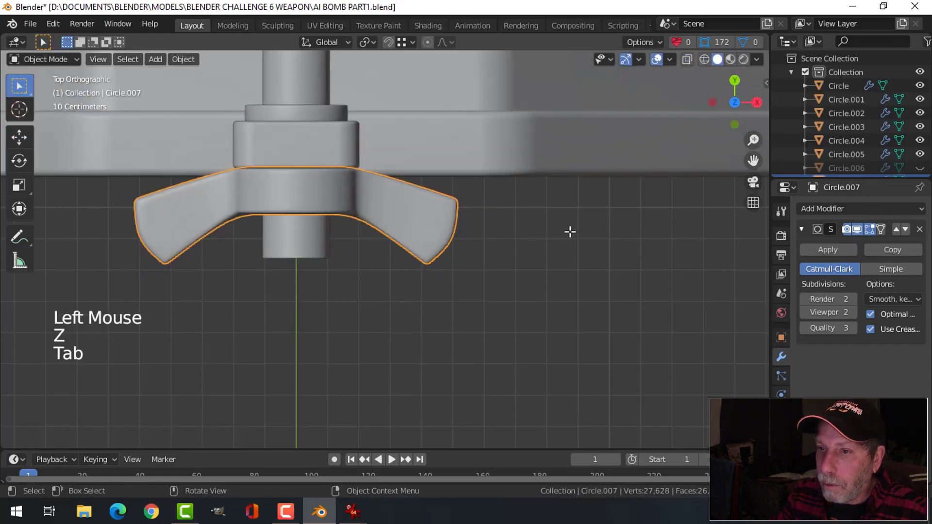
- Deselect the wing nut and examine its shape and size against the whole bomb model
scroll(570, 232, down, 3)
key(alt+a)
scroll(547, 279, down, 2)
middle_drag(548, 279, 392, 274)
scroll(410, 210, down, 2)
scroll(430, 295, up, 3)
scroll(397, 325, up, 2)
scroll(398, 322, down, 2)
scroll(496, 299, down, 5)
scroll(496, 298, down, 1)
shift+middle_drag(496, 299, 454, 240)
scroll(500, 328, up, 3)
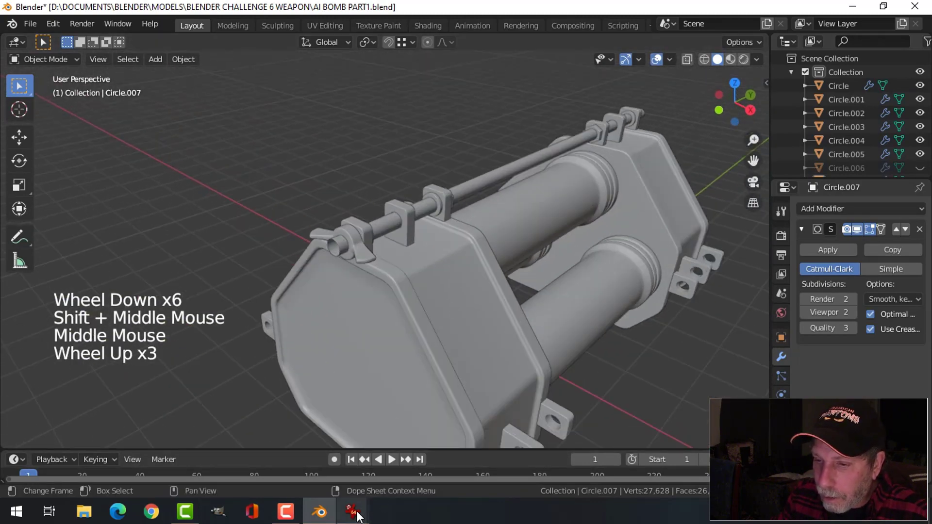
- Switch to the reference image in IrfanView and set its zoom to 75% to examine the hardware at the rods' far ends
mouse_move(353, 512)
click(301, 456)
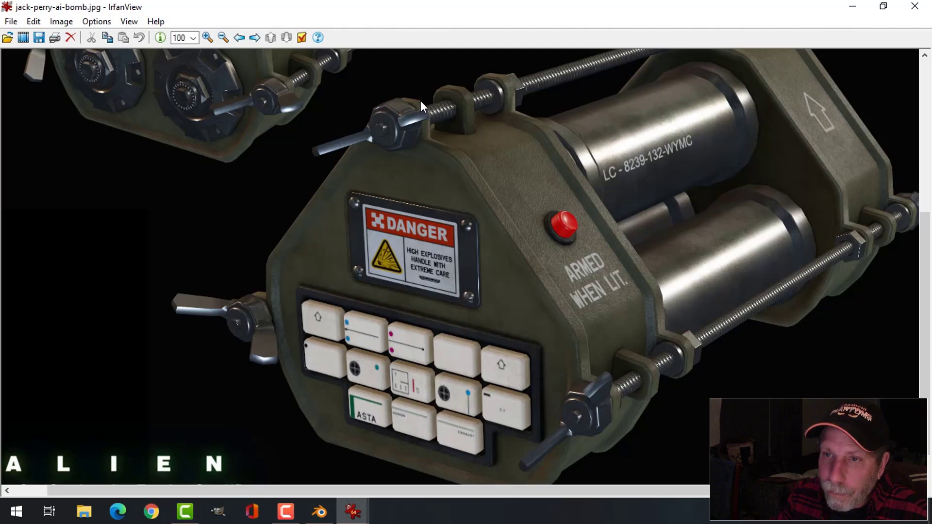
click(192, 38)
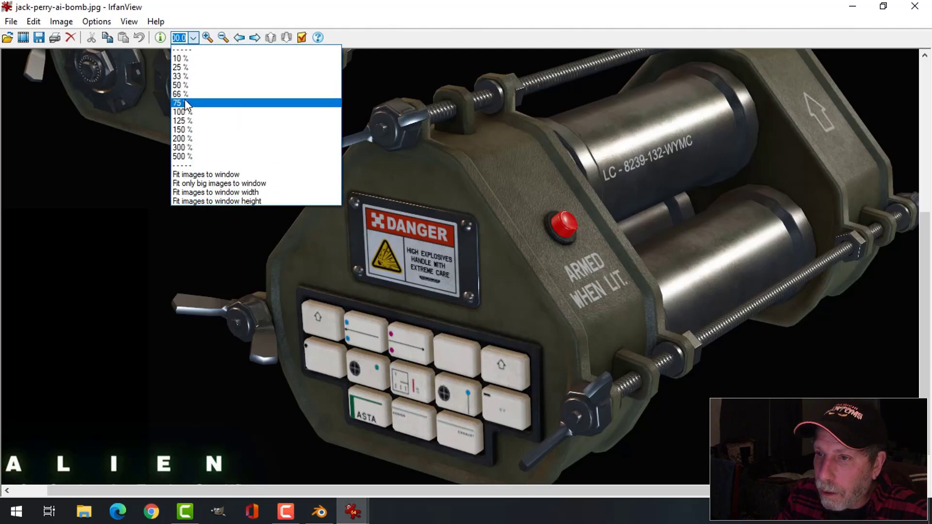
click(186, 103)
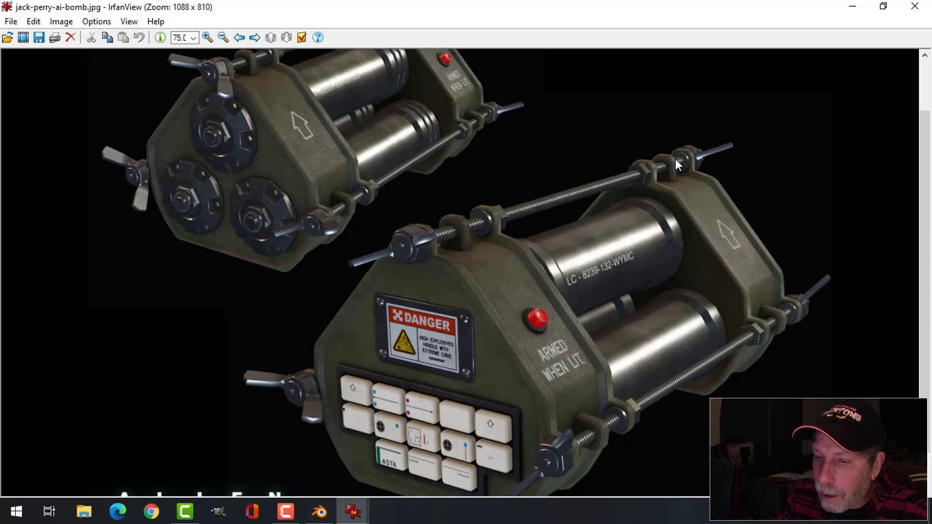
- Return to Blender, select the wing nut and set its origin to its geometry
click(330, 510)
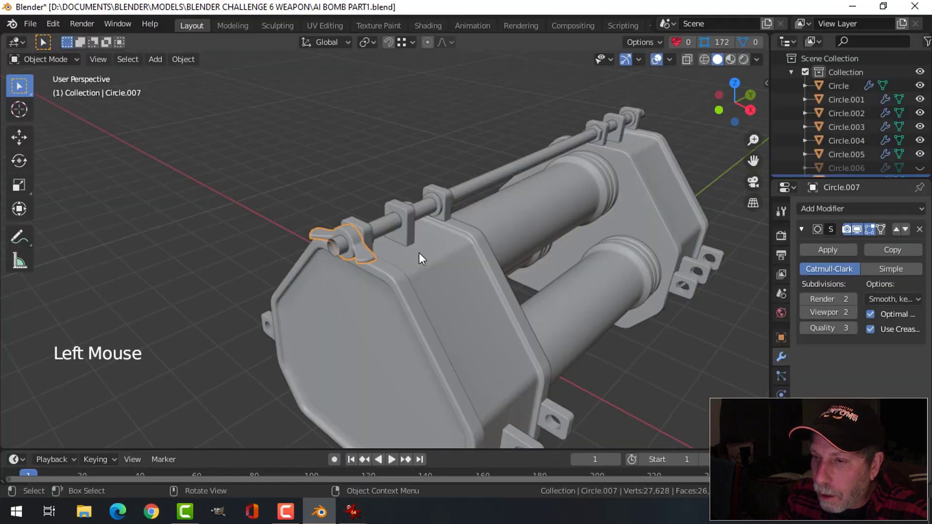
middle_drag(421, 257, 408, 295)
scroll(401, 273, up, 2)
scroll(401, 271, down, 1)
scroll(410, 288, up, 1)
scroll(423, 288, down, 6)
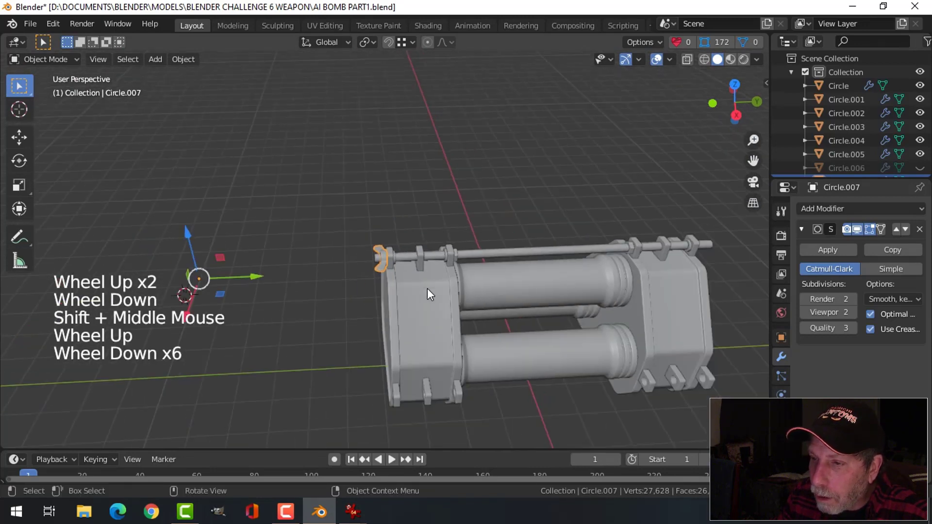
scroll(427, 289, down, 2)
shift+middle_drag(509, 292, 455, 278)
click(176, 59)
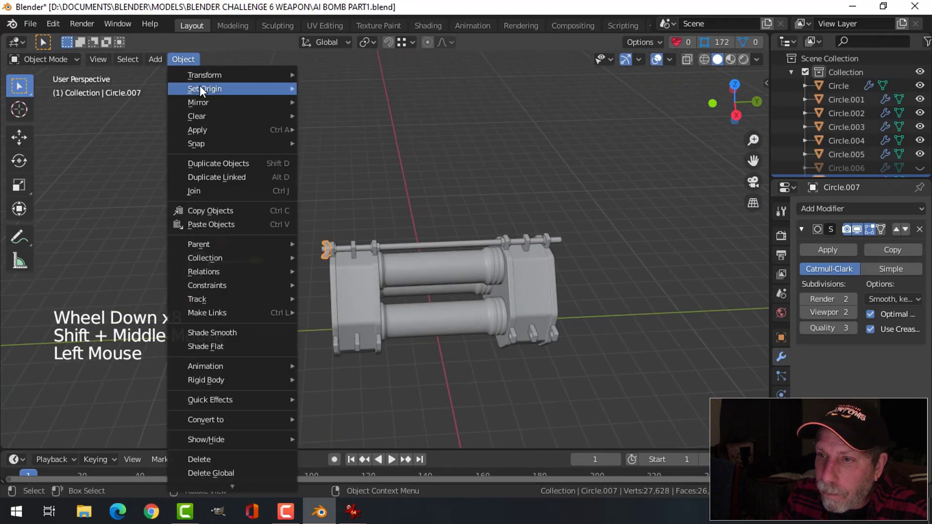
mouse_move(200, 85)
click(334, 100)
- Duplicate the wing nut and move the copy 8.0422 m along Y to the rod's far end
middle_drag(443, 219, 444, 219)
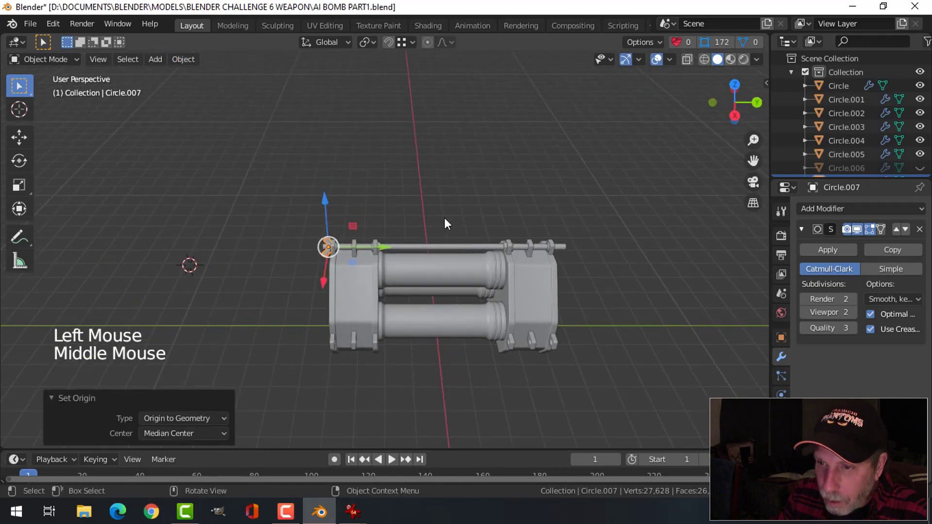
key(shift+d)
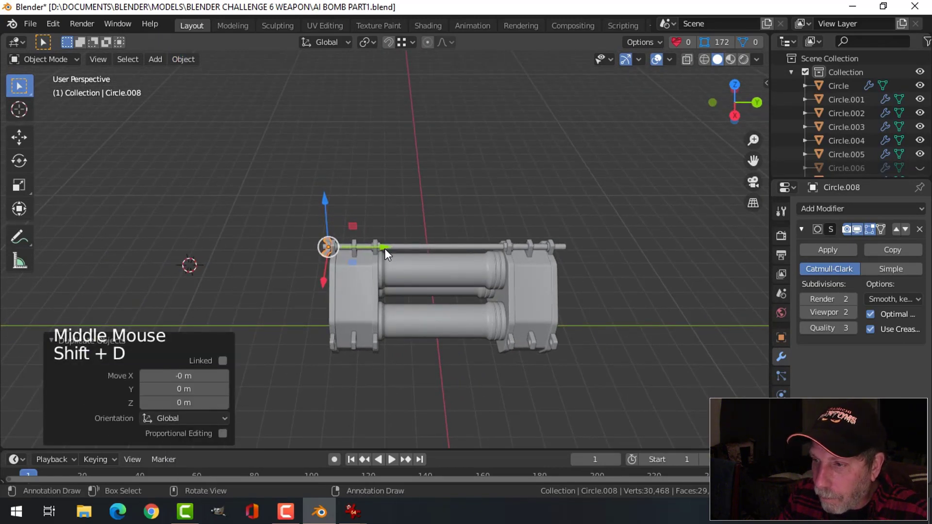
drag(384, 249, 625, 276)
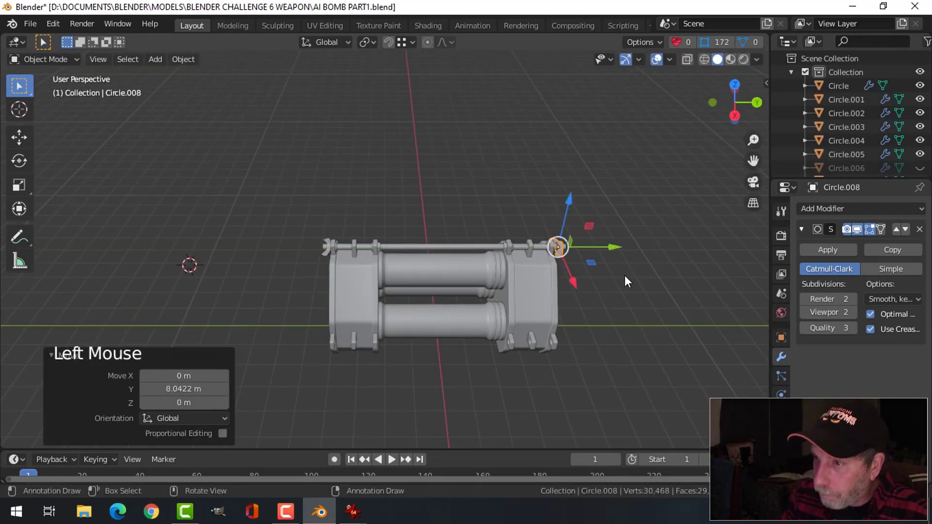
- Rotate the copied wing nut 180° about the X axis and slide it along Y against the rod's end bracket
key(KP_Decimal)
middle_drag(624, 275, 587, 254)
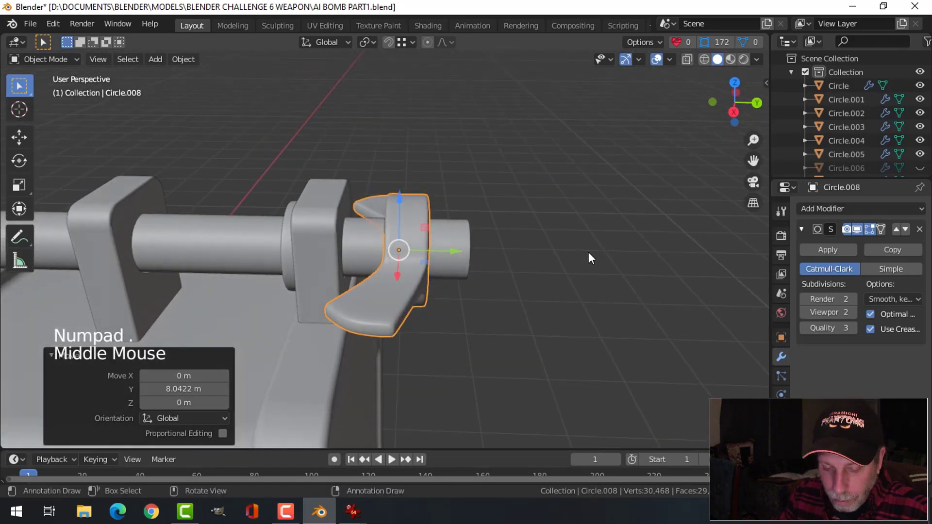
text(r180)
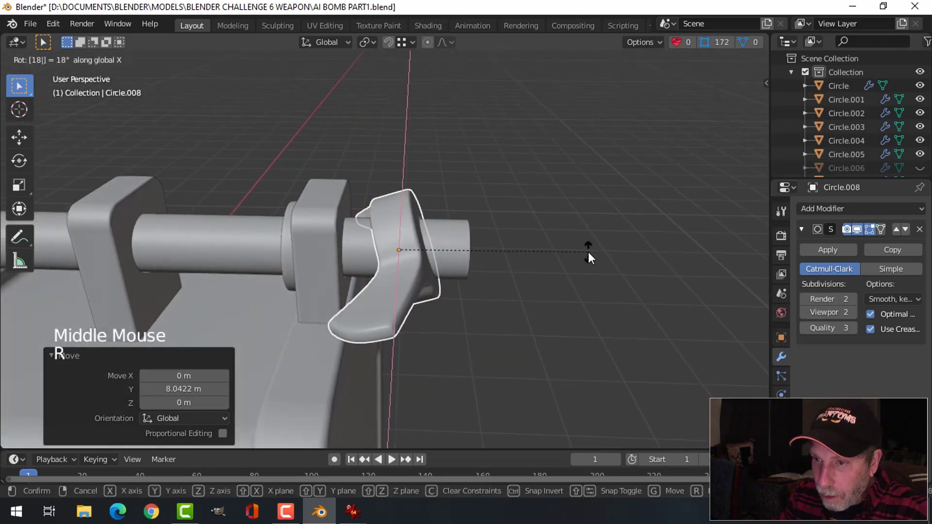
key(Return)
drag(454, 253, 427, 250)
key(alt+a)
scroll(397, 280, down, 4)
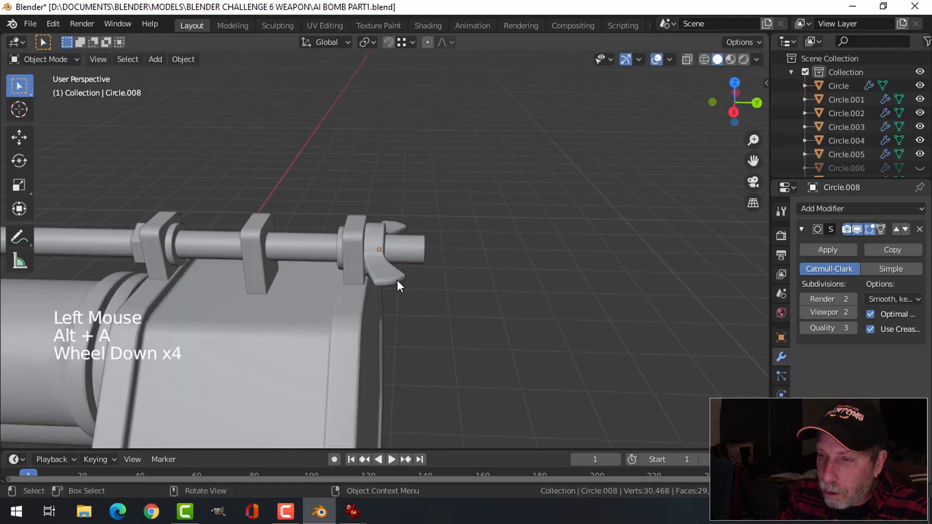
- Duplicate the washer at the rod's original wing nut end and move the copy -0.3547 m along Y onto the wing nut's outer face
middle_drag(397, 281, 672, 216)
scroll(426, 338, down, 3)
shift+middle_drag(423, 307, 575, 278)
middle_drag(576, 277, 540, 275)
shift+middle_drag(540, 275, 402, 241)
scroll(474, 282, up, 3)
click(400, 240)
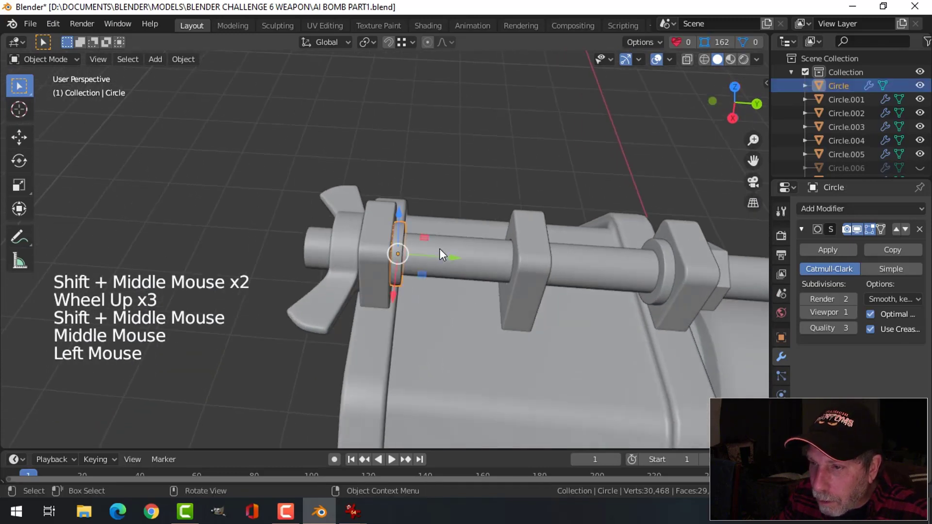
key(Tab)
click(417, 239)
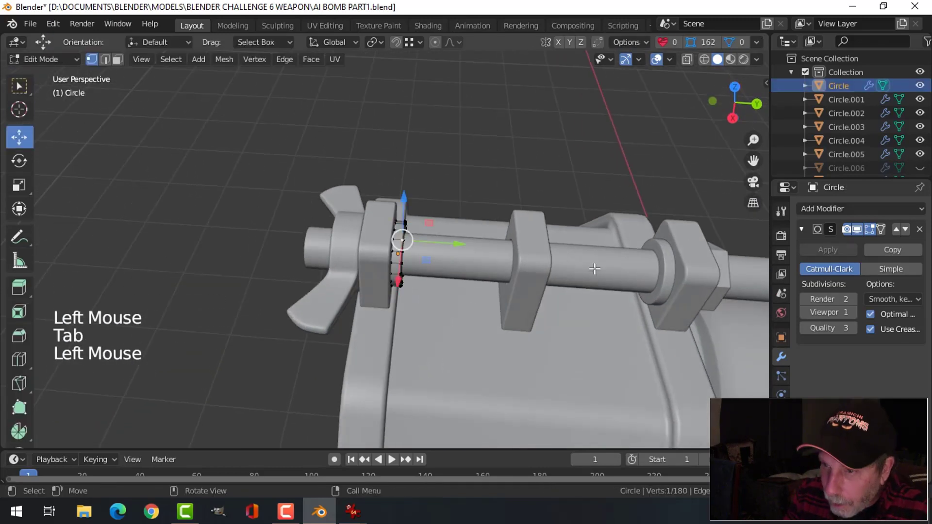
key(ctrl+l)
key(shift+d)
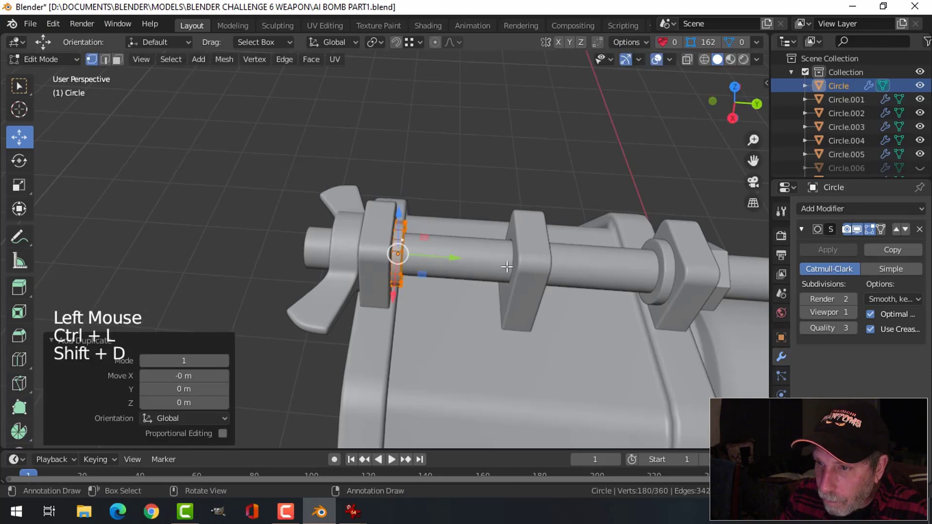
drag(452, 260, 374, 258)
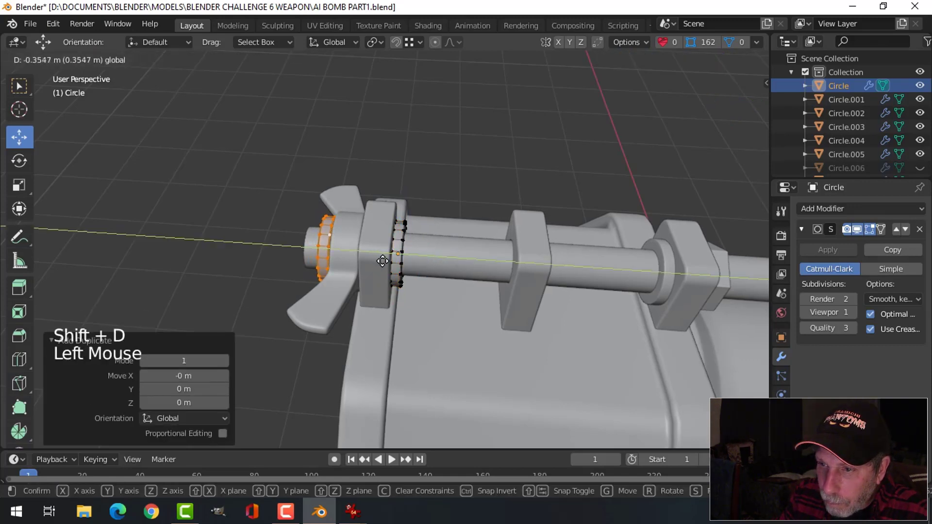
middle_drag(382, 261, 441, 260)
scroll(511, 223, up, 2)
shift+middle_drag(511, 223, 441, 300)
scroll(441, 302, down, 1)
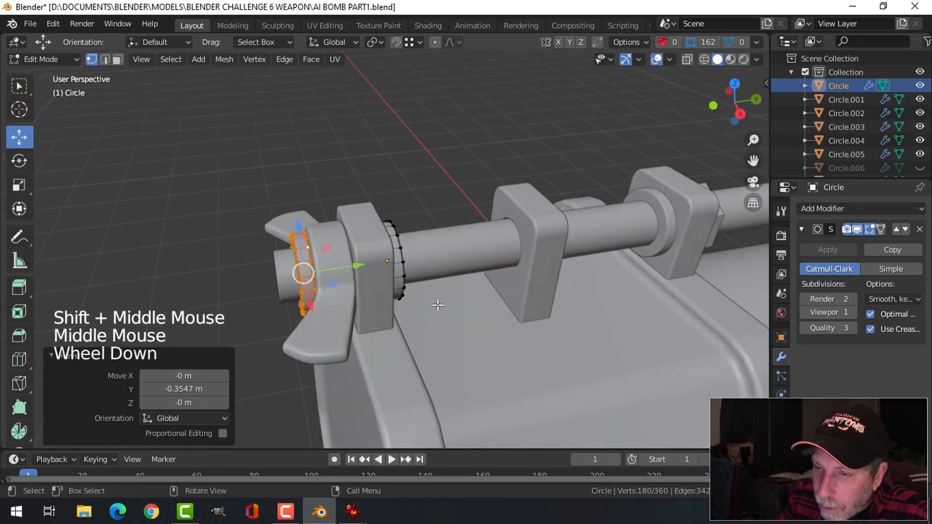
key(alt+a)
key(Tab)
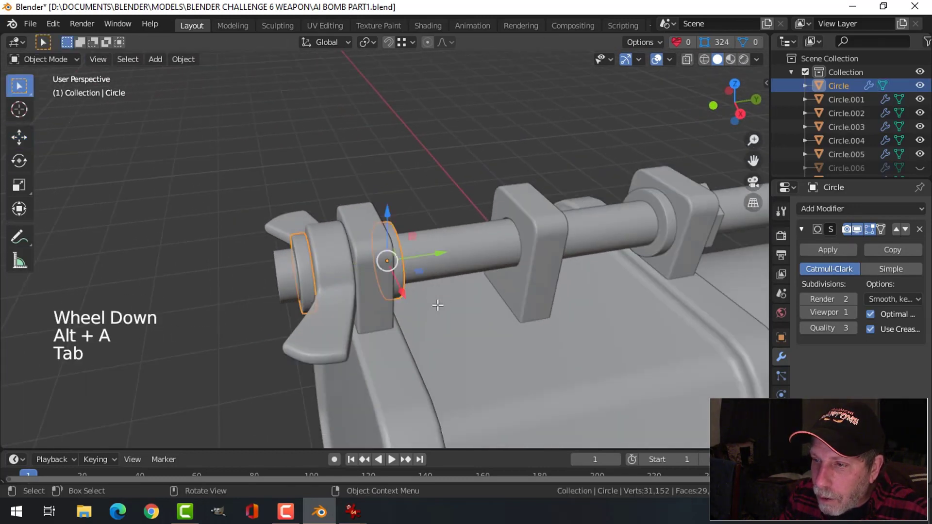
- Duplicate the washer at the rod's opposite end and move the copy about 0.351 m along Y to the wing nut's outer face
scroll(437, 304, down, 2)
shift+middle_drag(466, 304, 364, 290)
scroll(645, 234, down, 1)
scroll(644, 234, down, 1)
shift+middle_drag(645, 234, 508, 257)
scroll(630, 265, up, 2)
shift+middle_drag(630, 265, 509, 252)
middle_drag(509, 252, 449, 253)
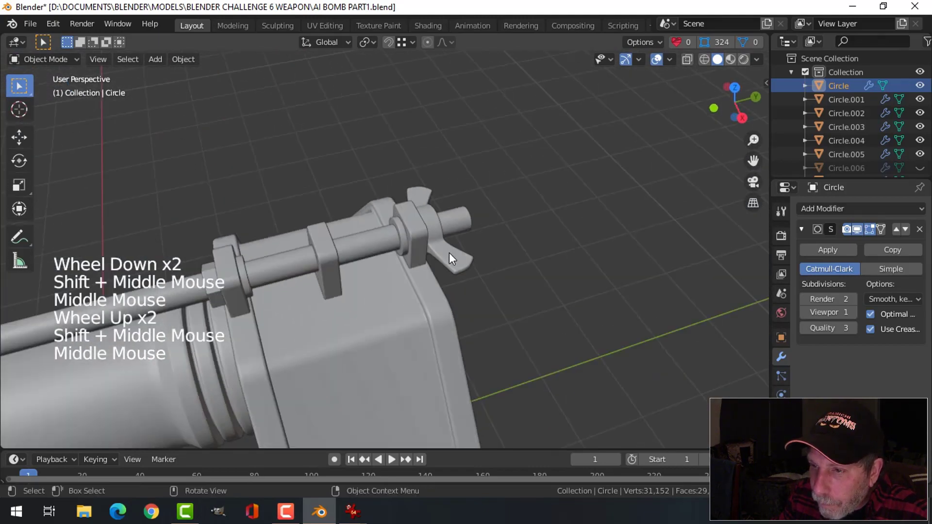
scroll(410, 228, up, 2)
click(411, 227)
key(Tab)
click(410, 226)
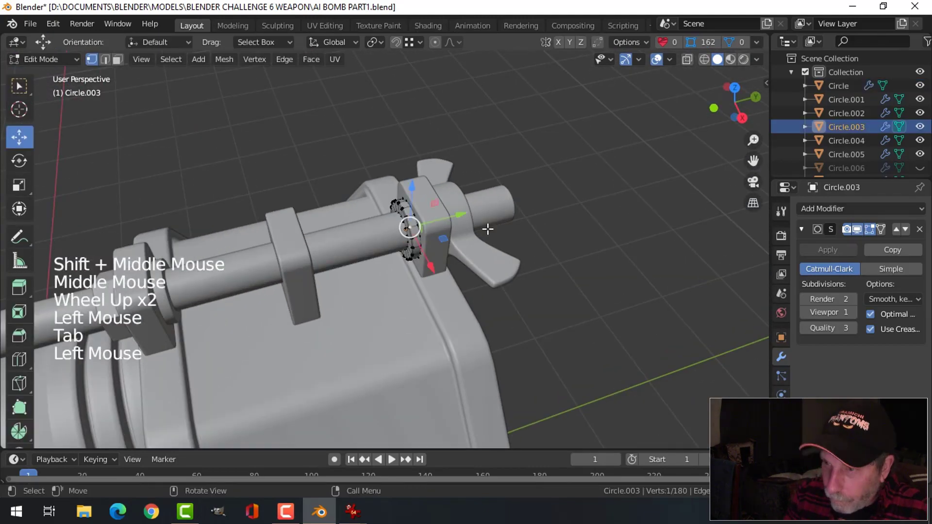
key(ctrl+l)
middle_drag(491, 229, 454, 233)
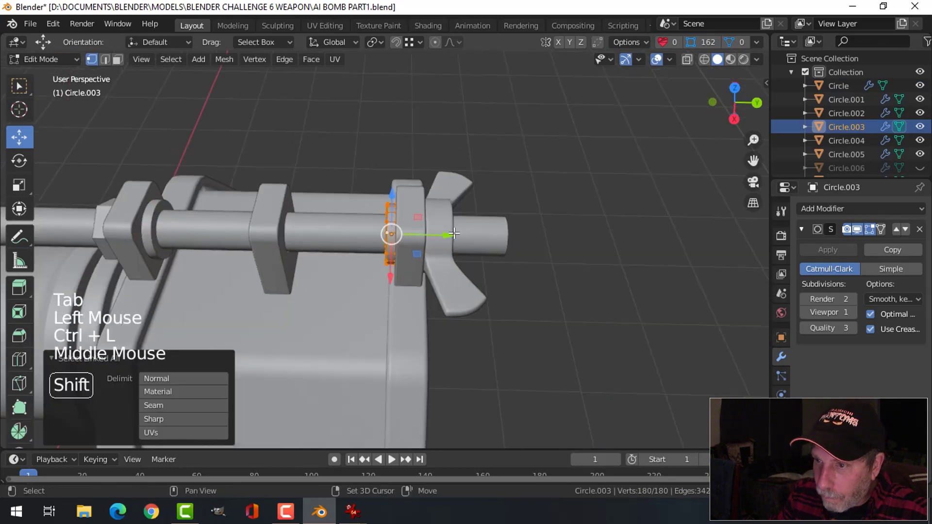
key(shift+d)
click(479, 240)
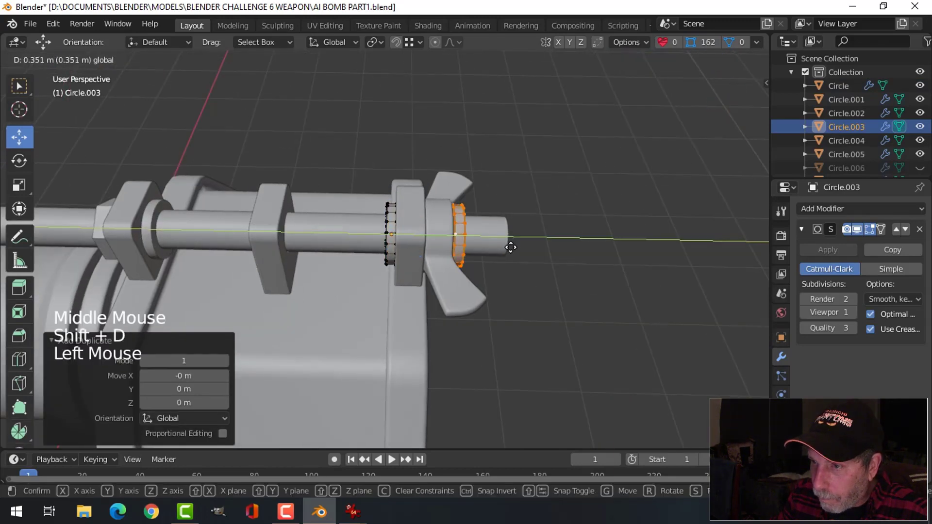
key(alt+a)
key(Tab)
scroll(489, 298, down, 3)
key(alt+a)
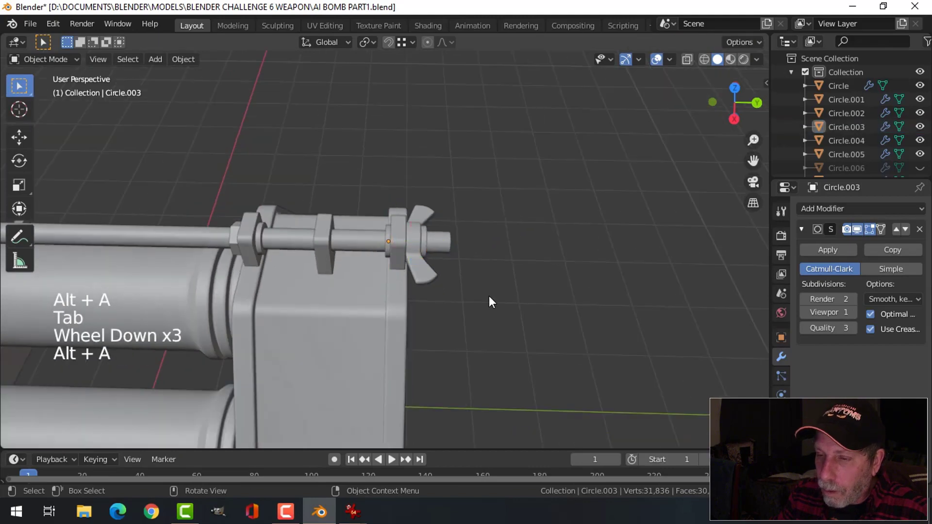
- Enable shadows and screen-space cavity in the viewport shading, leaving X-ray off
scroll(466, 306, down, 4)
shift+middle_drag(446, 312, 500, 272)
scroll(464, 285, down, 2)
scroll(485, 295, up, 2)
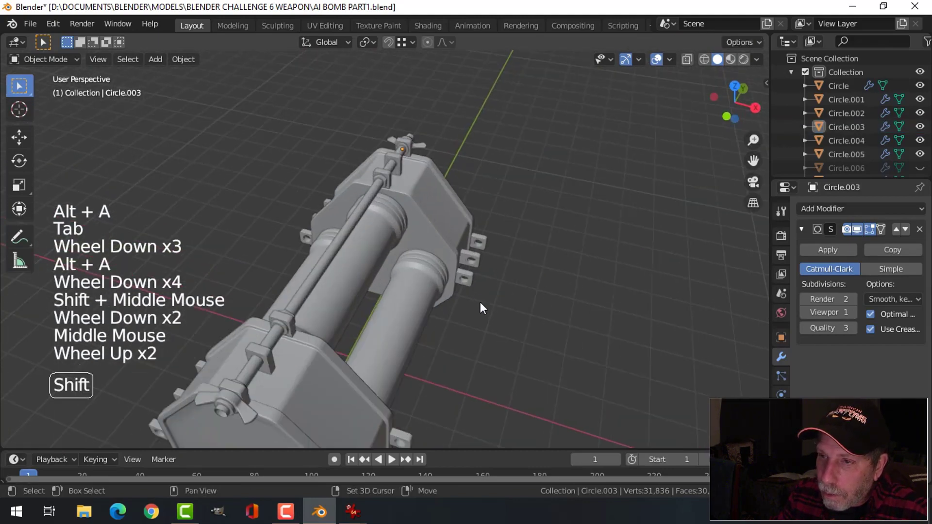
shift+middle_drag(481, 307, 476, 271)
mouse_move(476, 272)
middle_down()
mouse_move(470, 239)
mouse_move(538, 244)
middle_up()
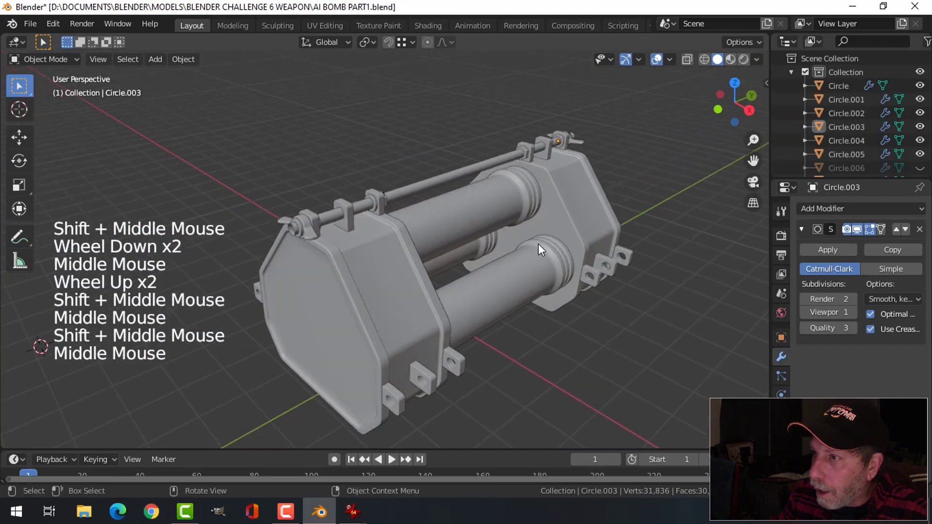
click(756, 60)
click(682, 352)
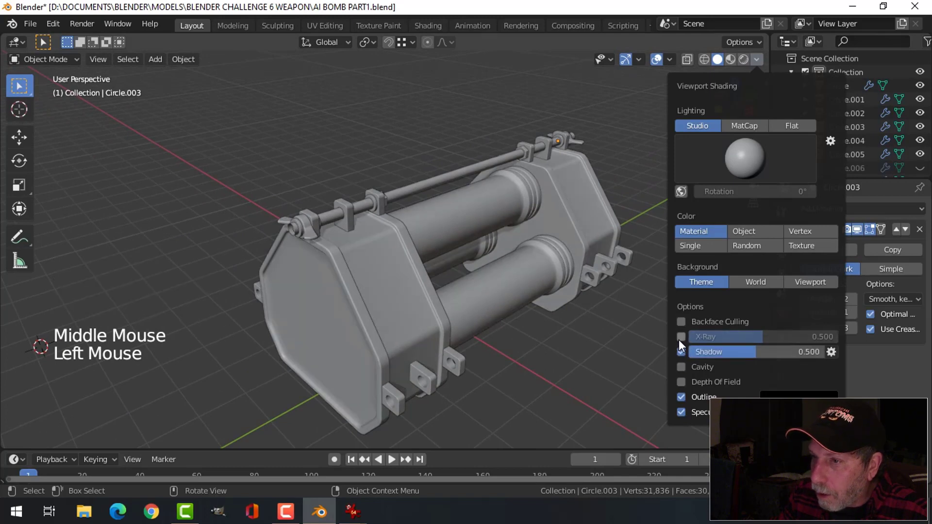
click(680, 337)
click(682, 337)
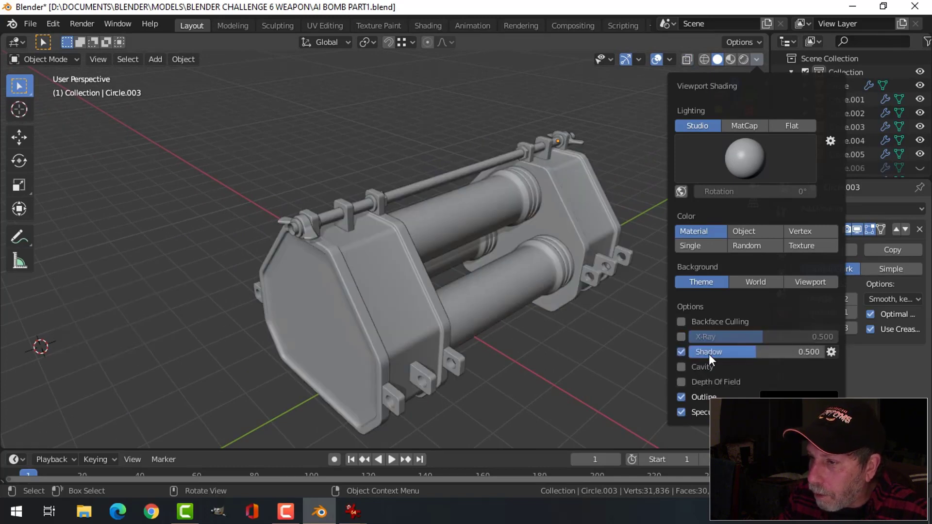
click(682, 367)
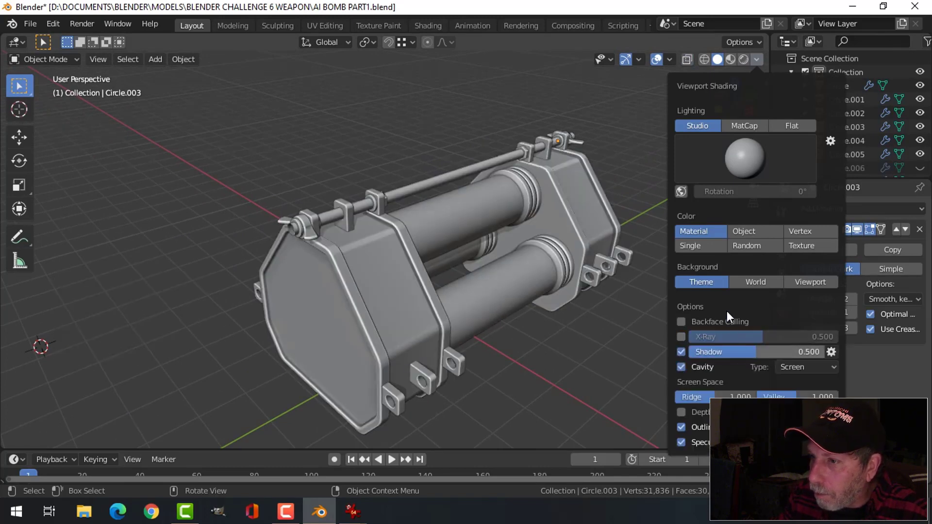
- Change the viewport lighting to MatCap with the plain grey sphere
click(736, 127)
click(743, 156)
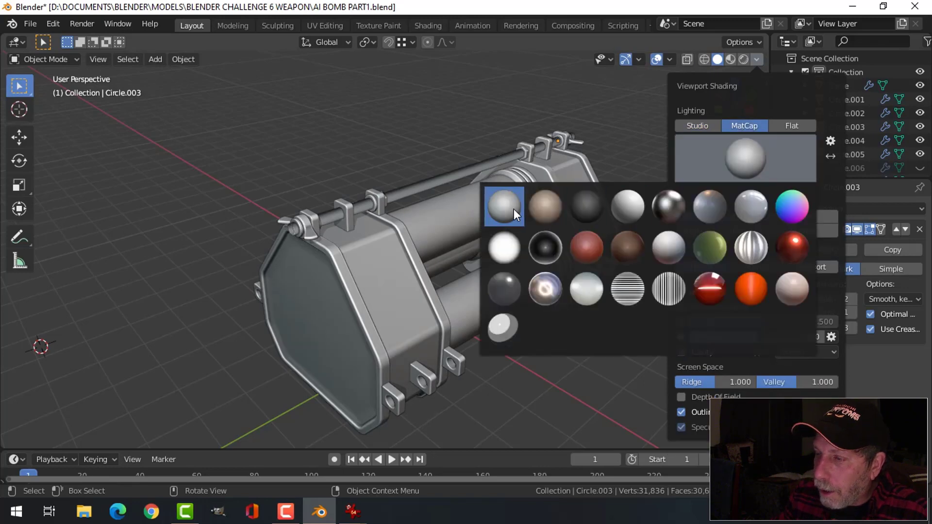
click(513, 209)
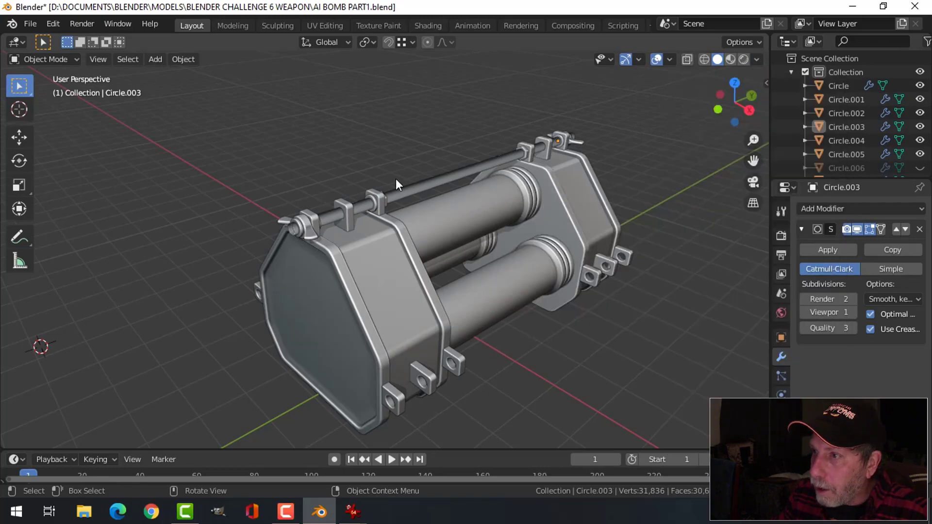
- Display face orientation in the viewport and recalculate the long rod's normals to face outward
click(669, 59)
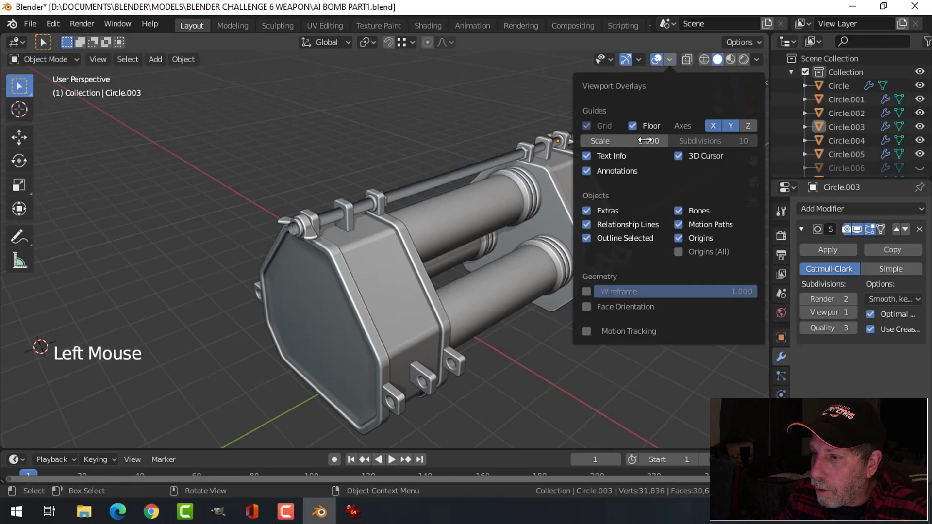
click(605, 306)
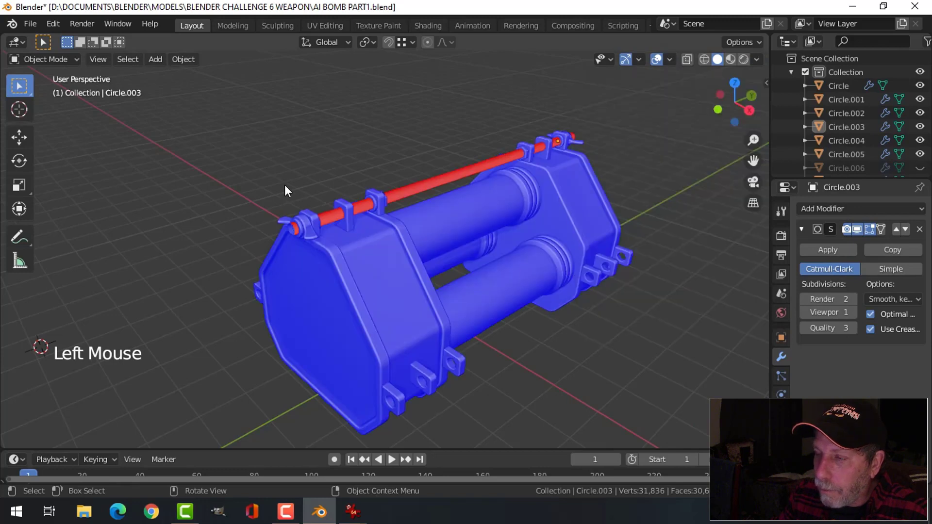
click(412, 191)
key(Tab)
key(a)
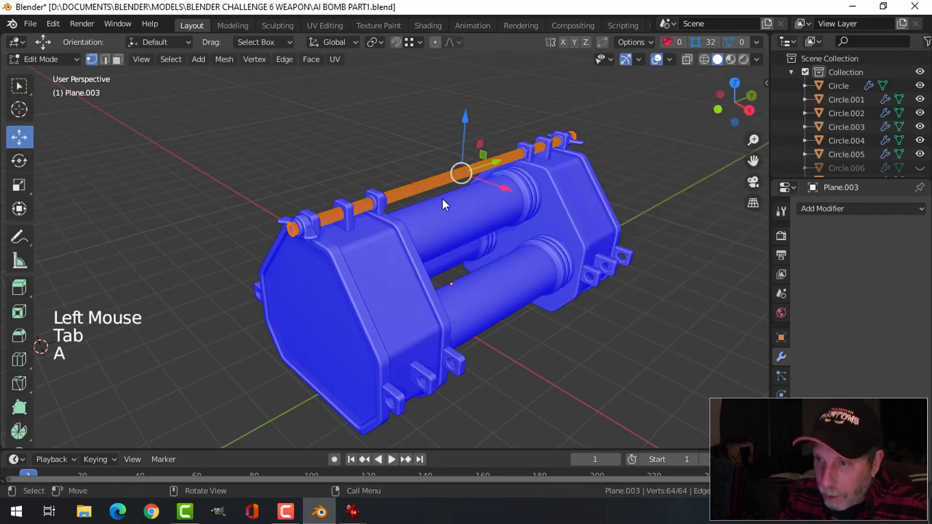
key(alt+n)
click(441, 199)
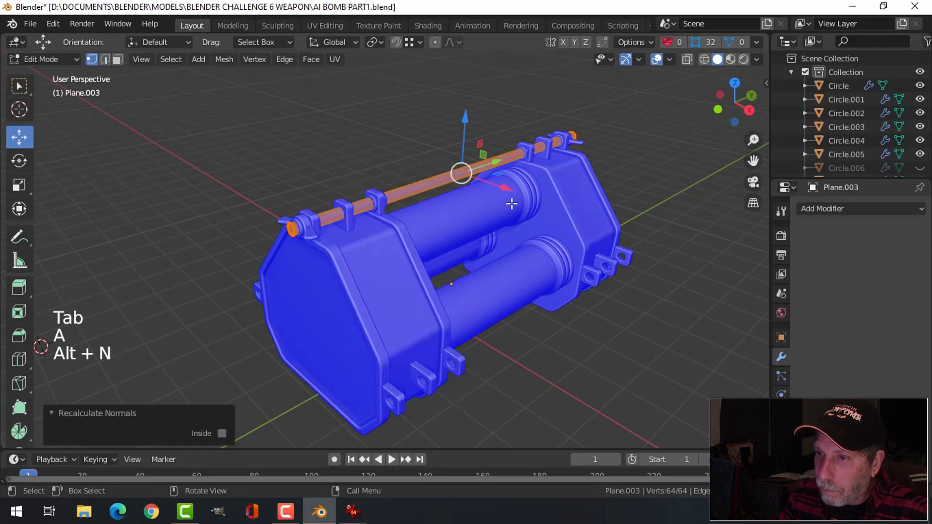
key(alt+a)
key(Tab)
key(alt+a)
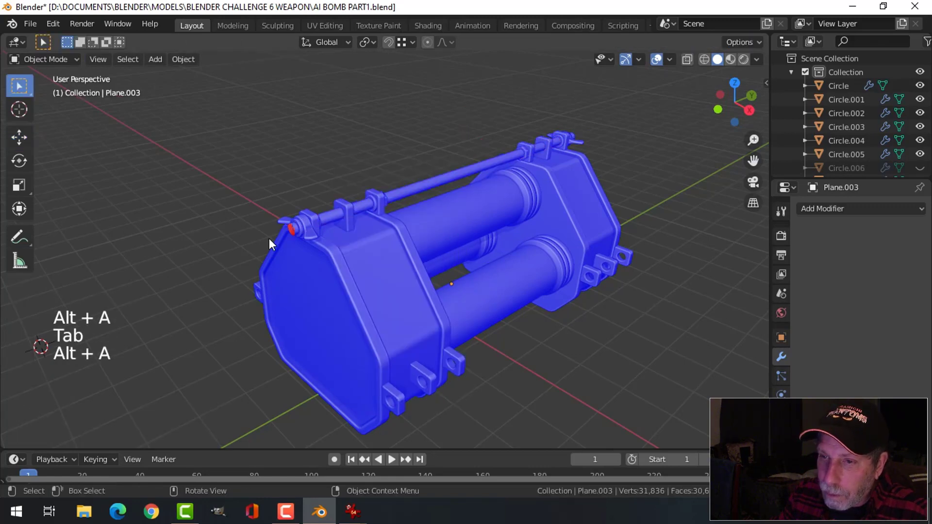
- Check the face orientation at the rod's end, and turn the face orientation overlay off
scroll(268, 238, up, 3)
shift+middle_drag(269, 238, 438, 234)
scroll(396, 231, up, 1)
scroll(395, 232, down, 3)
shift+middle_drag(554, 211, 688, 90)
click(668, 59)
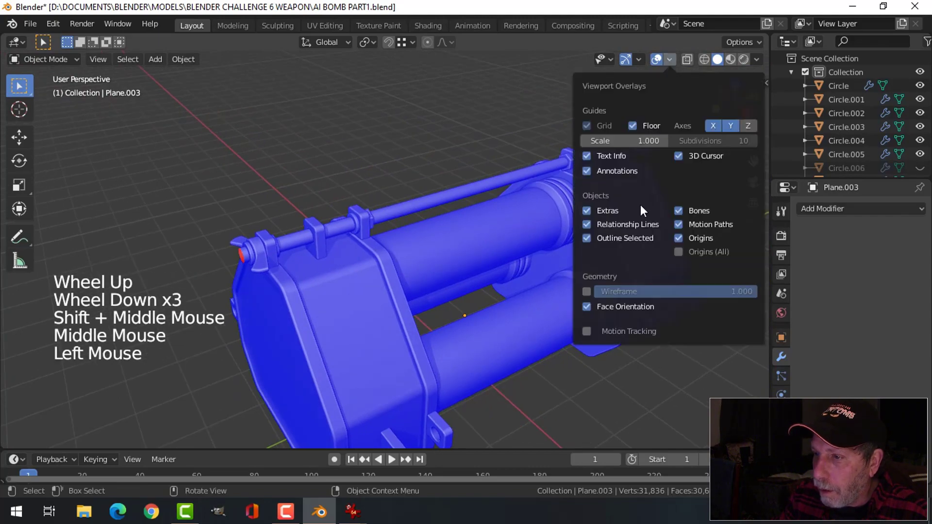
click(627, 305)
- Frame the whole bomb model in view and save the file
shift+middle_drag(595, 259, 582, 251)
middle_drag(582, 251, 561, 245)
scroll(587, 210, down, 2)
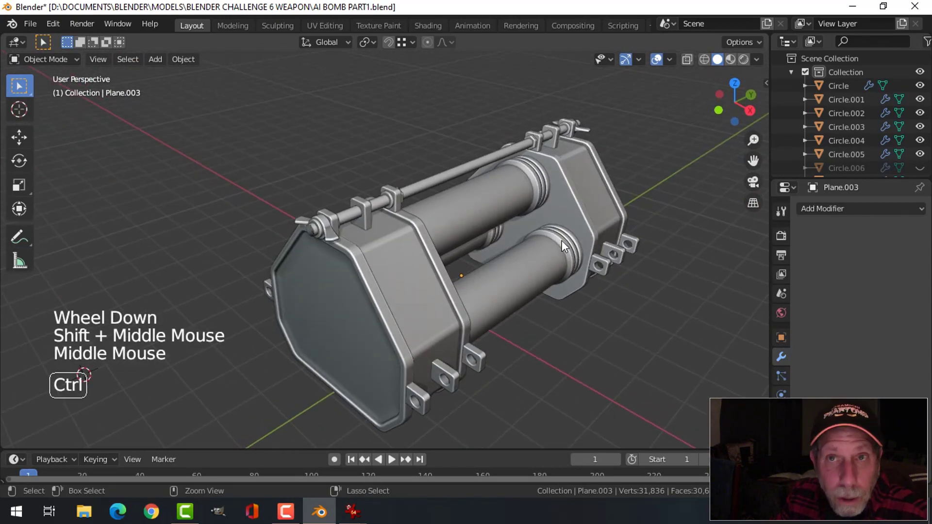
key(ctrl+s)
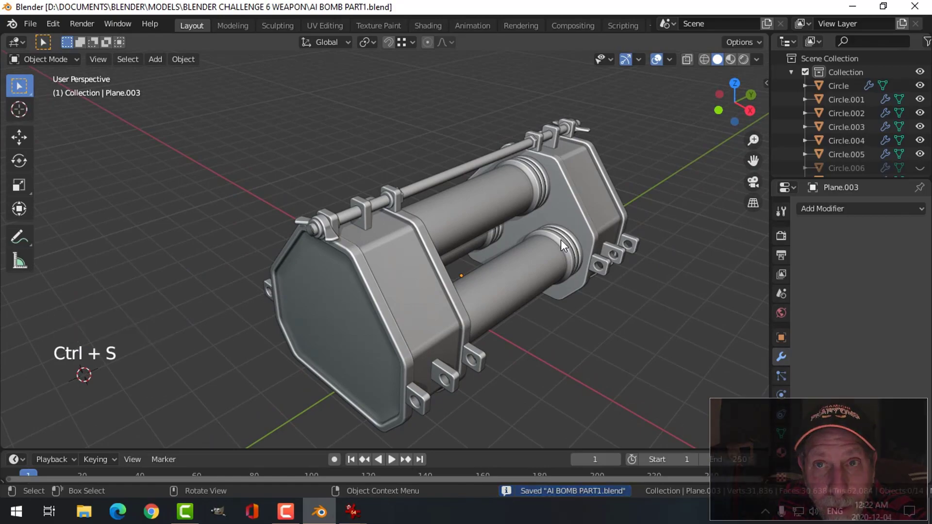